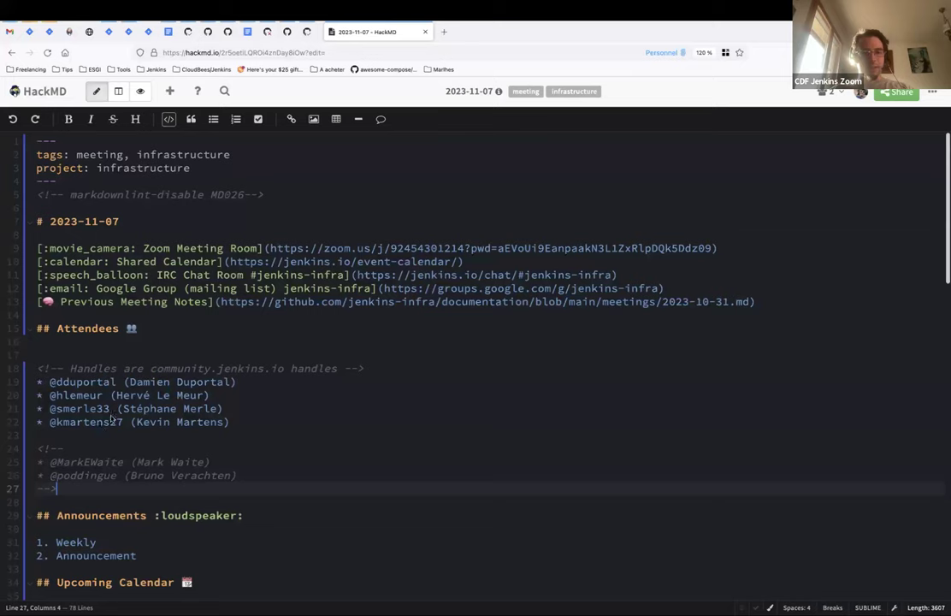
{"action": "left_click", "coordinate": [104, 383]}
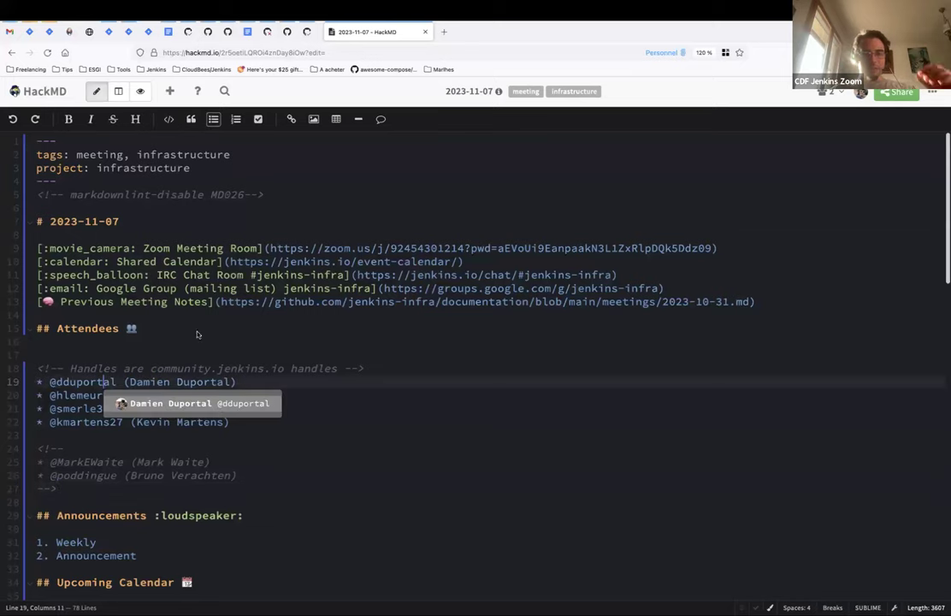
{"action": "left_click", "coordinate": [387, 447]}
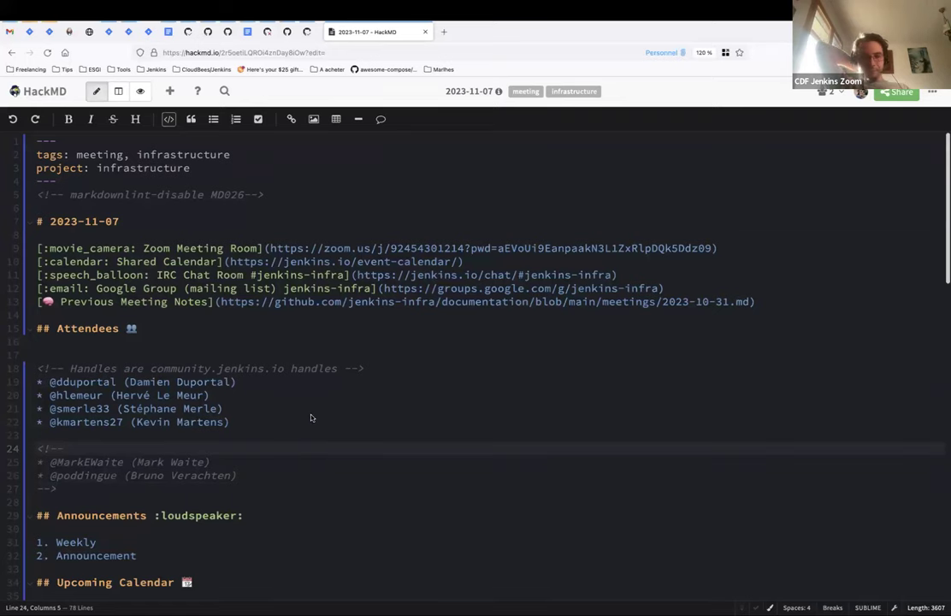
Complete the Weekly item under Announcements so it reads "Weekly: 2.431 is out".
{"action": "scroll", "coordinate": [311, 418], "scroll_direction": "down", "scroll_amount": 5}
{"action": "left_click", "coordinate": [133, 372]}
{"action": "key", "text": "BackSpace"}
{"action": "type", "text": ": 2"}
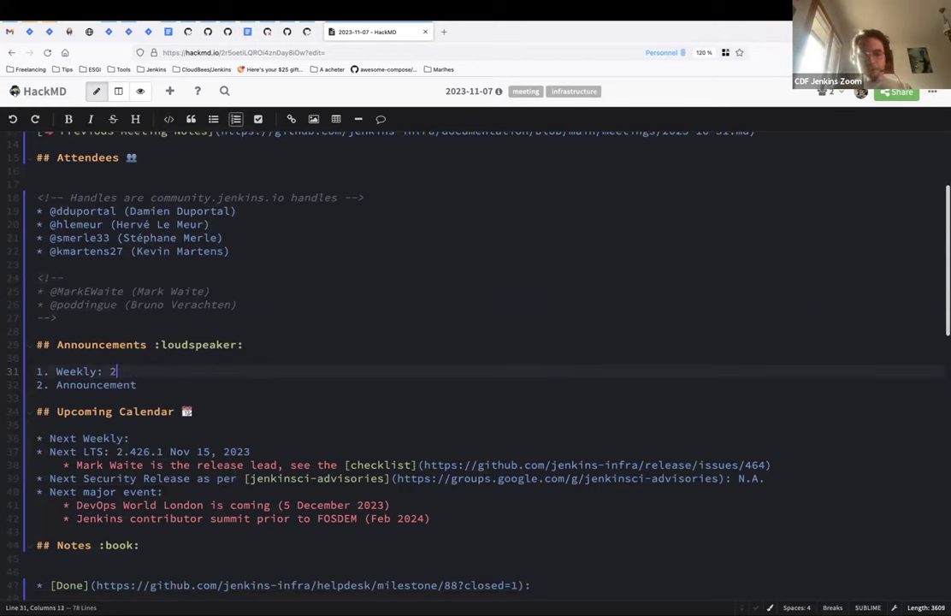
{"action": "type", "text": ".431 is out"}
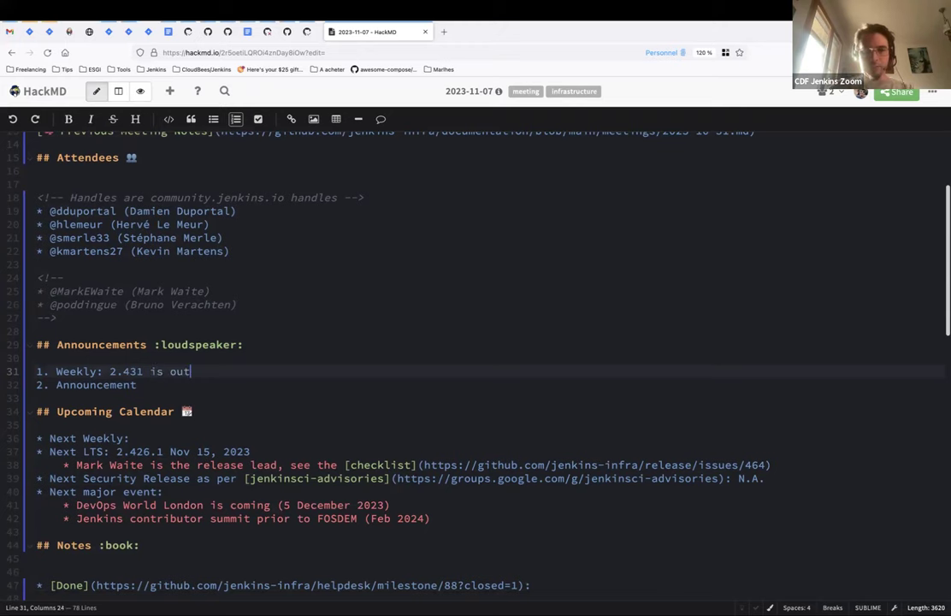
Add the sub-item "WAR, Packages and Docker image" under the Weekly announcement.
{"action": "key", "text": "Return"}
{"action": "key", "text": "BackSpace"}
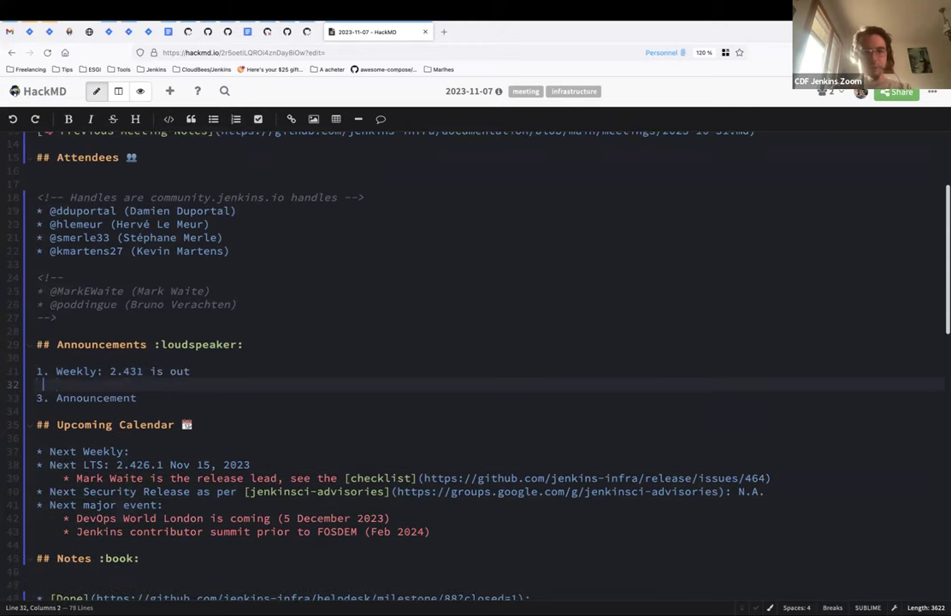
{"action": "type", "text": "- Pack"}
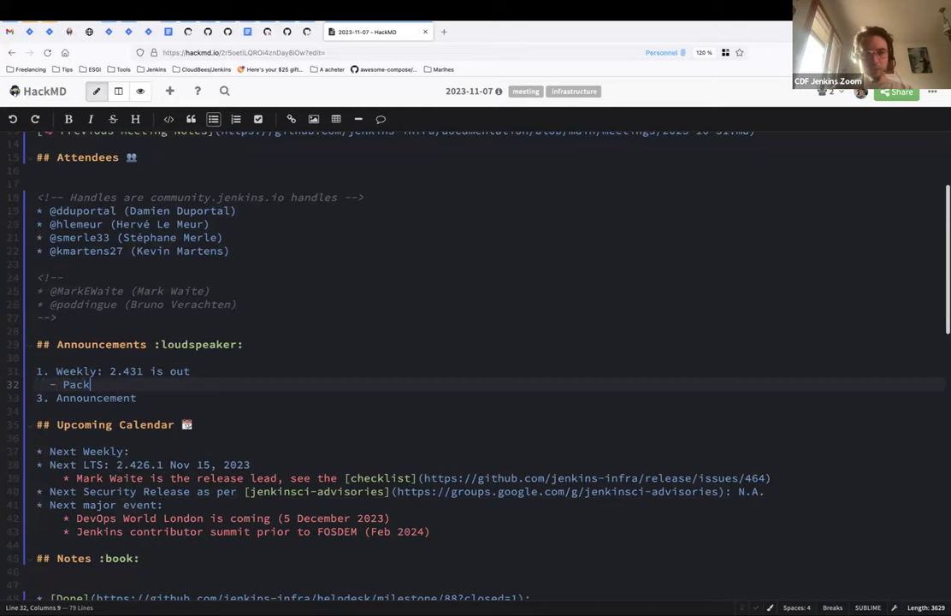
{"action": "type", "text": "WAR,"}
{"action": "key", "text": "End"}
{"action": "type", "text": "ages and Doc"}
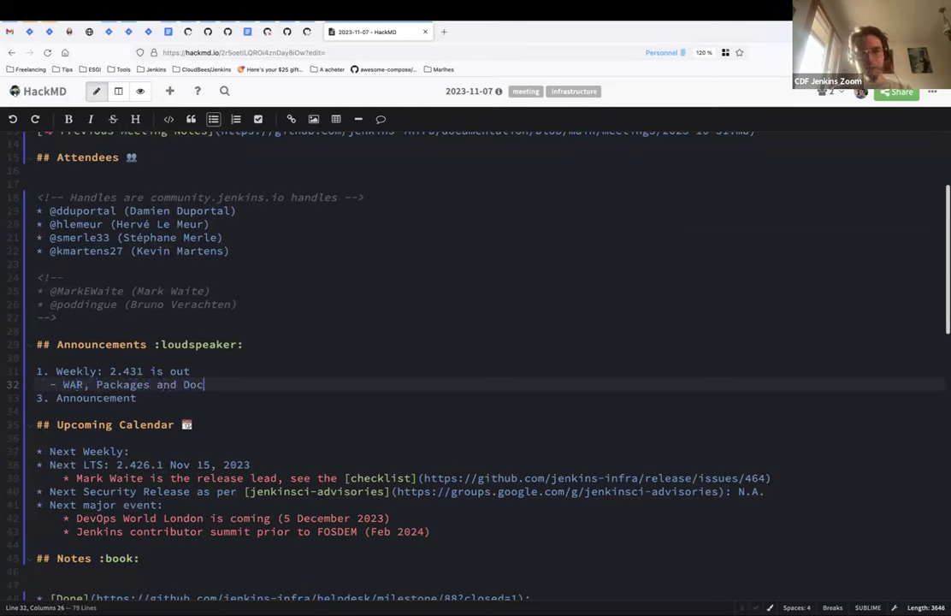
{"action": "type", "text": "ker image"}
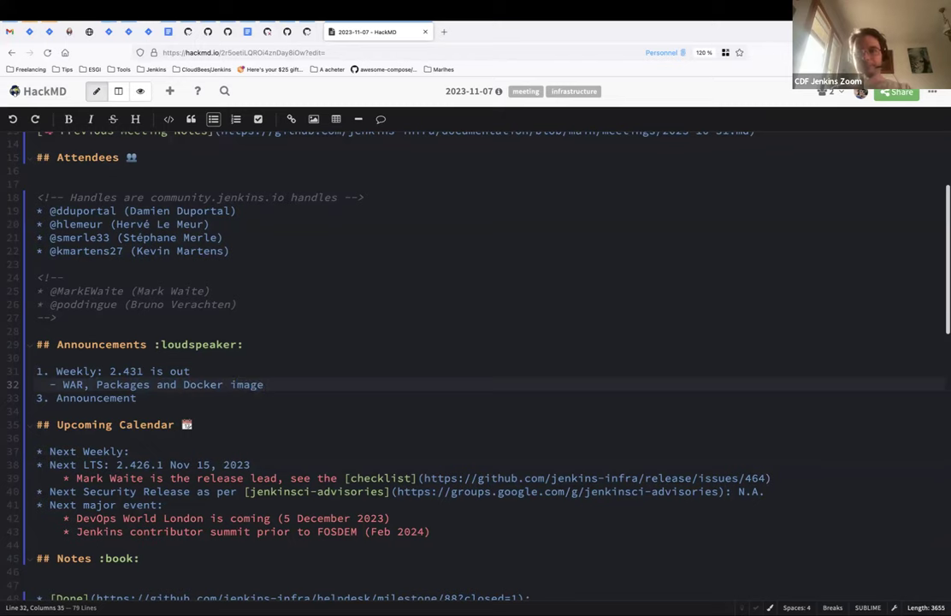
Add the sub-item "Changelog also" under the Weekly announcement and delete the placeholder "Announcement" item below it.
{"action": "key", "text": "Return"}
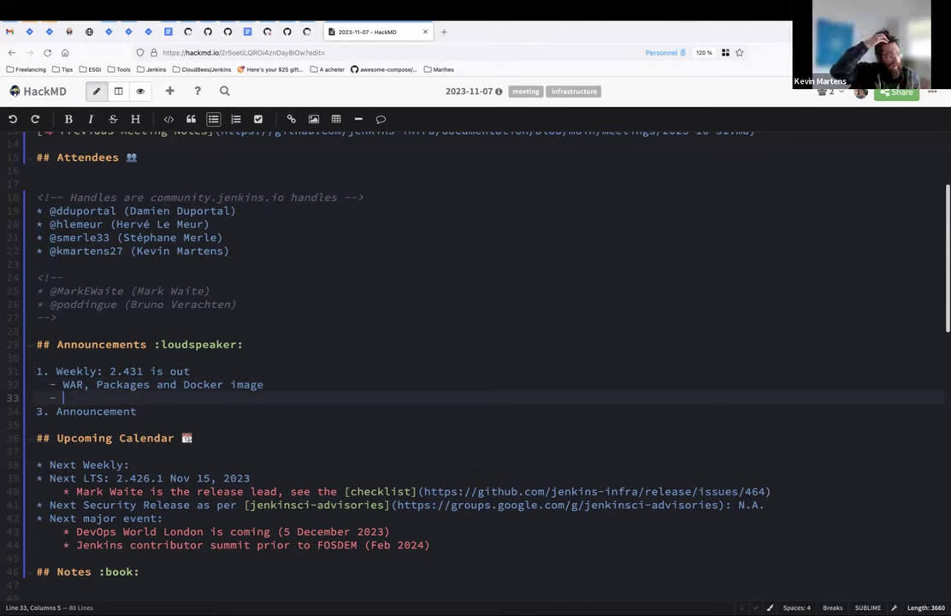
{"action": "type", "text": "Changlog also"}
{"action": "key", "text": "Down"}
{"action": "key", "text": "BackSpace"}
{"action": "key", "text": "BackSpace"}
{"action": "key", "text": "BackSpace"}
{"action": "key", "text": "BackSpace"}
{"action": "key", "text": "BackSpace"}
{"action": "key", "text": "BackSpace"}
{"action": "key", "text": "BackSpace"}
{"action": "key", "text": "BackSpace"}
{"action": "key", "text": "BackSpace"}
{"action": "key", "text": "BackSpace"}
{"action": "key", "text": "BackSpace"}
{"action": "key", "text": "BackSpace"}
{"action": "key", "text": "BackSpace"}
{"action": "key", "text": "BackSpace"}
{"action": "key", "text": "BackSpace"}
{"action": "key", "text": "BackSpace"}
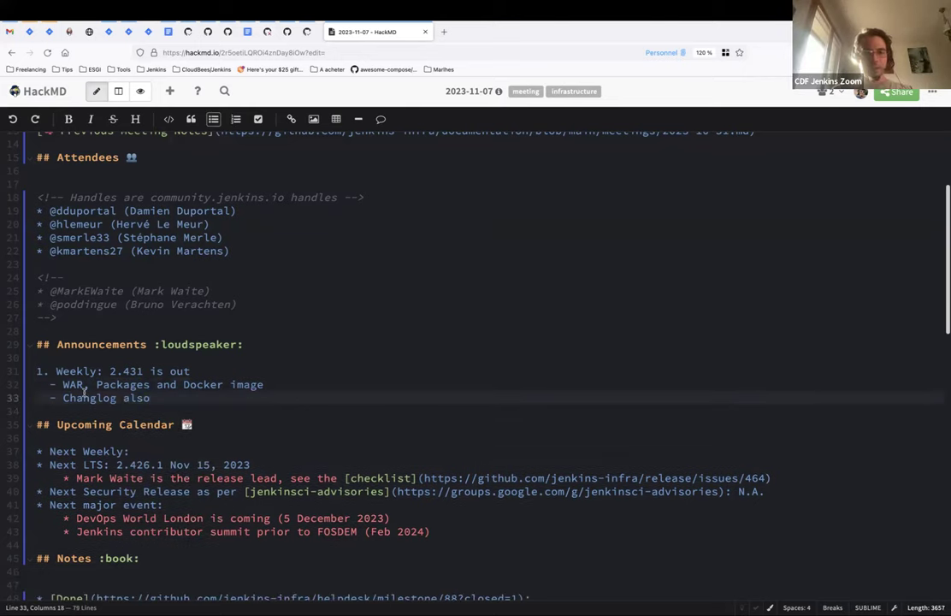
{"action": "left_click", "coordinate": [96, 398]}
{"action": "type", "text": "e"}
{"action": "left_click", "coordinate": [200, 395]}
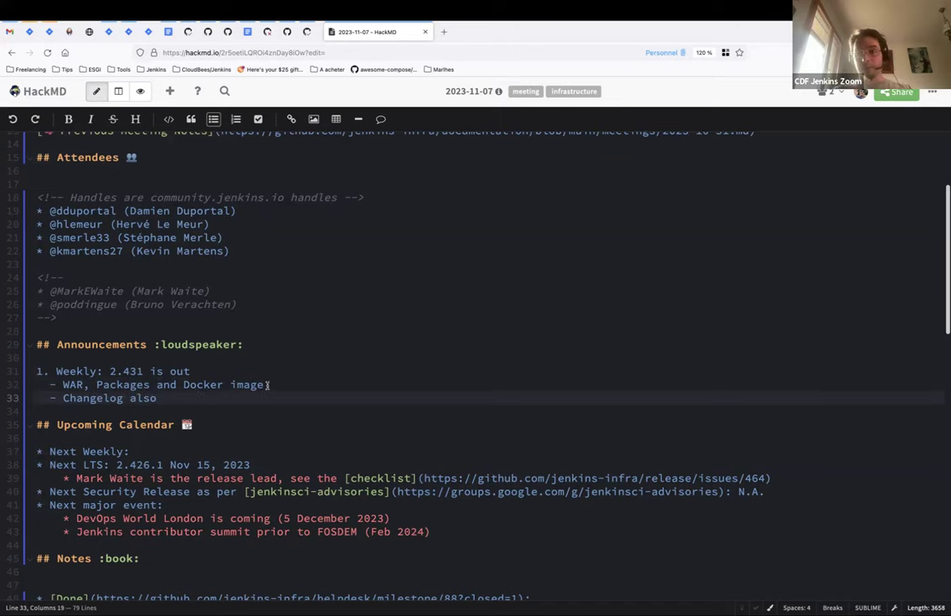
Add a second numbered announcement reading "Public AKS upgrade later today (impact on get.jenkins.io, etc.)".
{"action": "key", "text": "Return"}
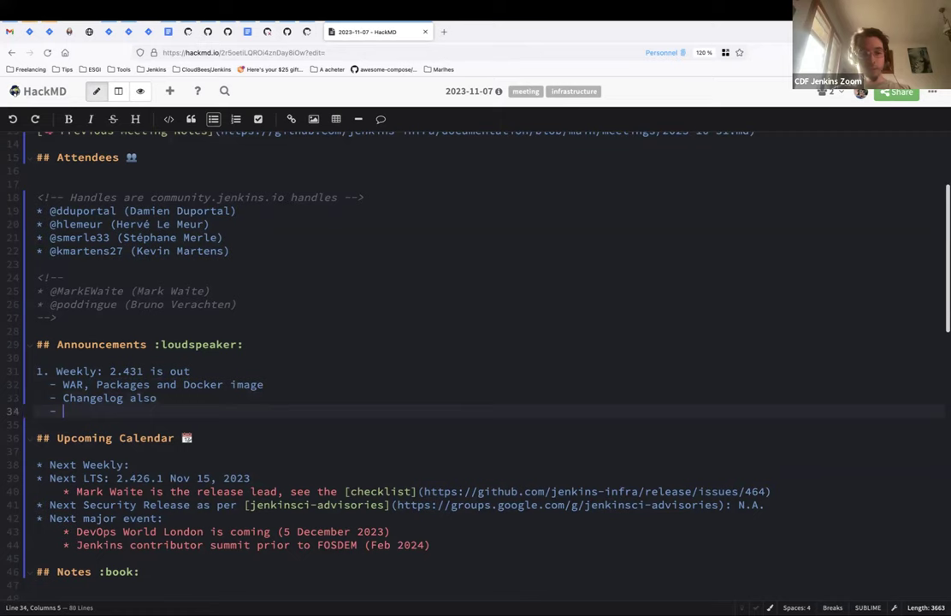
{"action": "key", "text": "BackSpace"}
{"action": "key", "text": "BackSpace"}
{"action": "key", "text": "BackSpace"}
{"action": "key", "text": "BackSpace"}
{"action": "type", "text": "2."}
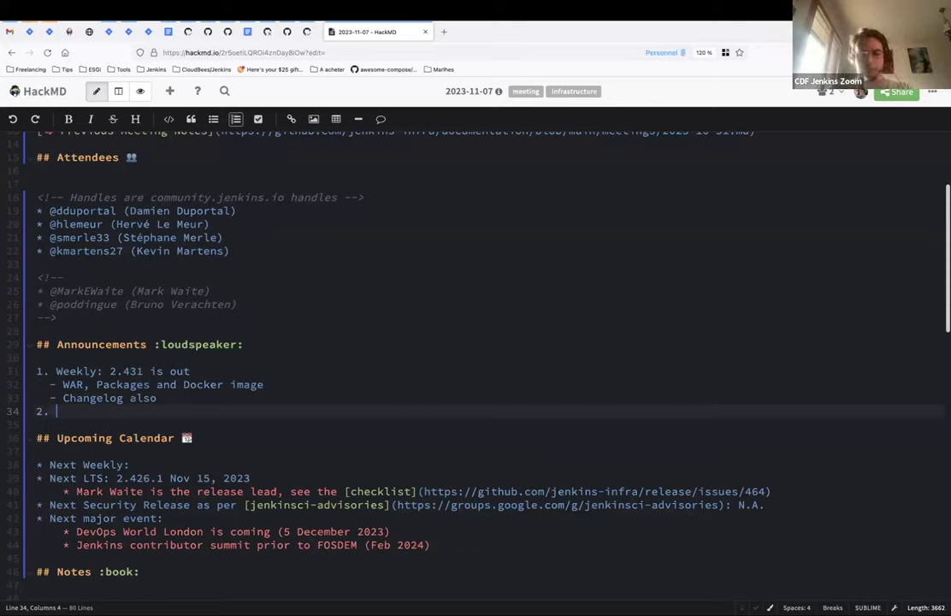
{"action": "type", "text": "Public"}
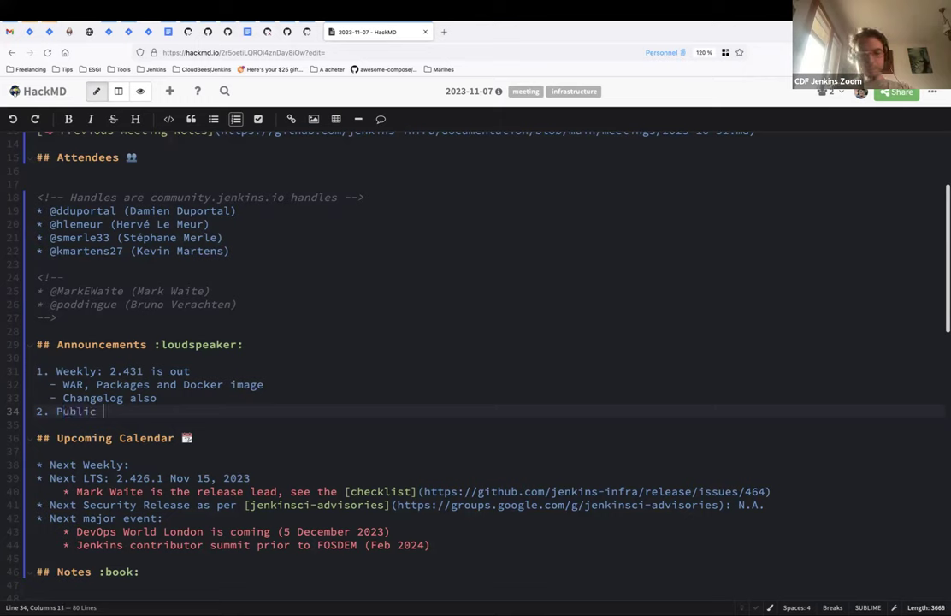
{"action": "type", "text": " AKS upgrade later today (impact on get.jenkins.io, etc.)"}
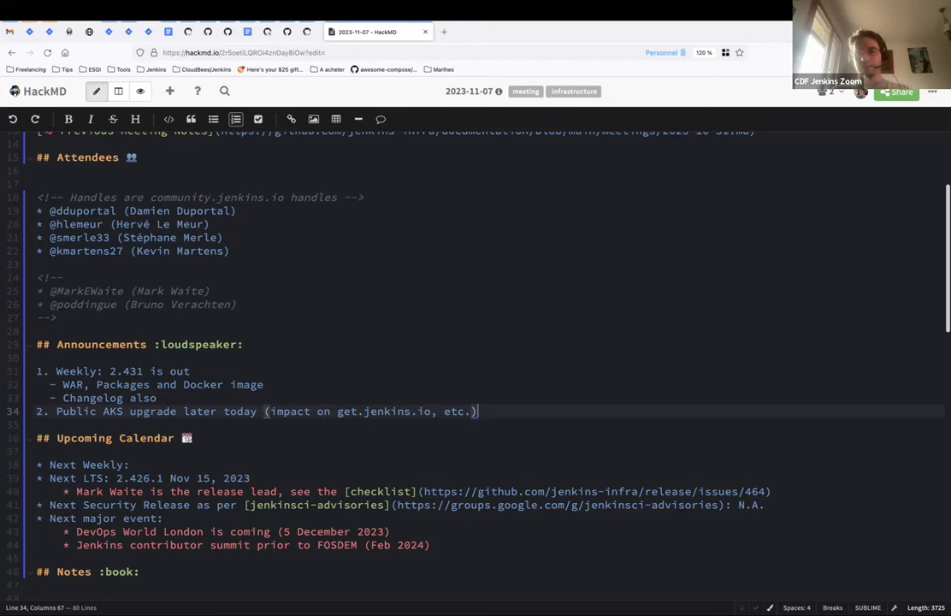
Fill in the Next Weekly entry of the Upcoming Calendar with "2.432 the 14 of November".
{"action": "scroll", "coordinate": [175, 379], "scroll_direction": "down", "scroll_amount": 2}
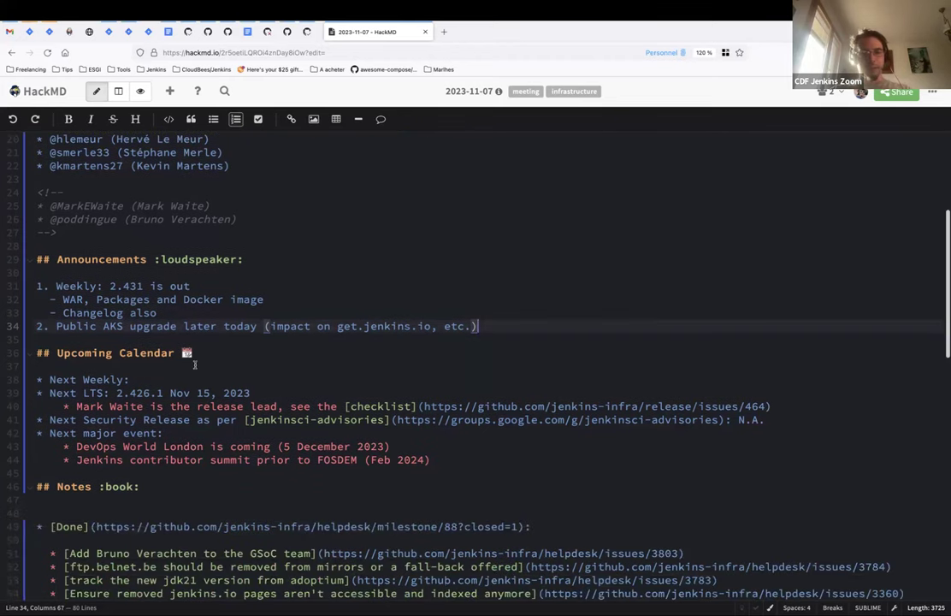
{"action": "left_click", "coordinate": [175, 379]}
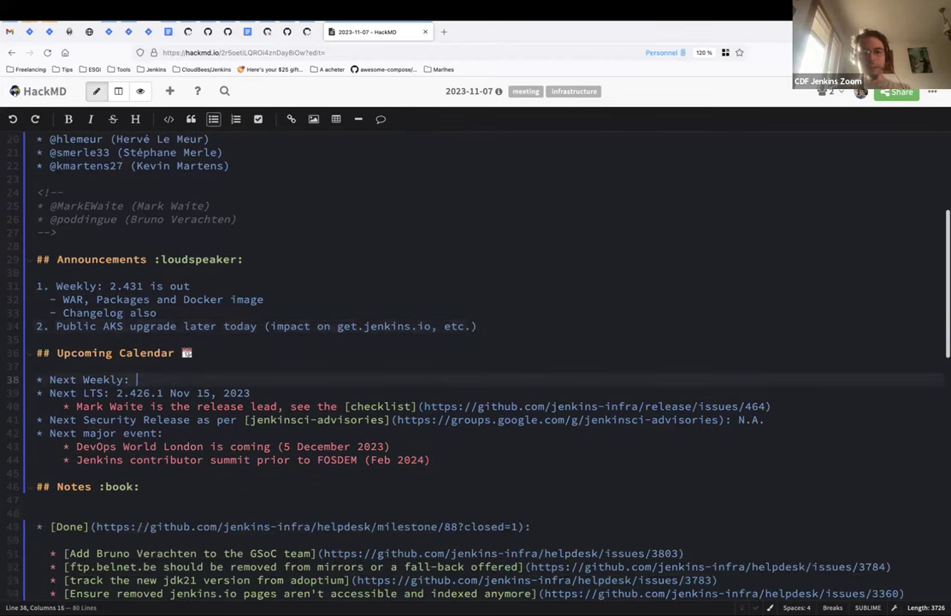
{"action": "type", "text": "2."}
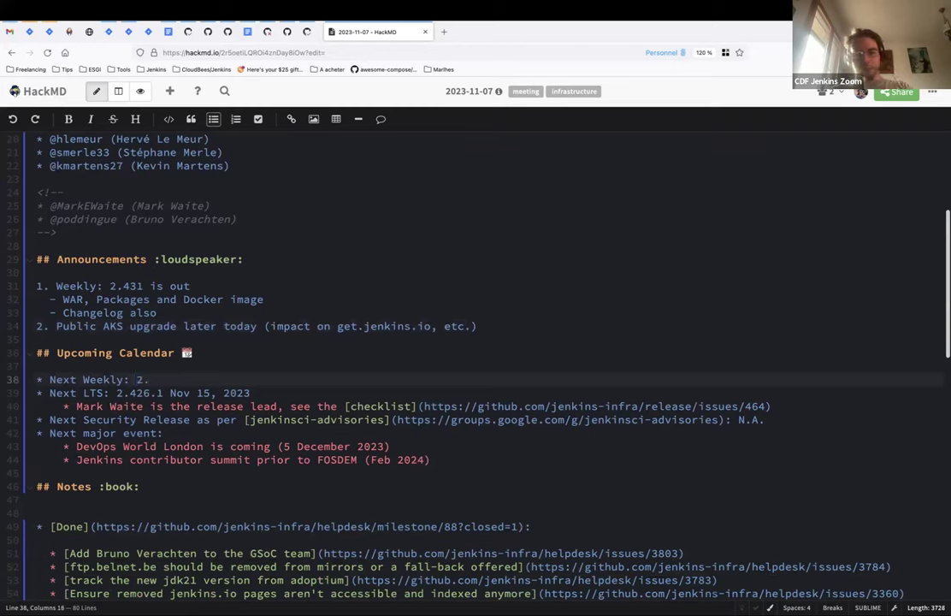
{"action": "type", "text": "432 "}
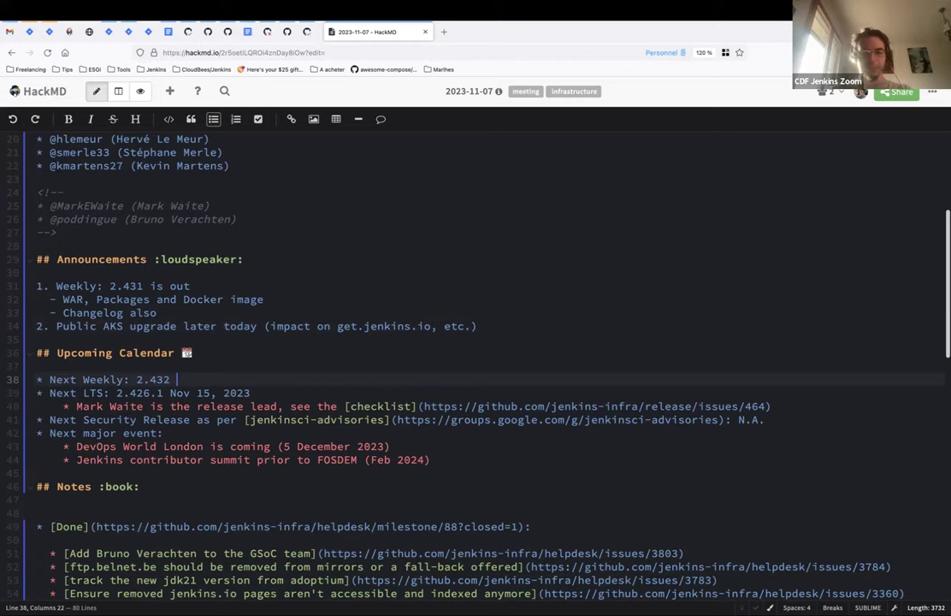
{"action": "type", "text": "the 14 "}
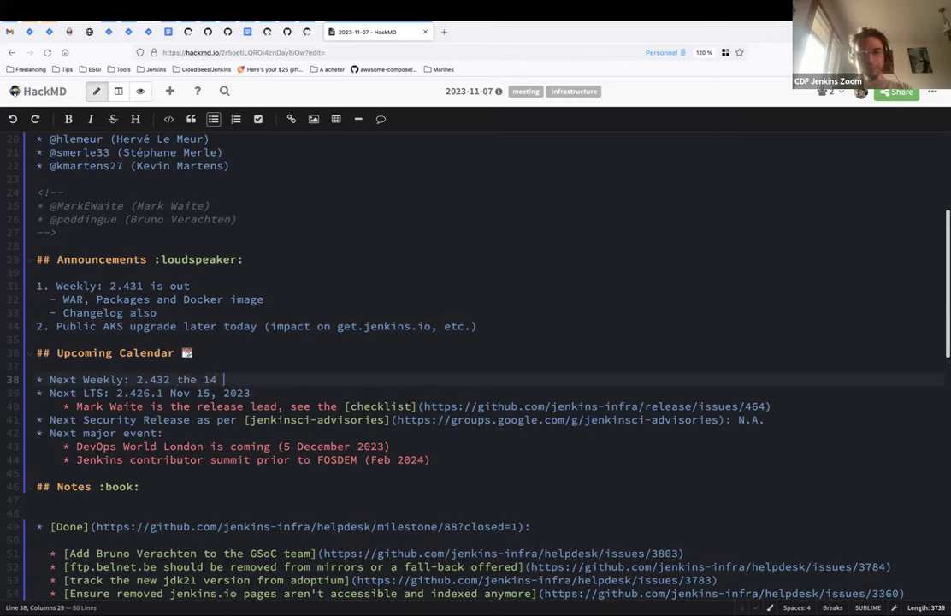
{"action": "type", "text": "of November"}
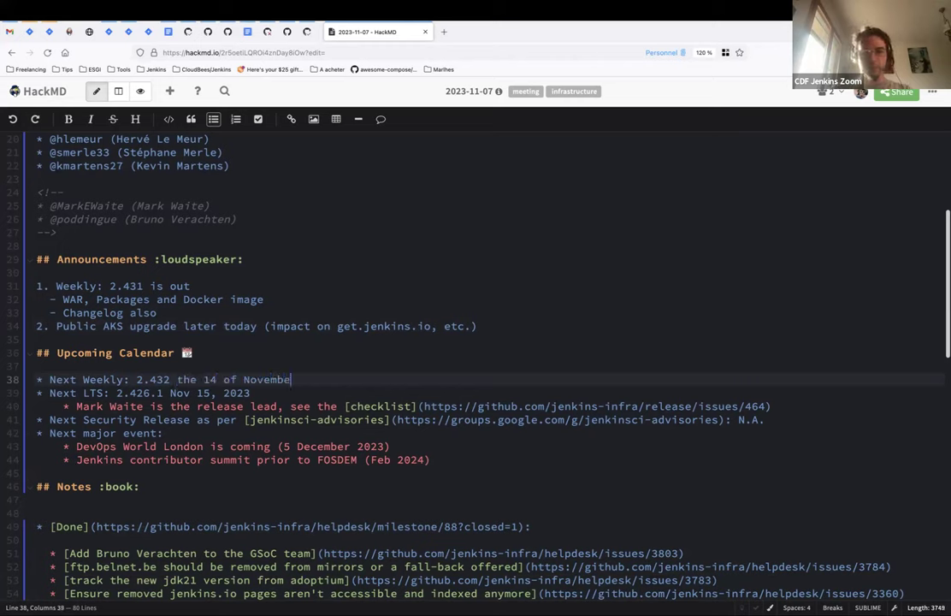
{"action": "left_click", "coordinate": [252, 393]}
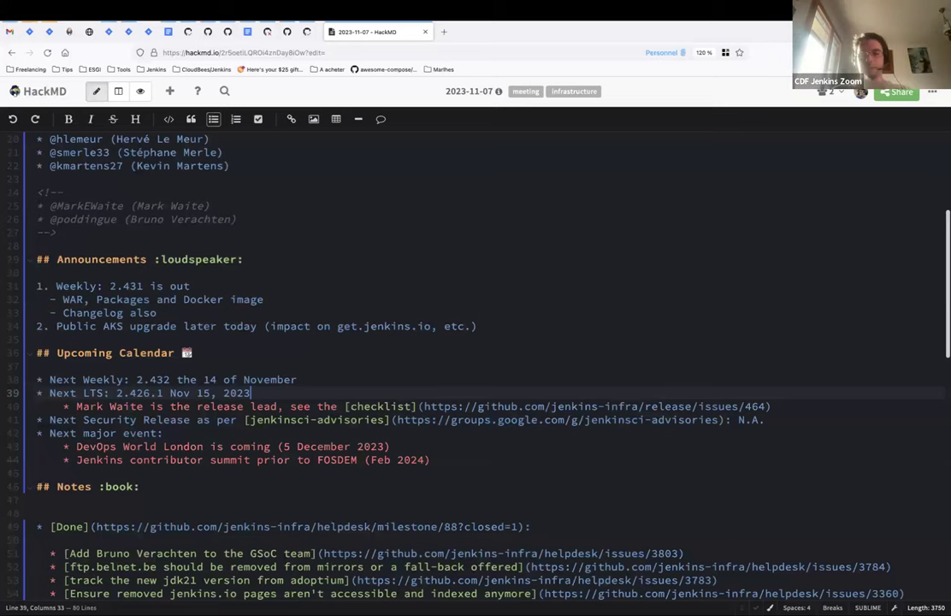
{"action": "left_click", "coordinate": [291, 407]}
{"action": "left_click", "coordinate": [771, 407]}
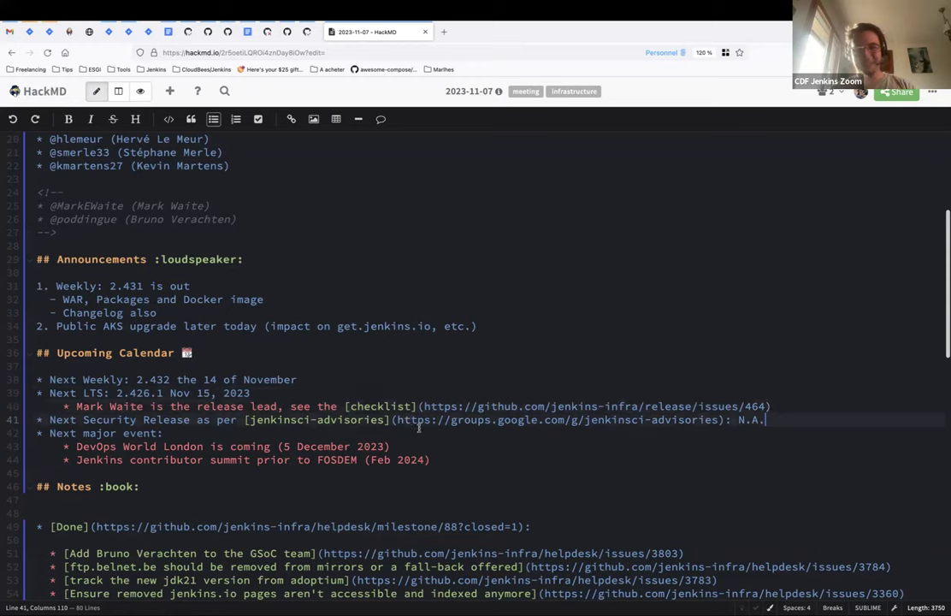
{"action": "left_click", "coordinate": [394, 420]}
{"action": "left_click_drag", "start_coordinate": [393, 420], "coordinate": [717, 420]}
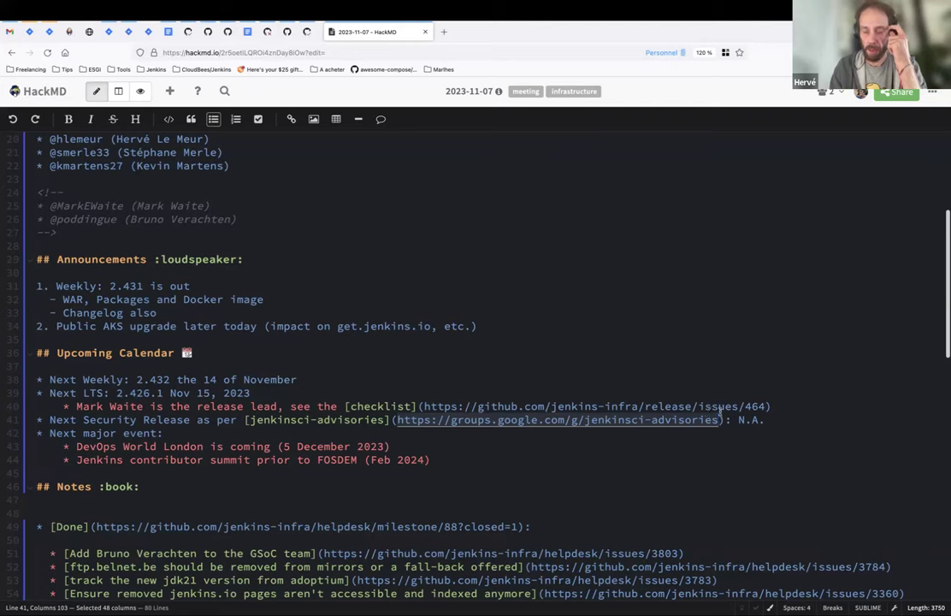
Add the sub-item "Windows Container Image are using JDK17 by default" after the changelog line of the Weekly announcement.
{"action": "scroll", "coordinate": [222, 368], "scroll_direction": "up", "scroll_amount": 1}
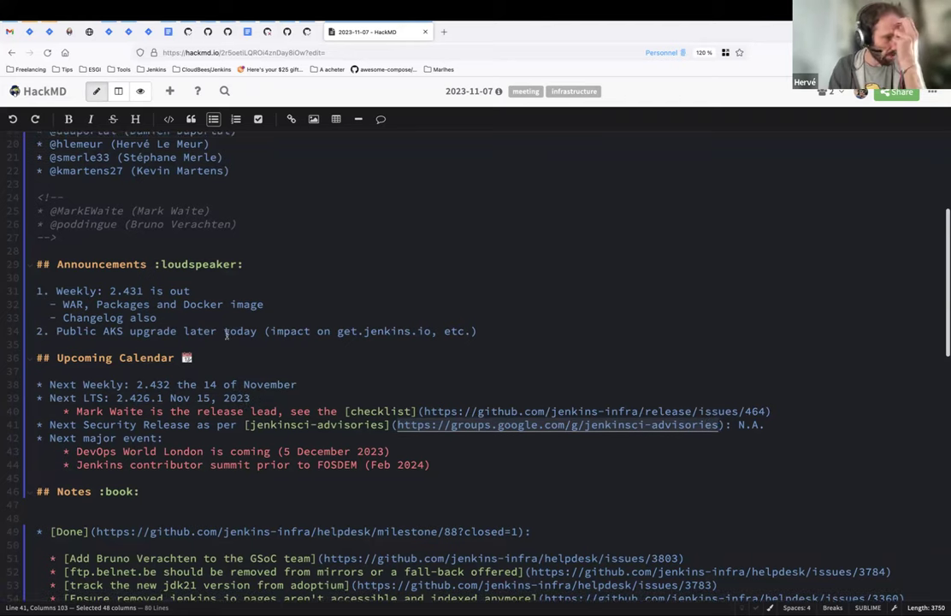
{"action": "left_click", "coordinate": [168, 317]}
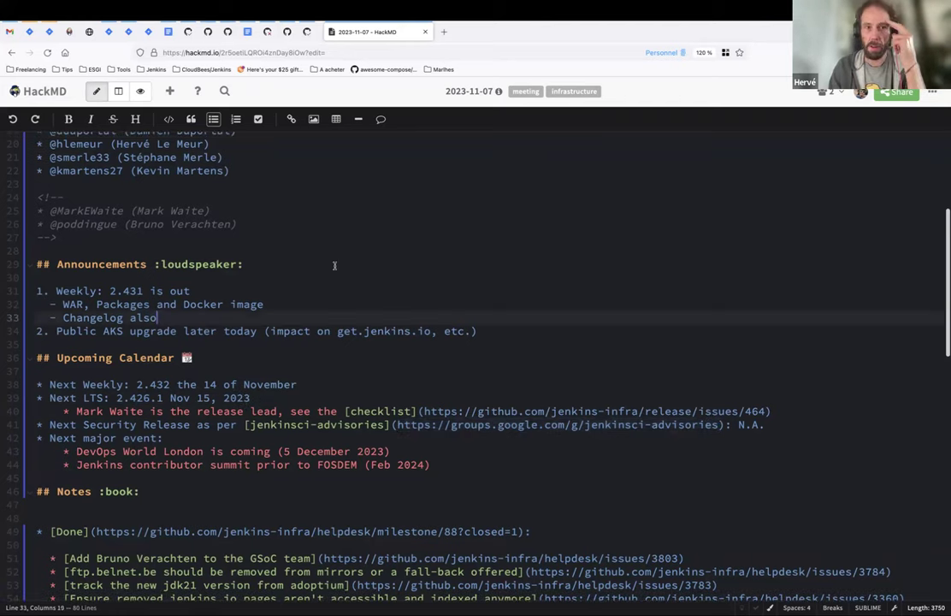
{"action": "key", "text": "Return"}
{"action": "type", "text": "Windows"}
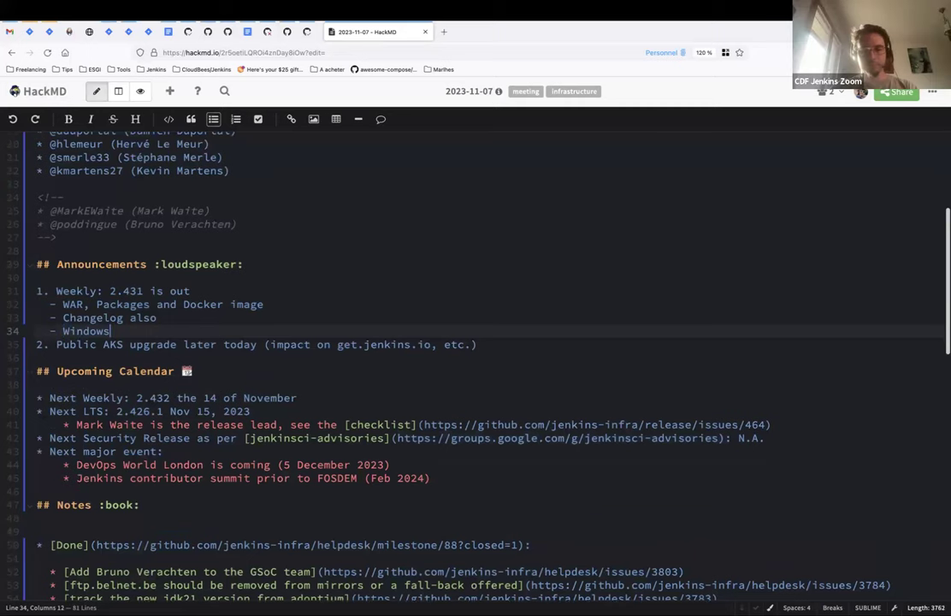
{"action": "type", "text": " Container "}
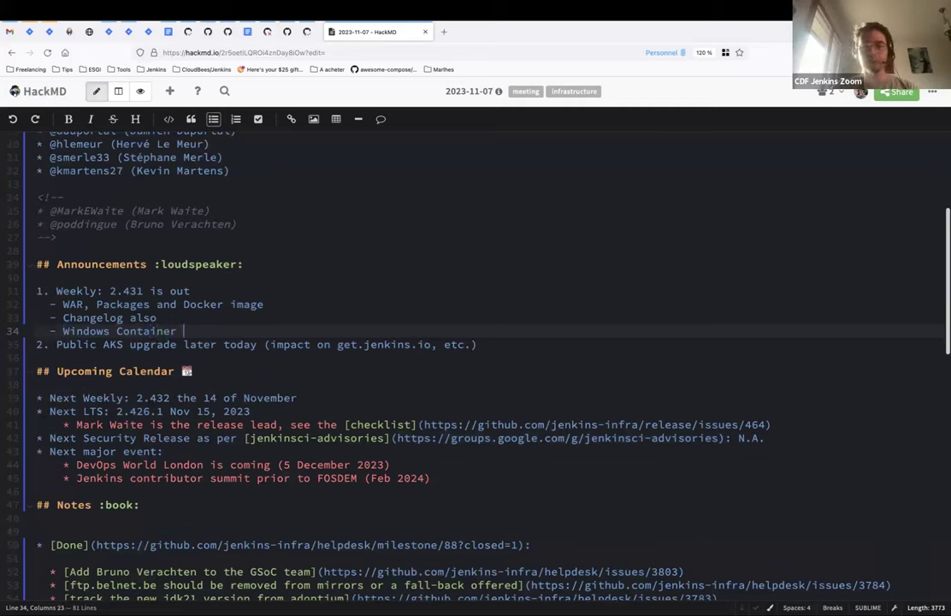
{"action": "type", "text": "Image"}
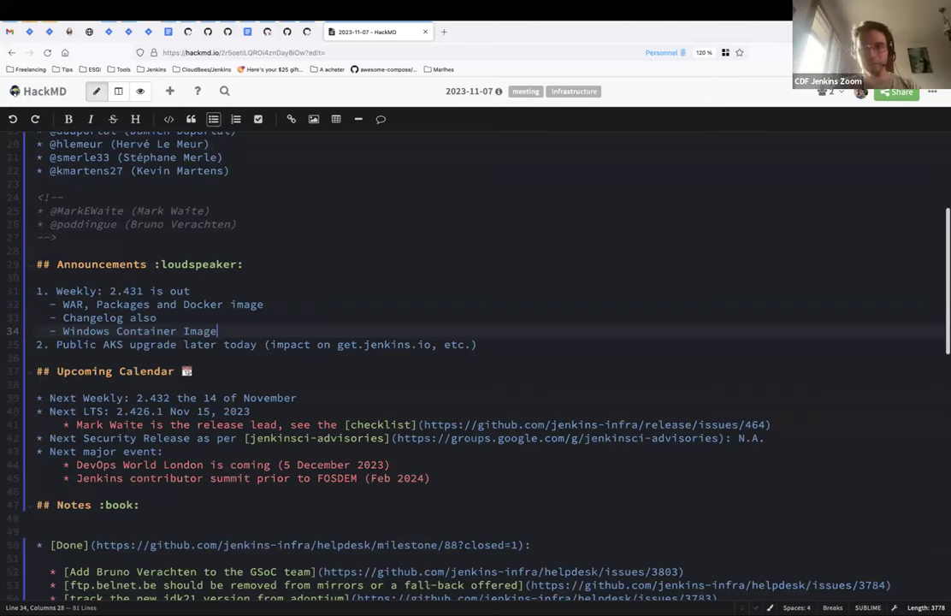
{"action": "type", "text": "are using JDK"}
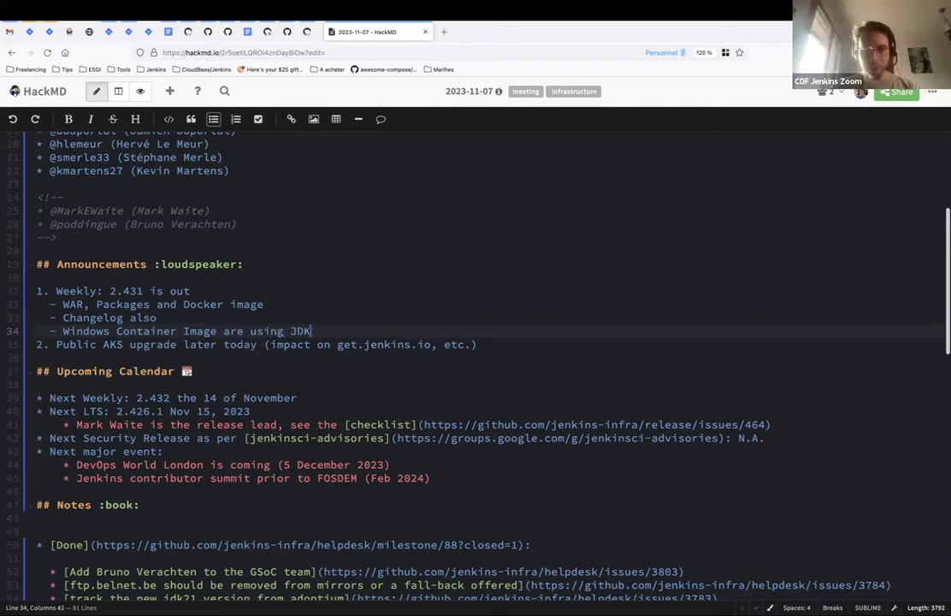
{"action": "type", "text": "17 by derfaulty"}
{"action": "left_click", "coordinate": [370, 331]}
{"action": "key", "text": "BackSpace"}
{"action": "key", "text": "End"}
{"action": "key", "text": "BackSpace"}
Append "(aligned with Linux)" to the Windows container image sub-item.
{"action": "type", "text": "(aligned with"}
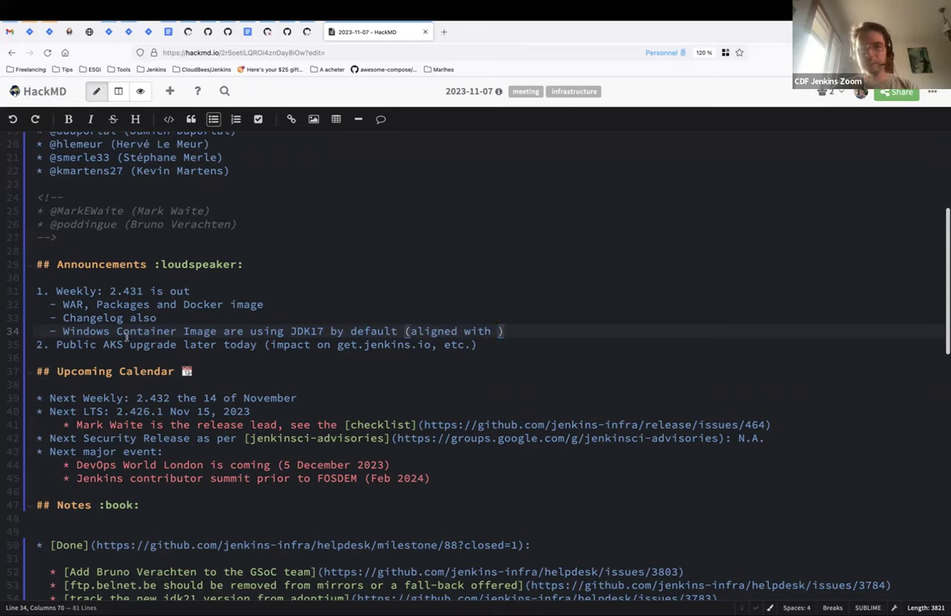
{"action": "triple_click", "coordinate": [112, 318]}
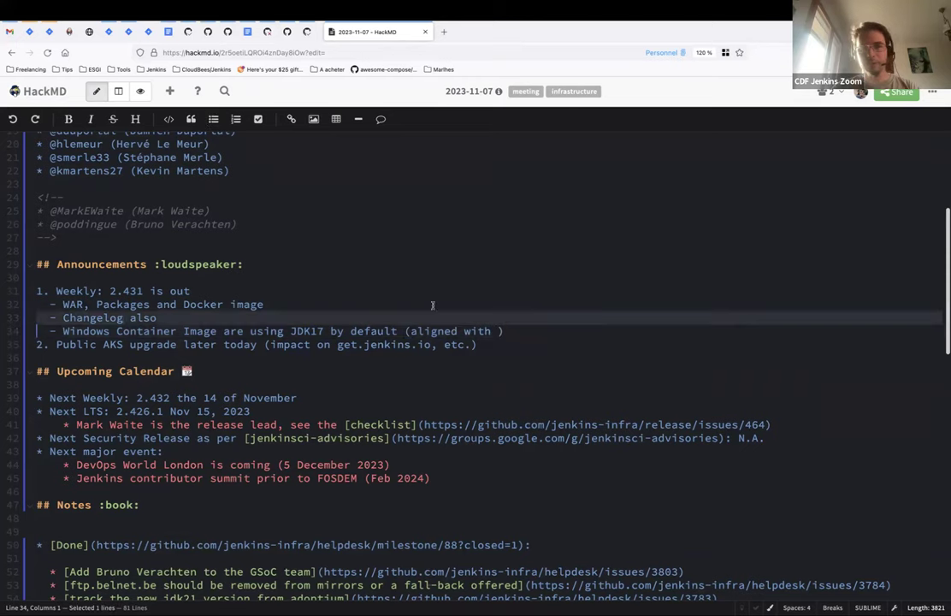
{"action": "left_click", "coordinate": [529, 330]}
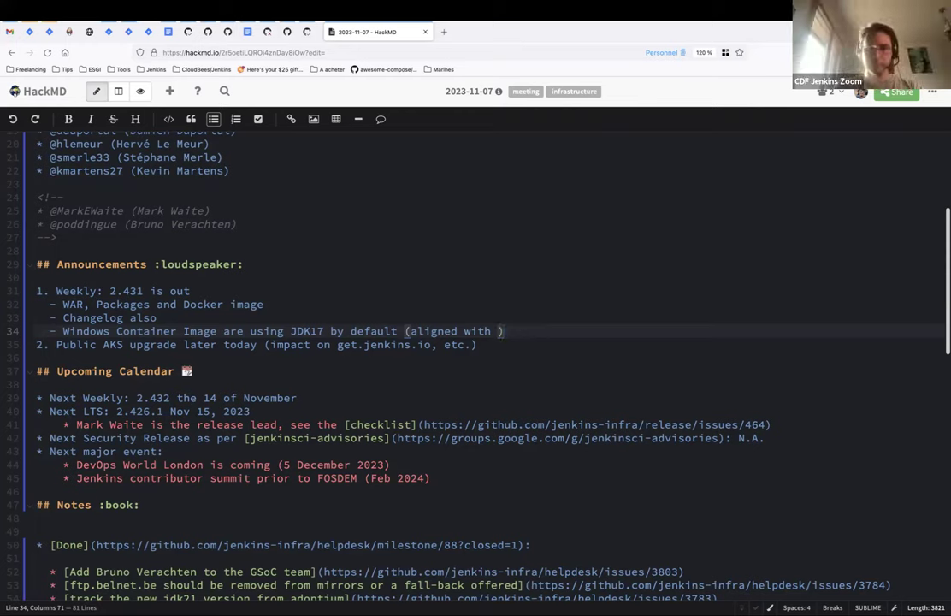
{"action": "key", "text": "Left"}
{"action": "type", "text": "Linu"}
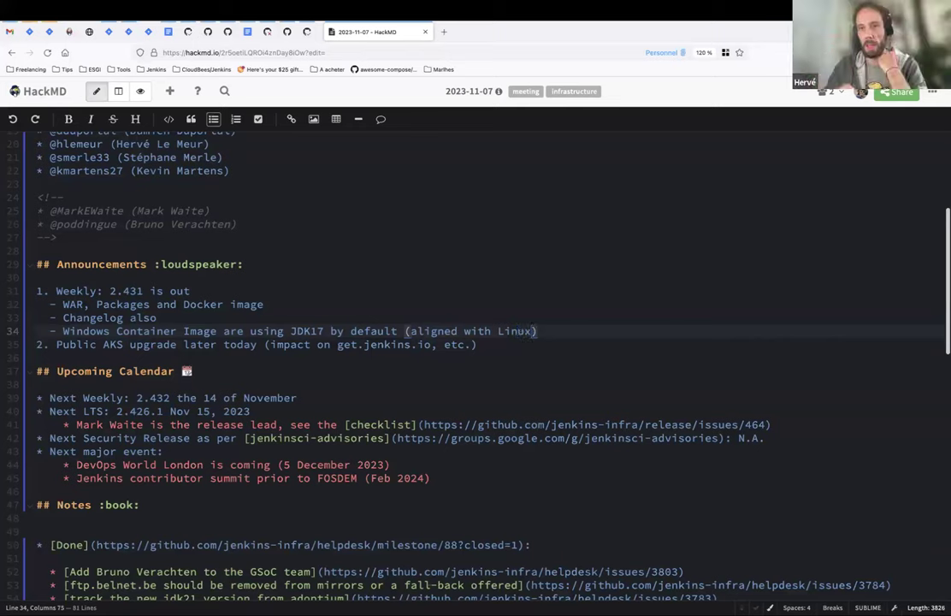
{"action": "type", "text": "x"}
{"action": "left_click", "coordinate": [515, 346]}
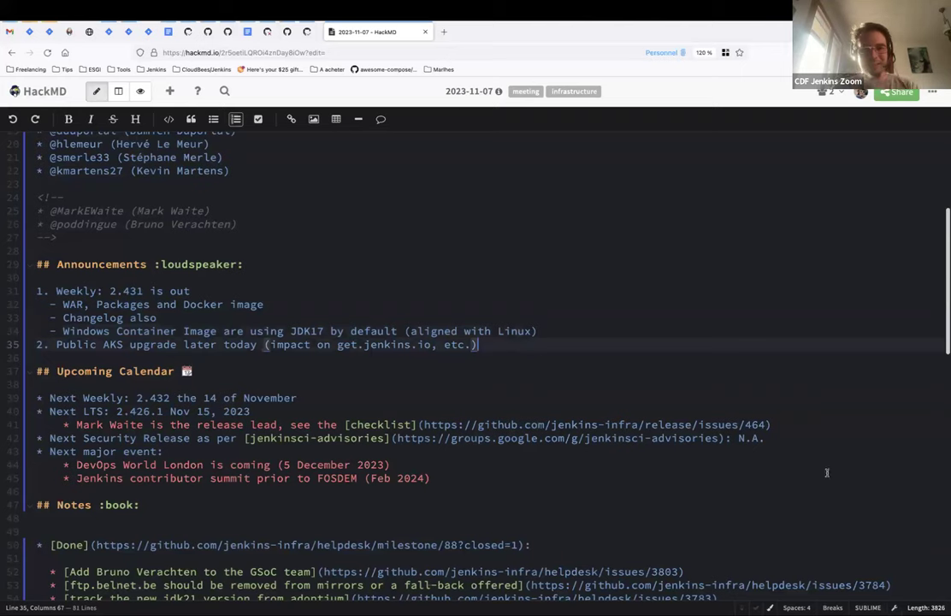
Check the linked jenkinsci-advisories group for the latest security advisory, opening its newest conversation, and return to the meeting notes.
{"action": "left_click", "coordinate": [396, 437]}
{"action": "left_click", "coordinate": [719, 437], "text": "shift"}
{"action": "key", "text": "super+c"}
{"action": "key", "text": "super+t"}
{"action": "key", "text": "super+v"}
{"action": "key", "text": "Return"}
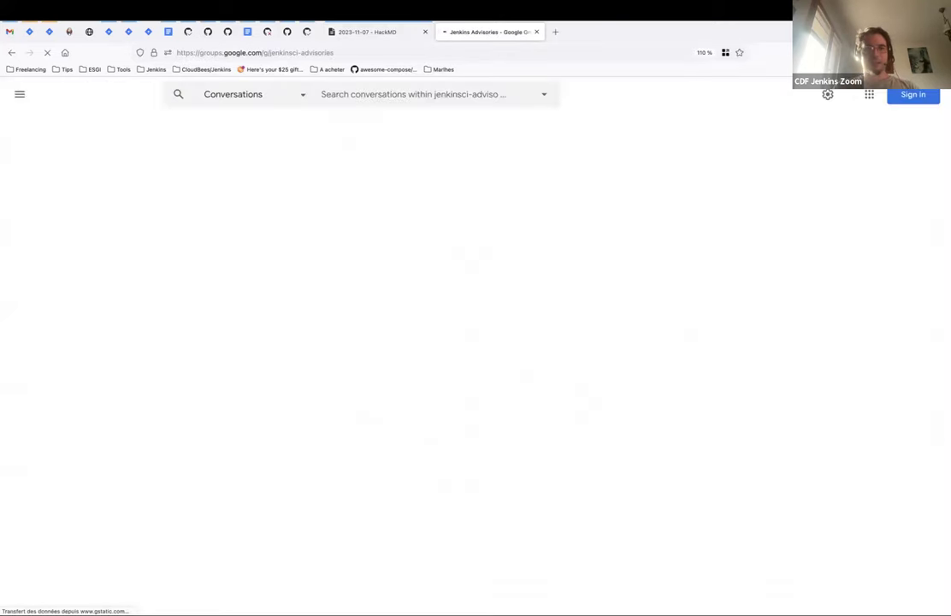
{"action": "left_click", "coordinate": [612, 213]}
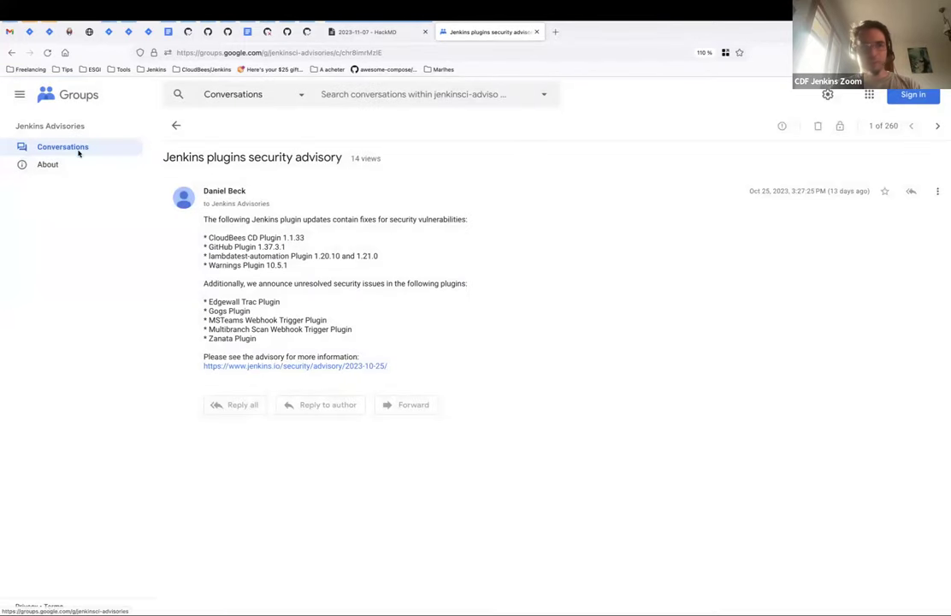
{"action": "left_click", "coordinate": [175, 124]}
{"action": "left_click", "coordinate": [537, 32]}
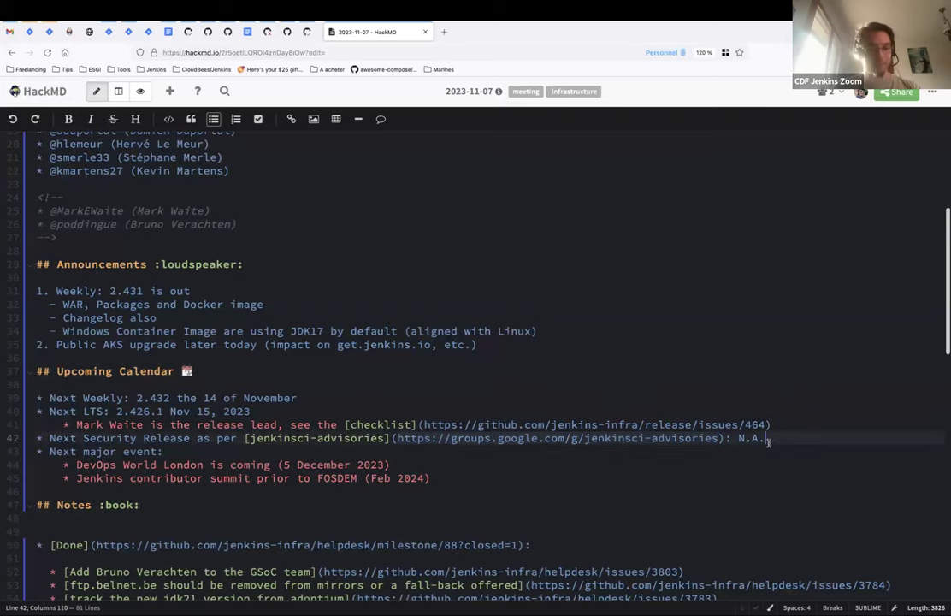
Change the "Next major event:" label in the Upcoming Calendar to the plural "Next major events:".
{"action": "left_click", "coordinate": [391, 465]}
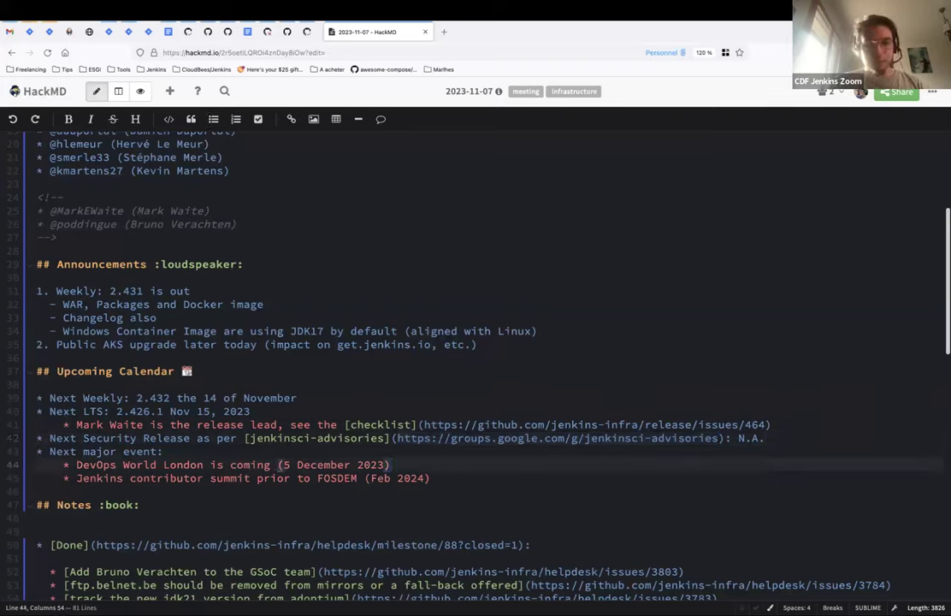
{"action": "left_click", "coordinate": [163, 451]}
{"action": "type", "text": "s"}
{"action": "key", "text": "Down"}
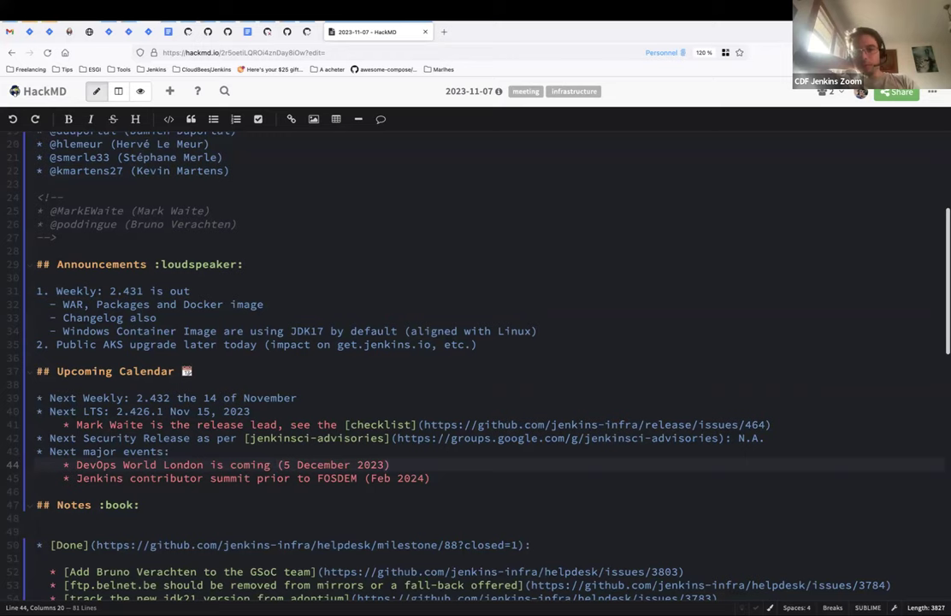
{"action": "left_click", "coordinate": [450, 476]}
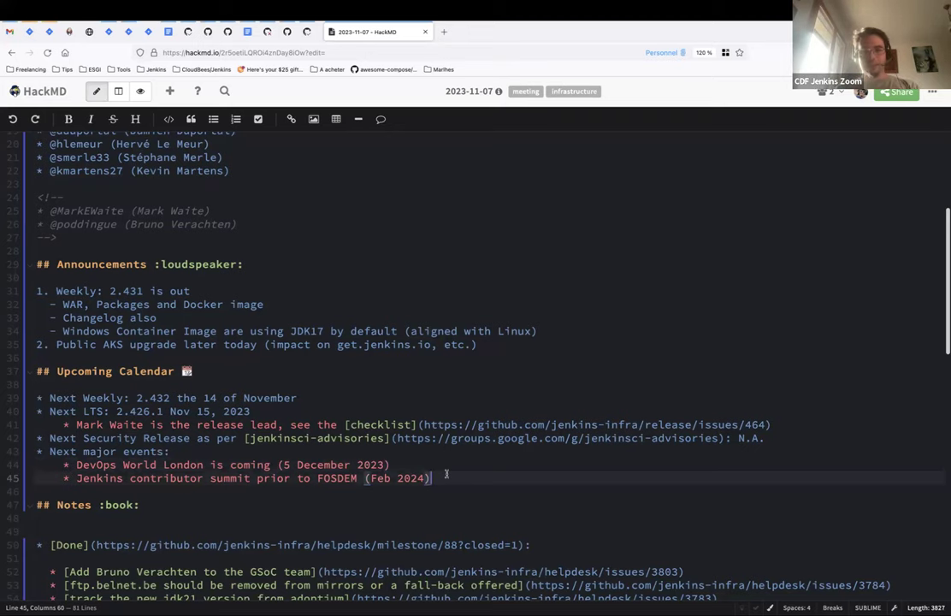
Remove the blank line between the Done heading in the Notes section and its first issue.
{"action": "scroll", "coordinate": [370, 477], "scroll_direction": "down", "scroll_amount": 3}
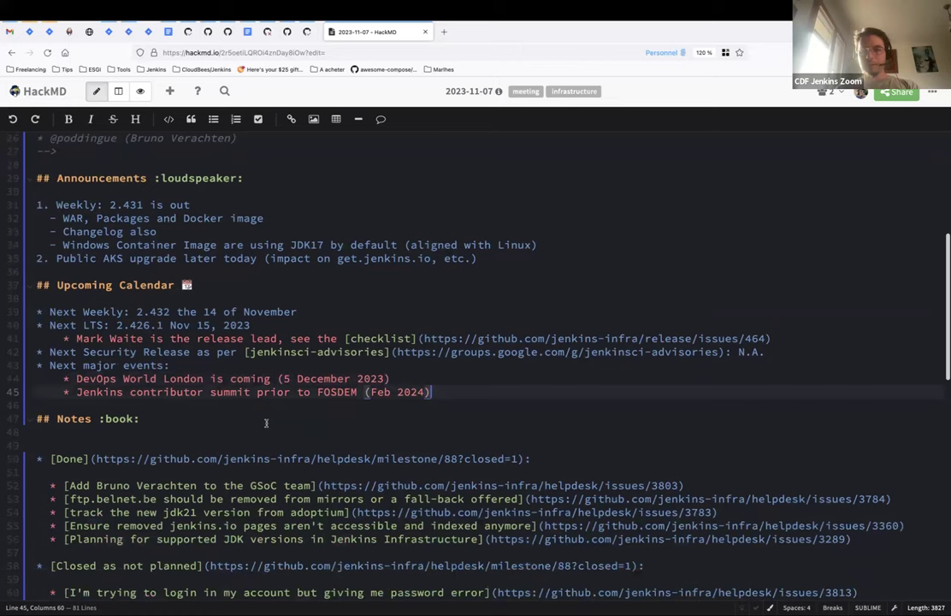
{"action": "scroll", "coordinate": [267, 422], "scroll_direction": "down", "scroll_amount": 3}
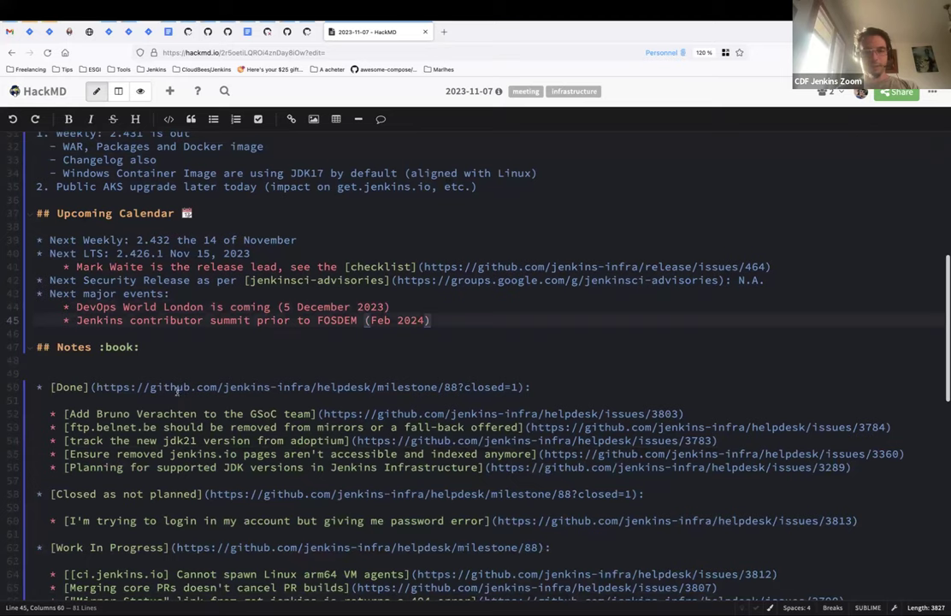
{"action": "left_click", "coordinate": [129, 399]}
{"action": "scroll", "coordinate": [130, 396], "scroll_direction": "down", "scroll_amount": 2}
{"action": "scroll", "coordinate": [130, 396], "scroll_direction": "down", "scroll_amount": 1}
{"action": "key", "text": "BackSpace"}
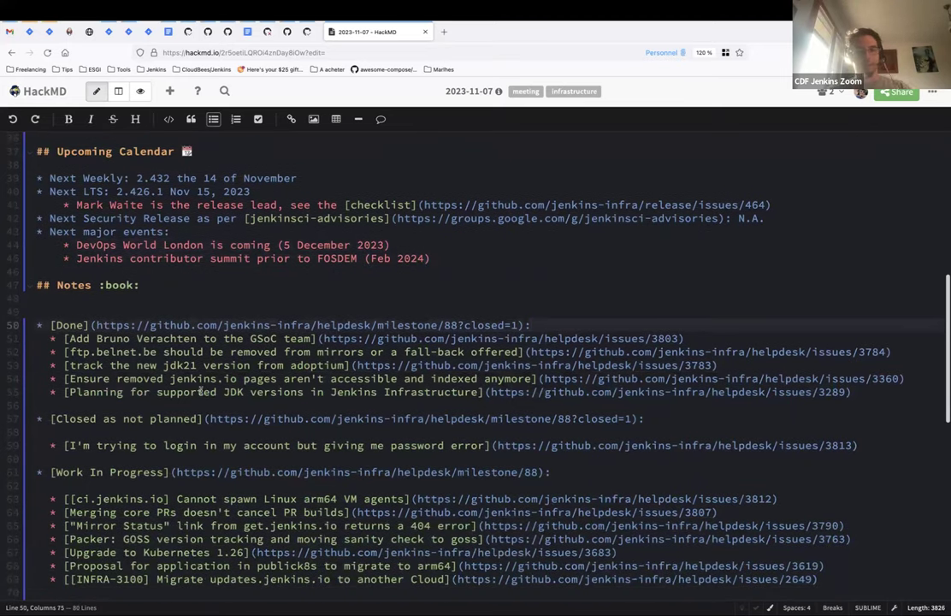
Review the Done issues one by one, from the GSoC team addition to the removed jenkins.io pages, highlighting entries along the way.
{"action": "left_click", "coordinate": [158, 339]}
{"action": "left_click", "coordinate": [96, 339]}
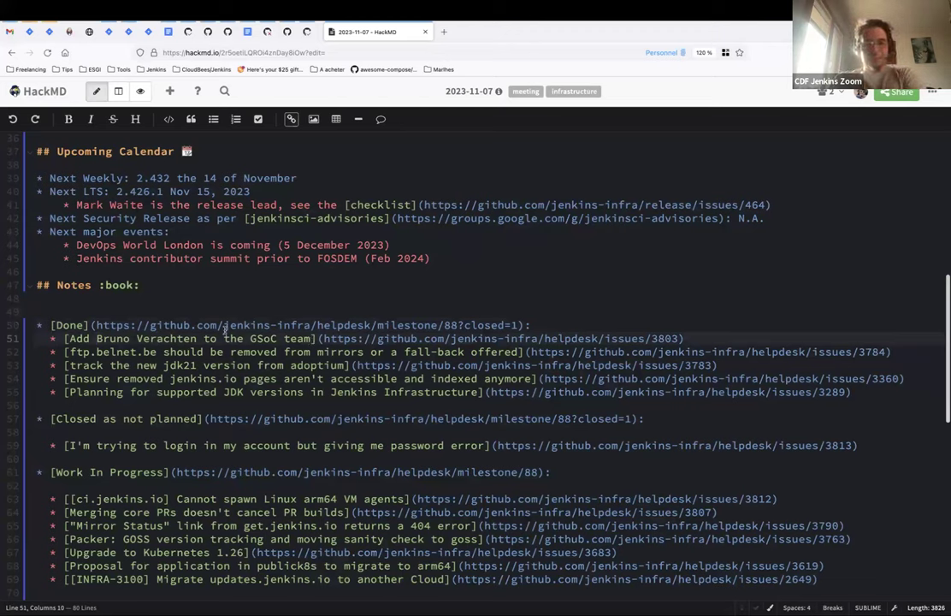
{"action": "left_click_drag", "start_coordinate": [70, 352], "coordinate": [156, 352]}
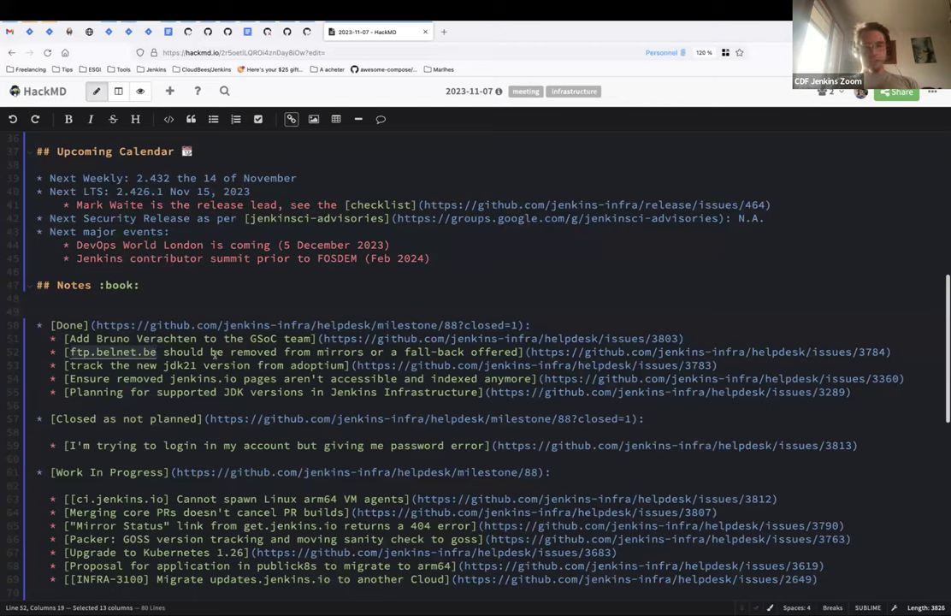
{"action": "triple_click", "coordinate": [214, 353]}
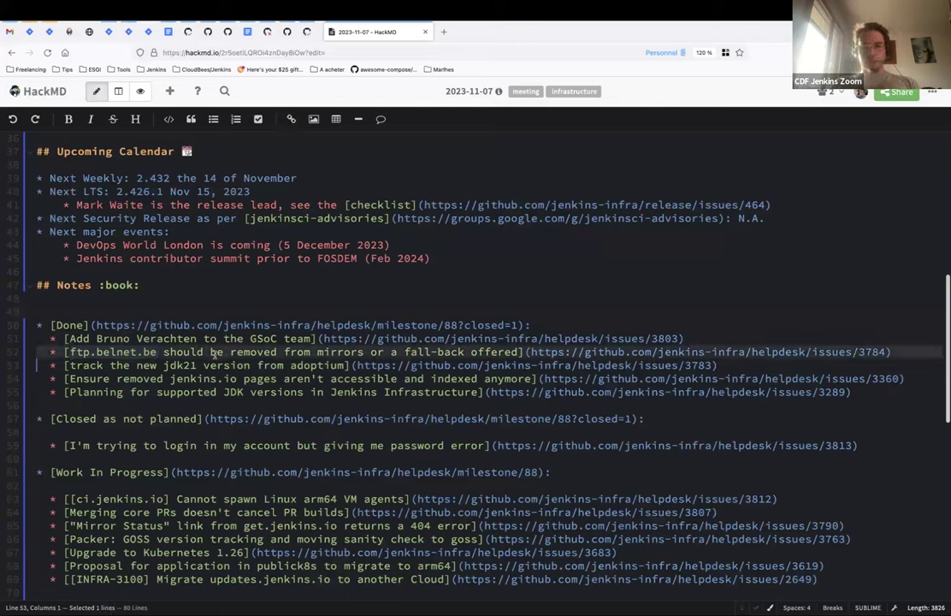
{"action": "triple_click", "coordinate": [168, 366]}
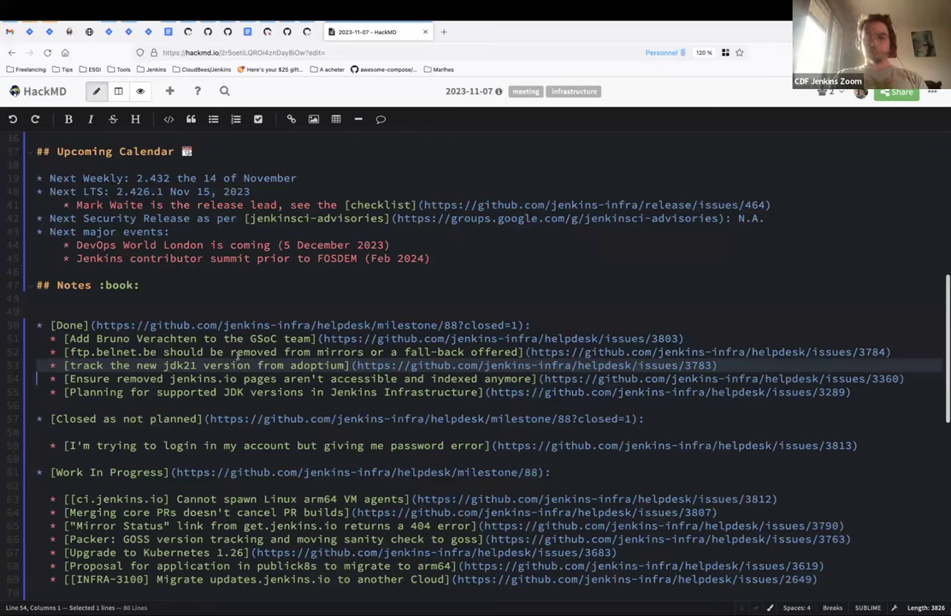
{"action": "left_click", "coordinate": [216, 366]}
{"action": "key", "text": "Home"}
{"action": "key", "text": "shift+End"}
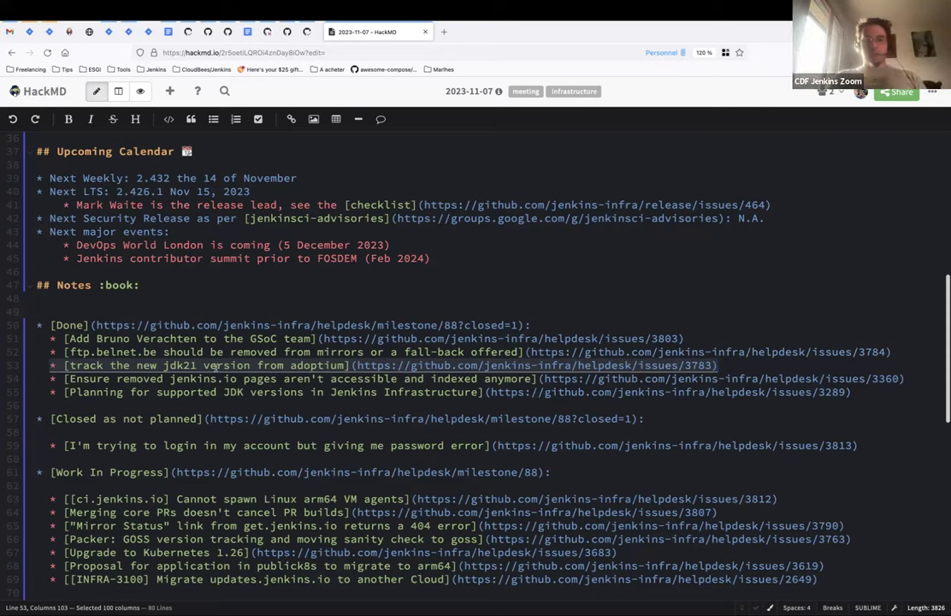
{"action": "left_click", "coordinate": [148, 379]}
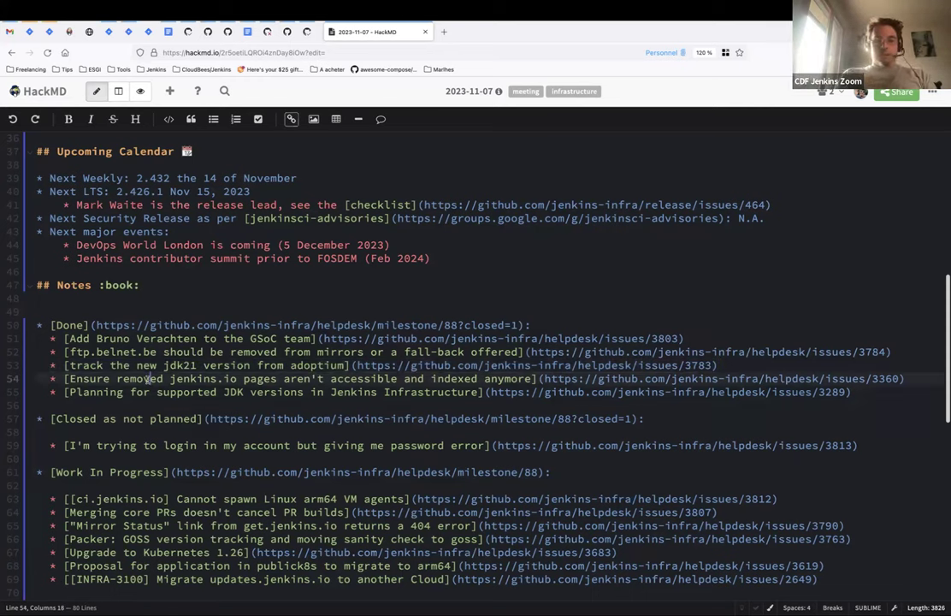
{"action": "key", "text": "super+Left"}
{"action": "key", "text": "super+shift+Right"}
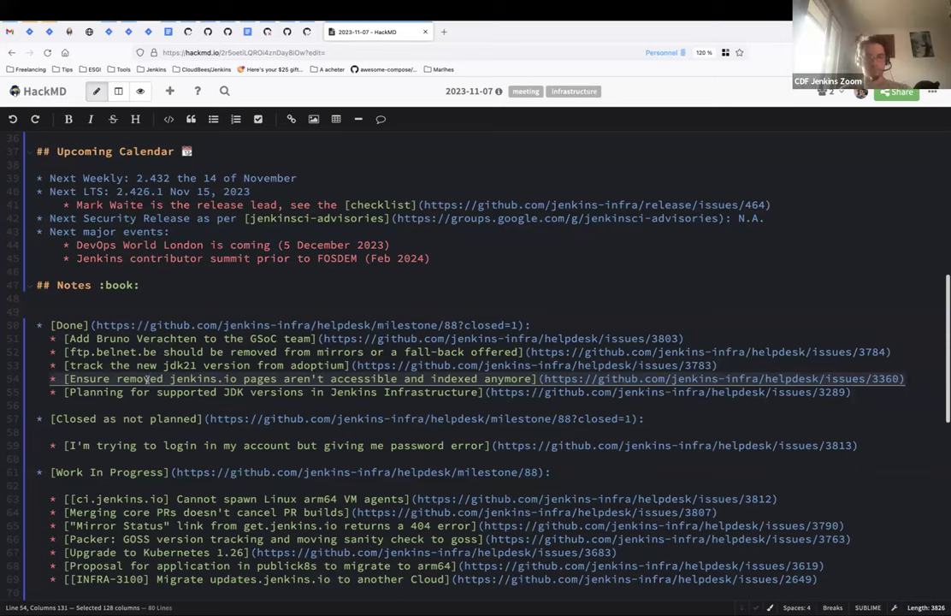
Add the sub-item "Minor hiccup during first attempt: HTTP/403 on some pages" under the removed jenkins.io pages issue.
{"action": "left_click", "coordinate": [147, 379]}
{"action": "key", "text": "End"}
{"action": "key", "text": "Return"}
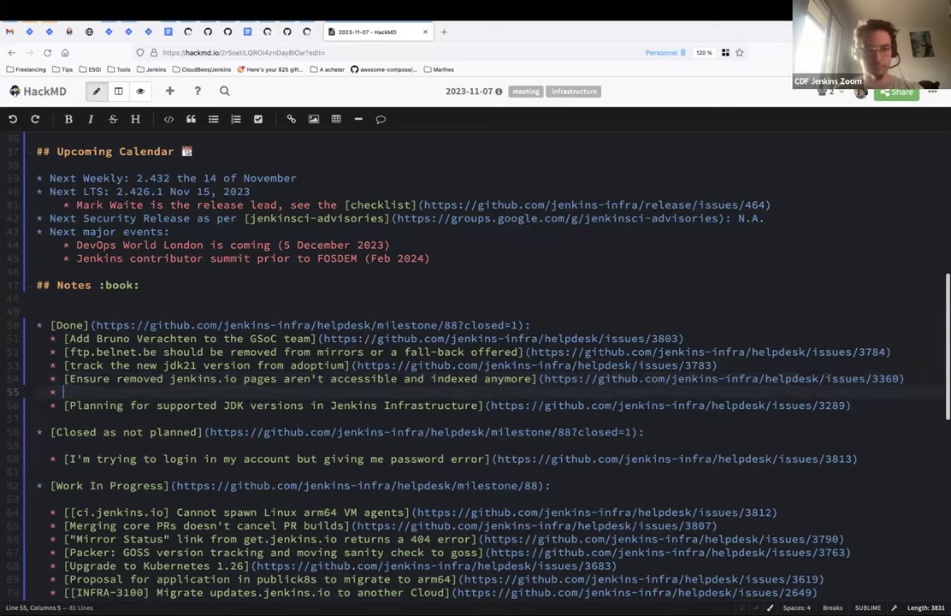
{"action": "key", "text": "Tab"}
{"action": "type", "text": "Tiny"}
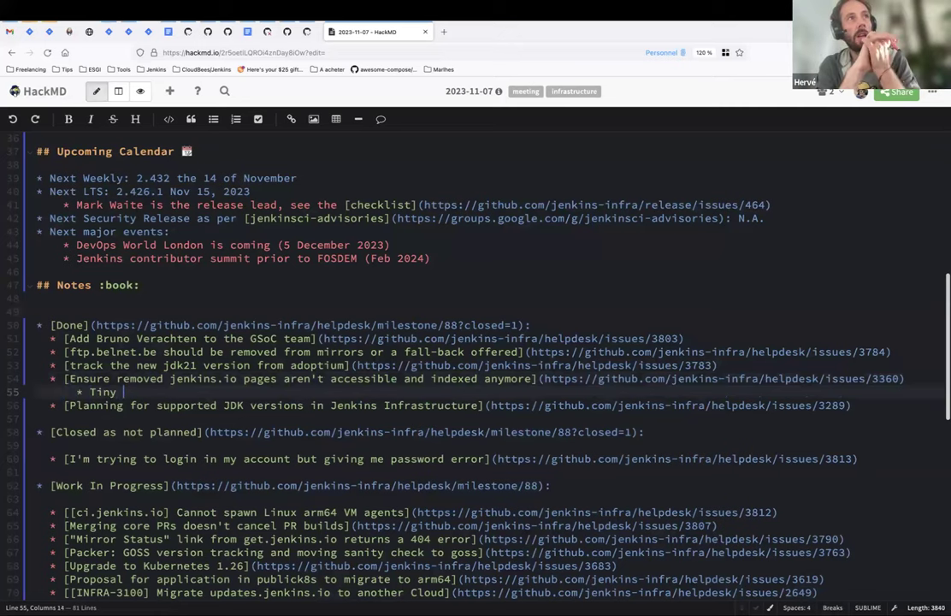
{"action": "key", "text": "alt+shift+Left"}
{"action": "type", "text": "Minor hiccup dur"}
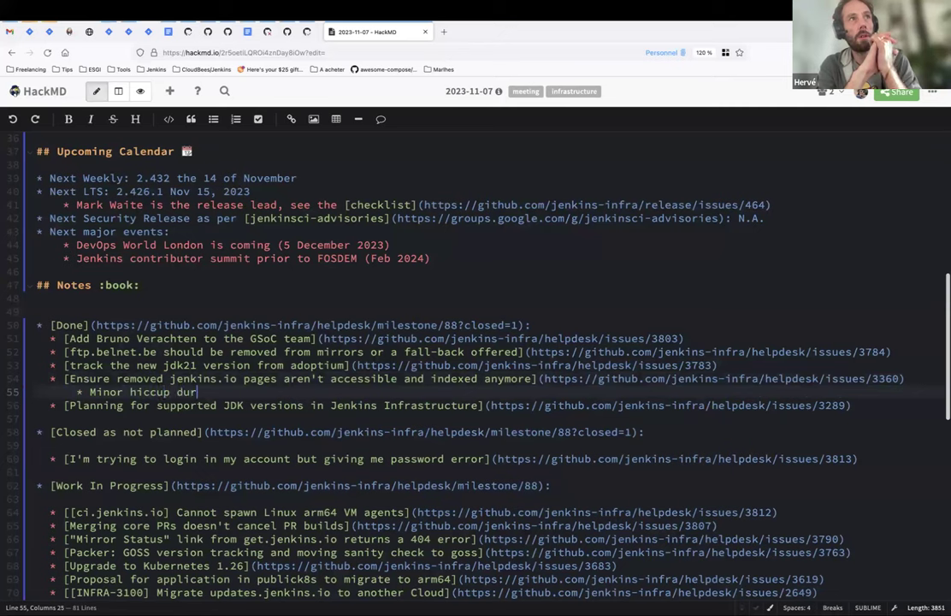
{"action": "type", "text": "ing first attempt:"}
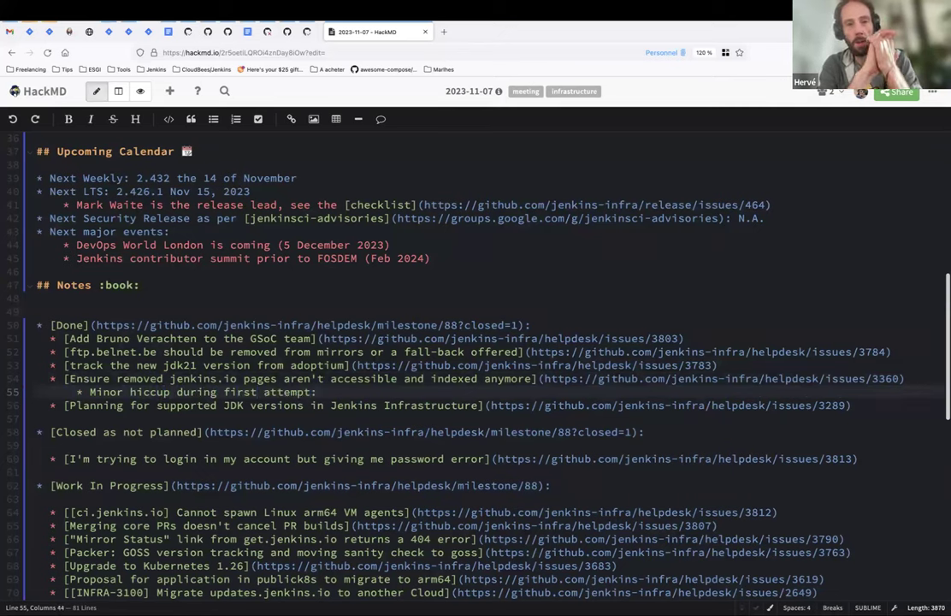
{"action": "type", "text": " HTTP/403 on some pages"}
Insert "(removed or moved)" before "pages" in the minor hiccup sub-item.
{"action": "left_click", "coordinate": [438, 392]}
{"action": "type", "text": "(removed "}
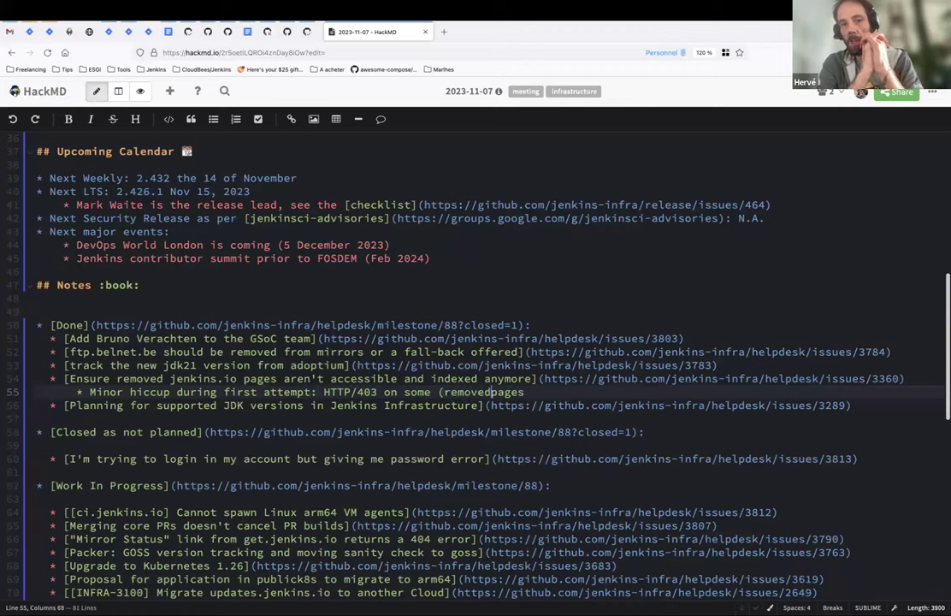
{"action": "type", "text": "or moved)"}
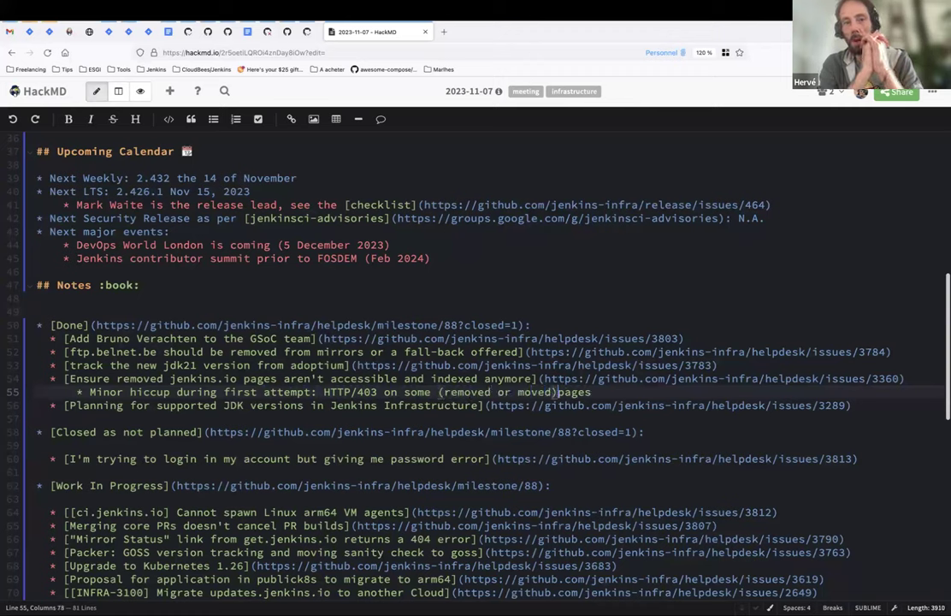
Append "due to empty directory (forbidden directory listing)" to the minor hiccup sub-item.
{"action": "left_click", "coordinate": [598, 392]}
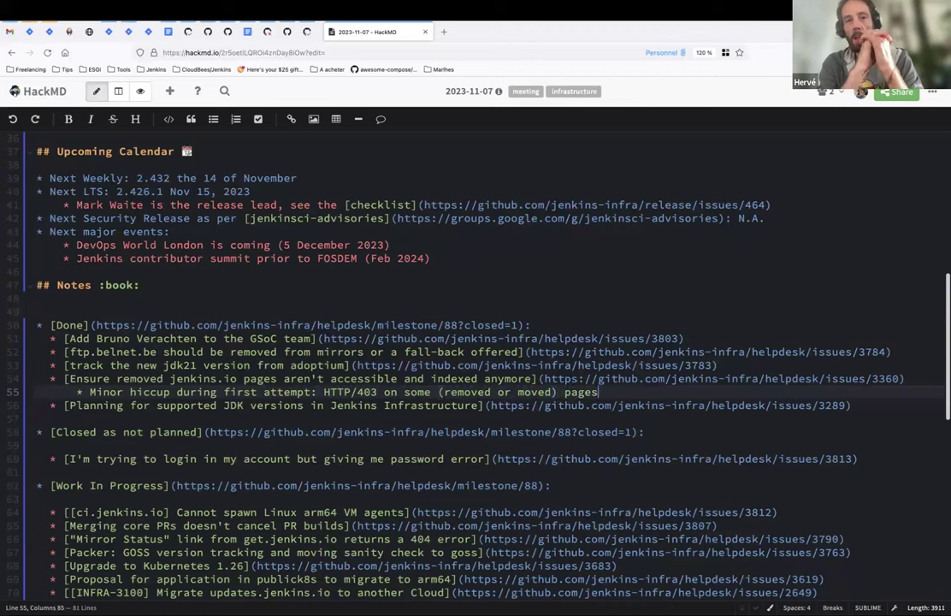
{"action": "type", "text": "due to empty dire"}
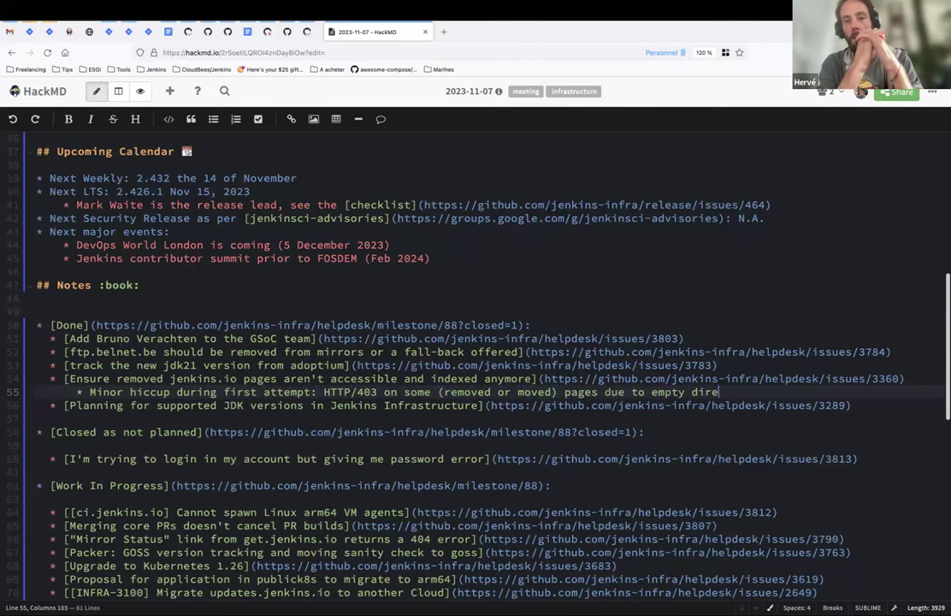
{"action": "type", "text": "ctory ("}
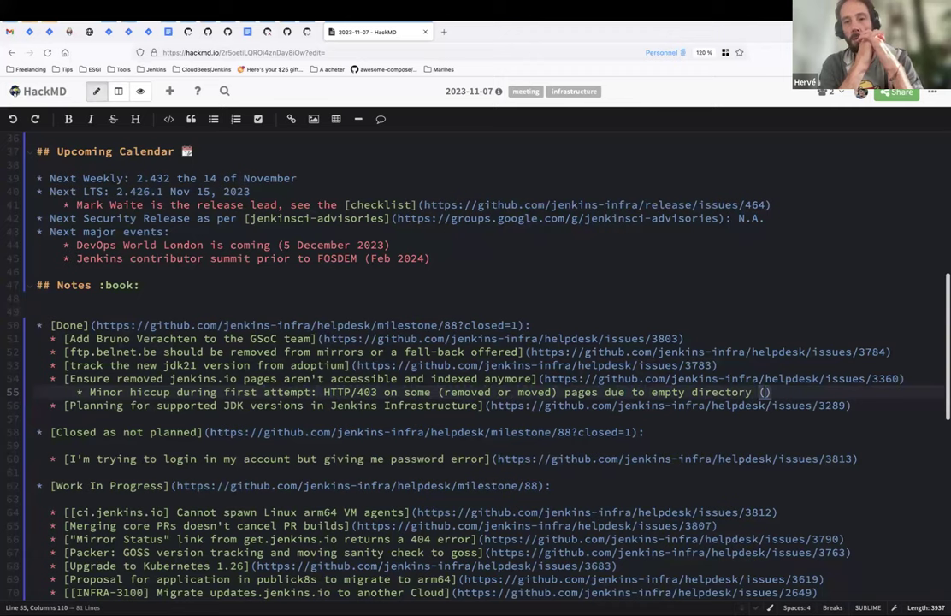
{"action": "type", "text": "forbidde"}
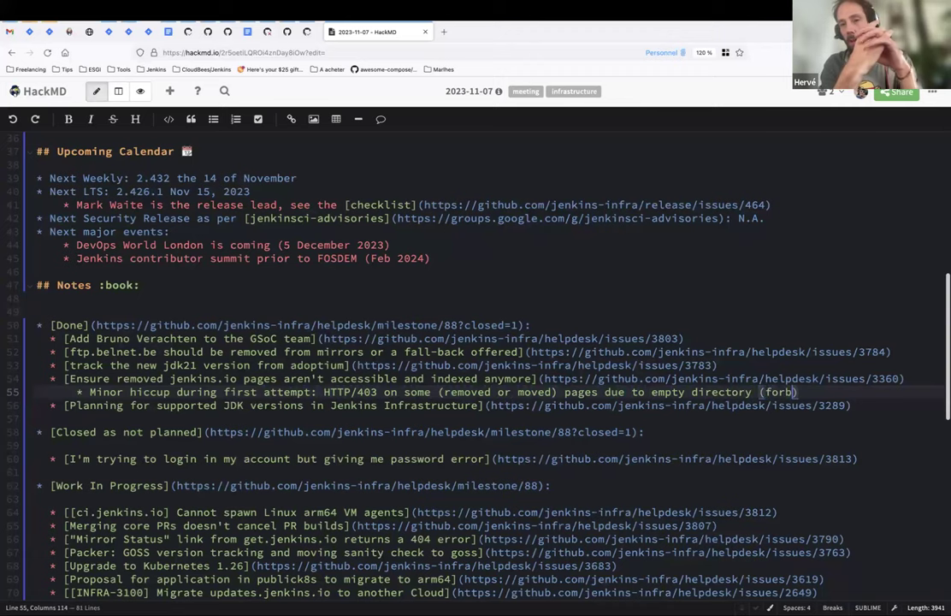
{"action": "type", "text": "n list"}
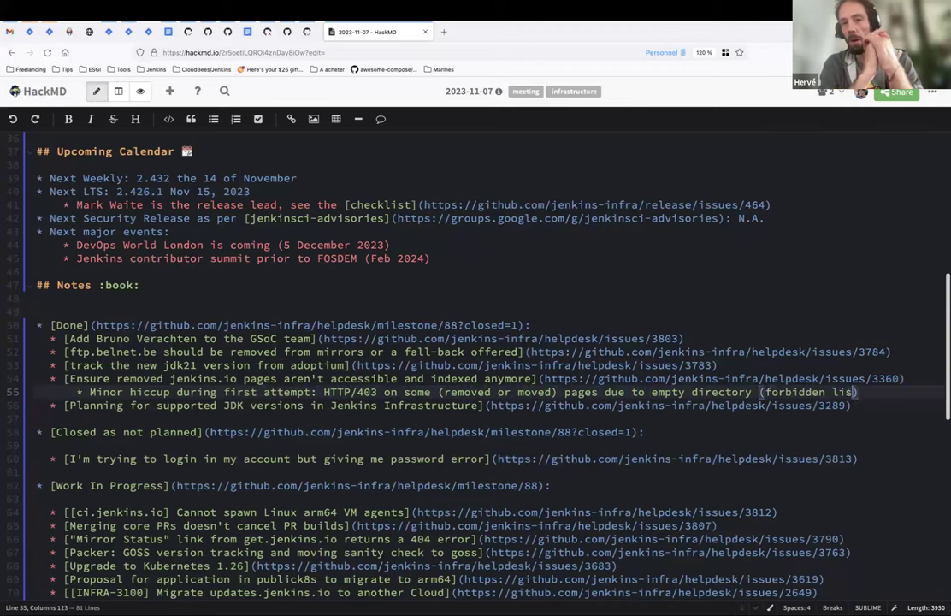
{"action": "left_click", "coordinate": [834, 392]}
{"action": "type", "text": "directory"}
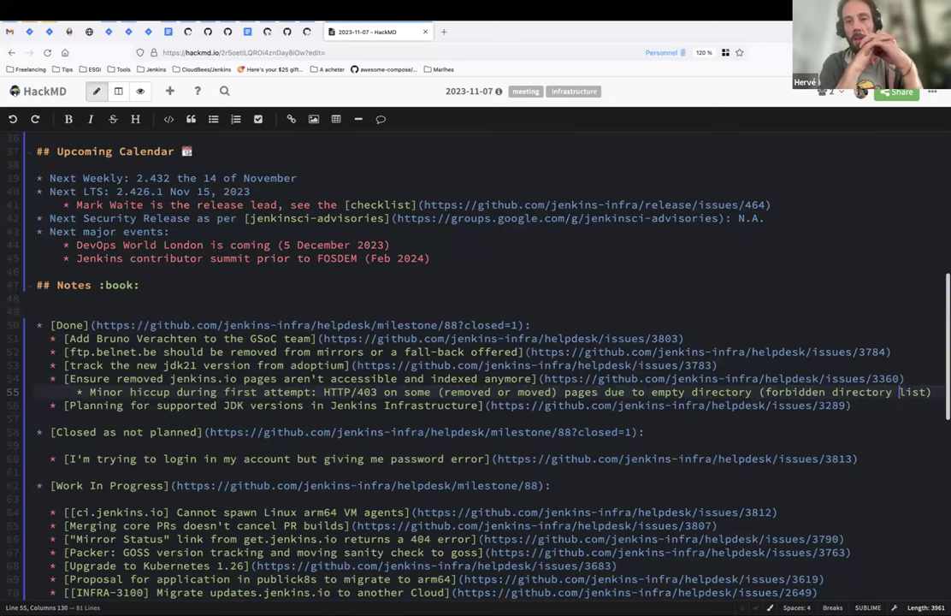
{"action": "left_click", "coordinate": [926, 392]}
{"action": "type", "text": "ing)"}
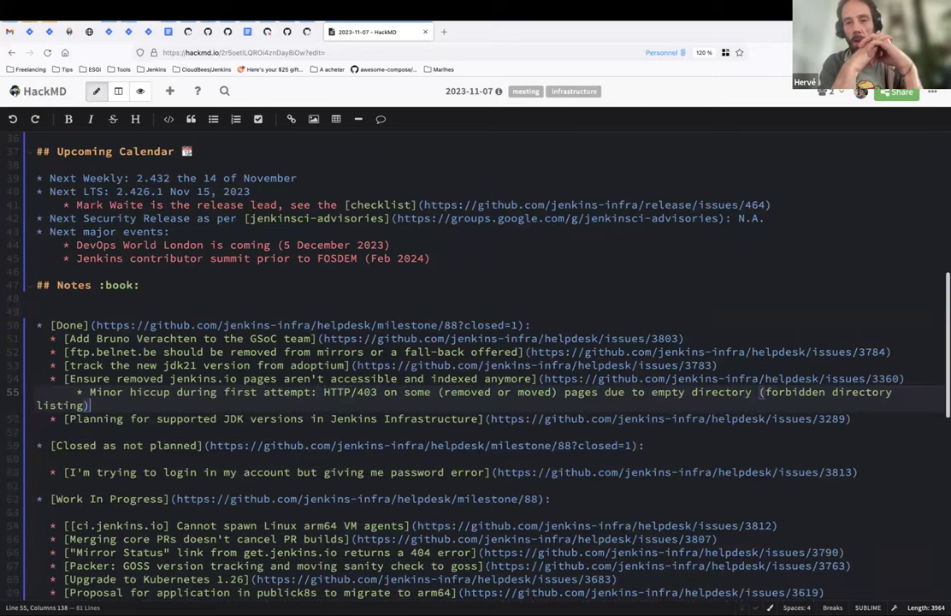
{"action": "type", "text": "."}
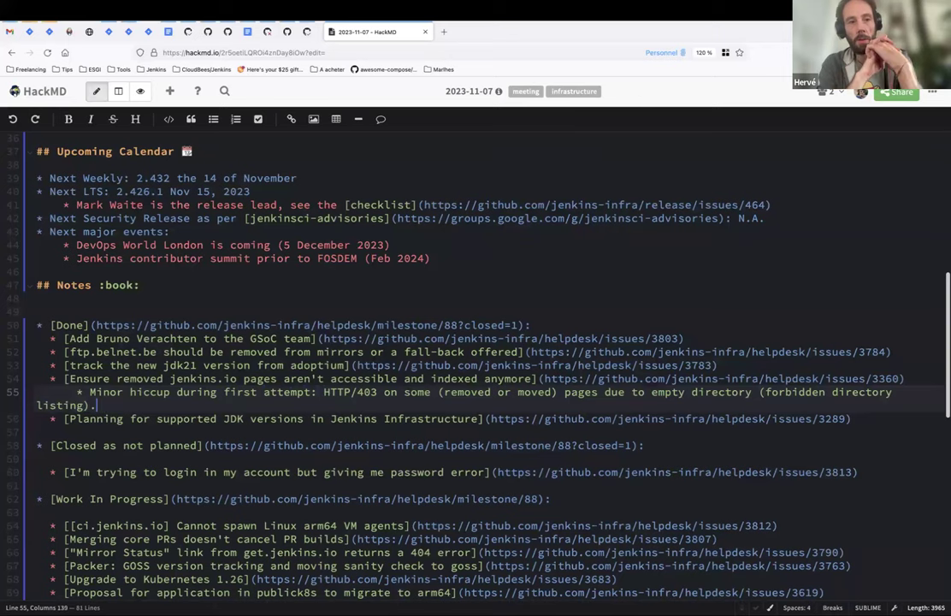
Add the nested item "Removing the empty dirs. changed to HTTP/404 which is better" beneath the minor hiccup sub-item.
{"action": "key", "text": "Return"}
{"action": "key", "text": "Tab"}
{"action": "type", "text": "Removing the empty dirs. chan"}
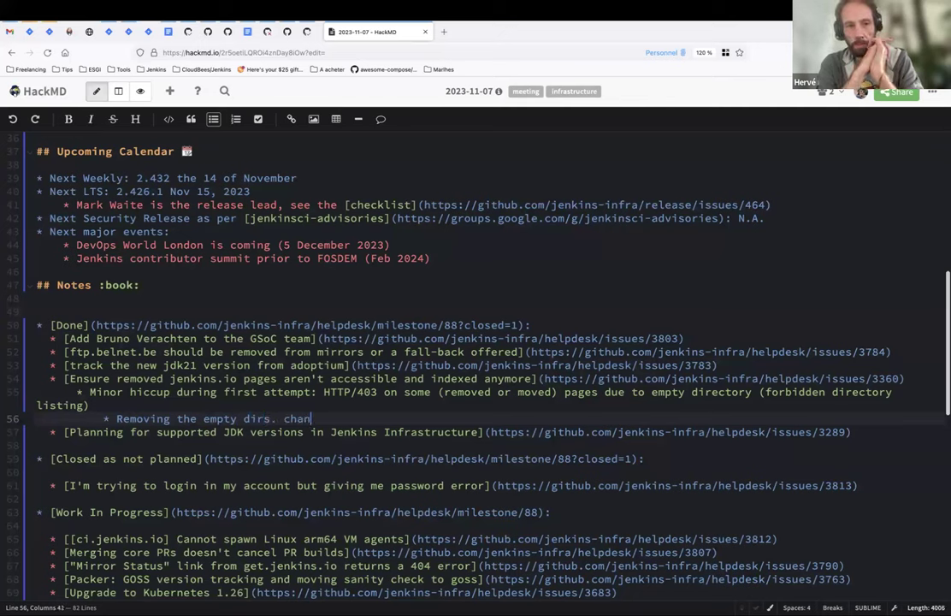
{"action": "type", "text": "ged to HTTP/"}
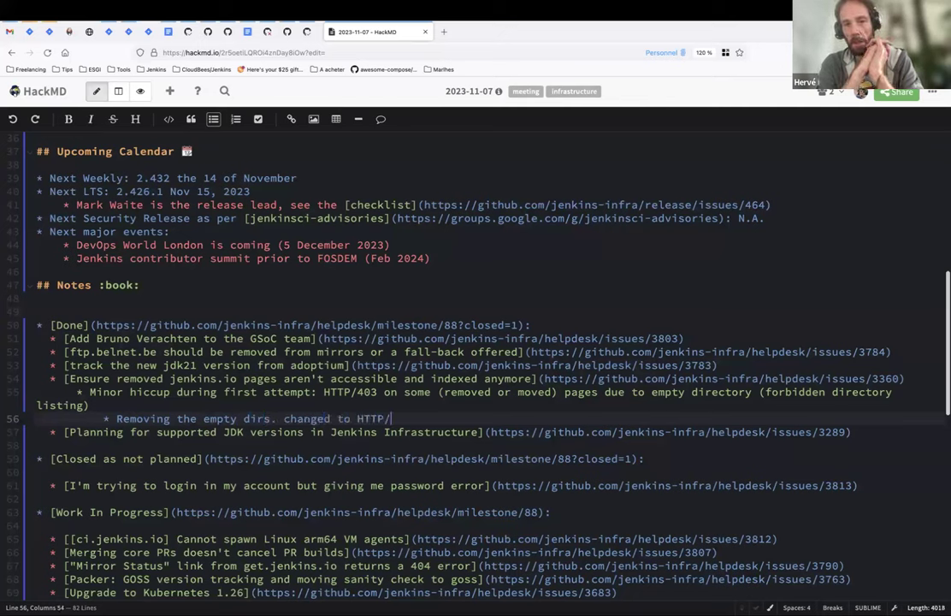
{"action": "type", "text": "404 which is better"}
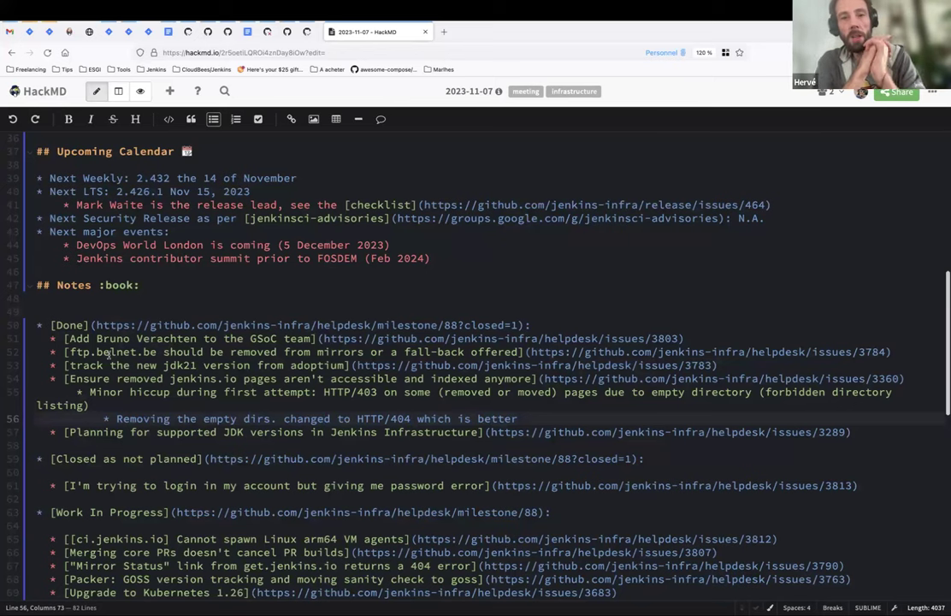
Add the sub-item "Added redirections on almost all moved" under the removed jenkins.io pages issue, at the minor hiccup item's level.
{"action": "key", "text": "Return"}
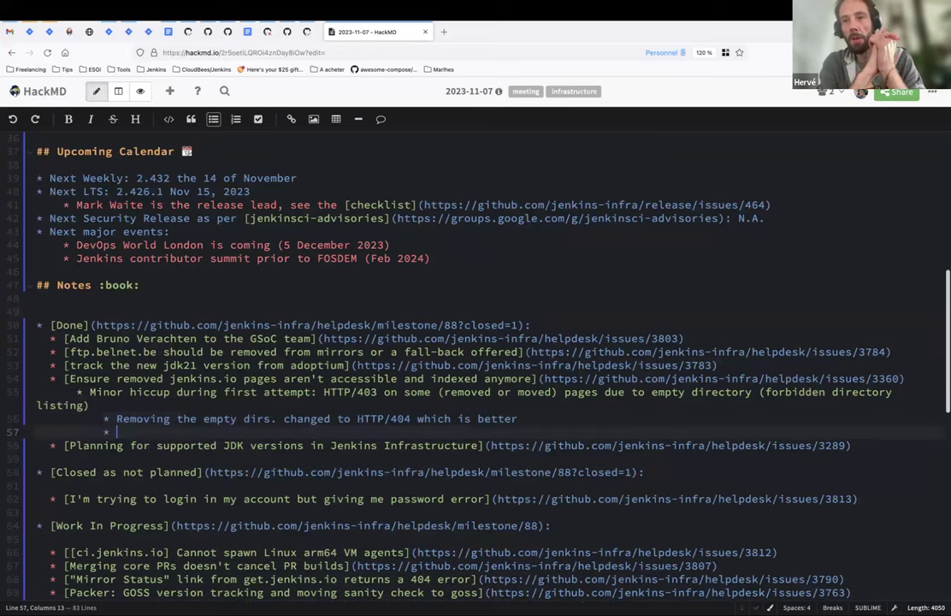
{"action": "key", "text": "shift+Tab"}
{"action": "type", "text": "Added re"}
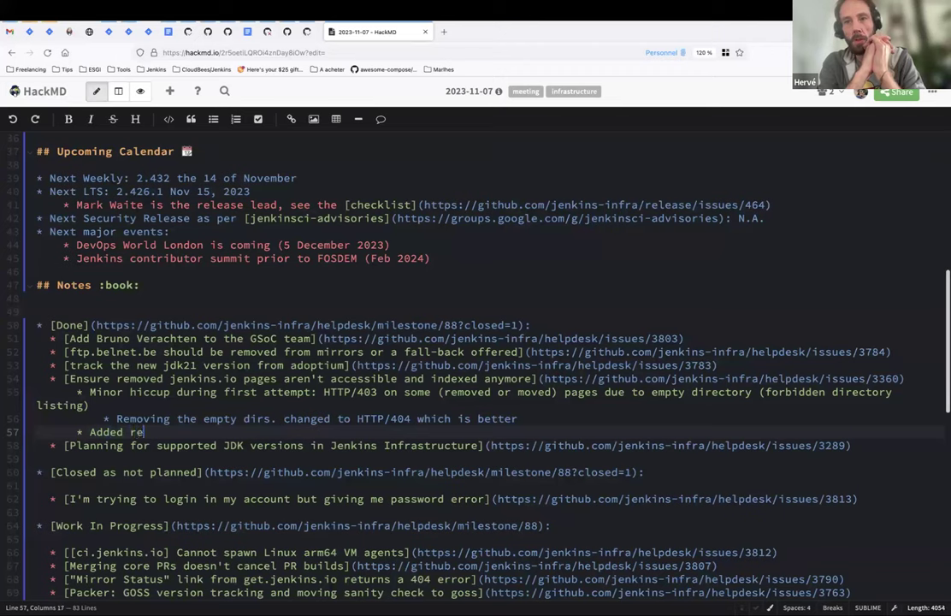
{"action": "type", "text": "directions on "}
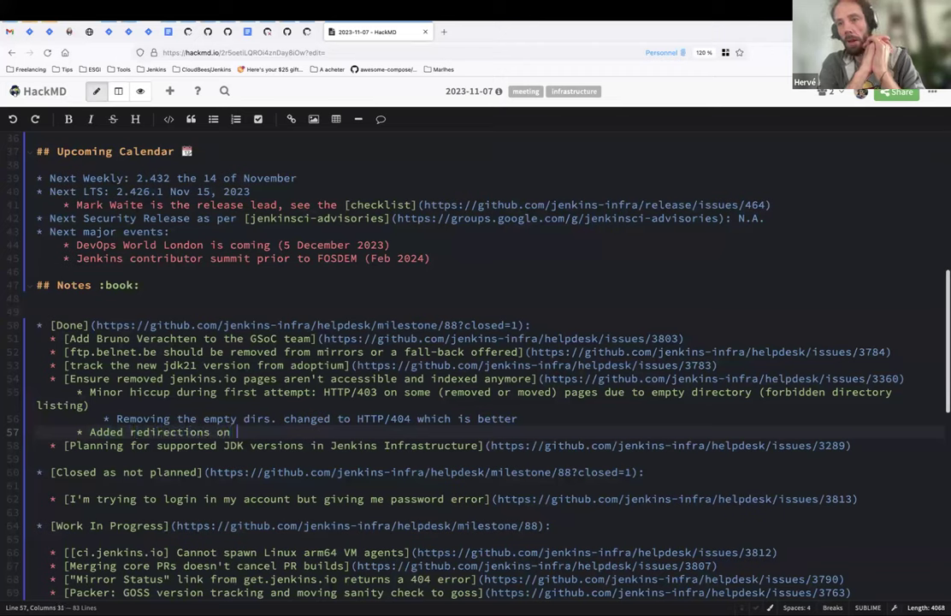
{"action": "type", "text": "almost all moved"}
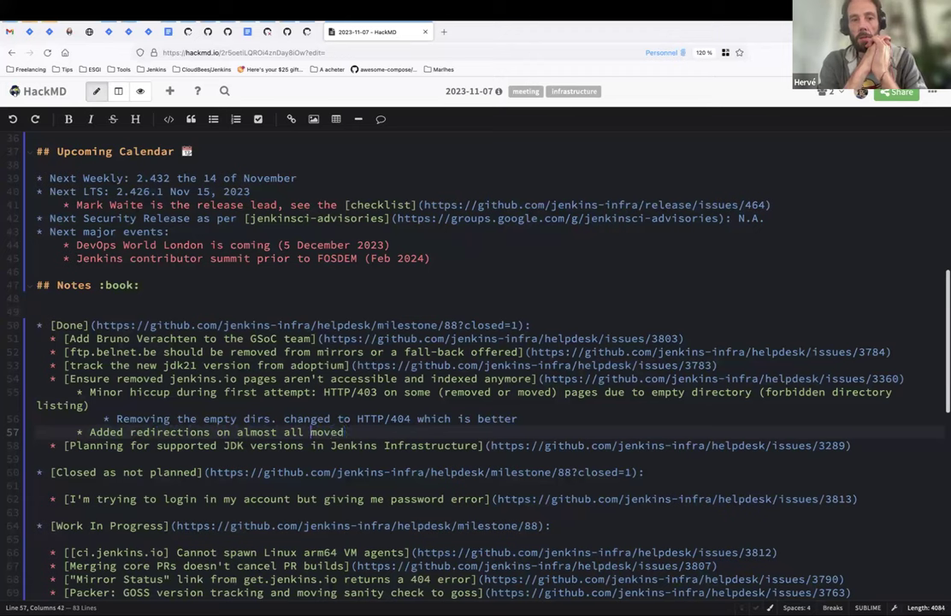
Change "almost all" to "a lot of" in the redirections sub-item and append "pages such as".
{"action": "key", "text": "alt+Left"}
{"action": "key", "text": "alt+Left"}
{"action": "key", "text": "alt+shift+Right"}
{"action": "type", "text": "a lot"}
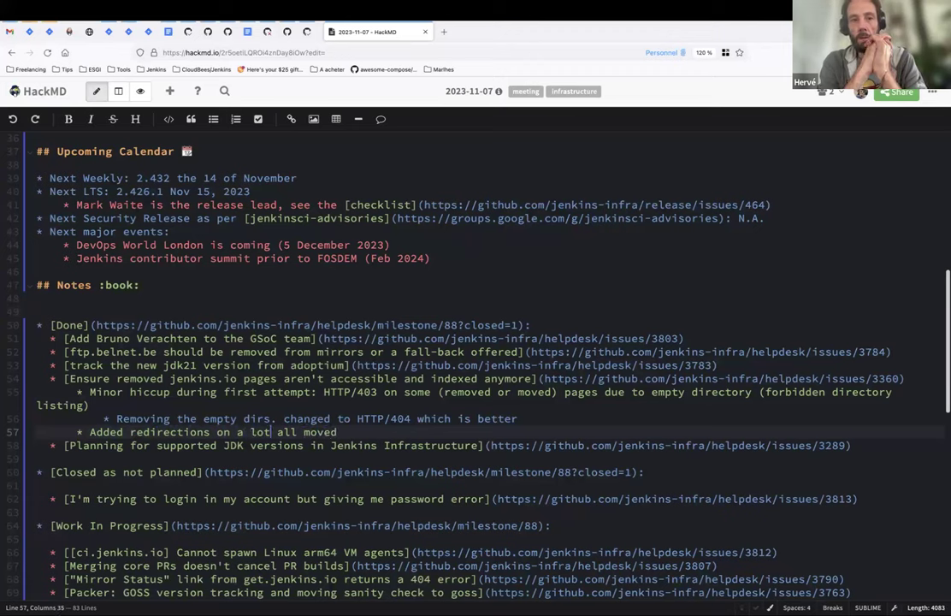
{"action": "key", "text": "alt+shift+Right"}
{"action": "type", "text": "of"}
{"action": "key", "text": "End"}
{"action": "type", "text": "pages such as"}
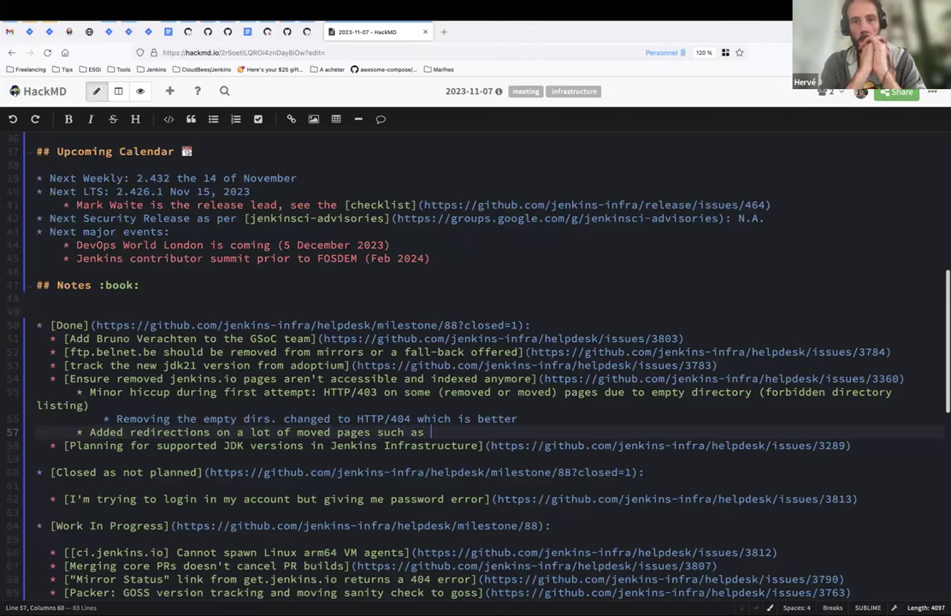
Replace "such as" in the redirections sub-item with "to ensure users aren't blocked from permaling or old Google results".
{"action": "key", "text": "alt+shift+Left"}
{"action": "key", "text": "alt+shift+Left"}
{"action": "type", "text": "to ensure "}
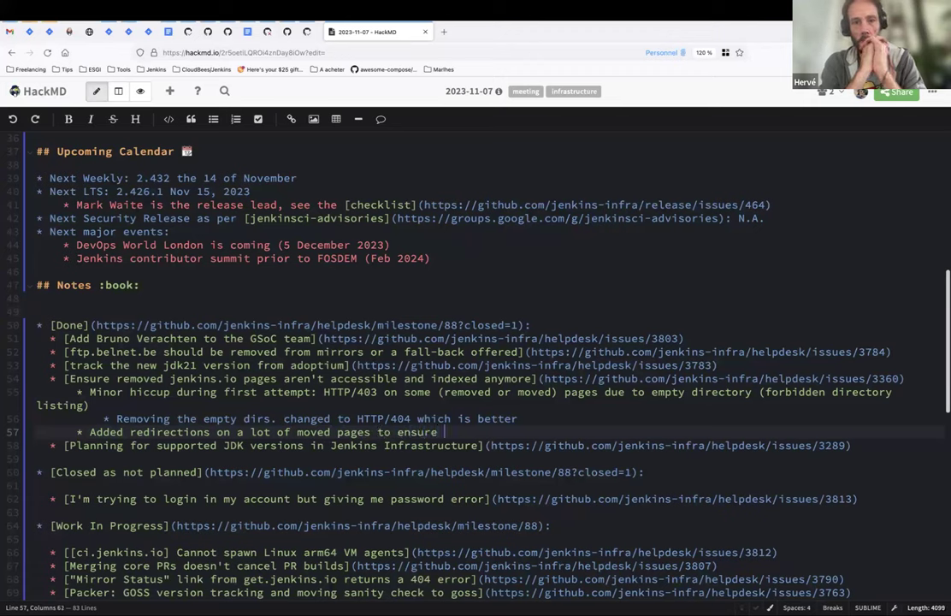
{"action": "type", "text": "users are"}
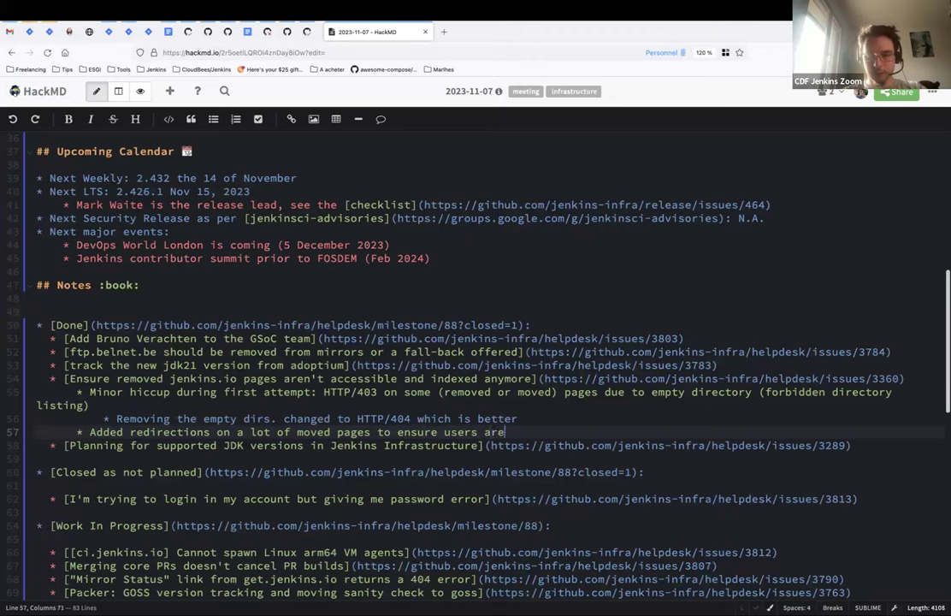
{"action": "type", "text": "n't blocked"}
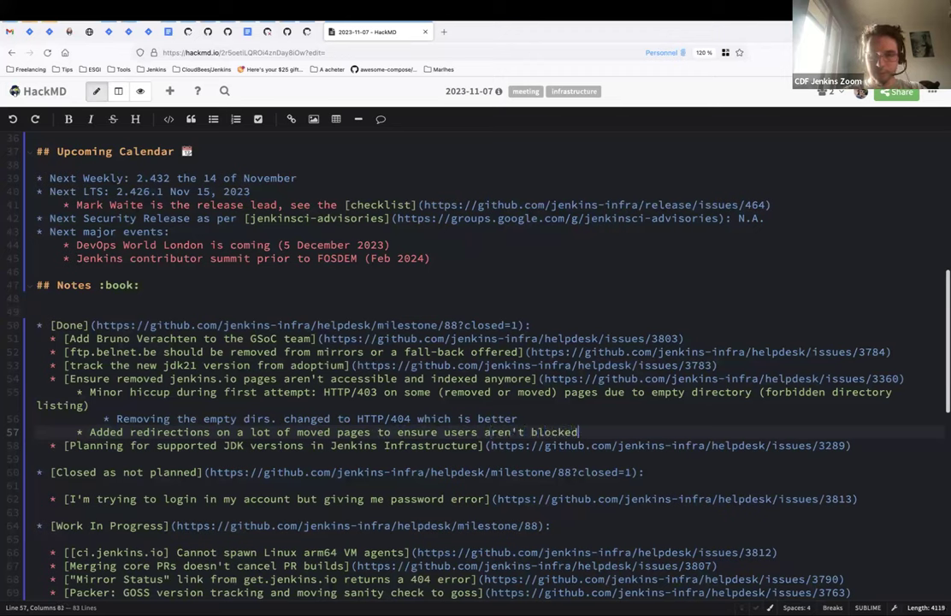
{"action": "type", "text": " from permaling "}
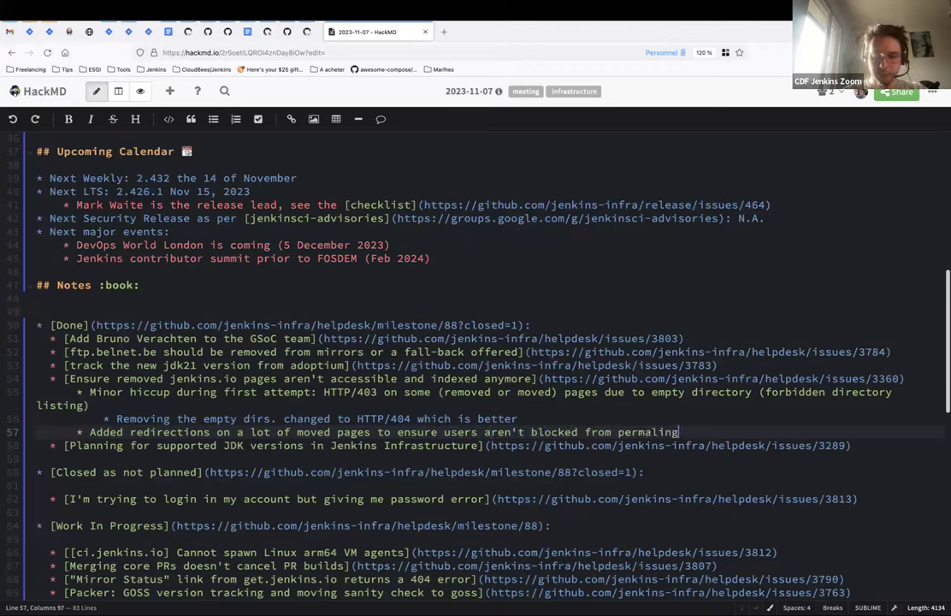
{"action": "type", "text": "or old Goo"}
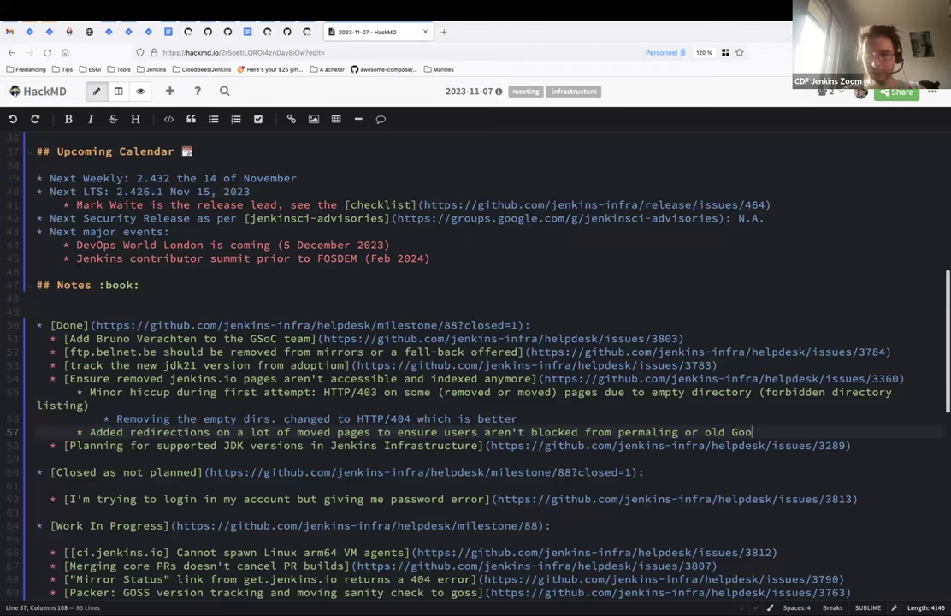
{"action": "type", "text": "gle results"}
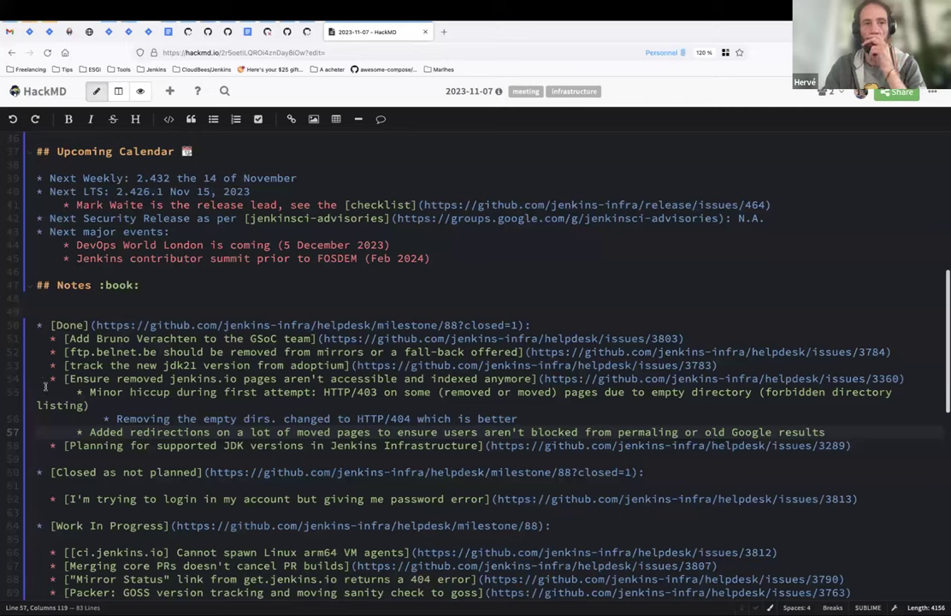
Remove the blank line between the "Closed as not planned" entry and its password error issue.
{"action": "left_click", "coordinate": [66, 446]}
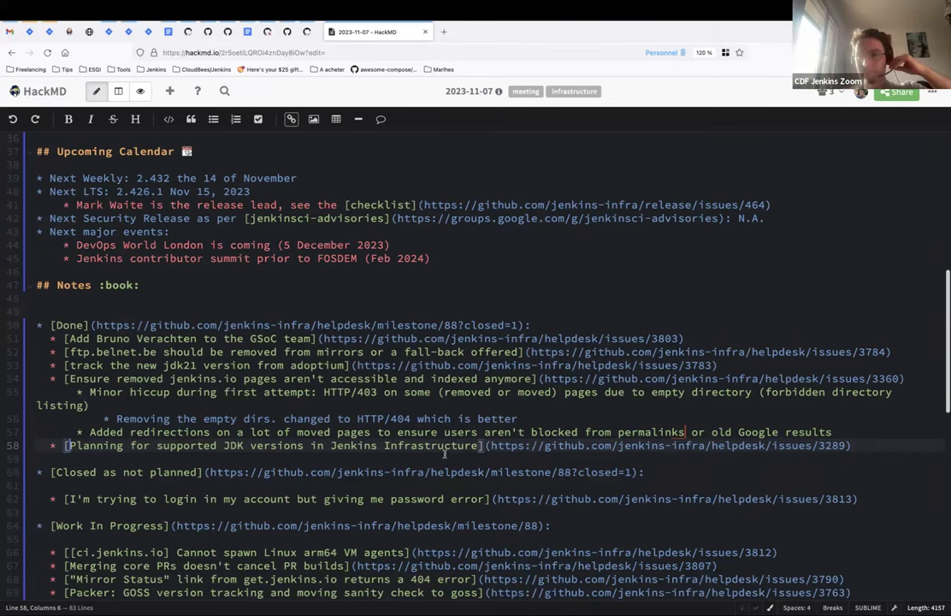
{"action": "scroll", "coordinate": [295, 376], "scroll_direction": "down", "scroll_amount": 3}
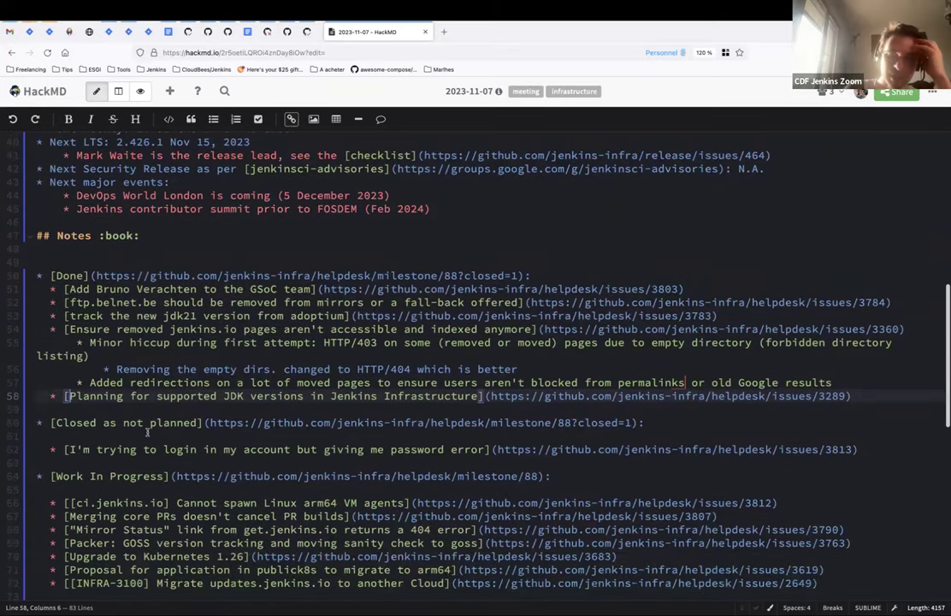
{"action": "left_click", "coordinate": [109, 413]}
{"action": "key", "text": "BackSpace"}
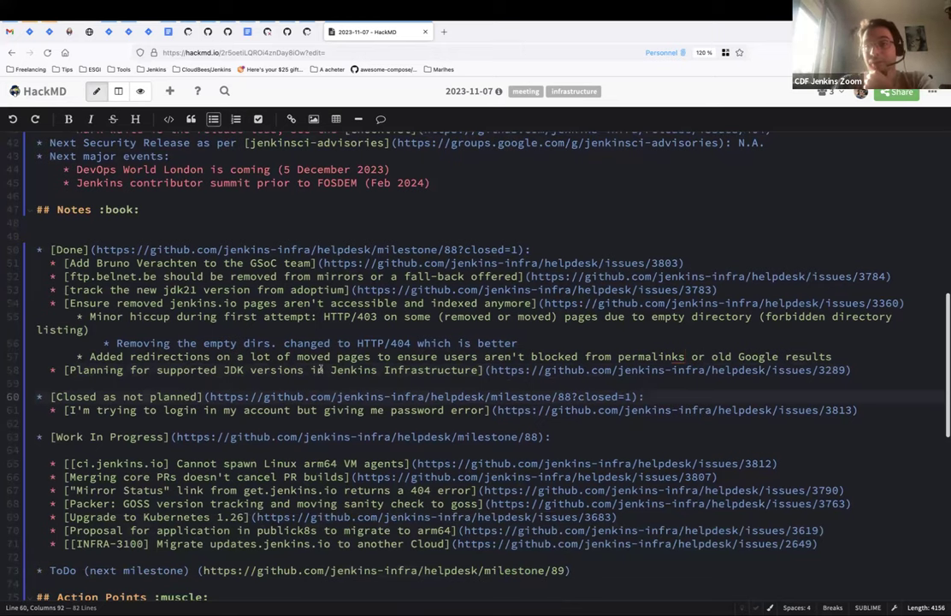
Move the INFRA-3100 updates.jenkins.io migration issue into the blank line directly beneath "Work In Progress", indented as its first sub-item.
{"action": "scroll", "coordinate": [355, 377], "scroll_direction": "down", "scroll_amount": 1}
{"action": "scroll", "coordinate": [354, 377], "scroll_direction": "down", "scroll_amount": 1}
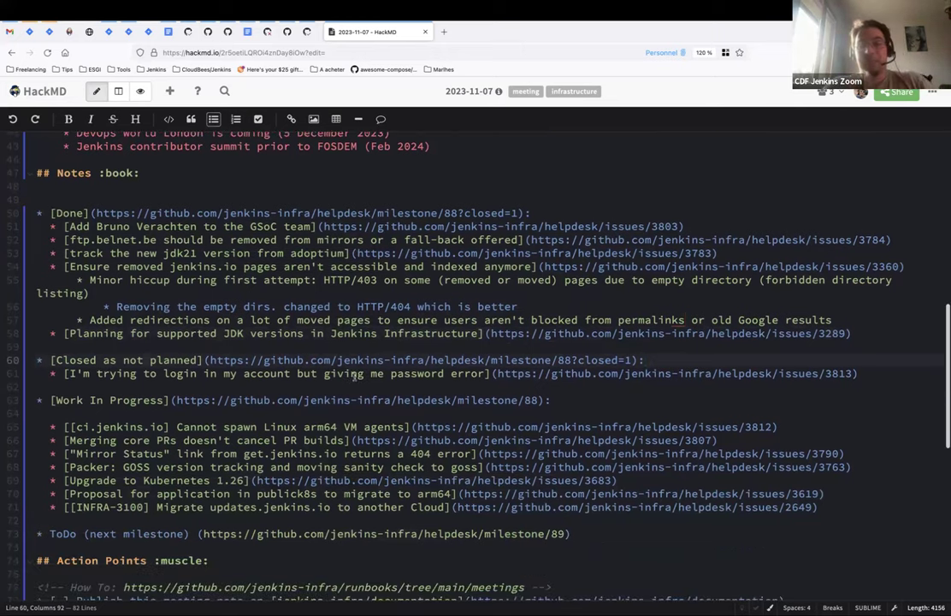
{"action": "scroll", "coordinate": [257, 373], "scroll_direction": "down", "scroll_amount": 2}
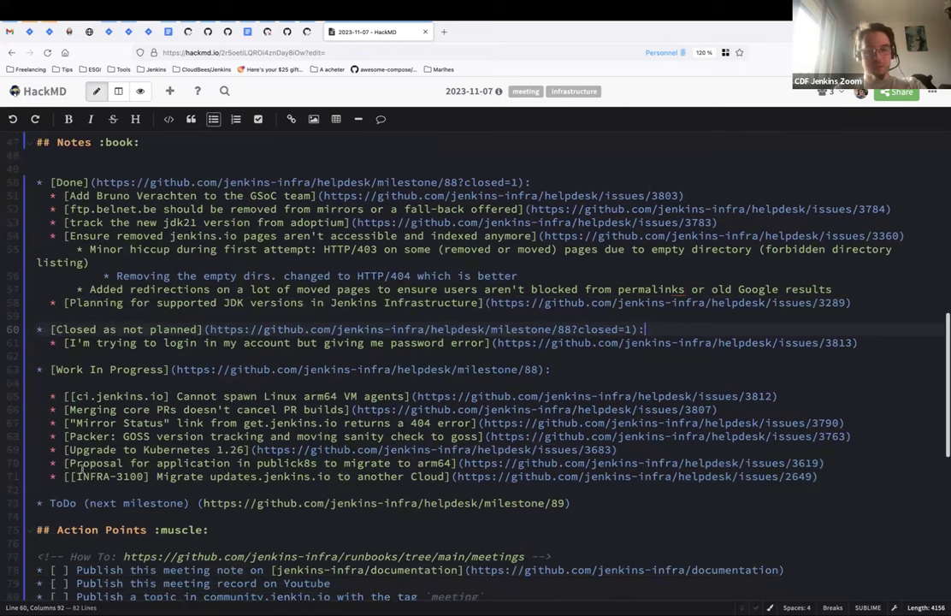
{"action": "left_click", "coordinate": [73, 476]}
{"action": "key", "text": "Home"}
{"action": "key", "text": "shift+End"}
{"action": "key", "text": "ctrl+c"}
{"action": "key", "text": "BackSpace"}
{"action": "left_click", "coordinate": [92, 380]}
{"action": "key", "text": "Tab"}
{"action": "key", "text": "ctrl+v"}
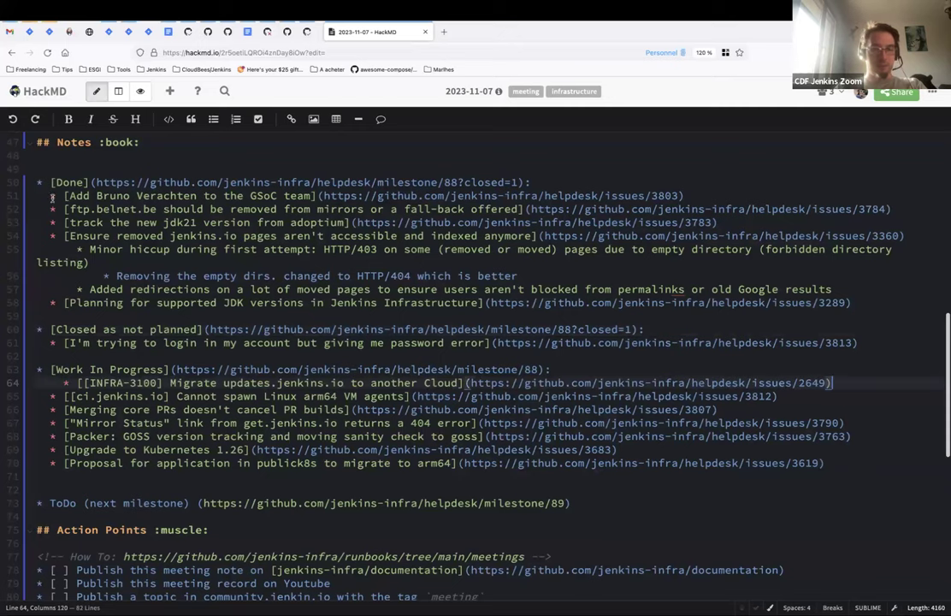
{"action": "key", "text": "Down"}
{"action": "key", "text": "Home"}
{"action": "key", "text": "shift+Down"}
{"action": "key", "text": "shift+Down"}
{"action": "key", "text": "shift+Down"}
{"action": "key", "text": "shift+Down"}
{"action": "key", "text": "shift+Down"}
{"action": "key", "text": "shift+Down"}
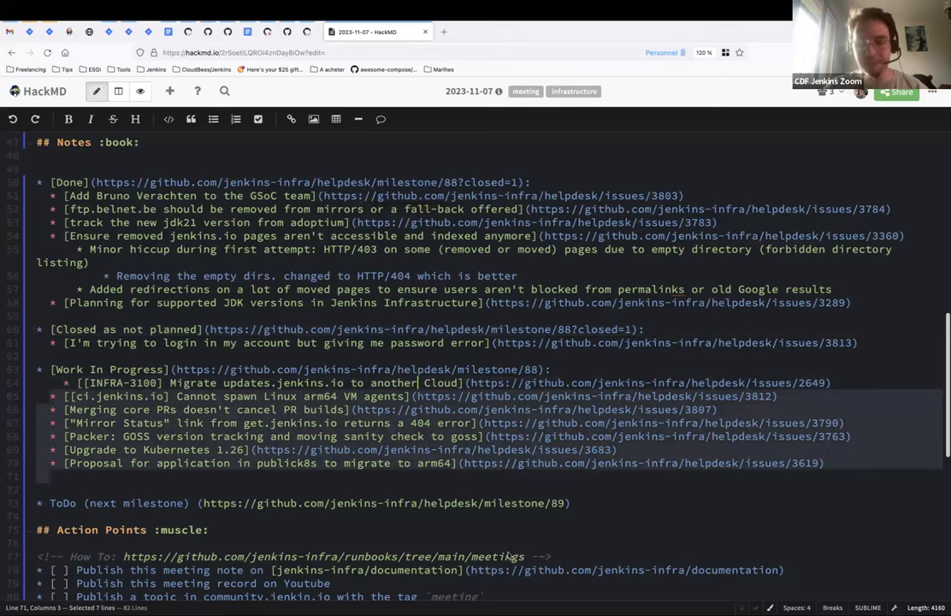
{"action": "left_click", "coordinate": [195, 384]}
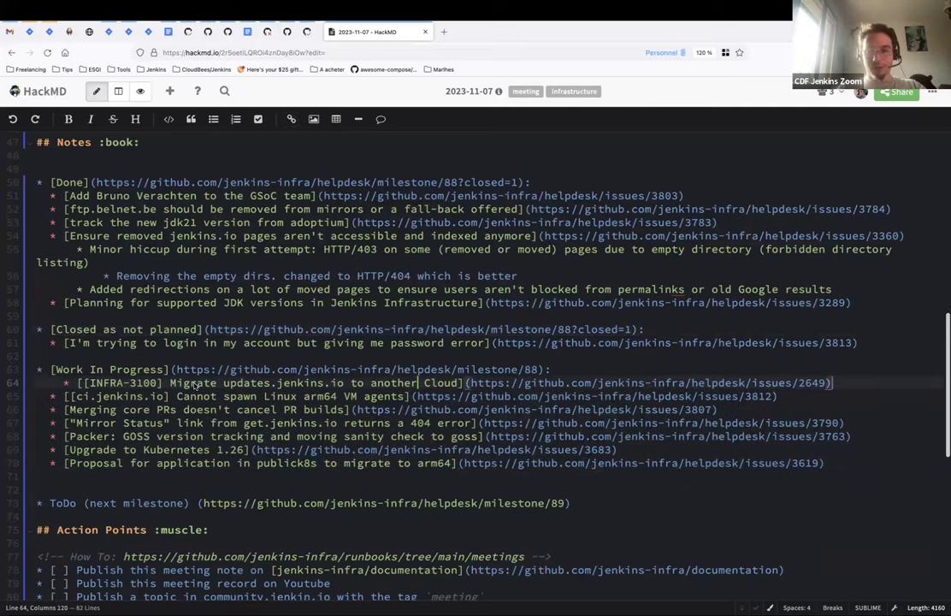
Add the nested item "Finished and validate the update-center2 script" beneath the INFRA-3100 issue.
{"action": "left_click", "coordinate": [725, 382]}
{"action": "key", "text": "End"}
{"action": "key", "text": "Return"}
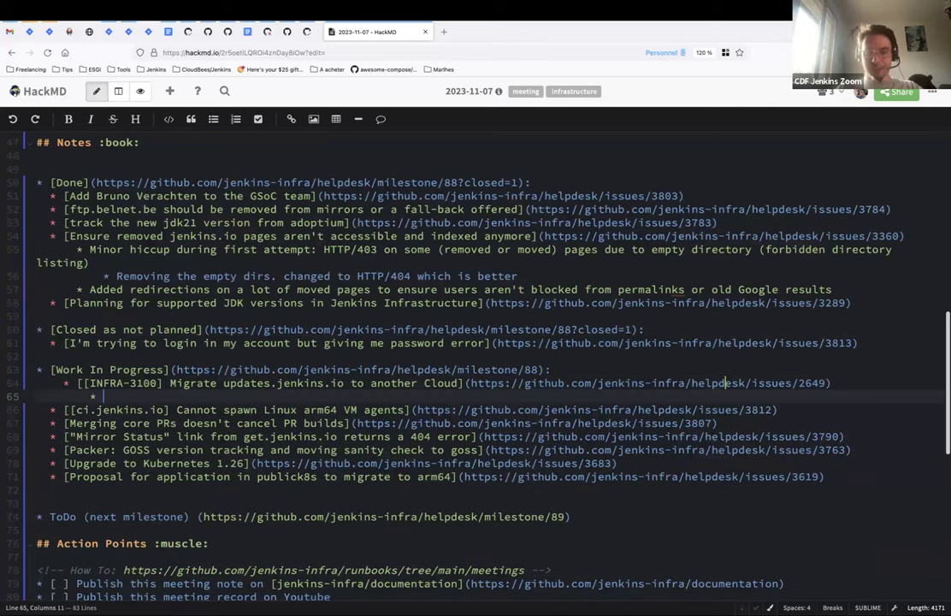
{"action": "key", "text": "Tab"}
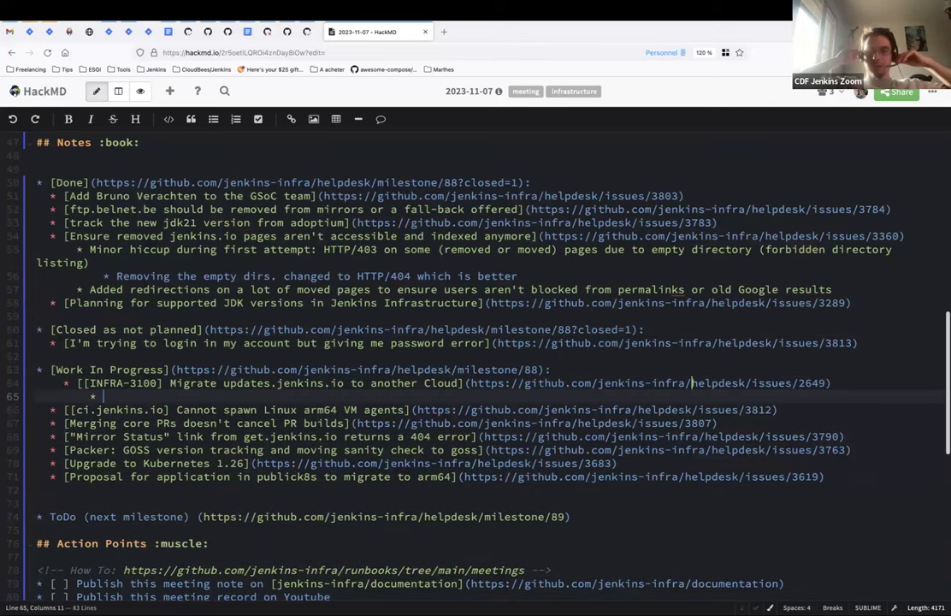
{"action": "left_click_drag", "start_coordinate": [472, 384], "coordinate": [822, 384]}
{"action": "left_click", "coordinate": [833, 383]}
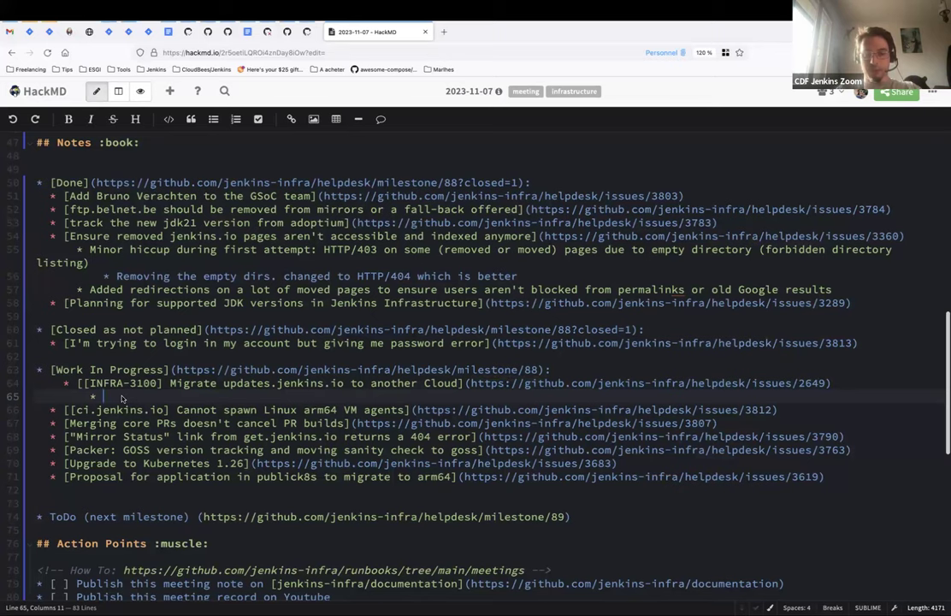
{"action": "type", "text": "Finishe"}
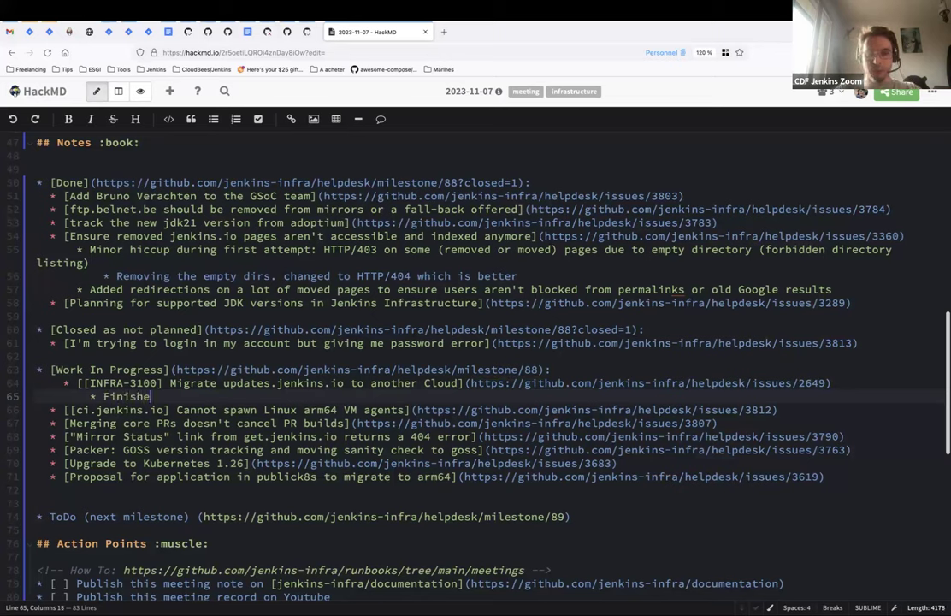
{"action": "type", "text": "d and validate th"}
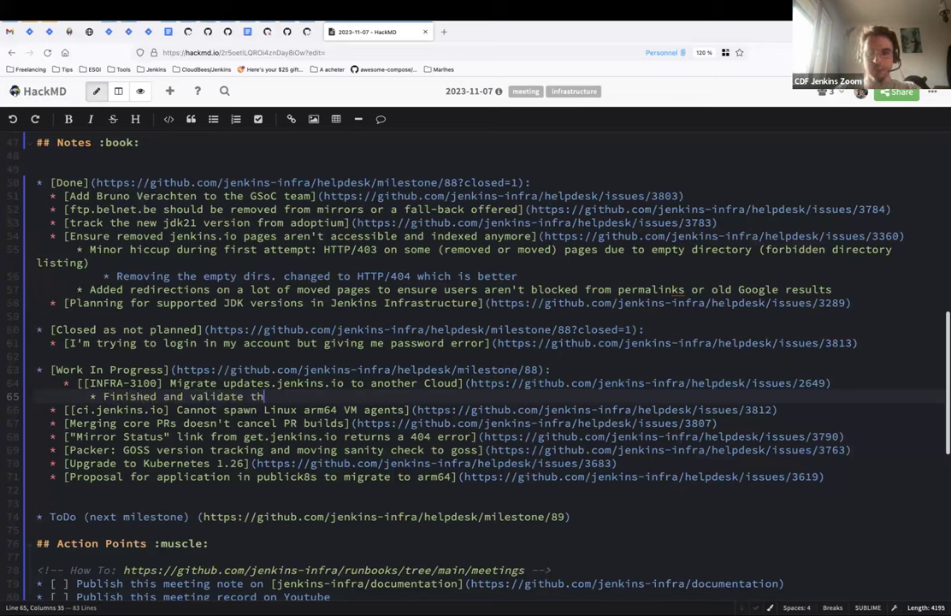
{"action": "type", "text": "e scriptupdate-)center"}
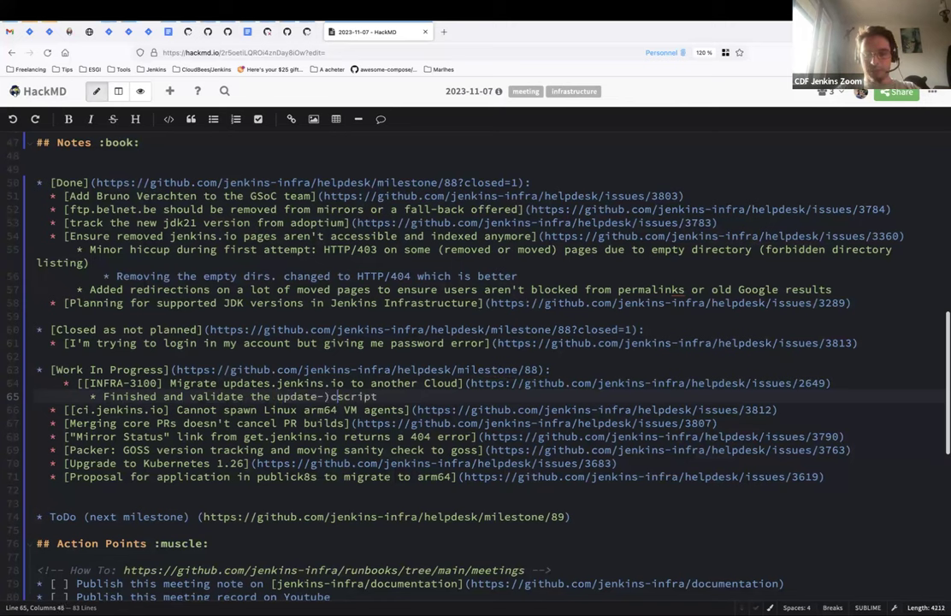
{"action": "key", "text": "ctrl+Left"}
{"action": "key", "text": "BackSpace"}
{"action": "key", "text": "ctrl+Right"}
{"action": "type", "text": "2"}
{"action": "key", "text": "End"}
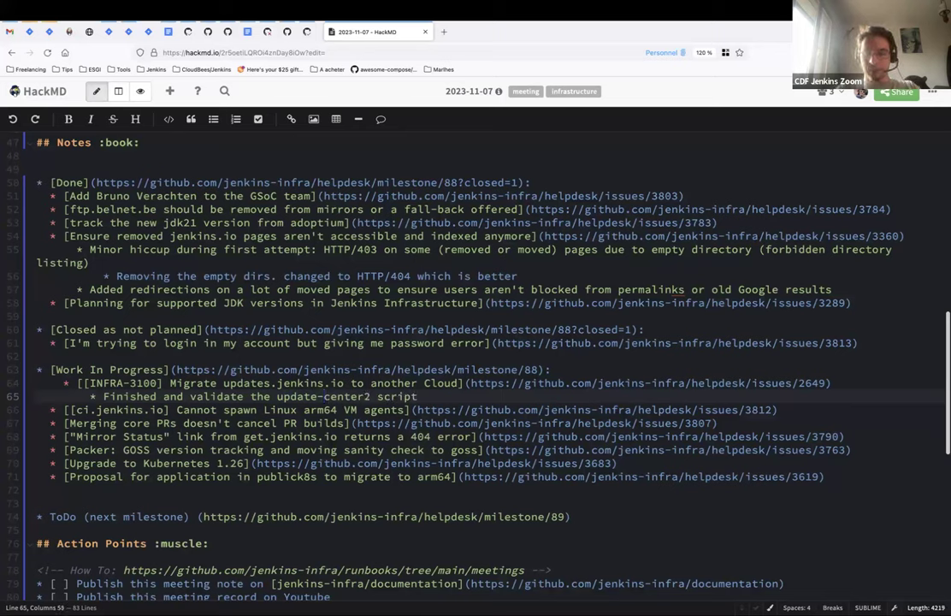
Append "for the (parallel copies + mirrorbits scan)" to the update-center2 script item.
{"action": "type", "text": "for the "}
{"action": "type", "text": "(parallel "}
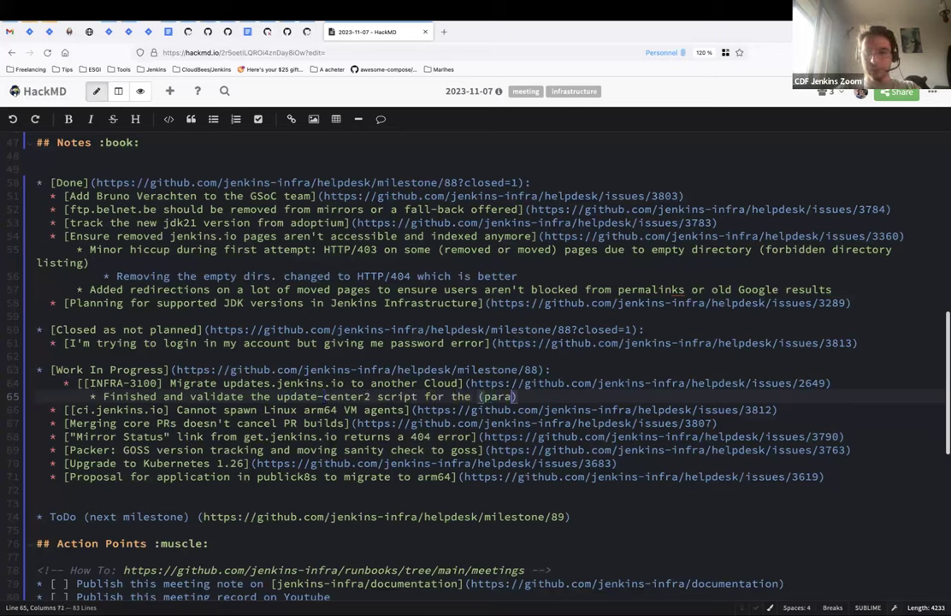
{"action": "type", "text": "copies + m"}
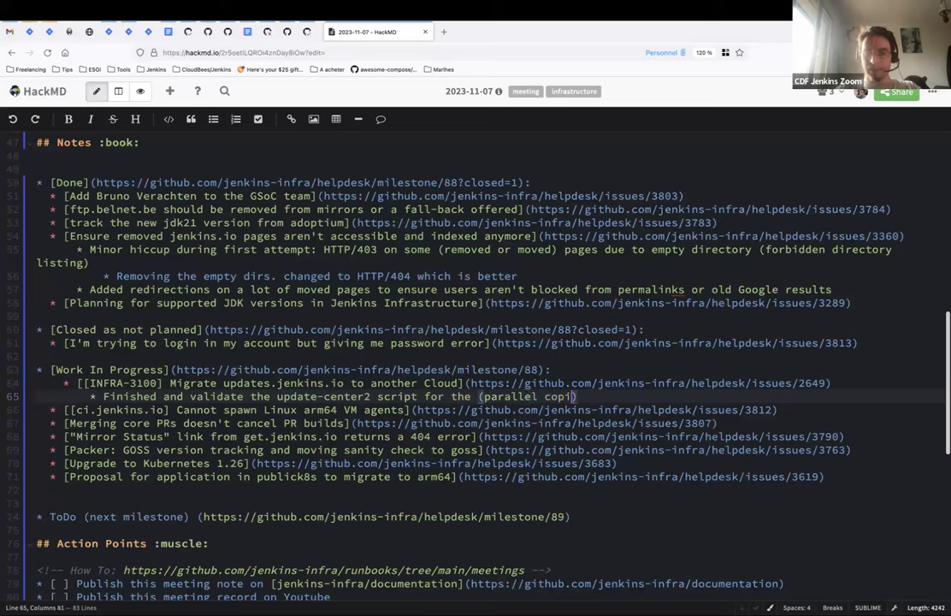
{"action": "type", "text": "irrorbits sc"}
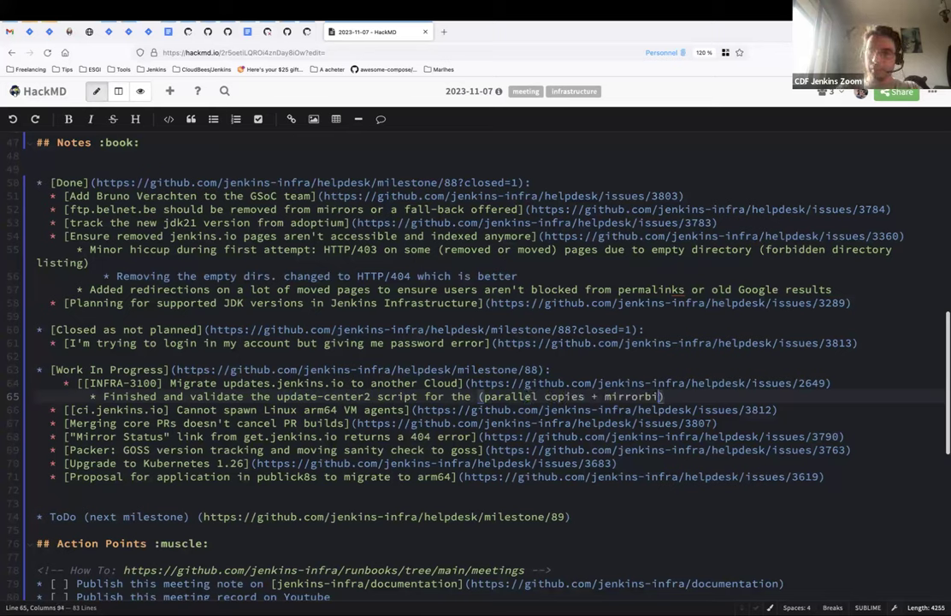
{"action": "type", "text": "an)"}
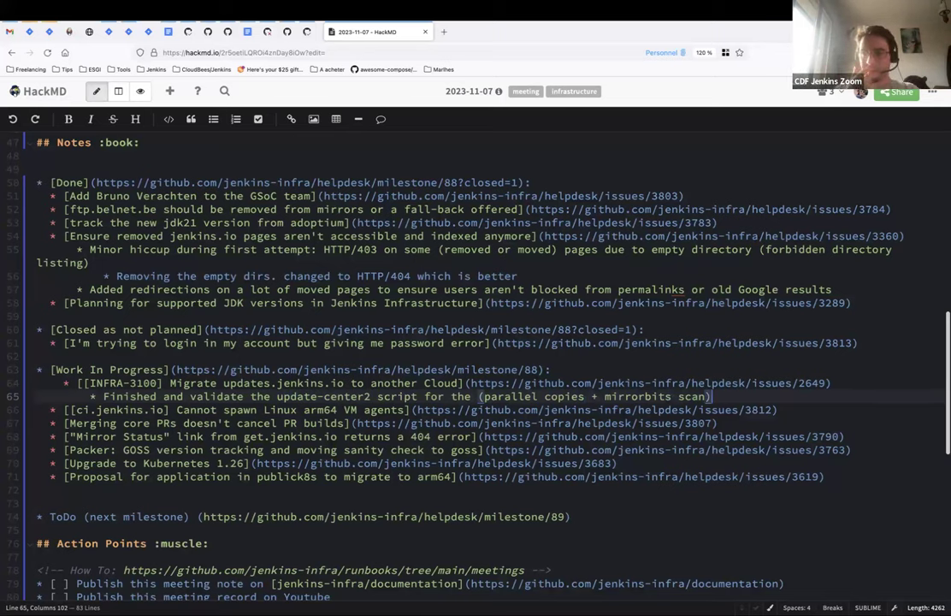
Add the nested item "Timing is 1min 20 to 1min 50" beneath the update-center2 script item.
{"action": "key", "text": "Return"}
{"action": "key", "text": "Tab"}
{"action": "type", "text": "Timing is 1min 2"}
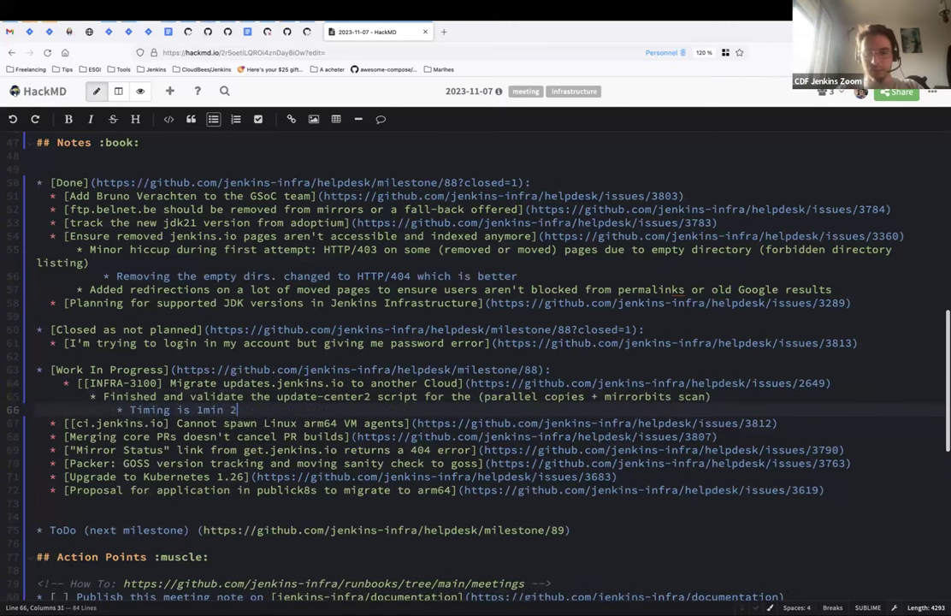
{"action": "type", "text": "0 to 1mi"}
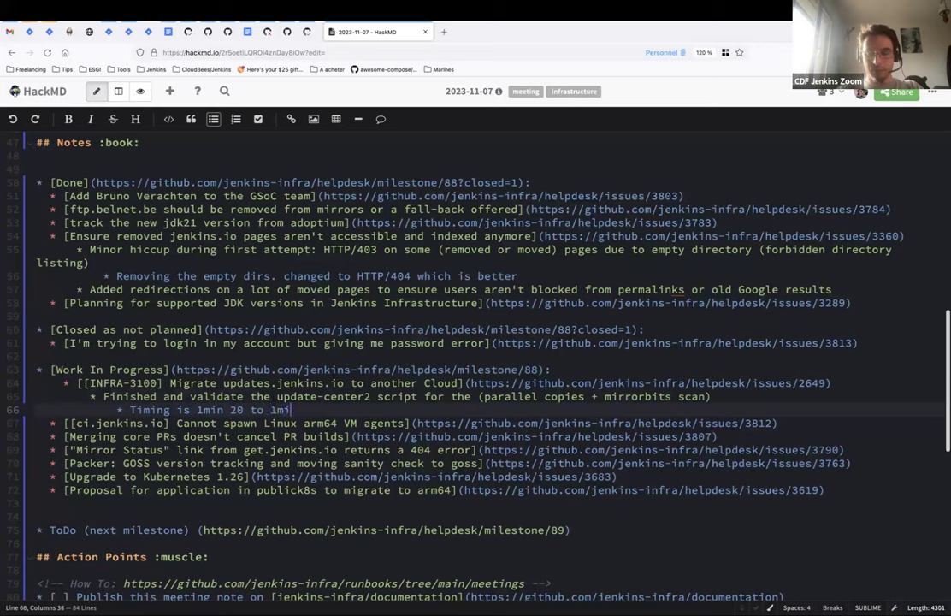
{"action": "type", "text": "n 50"}
Adjust the spacing in the timing item so that it reads "Timing is 1 min20 to 1 min50".
{"action": "key", "text": "Left"}
{"action": "key", "text": "Left"}
{"action": "key", "text": "BackSpace"}
{"action": "key", "text": "Left"}
{"action": "key", "text": "Left"}
{"action": "key", "text": "Left"}
{"action": "key", "text": "Left"}
{"action": "key", "text": "Left"}
{"action": "key", "text": "Left"}
{"action": "key", "text": "Left"}
{"action": "key", "text": "Left"}
{"action": "key", "text": "Left"}
{"action": "key", "text": "Left"}
{"action": "key", "text": "Left"}
{"action": "key", "text": "Left"}
{"action": "key", "text": "Left"}
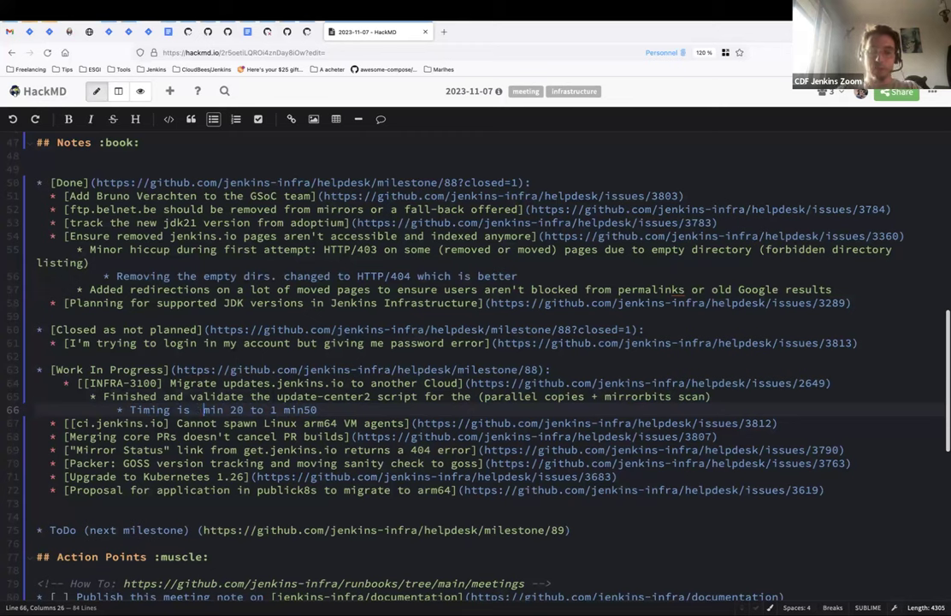
{"action": "type", "text": "2"}
{"action": "key", "text": "BackSpace"}
{"action": "type", "text": "1"}
{"action": "key", "text": "Right"}
{"action": "key", "text": "Right"}
{"action": "key", "text": "Right"}
{"action": "key", "text": "Right"}
{"action": "key", "text": "Right"}
{"action": "key", "text": "Right"}
{"action": "key", "text": "Right"}
{"action": "key", "text": "BackSpace"}
{"action": "key", "text": "Right"}
{"action": "key", "text": "Right"}
{"action": "key", "text": "Right"}
{"action": "key", "text": "Right"}
{"action": "key", "text": "Right"}
{"action": "key", "text": "Right"}
{"action": "key", "text": "Right"}
{"action": "key", "text": "Right"}
{"action": "key", "text": "Right"}
{"action": "key", "text": "Right"}
{"action": "key", "text": "Right"}
{"action": "key", "text": "Right"}
{"action": "key", "text": "Right"}
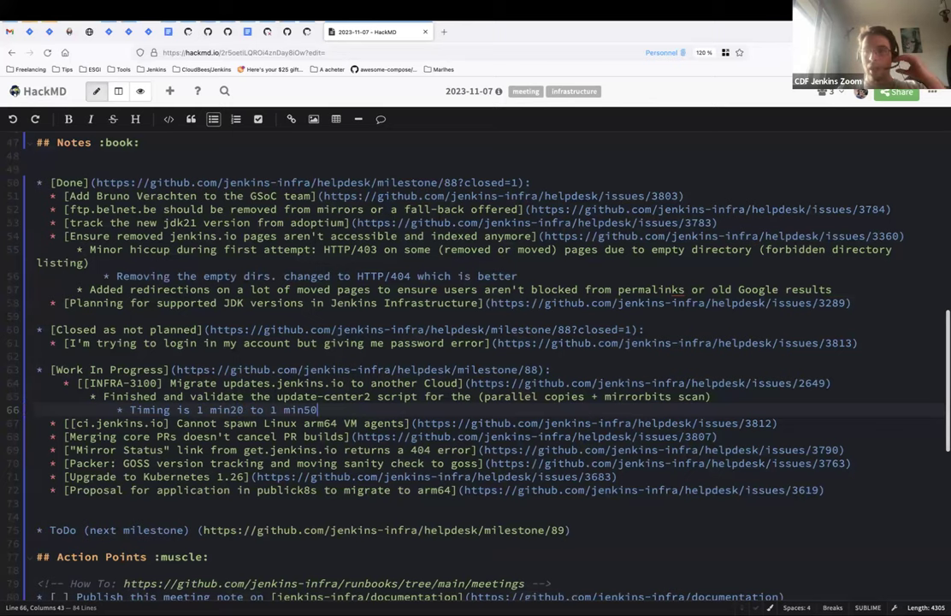
Add the item "Fix the HTTP/500 Apache errors" beneath the INFRA-3100 issue, level with the update-center2 script item.
{"action": "key", "text": "Return"}
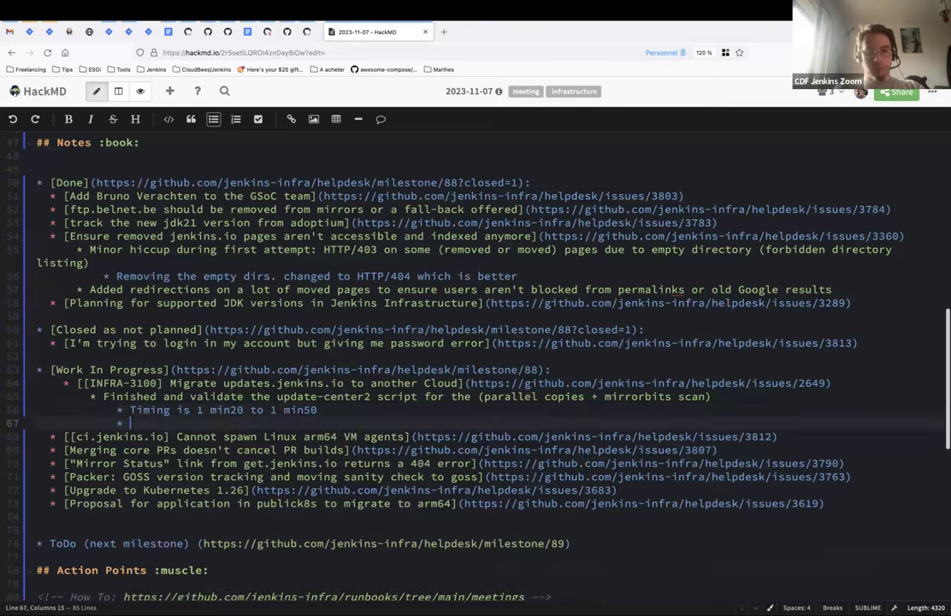
{"action": "type", "text": "* Fix the HTTP/500 Apache errors"}
View the azure.updates.jenkins.io site in a separate browser page and return to the meeting notes.
{"action": "key", "text": "ctrl+t"}
{"action": "type", "text": "azure.updates.jenkins.io/"}
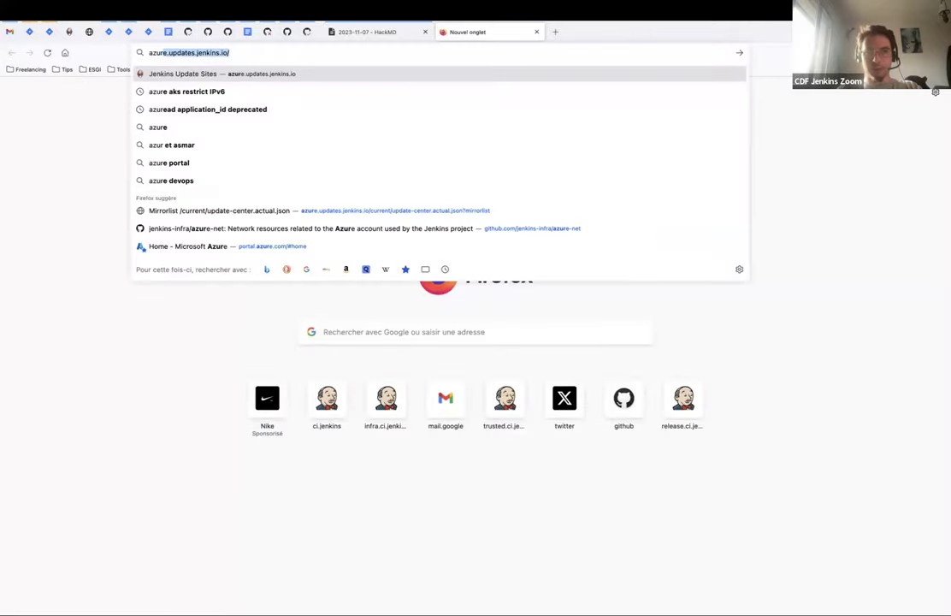
{"action": "key", "text": "Return"}
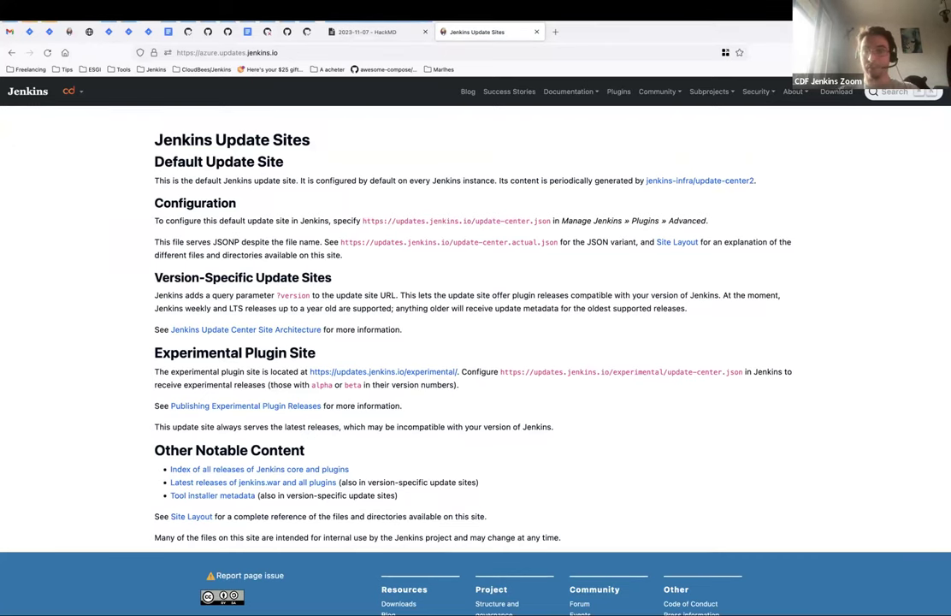
{"action": "key", "text": "super+w"}
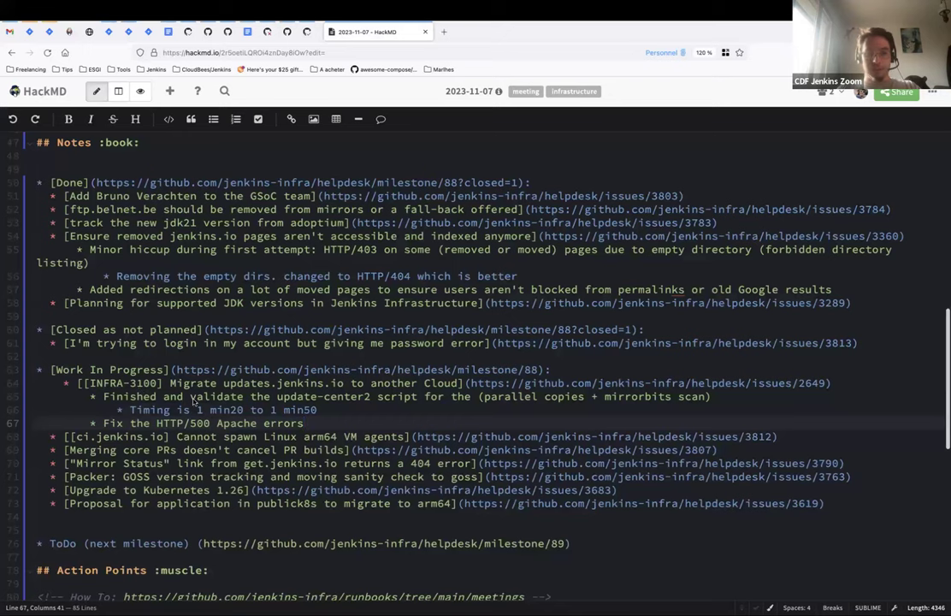
Add a "TODO:" item beneath the INFRA-3100 issue, following the Apache errors item.
{"action": "key", "text": "Return"}
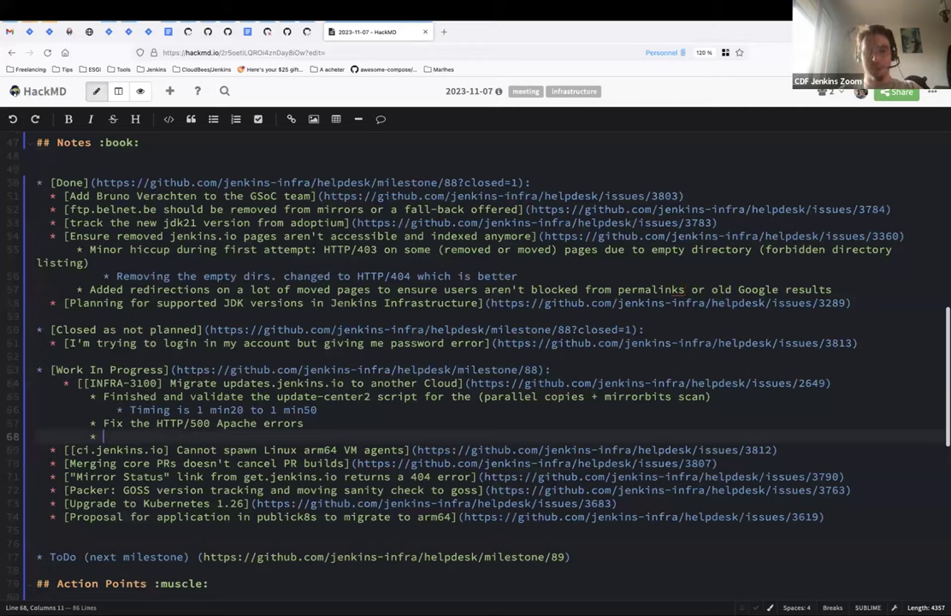
{"action": "key", "text": "Up"}
{"action": "key", "text": "Down"}
{"action": "type", "text": "TODO:"}
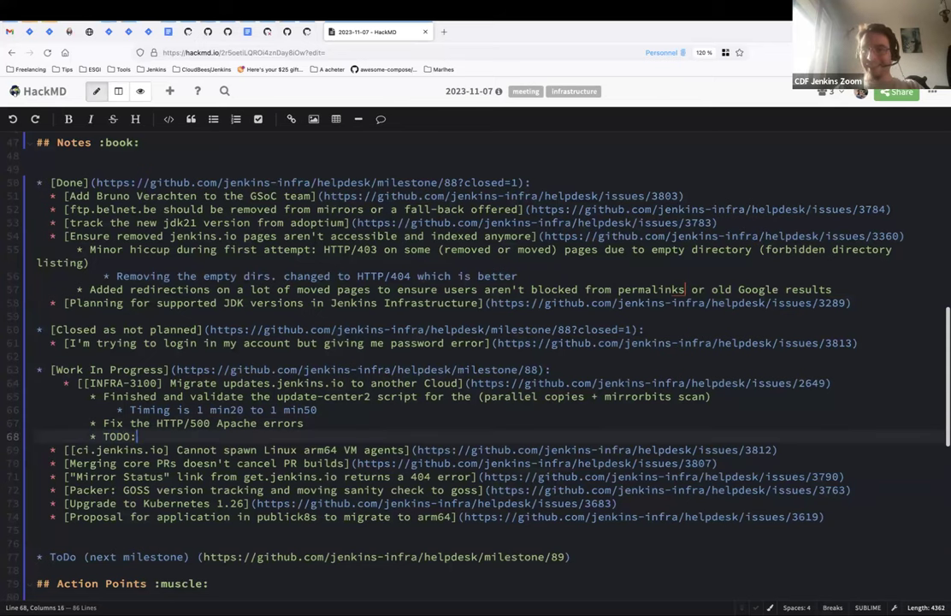
Add the nested item "jenkins-infra/crawler to copy files to UC mirrors" beneath TODO.
{"action": "key", "text": "Return"}
{"action": "key", "text": "Tab"}
{"action": "type", "text": "jenkins-infra/crawler"}
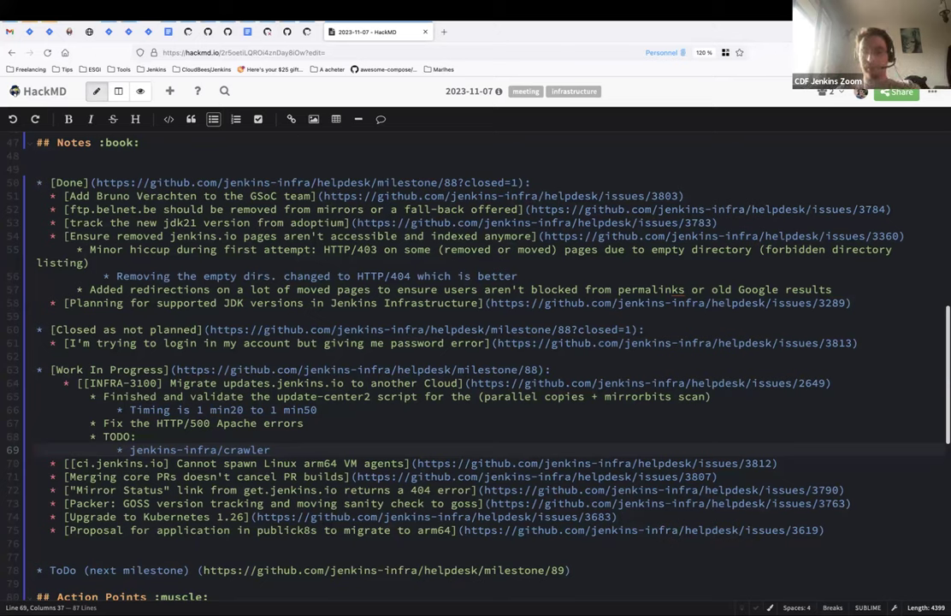
{"action": "type", "text": "to copy files to u"}
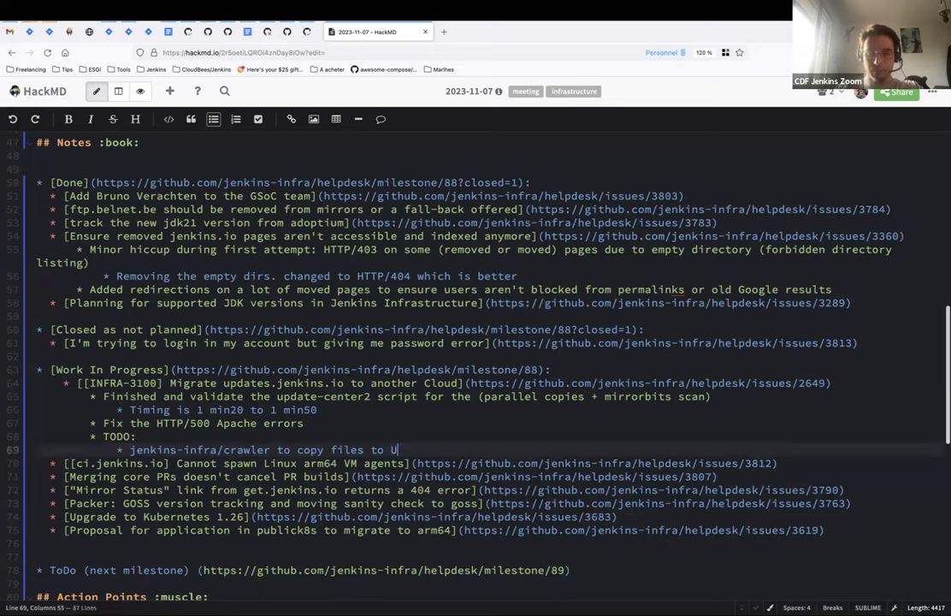
{"action": "type", "text": "C mirrors"}
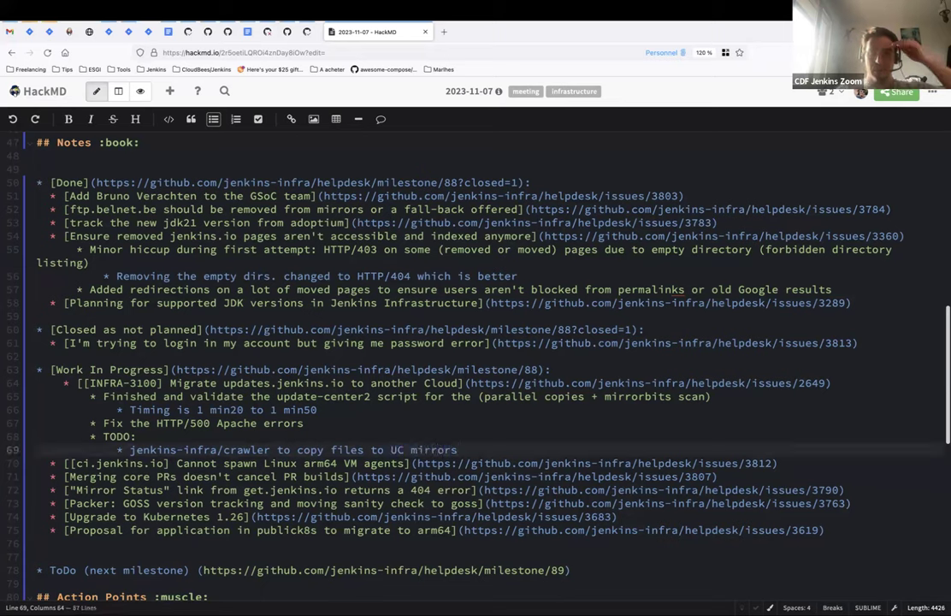
Add the TODO sub-item "Full end to end test to update mirrors regularly for UC".
{"action": "key", "text": "Return"}
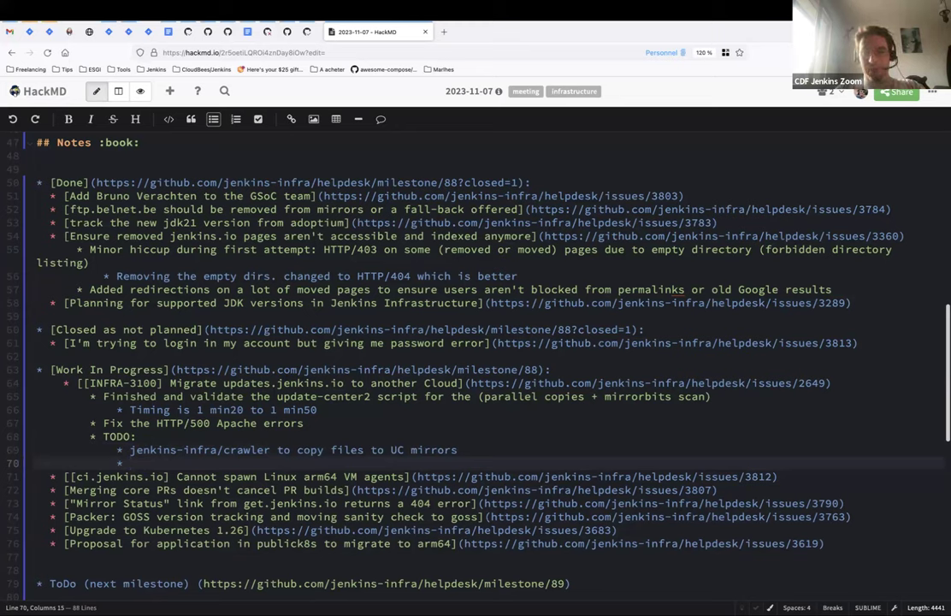
{"action": "type", "text": "Full end"}
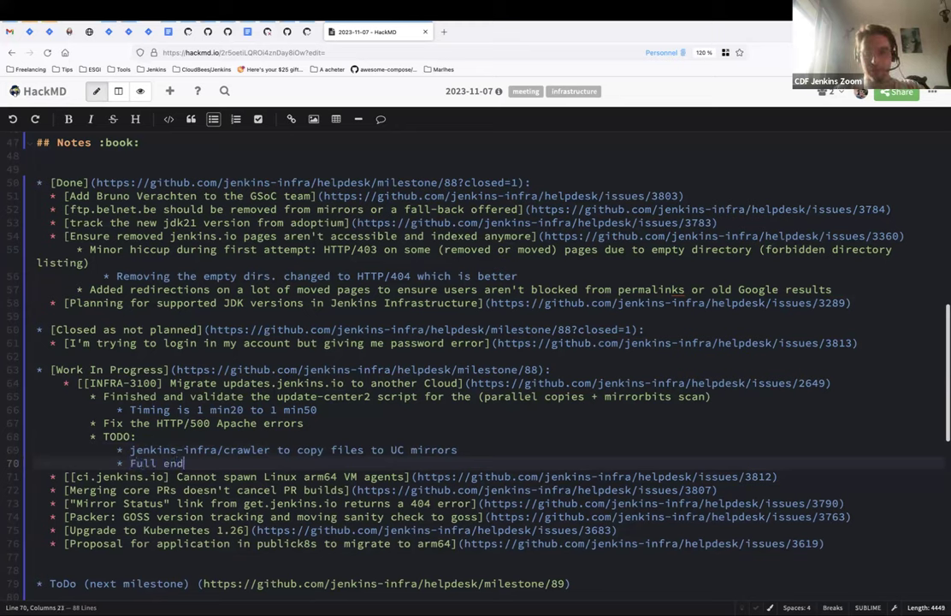
{"action": "type", "text": " to end test "}
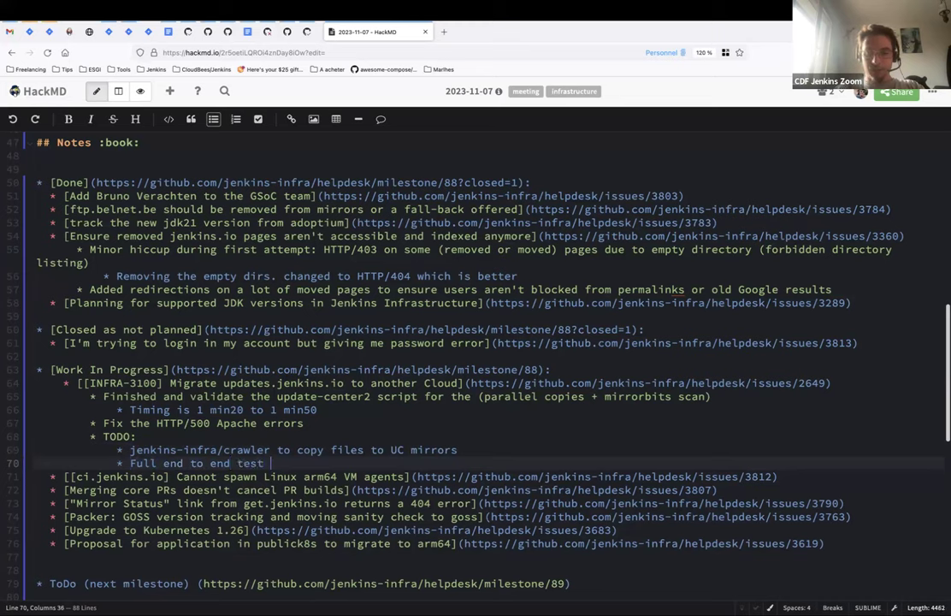
{"action": "type", "text": "to update"}
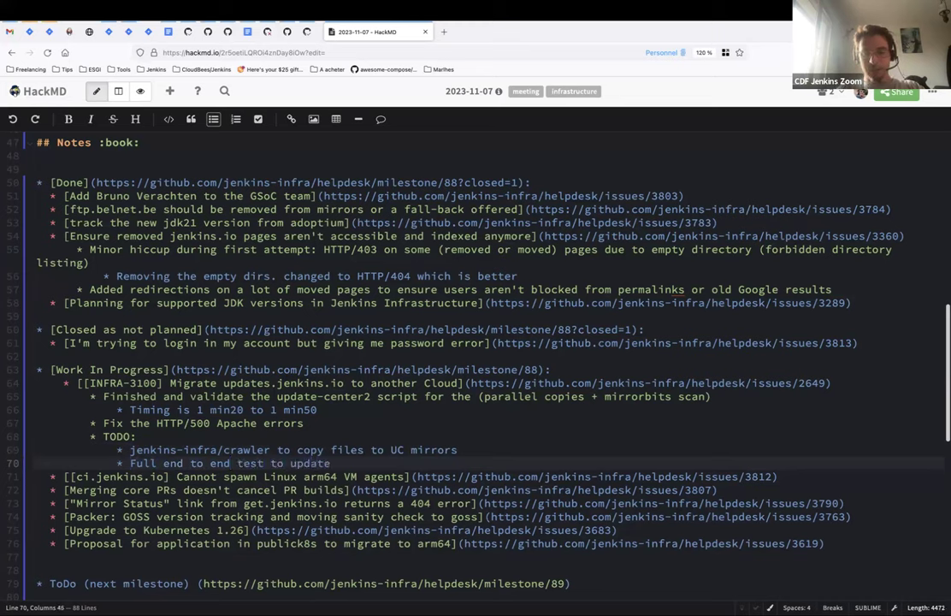
{"action": "type", "text": " mirrors "}
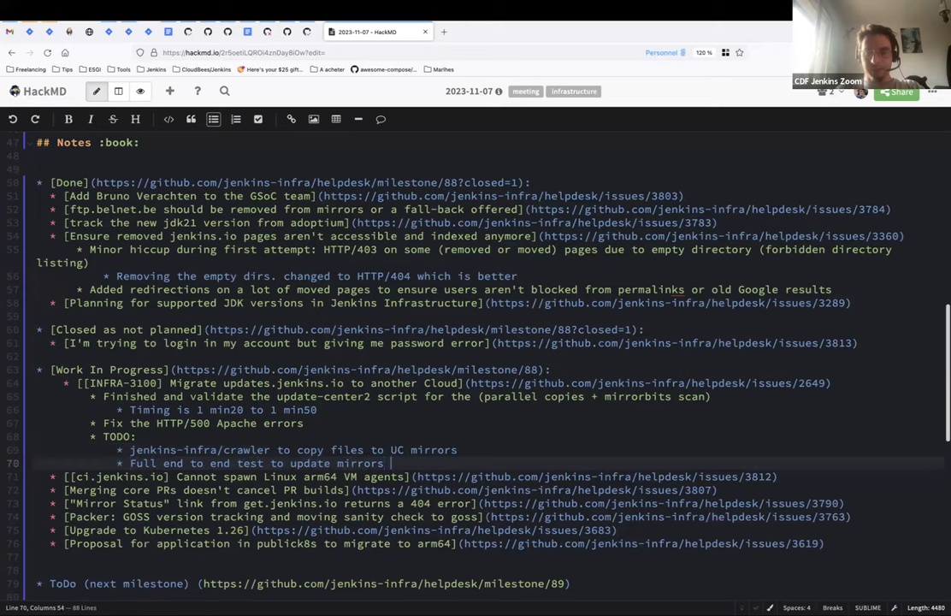
{"action": "type", "text": "regu"}
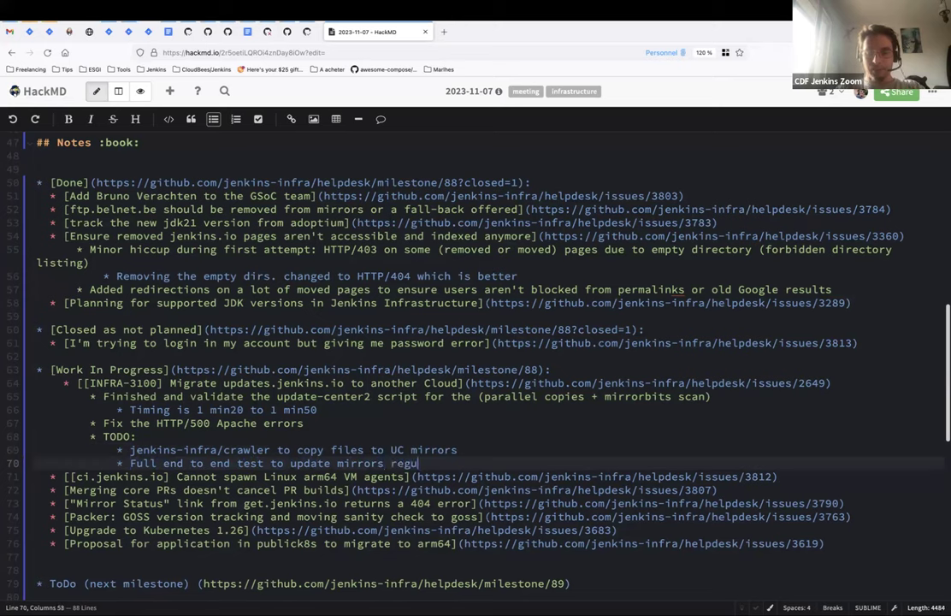
{"action": "type", "text": "larly"}
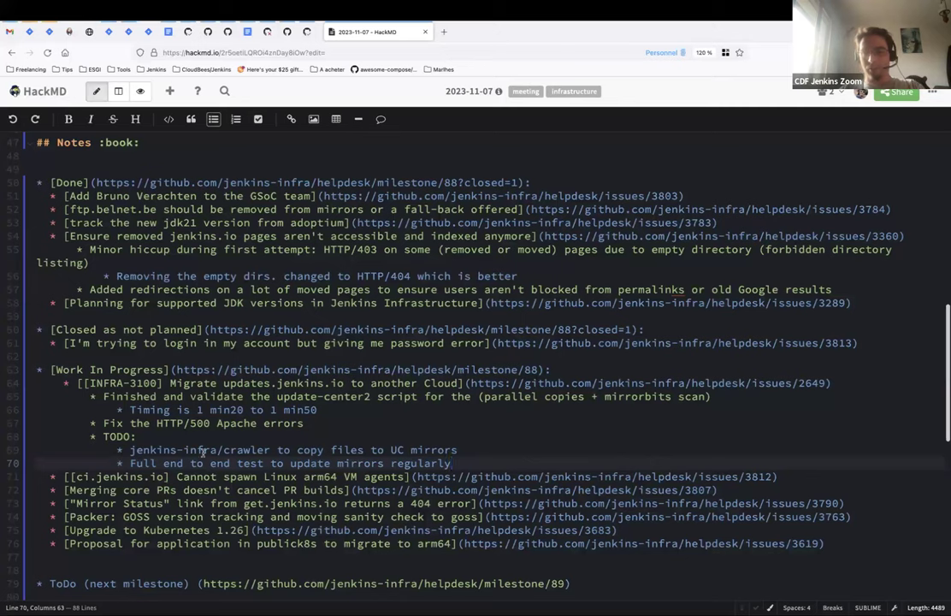
{"action": "triple_click", "coordinate": [202, 452]}
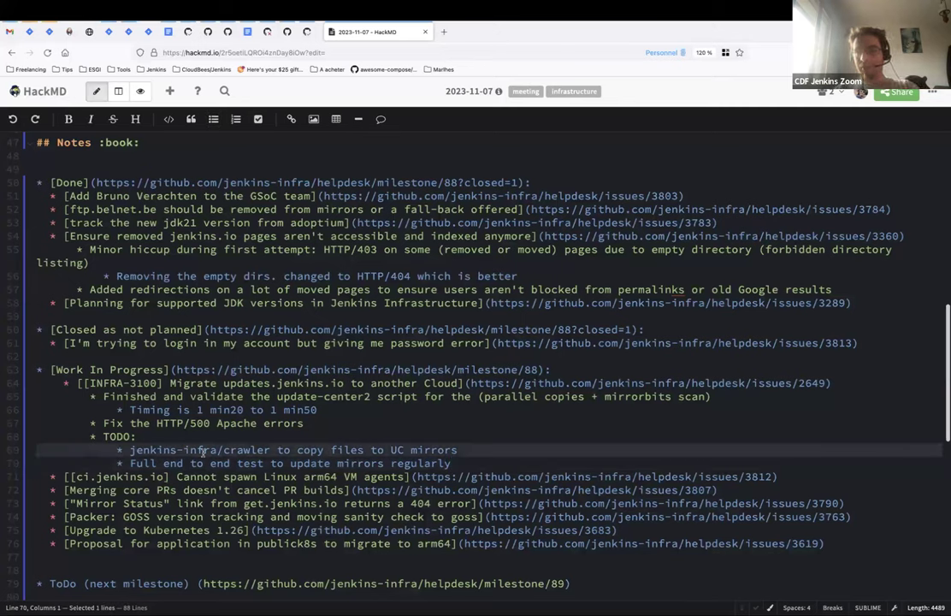
{"action": "left_click", "coordinate": [490, 463]}
{"action": "type", "text": "for UC"}
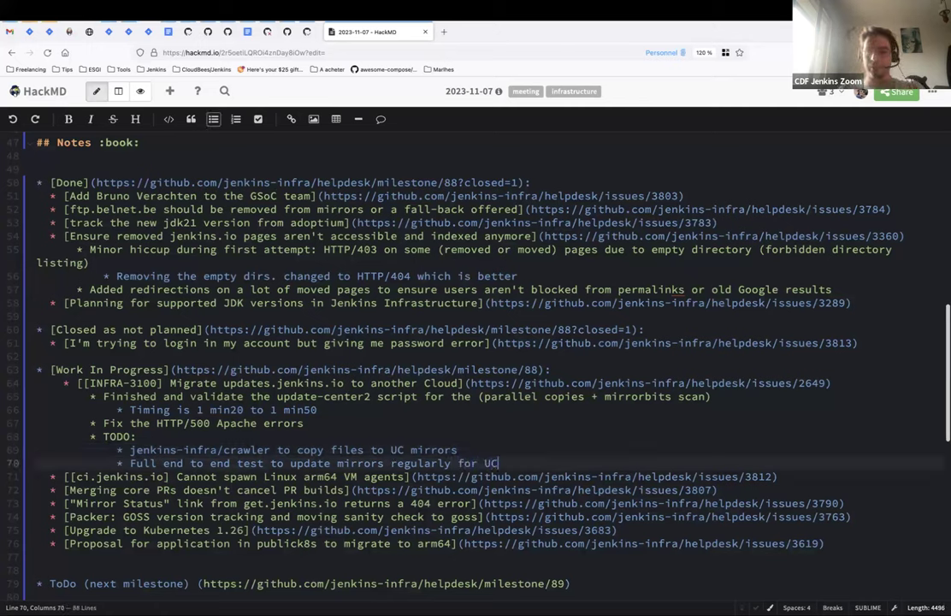
Add the TODO sub-item "Run a Jenkins to new UC test" after the end to end test item.
{"action": "left_click", "coordinate": [458, 450]}
{"action": "left_click", "coordinate": [498, 463]}
{"action": "key", "text": "Return"}
{"action": "type", "text": "Run a Jenkins to new UC test"}
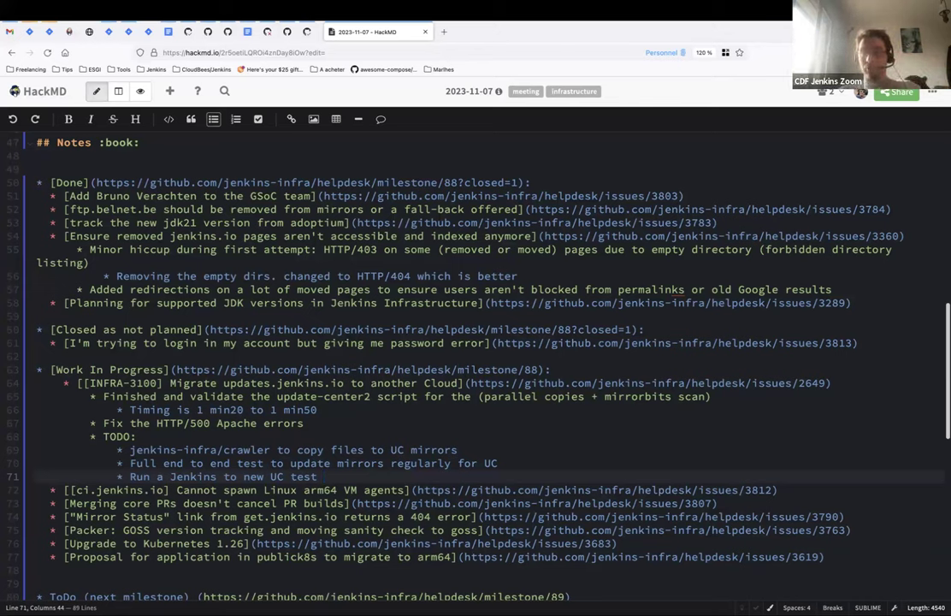
Add the TODO sub-item "JEP to describe the changes, with the PoC as a proof".
{"action": "key", "text": "Return"}
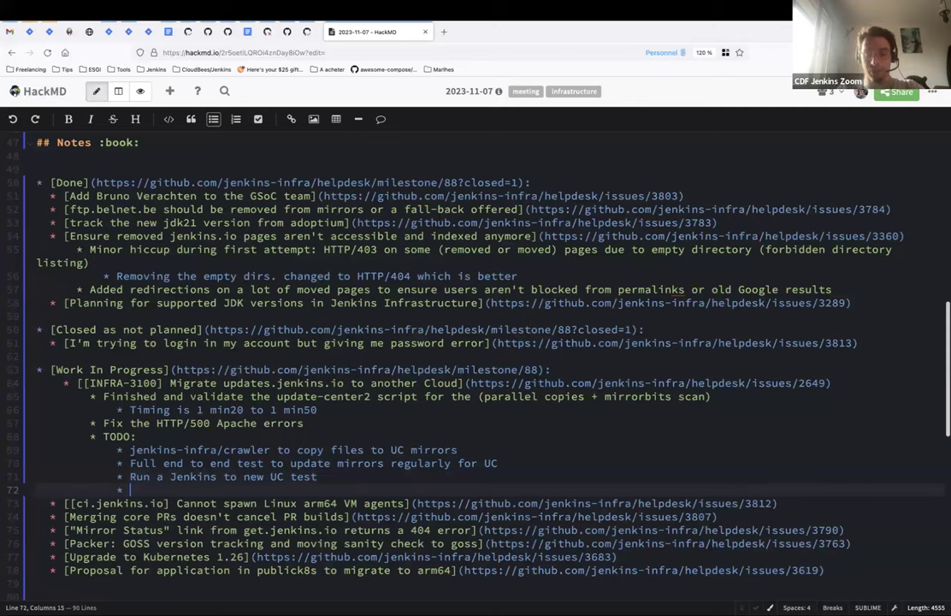
{"action": "type", "text": "JEP to d"}
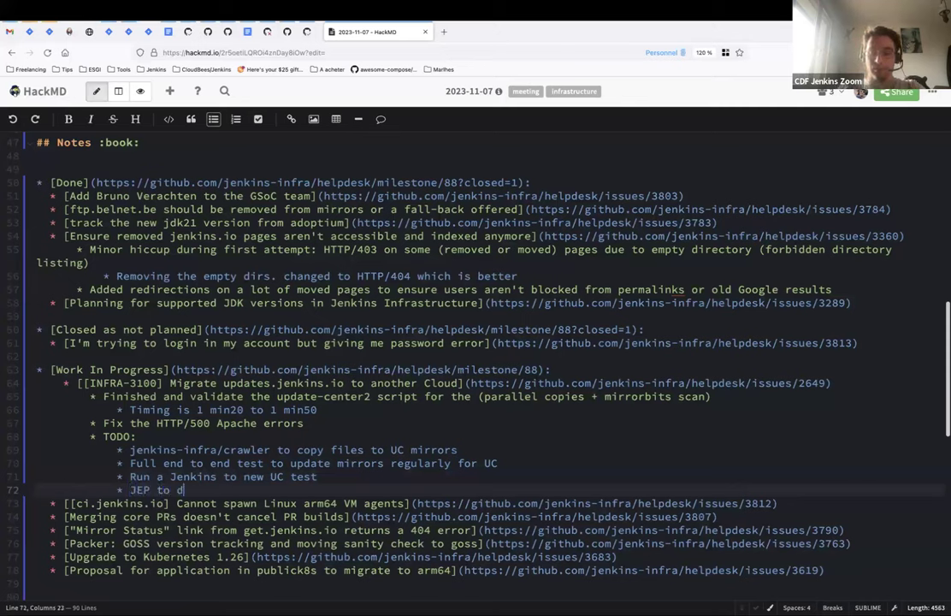
{"action": "type", "text": "escribe change"}
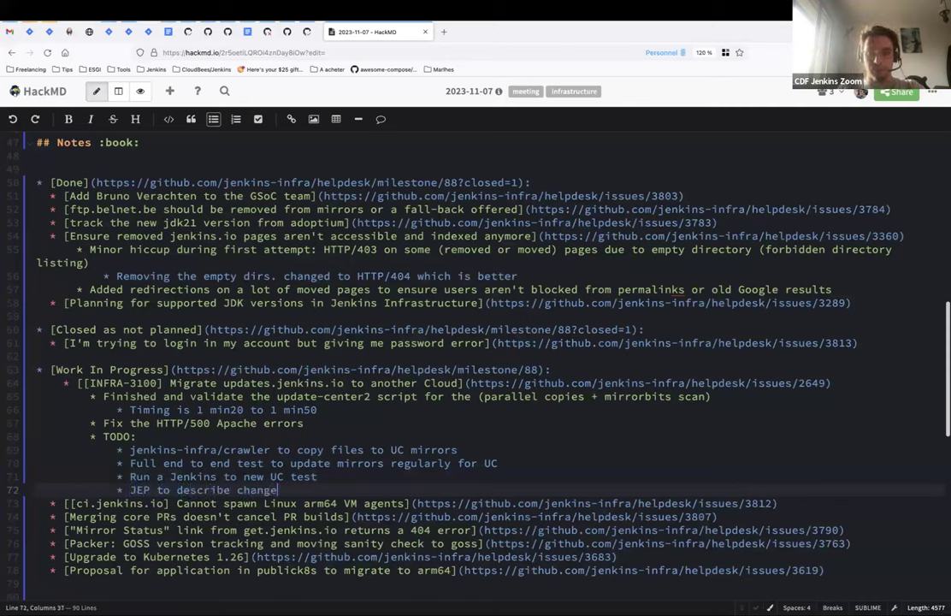
{"action": "key", "text": "ctrl+shift+Left"}
{"action": "type", "text": "the Po"}
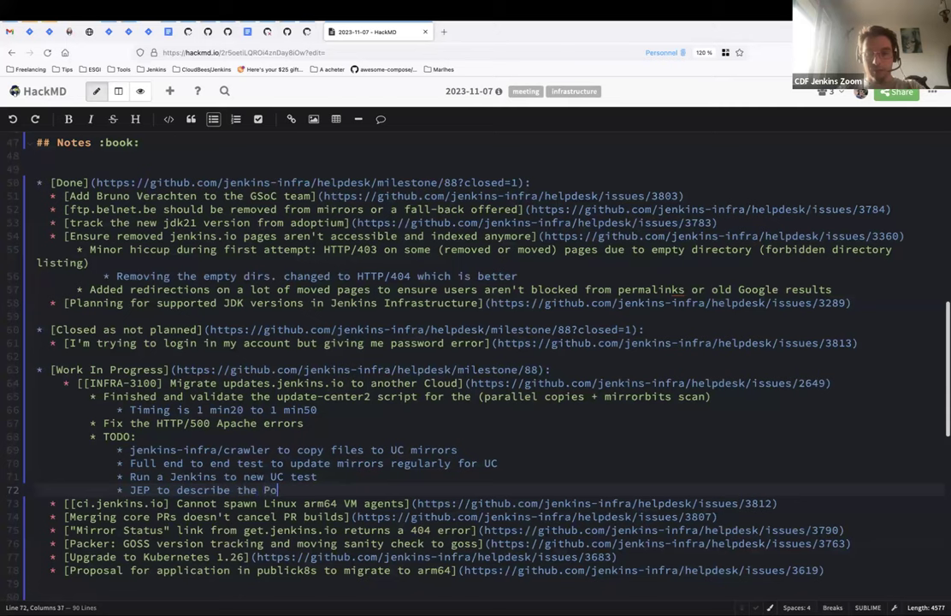
{"action": "key", "text": "BackSpace"}
{"action": "key", "text": "BackSpace"}
{"action": "type", "text": "changes, wi"}
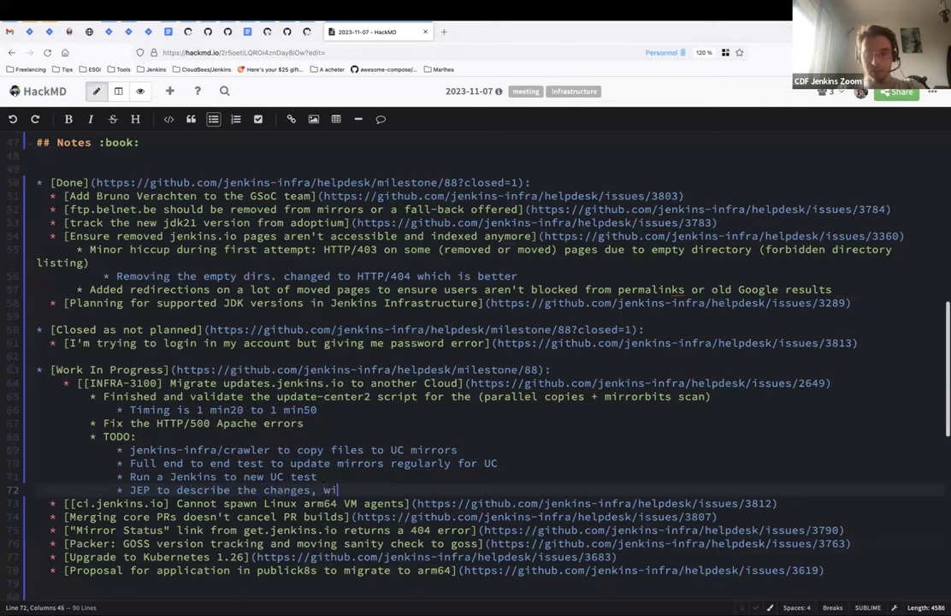
{"action": "type", "text": "th the Po"}
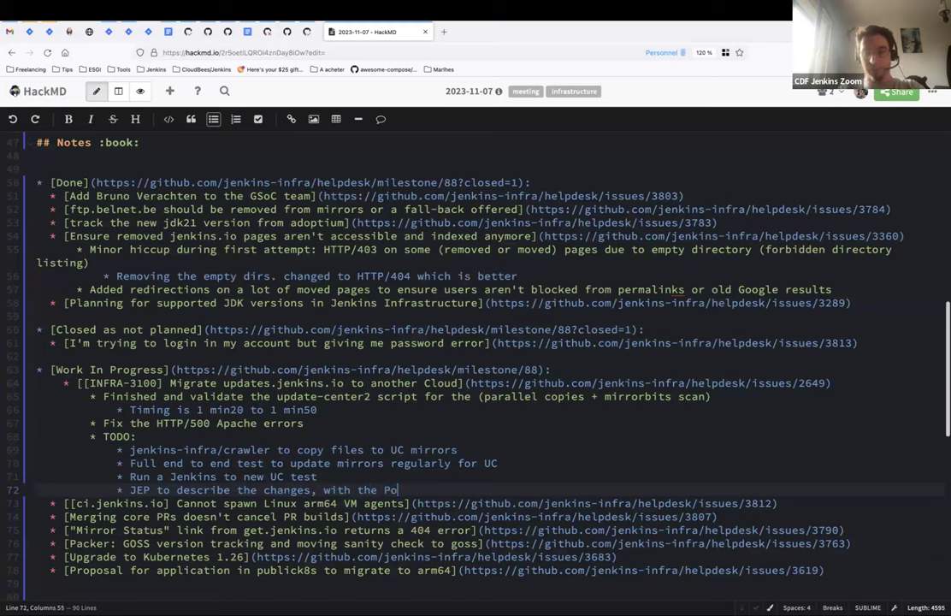
{"action": "type", "text": "C as a proof"}
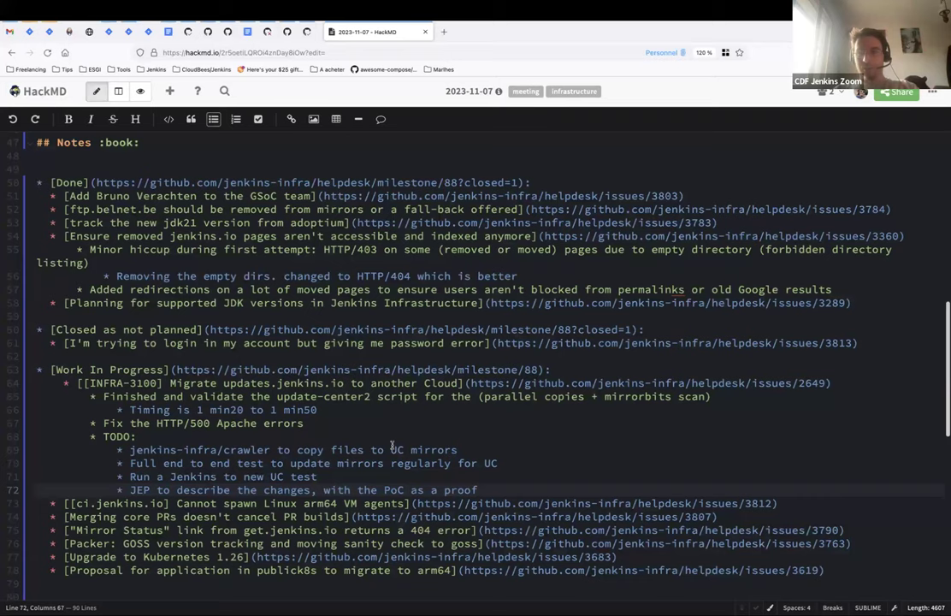
Copy the INFRA-3100 issue's URL from the notes and open it in a new browser page on GitHub.
{"action": "scroll", "coordinate": [392, 445], "scroll_direction": "down", "scroll_amount": 1}
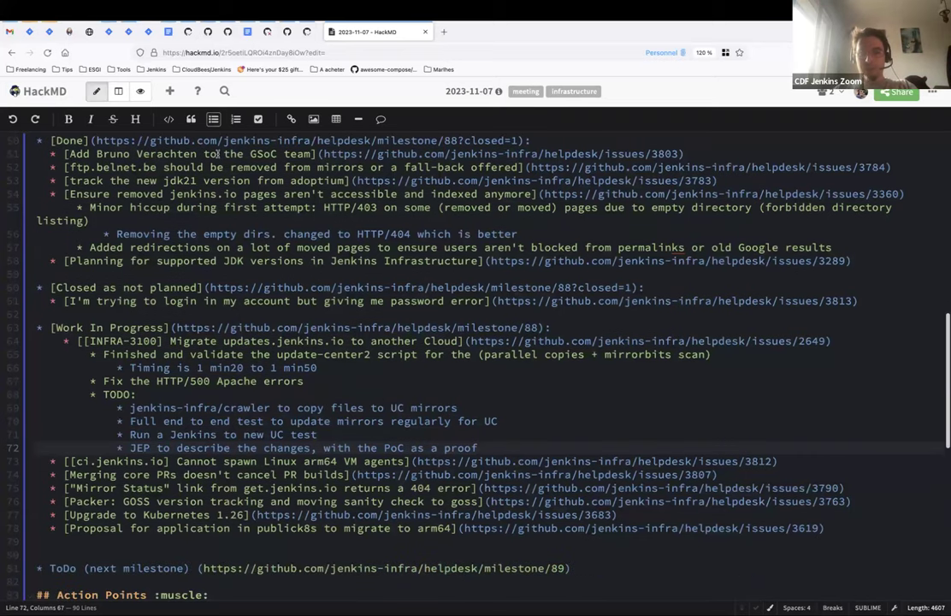
{"action": "left_click", "coordinate": [468, 341]}
{"action": "left_click_drag", "start_coordinate": [470, 340], "coordinate": [827, 341]}
{"action": "key", "text": "ctrl+c"}
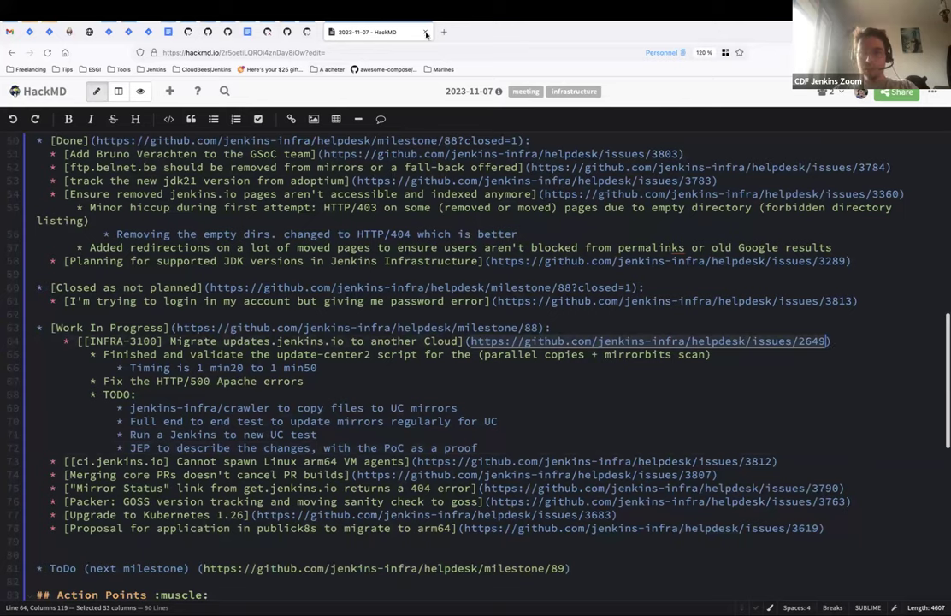
{"action": "left_click", "coordinate": [390, 64]}
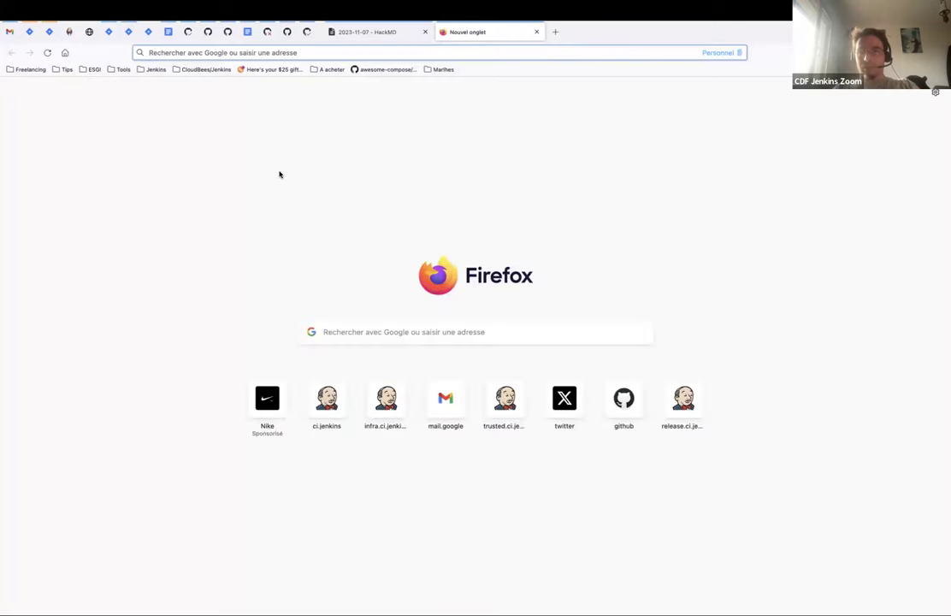
{"action": "key", "text": "ctrl+v"}
{"action": "key", "text": "Return"}
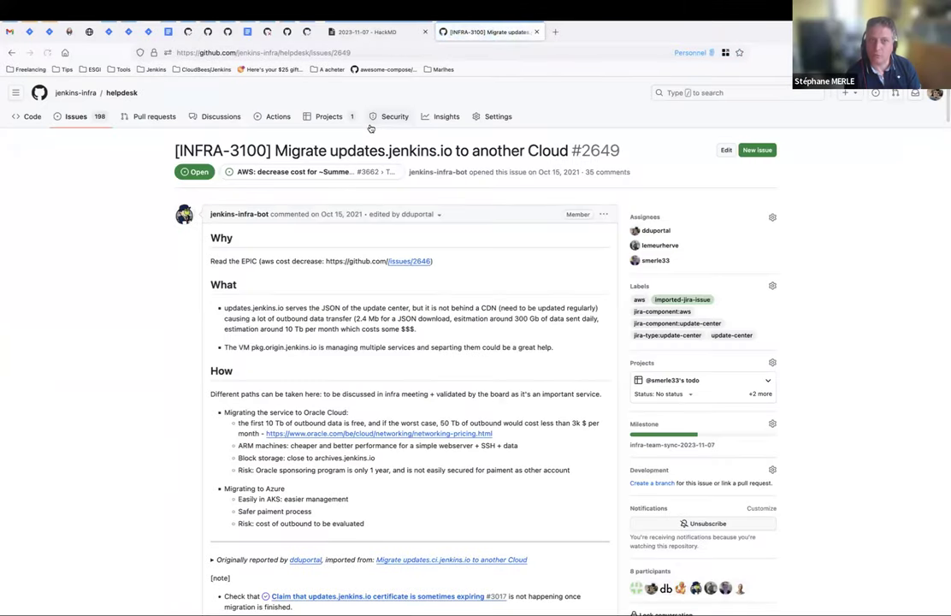
Remove the second of the three assignees from the INFRA-3100 issue.
{"action": "scroll", "coordinate": [783, 235], "scroll_direction": "down", "scroll_amount": 1}
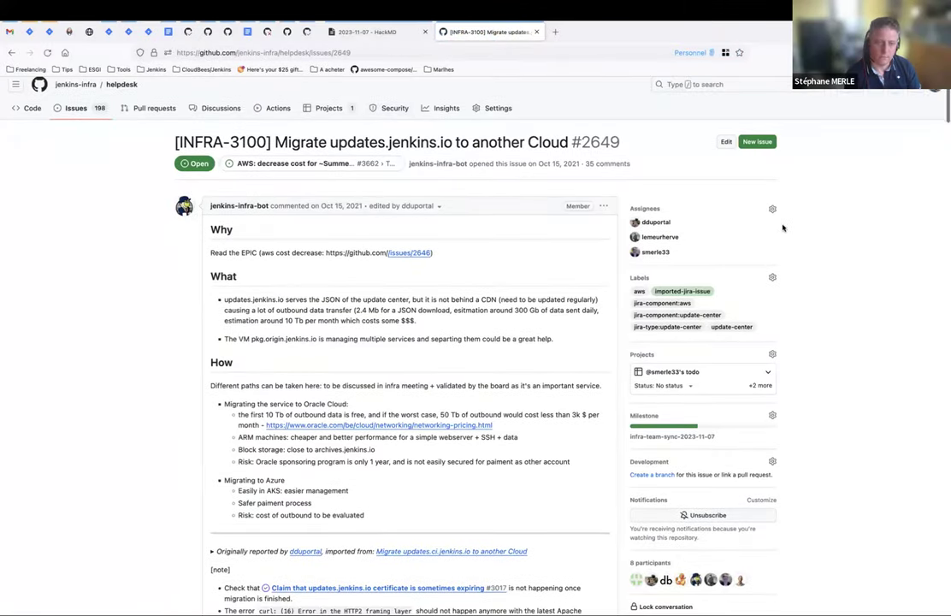
{"action": "left_click", "coordinate": [773, 210]}
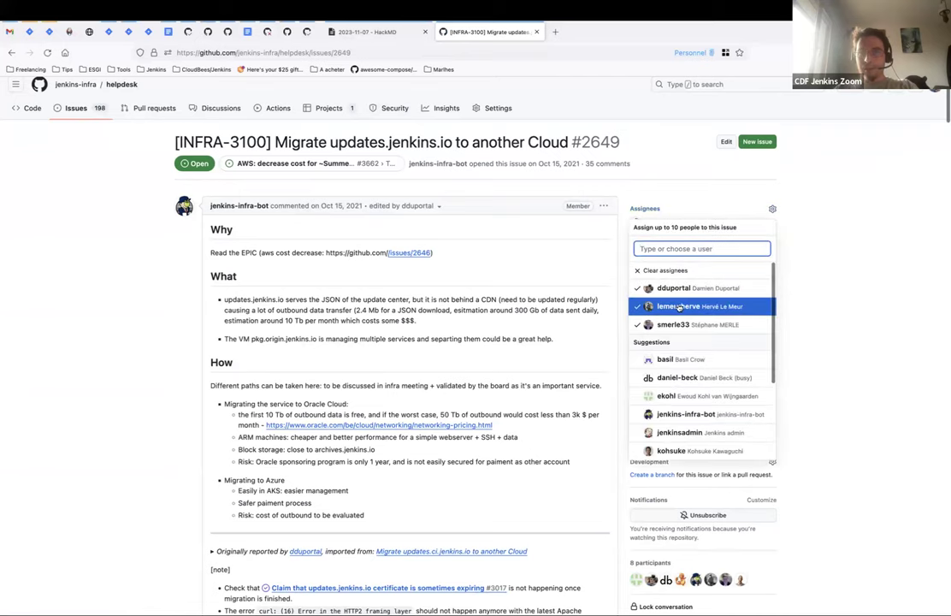
{"action": "left_click", "coordinate": [867, 407]}
Set the INFRA-3100 issue's milestone to infra-team-sync-2023-11-14.
{"action": "scroll", "coordinate": [847, 389], "scroll_direction": "down", "scroll_amount": 3}
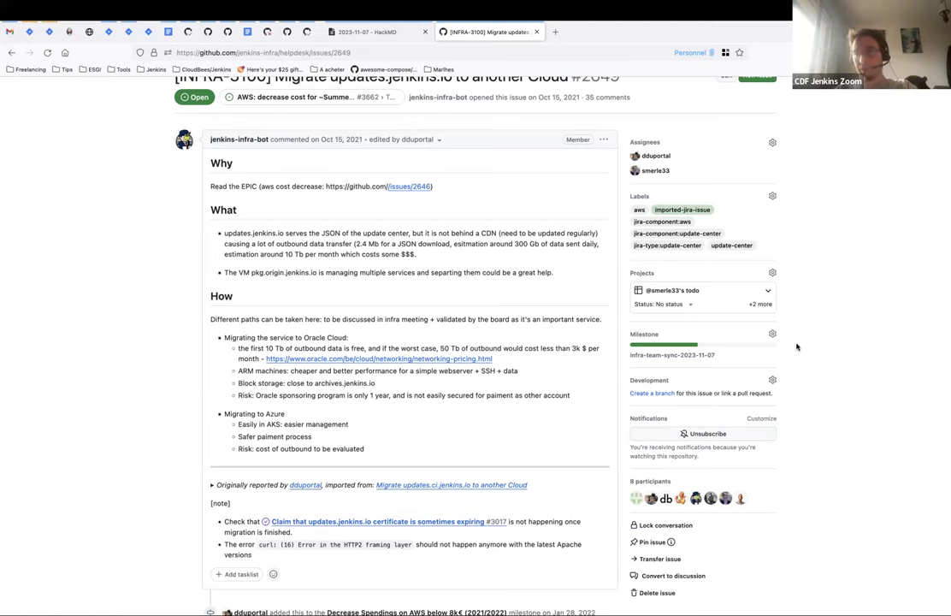
{"action": "left_click", "coordinate": [772, 334]}
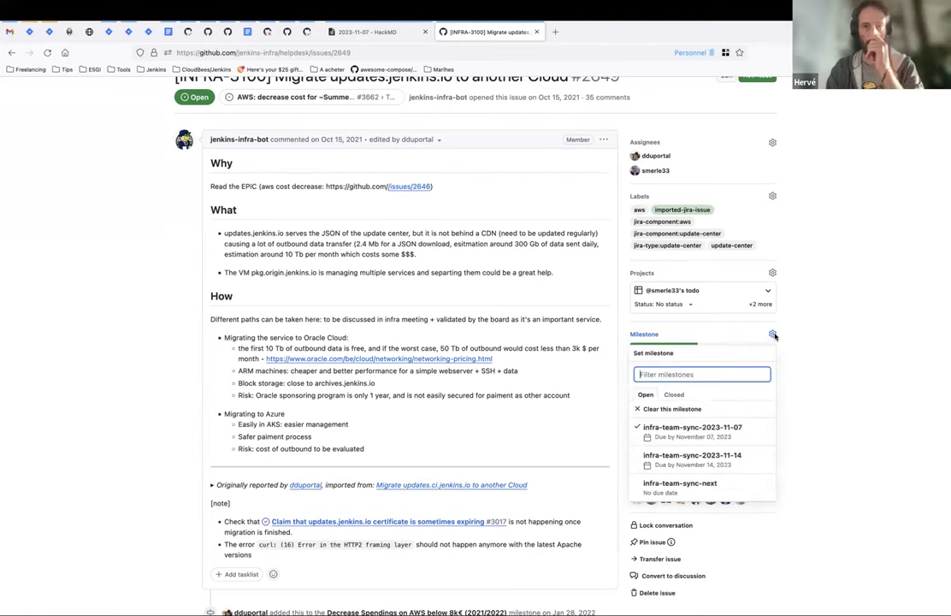
{"action": "left_click", "coordinate": [723, 455]}
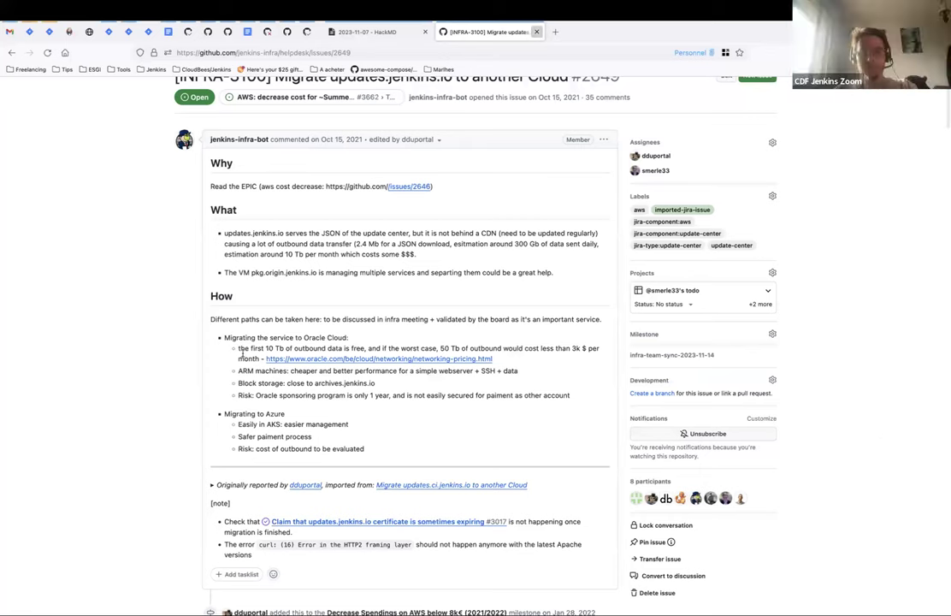
Close the GitHub issue page and start an empty sub-item under "Cannot spawn Linux arm64 VM agents" in the notes.
{"action": "key", "text": "super+w"}
{"action": "scroll", "coordinate": [103, 342], "scroll_direction": "down", "scroll_amount": 2}
{"action": "left_click", "coordinate": [118, 393]}
{"action": "left_click", "coordinate": [267, 433]}
{"action": "key", "text": "super+Right"}
{"action": "key", "text": "Return"}
{"action": "key", "text": "Tab"}
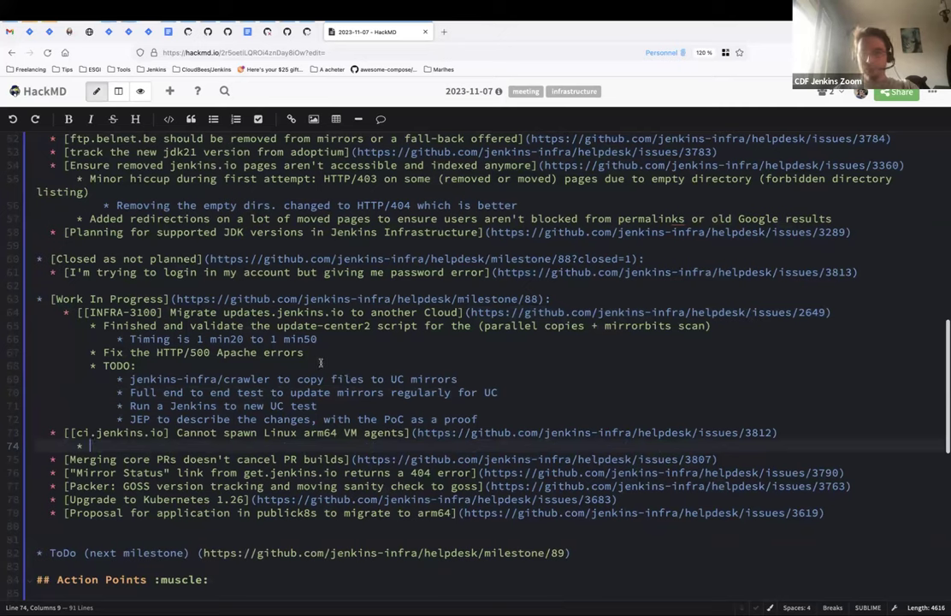
{"action": "left_click_drag", "start_coordinate": [417, 432], "coordinate": [778, 432]}
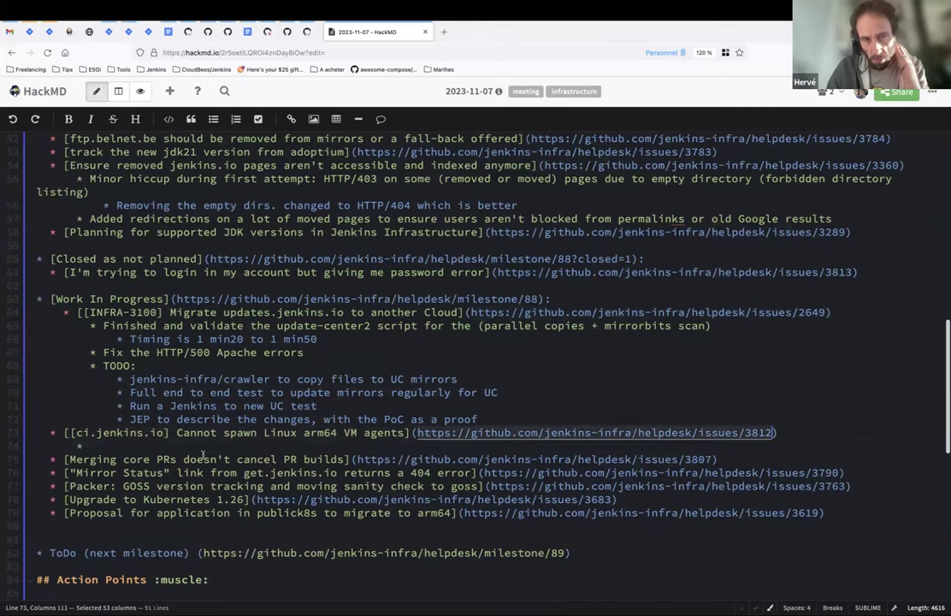
{"action": "left_click", "coordinate": [188, 511]}
{"action": "triple_click", "coordinate": [188, 512]}
{"action": "key", "text": "BackSpace"}
{"action": "left_click", "coordinate": [481, 419]}
{"action": "key", "text": "Return"}
{"action": "key", "text": "Return"}
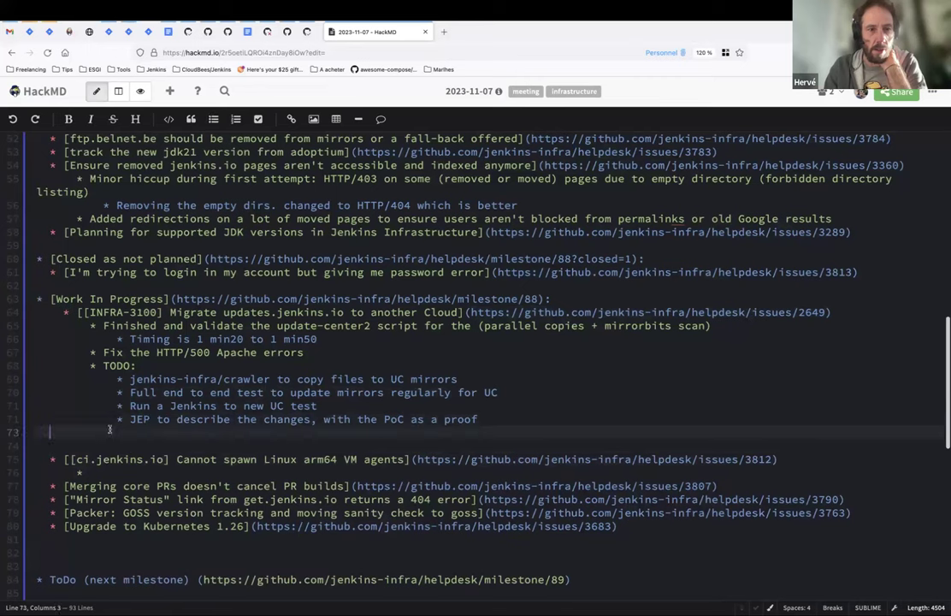
{"action": "key", "text": "ctrl+z"}
{"action": "key", "text": "ctrl+z"}
{"action": "key", "text": "ctrl+z"}
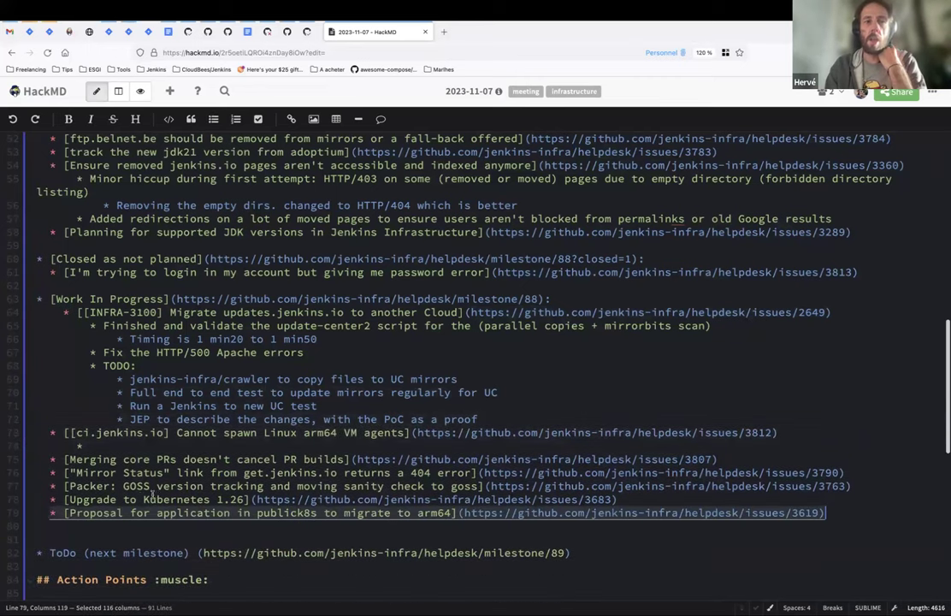
Move the "Proposal for application in publick8s to migrate to arm64" line directly below the INFRA-3100 TODO items as its own issue entry.
{"action": "left_click", "coordinate": [83, 513]}
{"action": "left_click", "coordinate": [51, 512]}
{"action": "key", "text": "shift+End"}
{"action": "key", "text": "ctrl+c"}
{"action": "key", "text": "BackSpace"}
{"action": "left_click", "coordinate": [492, 415]}
{"action": "key", "text": "Return"}
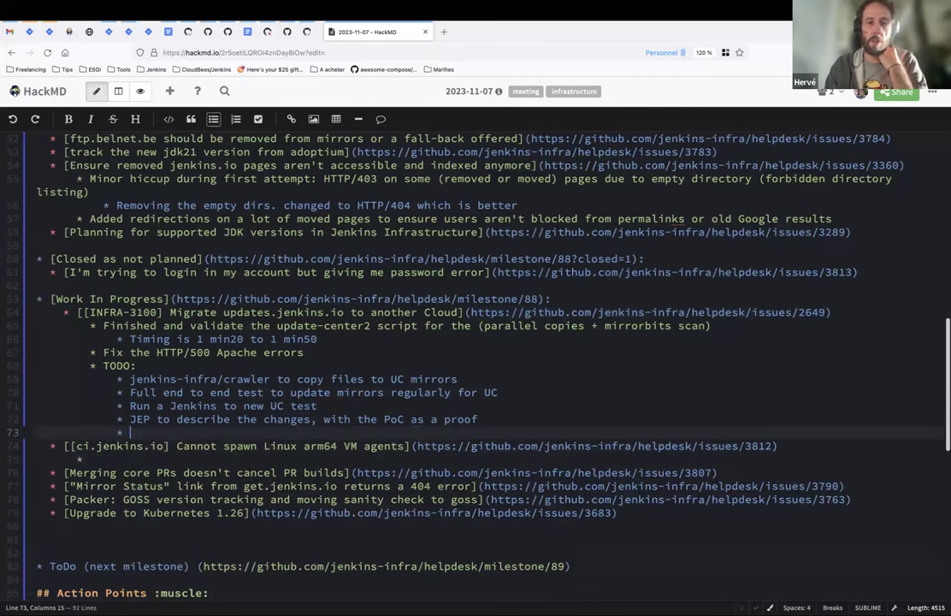
{"action": "key", "text": "ctrl+v"}
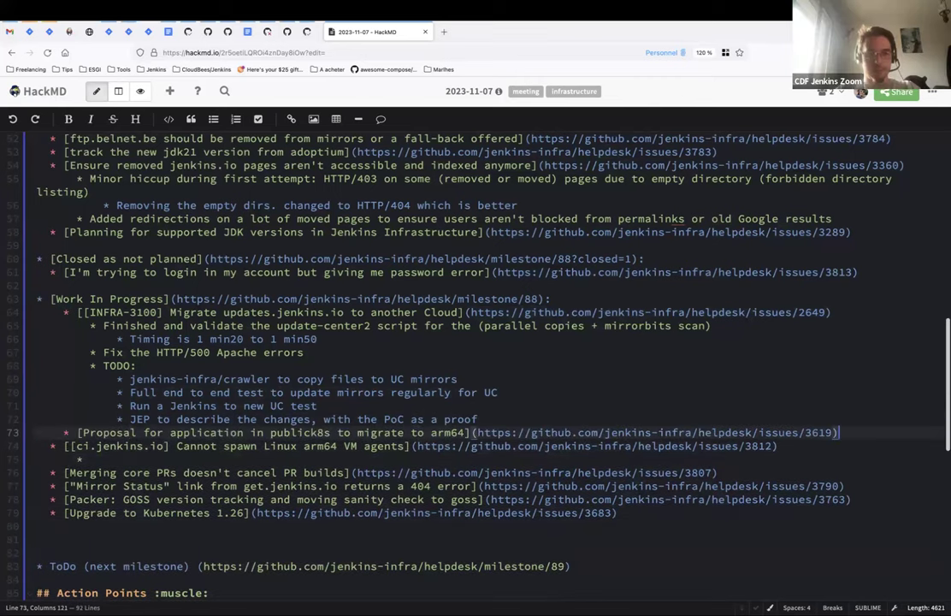
{"action": "key", "text": "Home"}
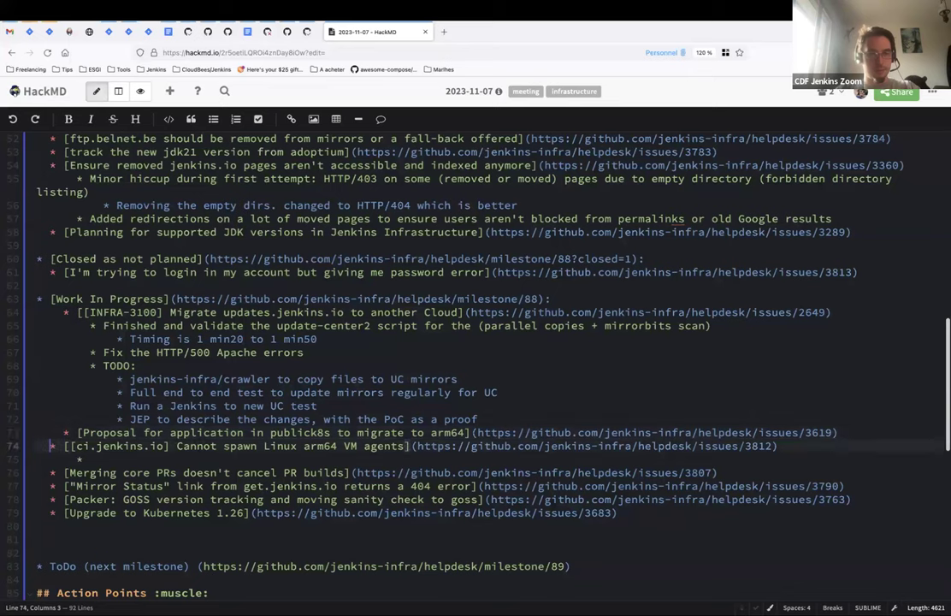
Add the sub-item "Done: datadog cluster-agent and cert-manager are running on arm64 now \o/" under the publick8s arm64 proposal.
{"action": "key", "text": "End"}
{"action": "key", "text": "Return"}
{"action": "key", "text": "Return"}
{"action": "key", "text": "Return"}
{"action": "key", "text": "Up"}
{"action": "key", "text": "Up"}
{"action": "key", "text": "Tab"}
{"action": "type", "text": "Done: datadio"}
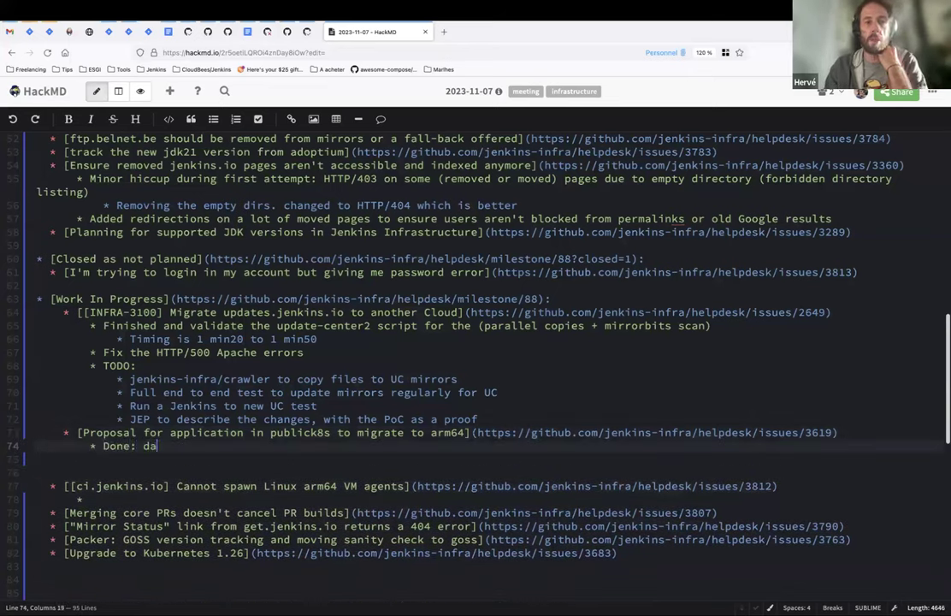
{"action": "key", "text": "BackSpace"}
{"action": "key", "text": "BackSpace"}
{"action": "key", "text": "BackSpace"}
{"action": "key", "text": "BackSpace"}
{"action": "key", "text": "BackSpace"}
{"action": "key", "text": "BackSpace"}
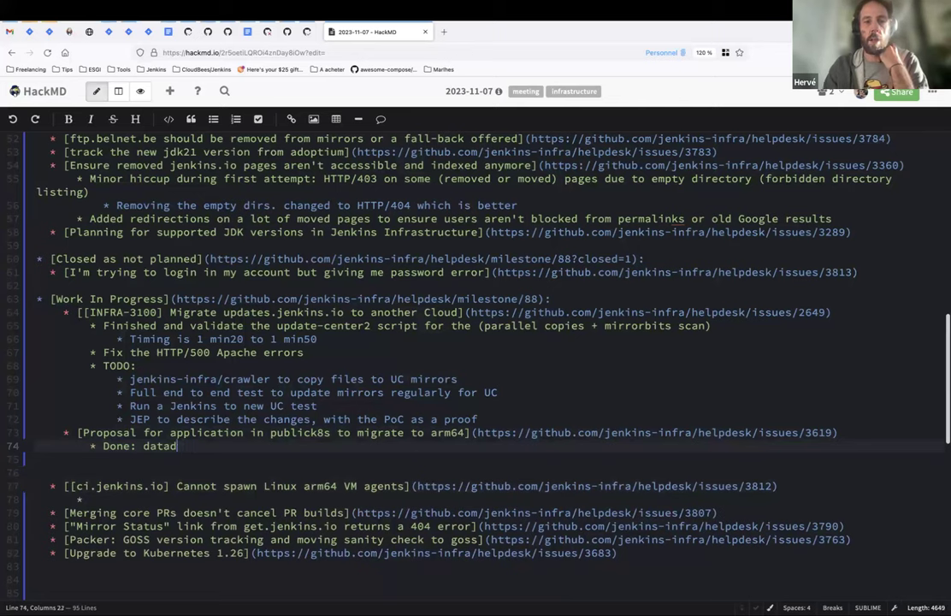
{"action": "type", "text": "atadog cluster-agent"}
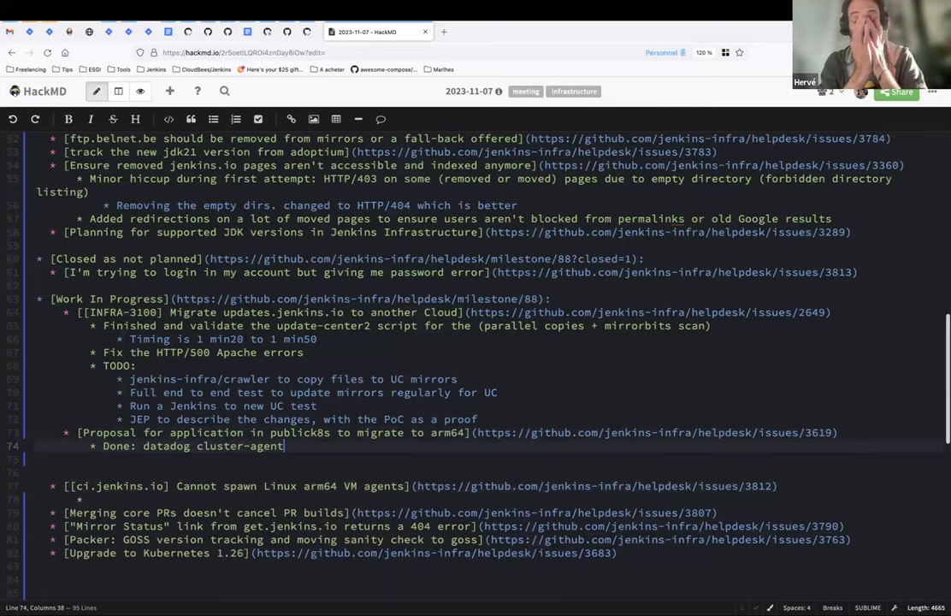
{"action": "type", "text": " and cert-mana"}
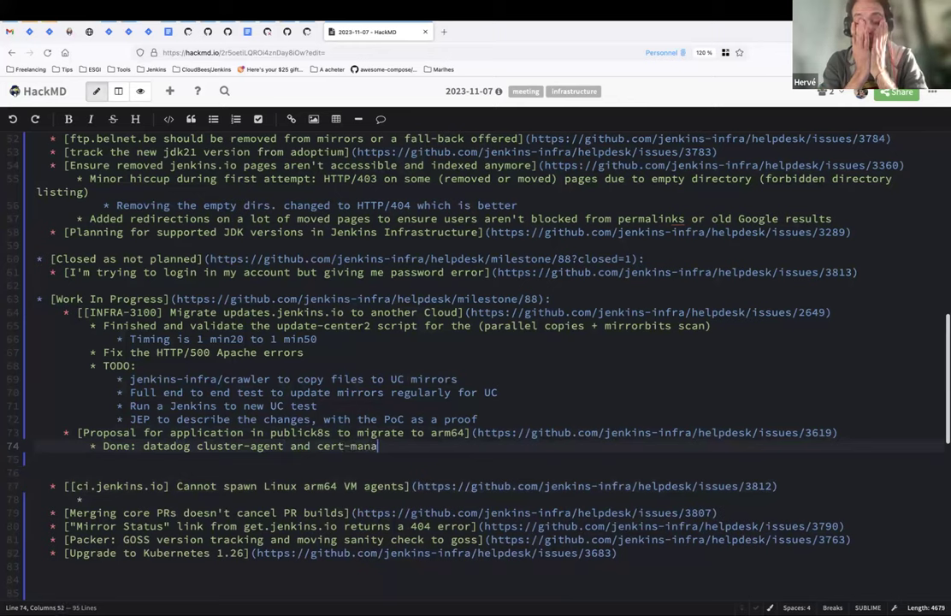
{"action": "type", "text": "ger are ru"}
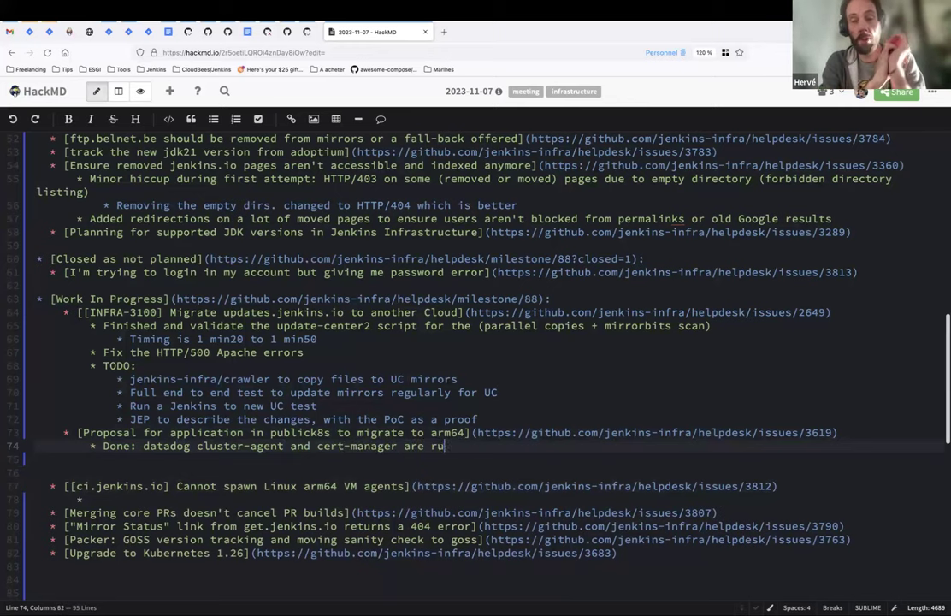
{"action": "type", "text": "nning on arm64"}
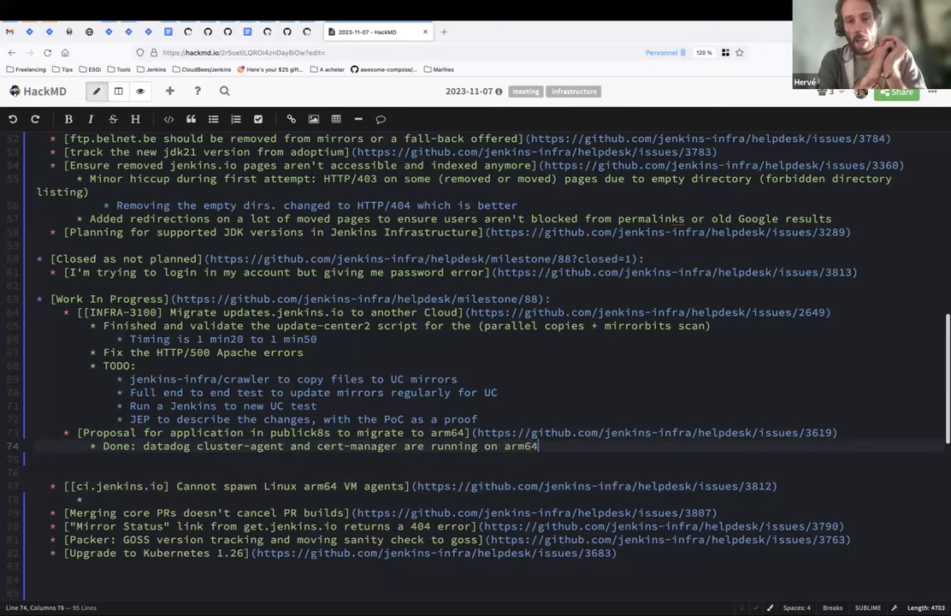
{"action": "type", "text": " now \\o/"}
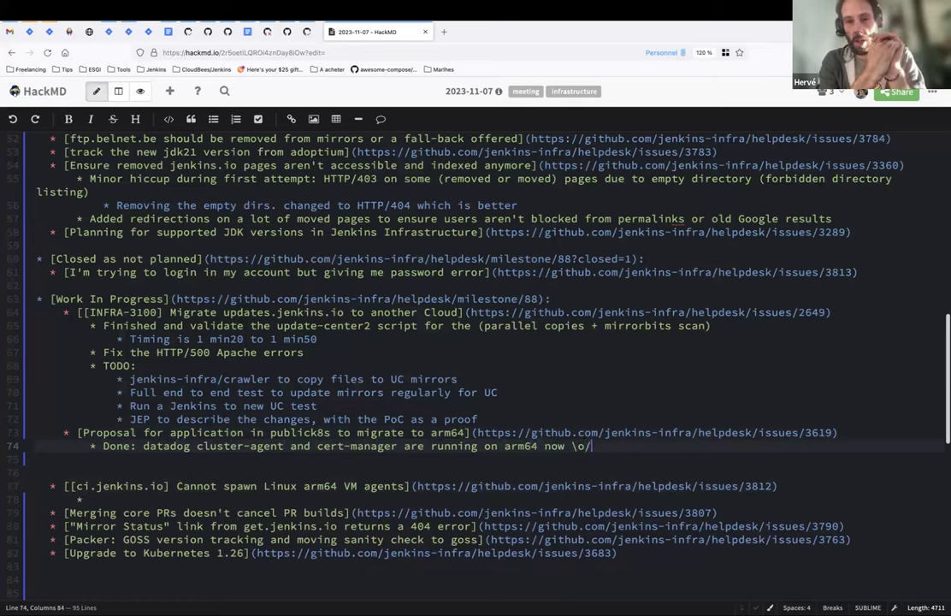
Add a "TODO:" item under the publick8s arm64 proposal with the nested sub-item "plugin-site-api".
{"action": "key", "text": "Return"}
{"action": "key", "text": "Tab"}
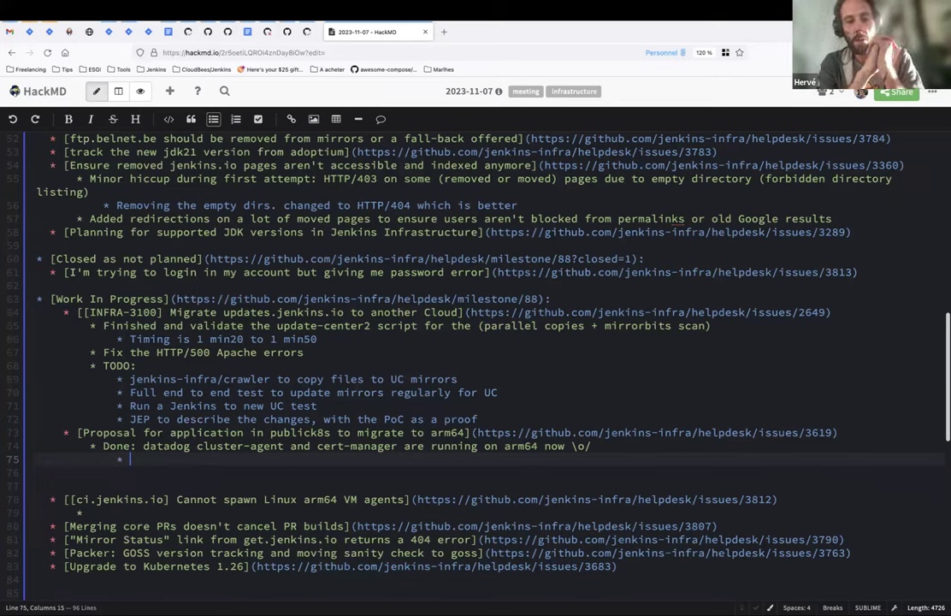
{"action": "key", "text": "XF86AudioRaiseVolume"}
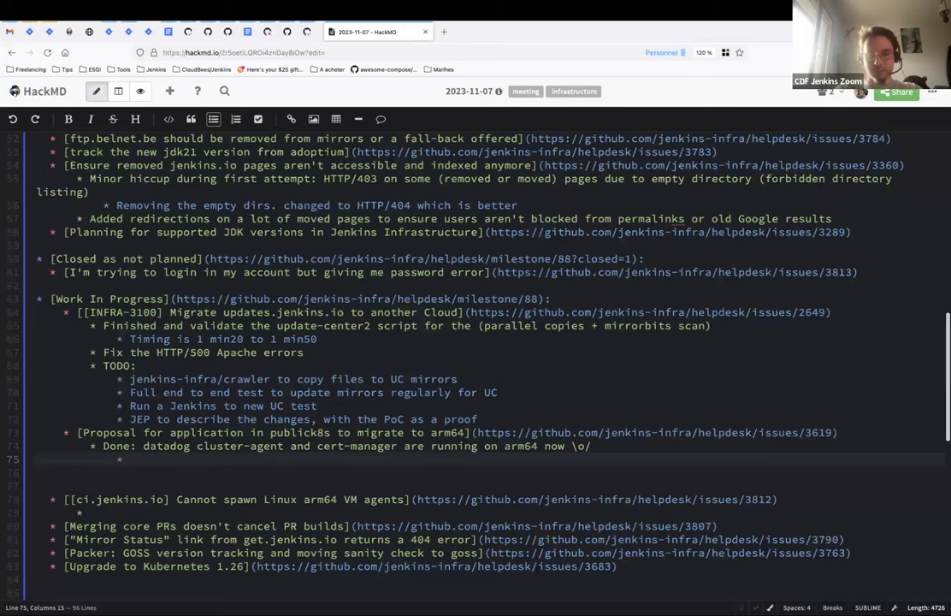
{"action": "key", "text": "shift+Tab"}
{"action": "type", "text": "TODO:"}
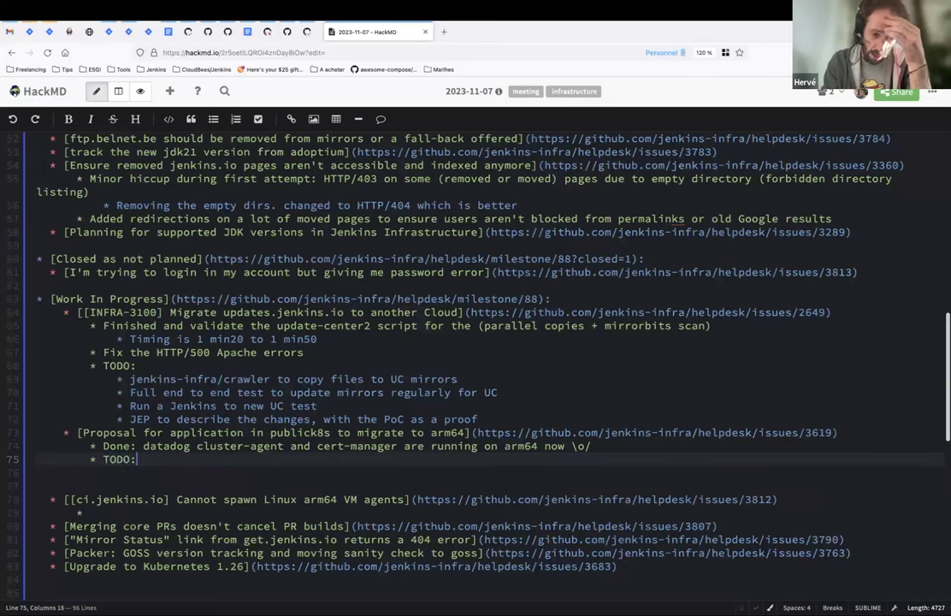
{"action": "key", "text": "Return"}
{"action": "key", "text": "Tab"}
{"action": "type", "text": "plugin-site"}
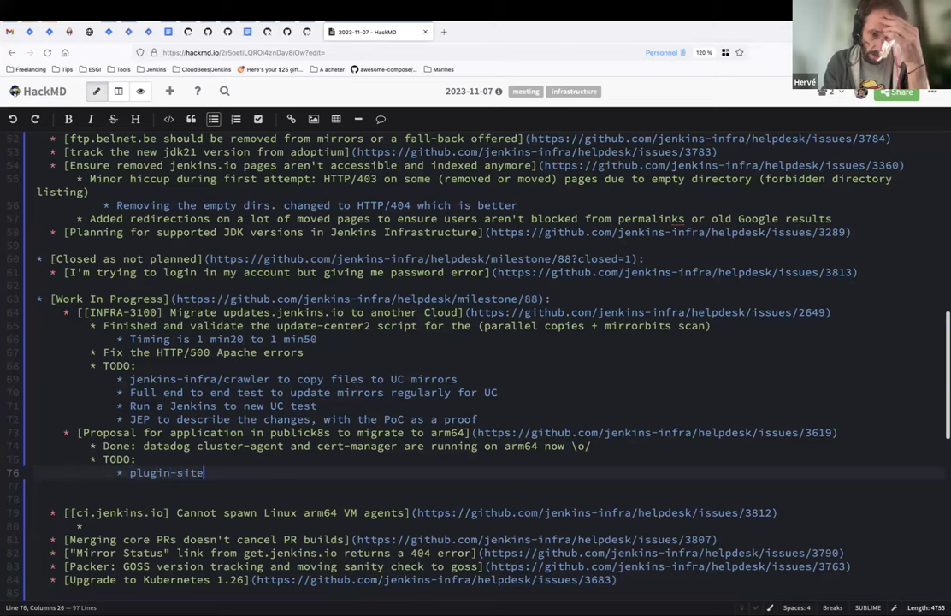
{"action": "type", "text": "-api"}
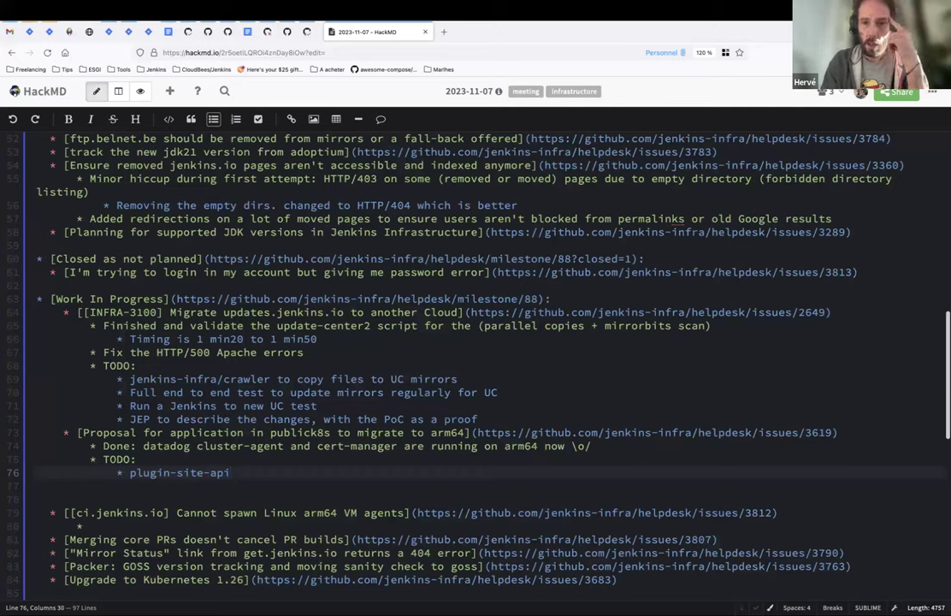
{"action": "type", "text": "=> Java app"}
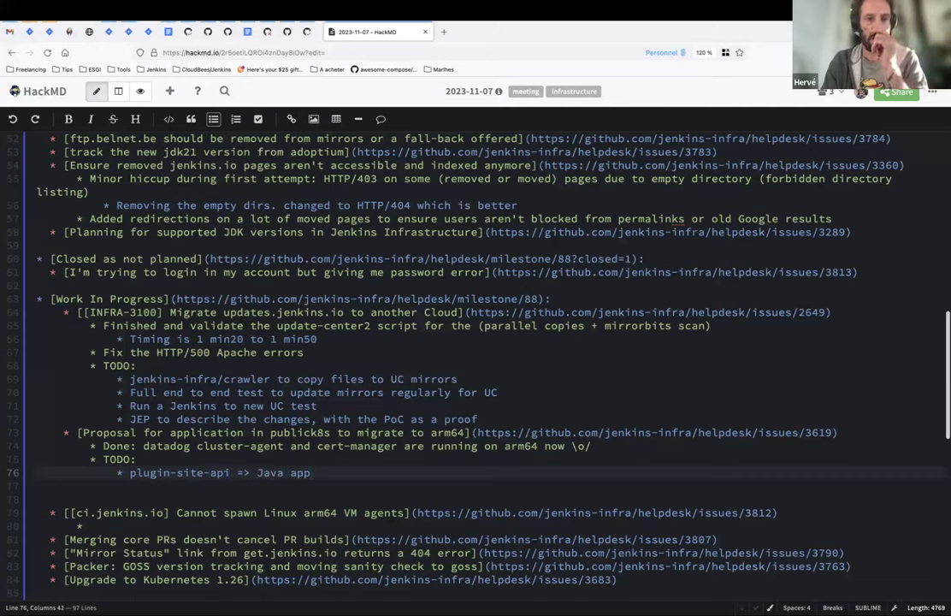
{"action": "key", "text": "alt+shift+Left"}
{"action": "key", "text": "alt+shift+Left"}
{"action": "key", "text": "alt+shift+Left"}
{"action": "key", "text": "BackSpace"}
{"action": "key", "text": "BackSpace"}
Add the TODO sub-items "plugin-site-frontend" and "weekly.ci.jenkins.io", in that order, below "plugin-site-api".
{"action": "key", "text": "Return"}
{"action": "type", "text": "weekly.ci.jenkins.io"}
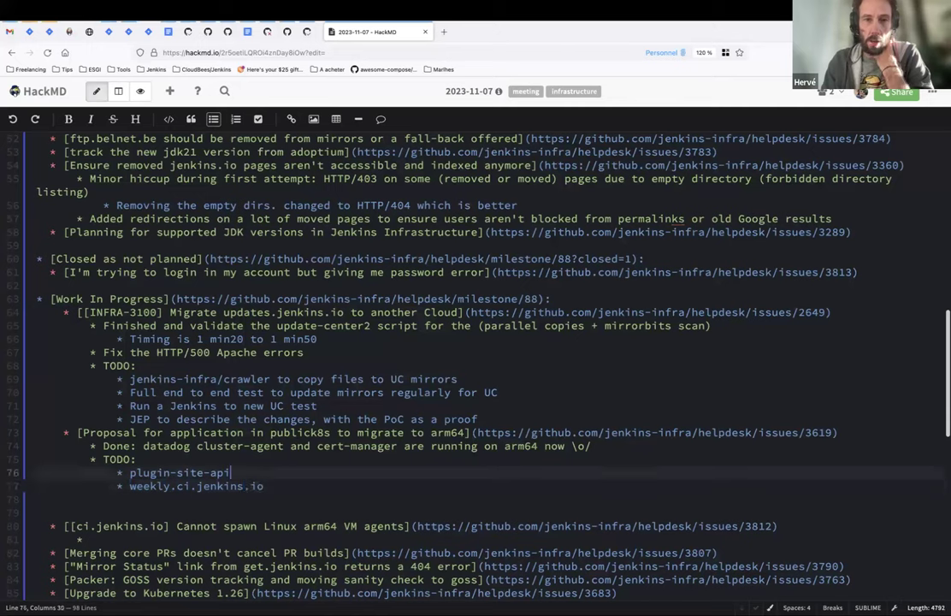
{"action": "key", "text": "Up"}
{"action": "key", "text": "shift+super+Left"}
{"action": "key", "text": "super+c"}
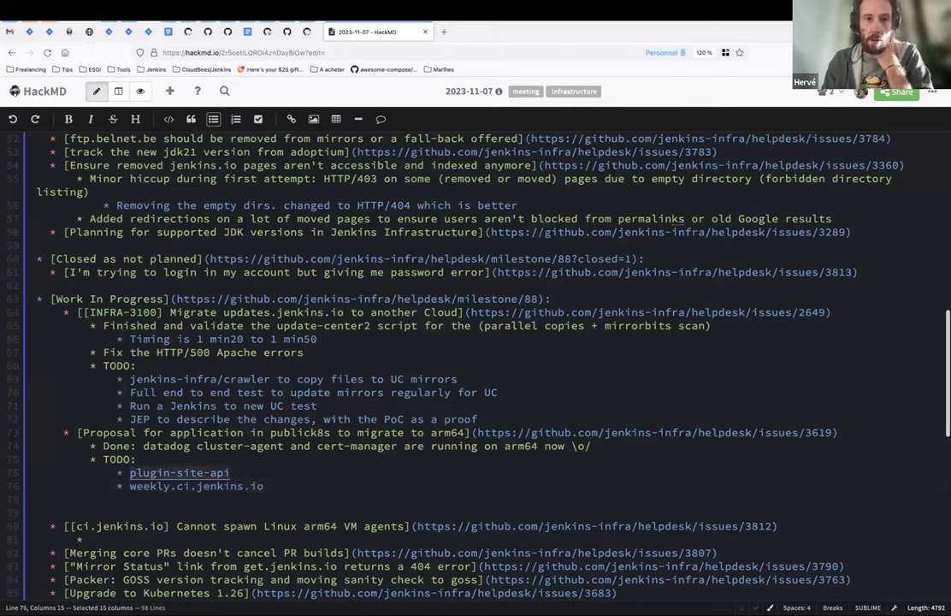
{"action": "key", "text": "Right"}
{"action": "key", "text": "Return"}
{"action": "key", "text": "super+v"}
{"action": "key", "text": "BackSpace"}
{"action": "key", "text": "BackSpace"}
{"action": "key", "text": "BackSpace"}
{"action": "type", "text": "frontend"}
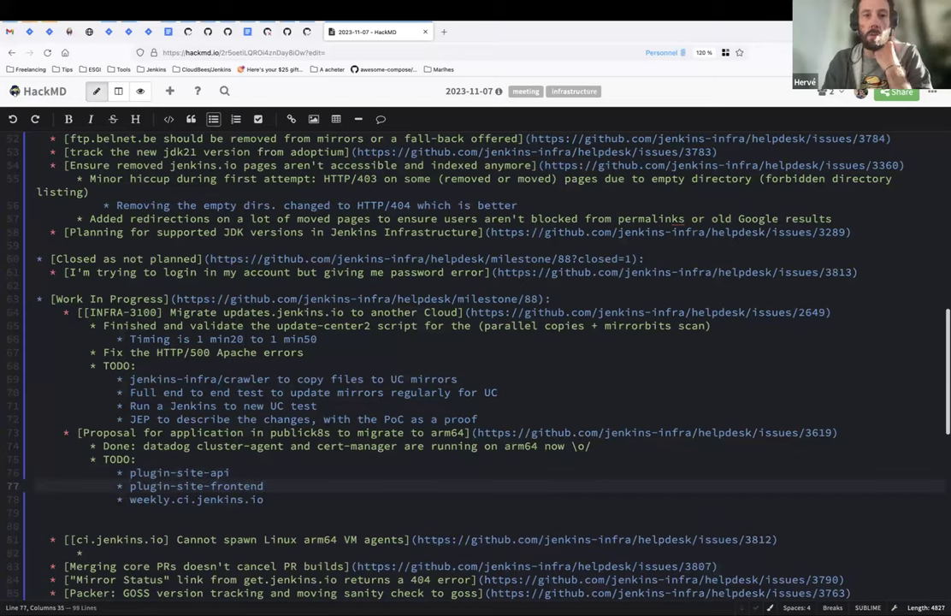
{"action": "key", "text": "shift+super+Left"}
{"action": "key", "text": "Right"}
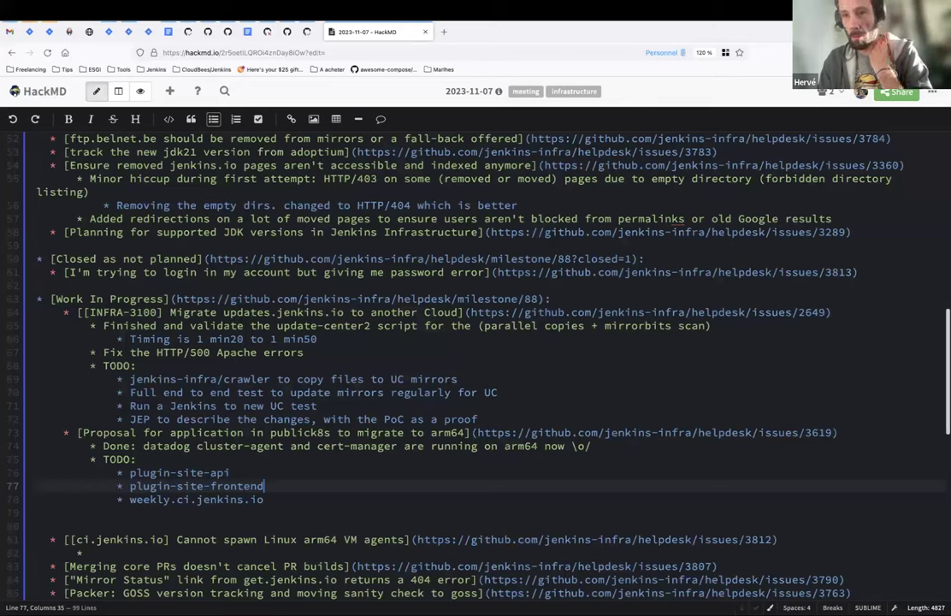
Add the TODO sub-item "plugin-site-issues?" below "weekly.ci.jenkins.io".
{"action": "left_click", "coordinate": [231, 472]}
{"action": "key", "text": "Down"}
{"action": "key", "text": "Down"}
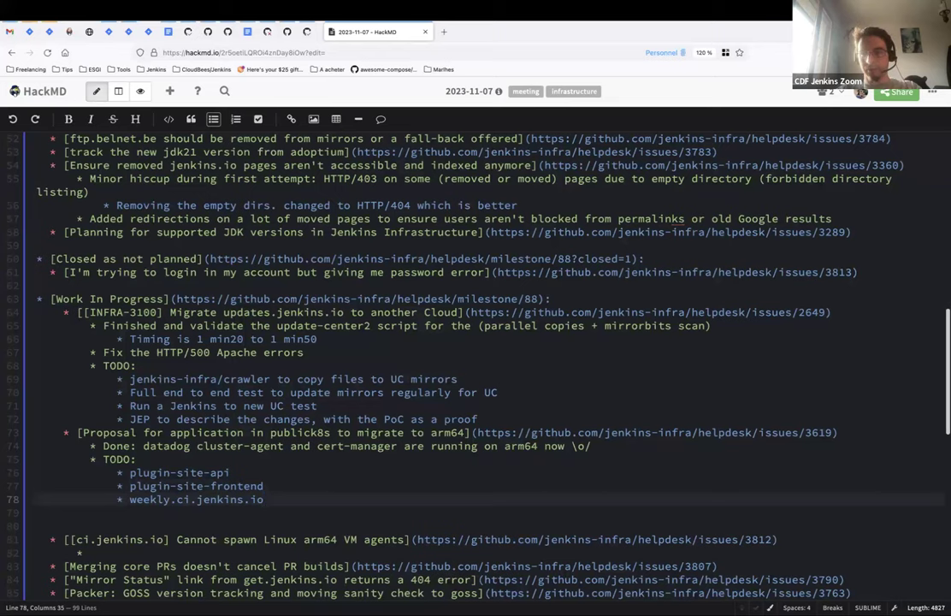
{"action": "key", "text": "Return"}
{"action": "type", "text": "* plugin-site-api"}
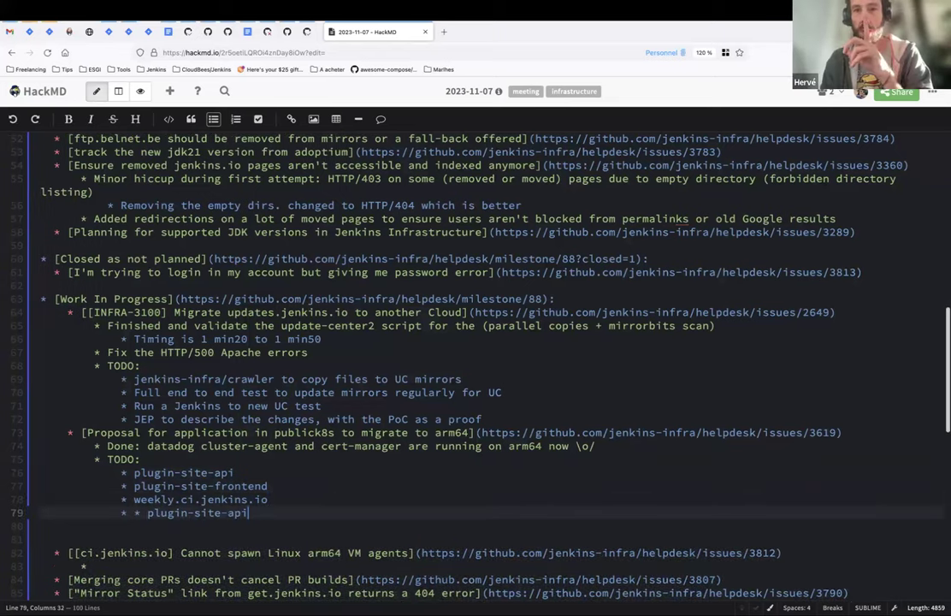
{"action": "key", "text": "alt+shift+Left"}
{"action": "type", "text": "issues ?"}
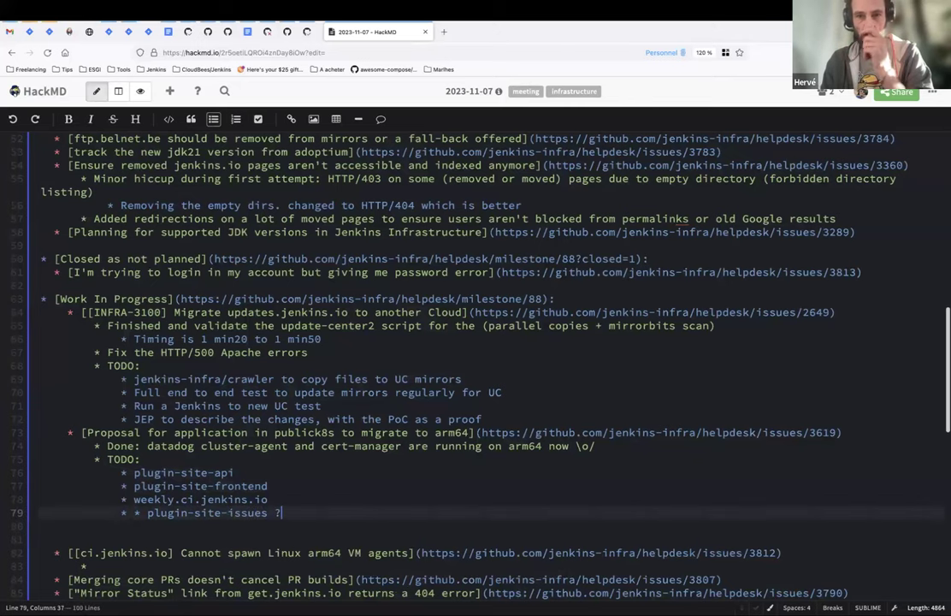
{"action": "left_click", "coordinate": [147, 512]}
{"action": "key", "text": "BackSpace"}
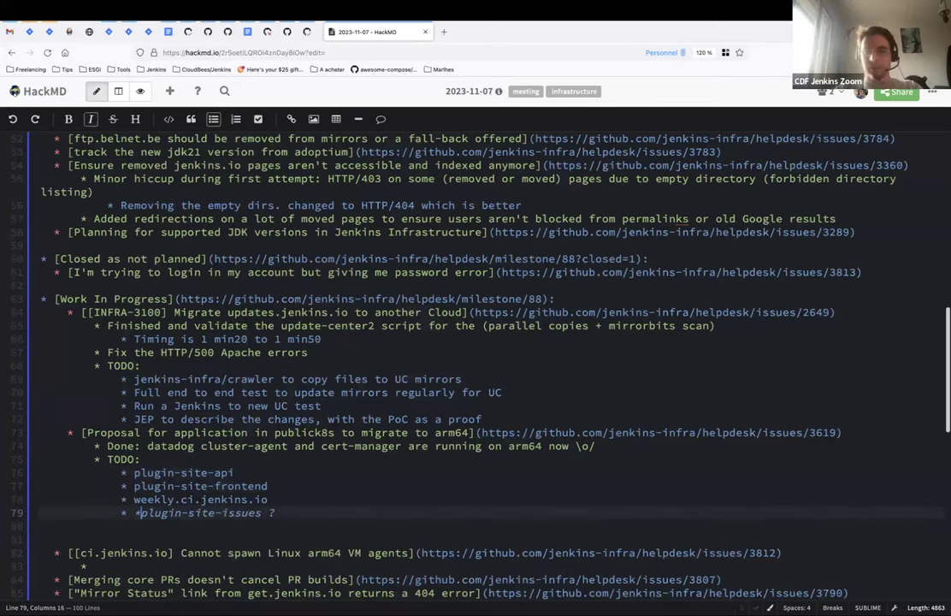
{"action": "key", "text": "BackSpace"}
{"action": "key", "text": "End"}
{"action": "key", "text": "BackSpace"}
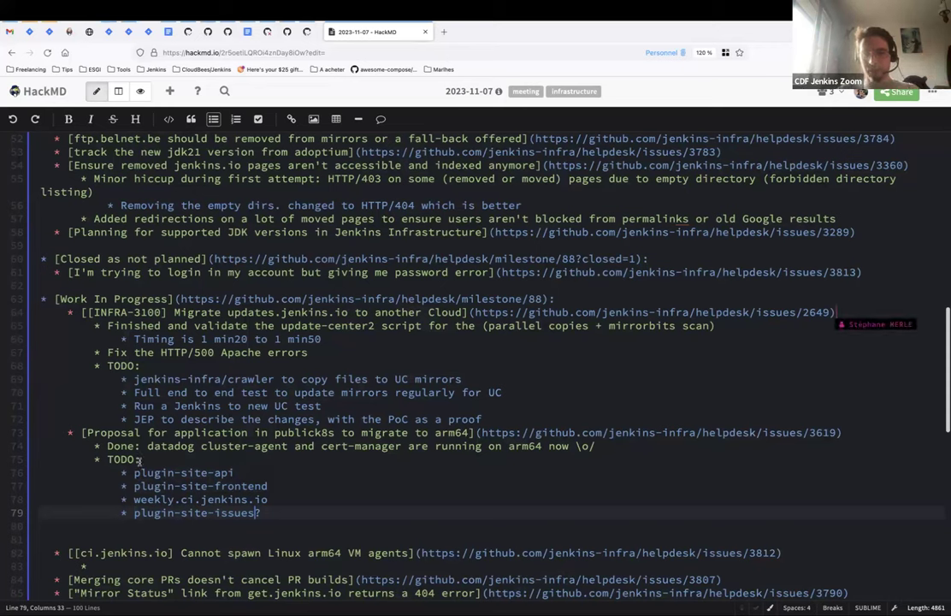
{"action": "left_click_drag", "start_coordinate": [234, 472], "coordinate": [286, 494]}
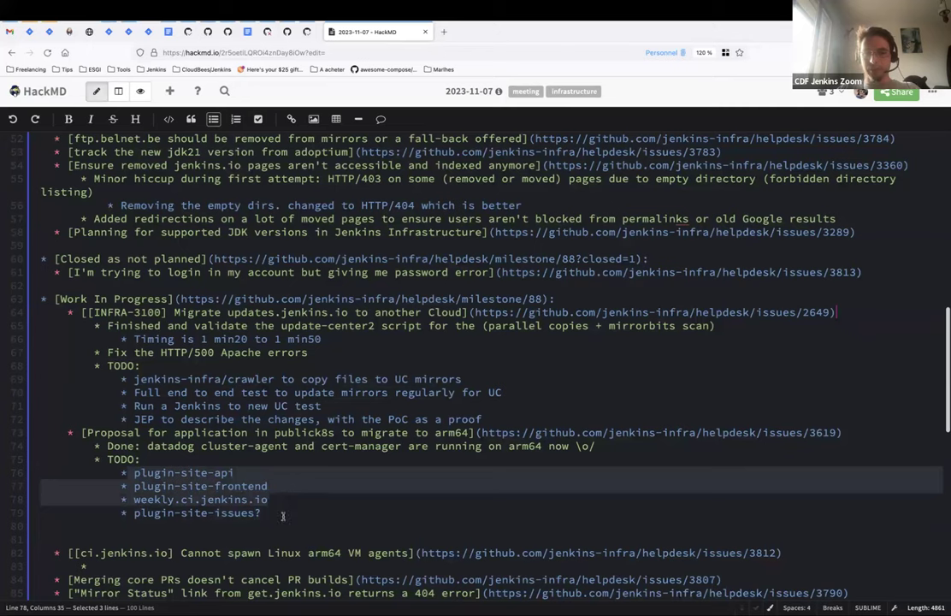
{"action": "left_click", "coordinate": [279, 513]}
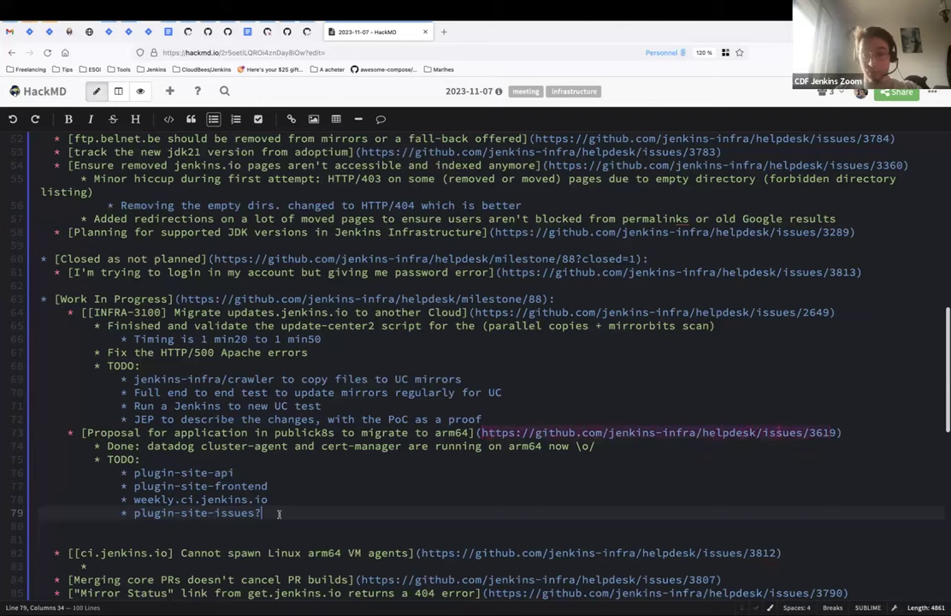
Copy the publick8s arm64 proposal's issue URL from the notes and open it in a new browser page.
{"action": "scroll", "coordinate": [367, 460], "scroll_direction": "down", "scroll_amount": 1}
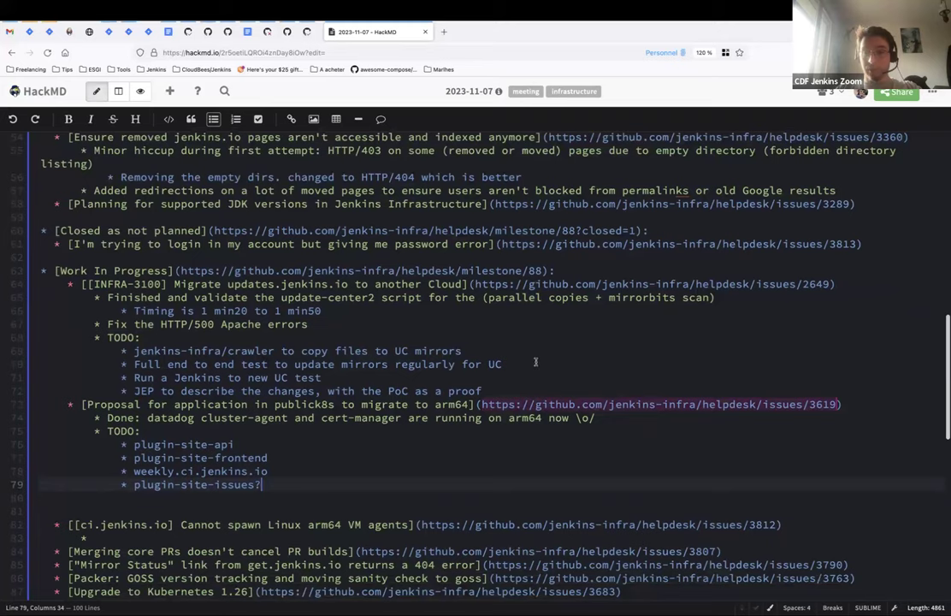
{"action": "left_click", "coordinate": [479, 403]}
{"action": "left_click_drag", "start_coordinate": [482, 404], "coordinate": [840, 403]}
{"action": "key", "text": "ctrl+c"}
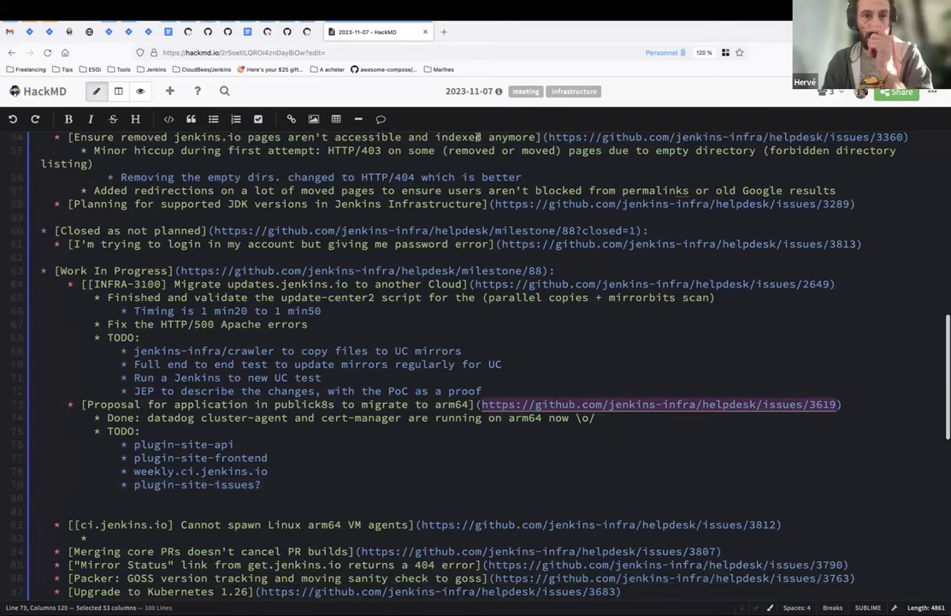
{"action": "right_click", "coordinate": [443, 32]}
{"action": "left_click", "coordinate": [400, 64]}
{"action": "key", "text": "ctrl+v"}
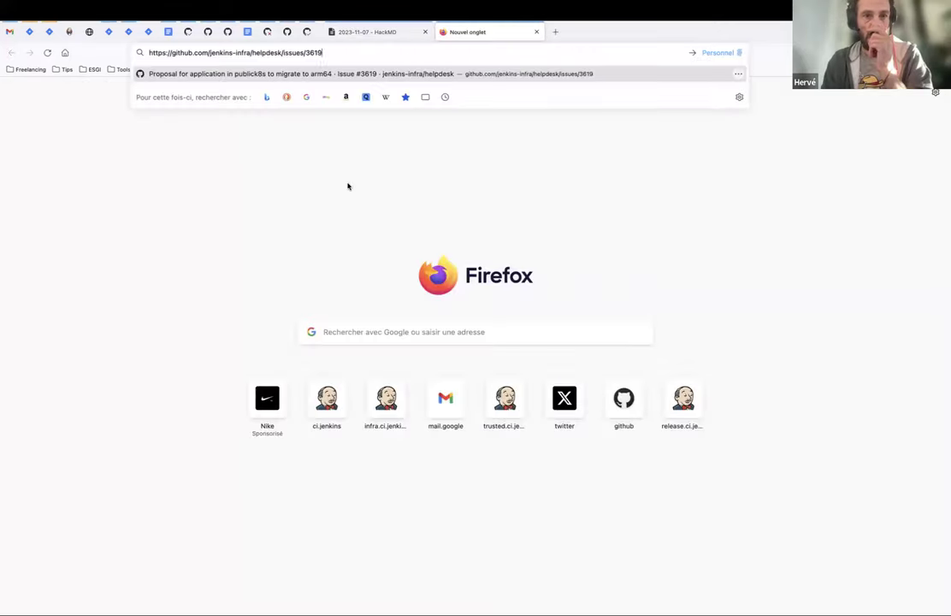
{"action": "key", "text": "Return"}
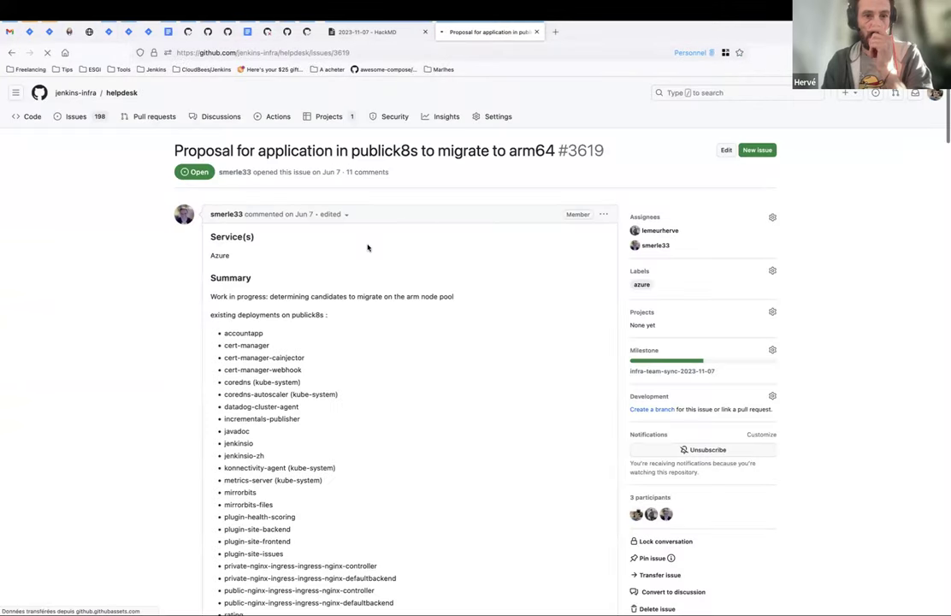
Remove the second assignee from the publick8s arm64 proposal issue and move the issue to the next milestone.
{"action": "left_click", "coordinate": [770, 217]}
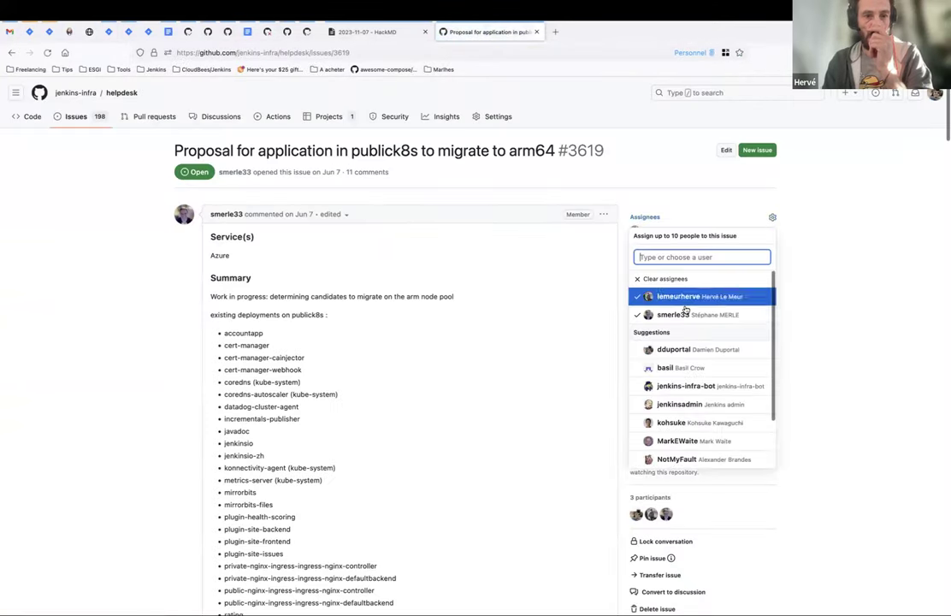
{"action": "left_click", "coordinate": [788, 348]}
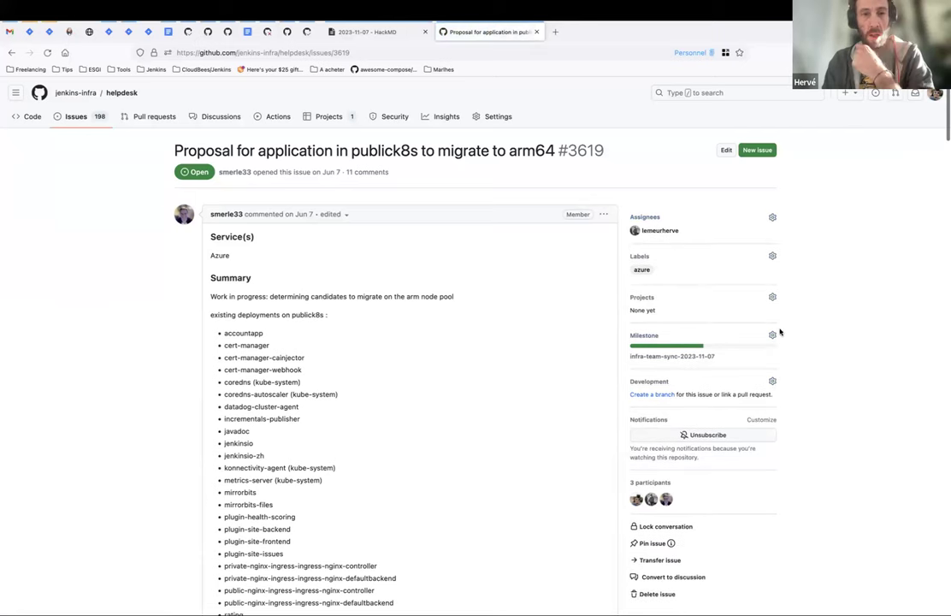
{"action": "left_click", "coordinate": [772, 335]}
{"action": "left_click", "coordinate": [699, 456]}
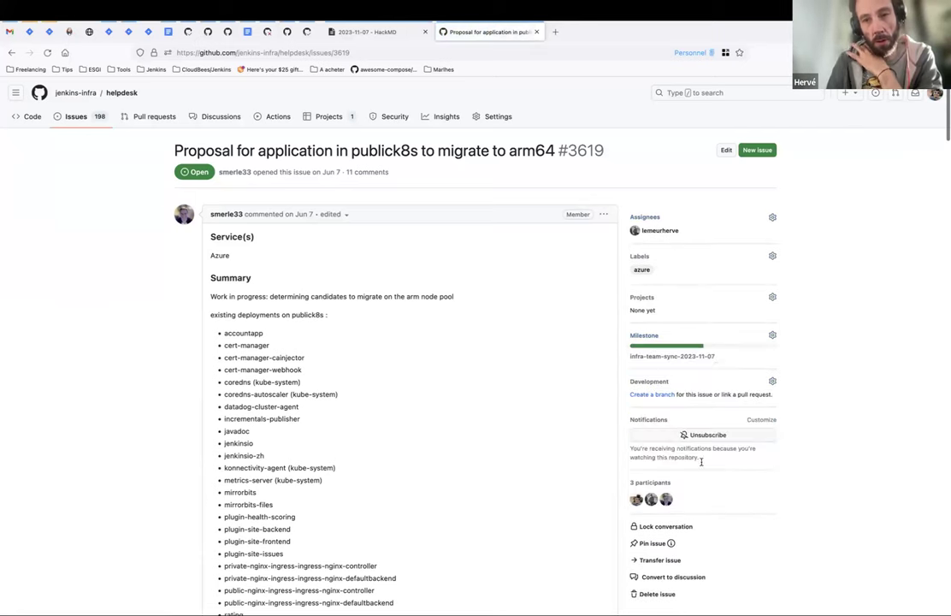
Return to the meeting notes and start a "mirrorbits:" item after "plugin-site-issues?", at the same level as "TODO:".
{"action": "left_click", "coordinate": [367, 32]}
{"action": "scroll", "coordinate": [283, 428], "scroll_direction": "down", "scroll_amount": 1}
{"action": "left_click", "coordinate": [281, 435]}
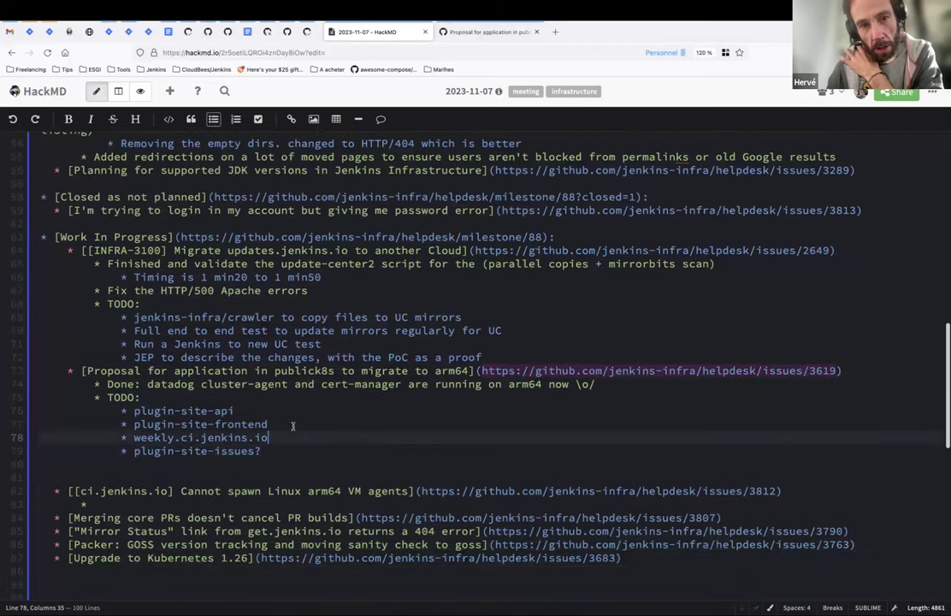
{"action": "left_click", "coordinate": [280, 436]}
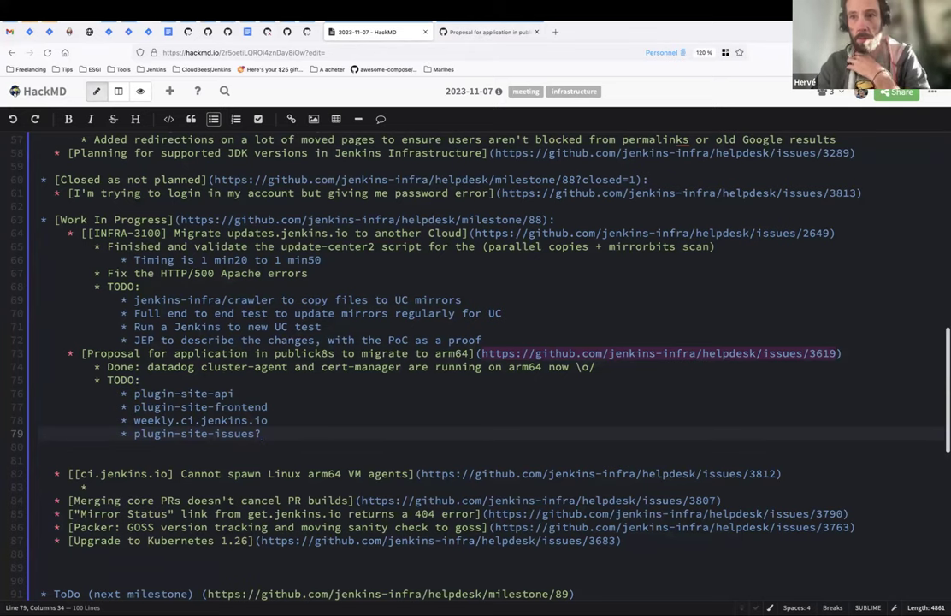
{"action": "key", "text": "Return"}
{"action": "key", "text": "shift+Tab"}
{"action": "type", "text": "mirrorbits:"}
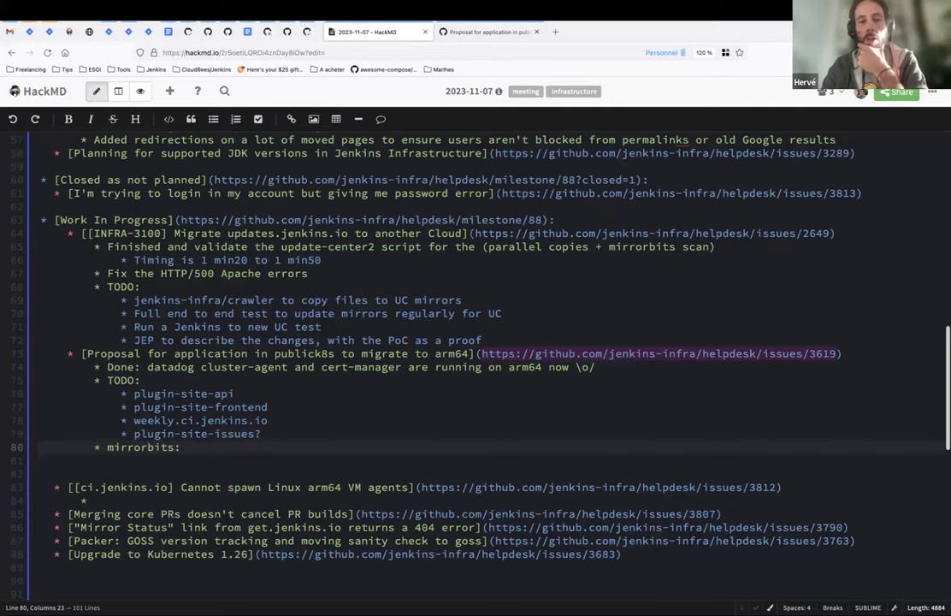
Complete the mirrorbits item by stating that the named teammate's PR will be sent "to upstream to have arm64 binary", and start another item below.
{"action": "type", "text": "PR will be se"}
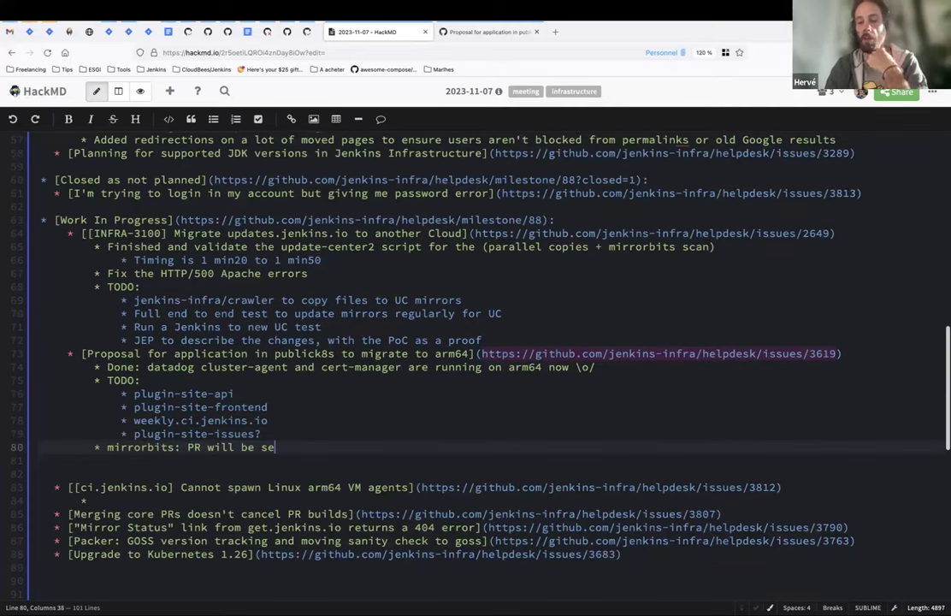
{"action": "type", "text": "nt by Herve "}
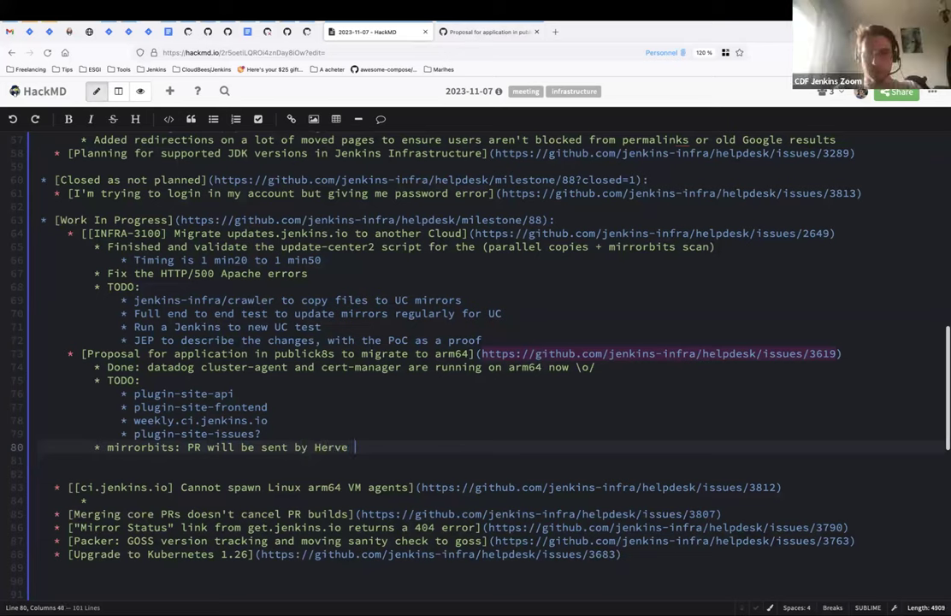
{"action": "type", "text": "to upst"}
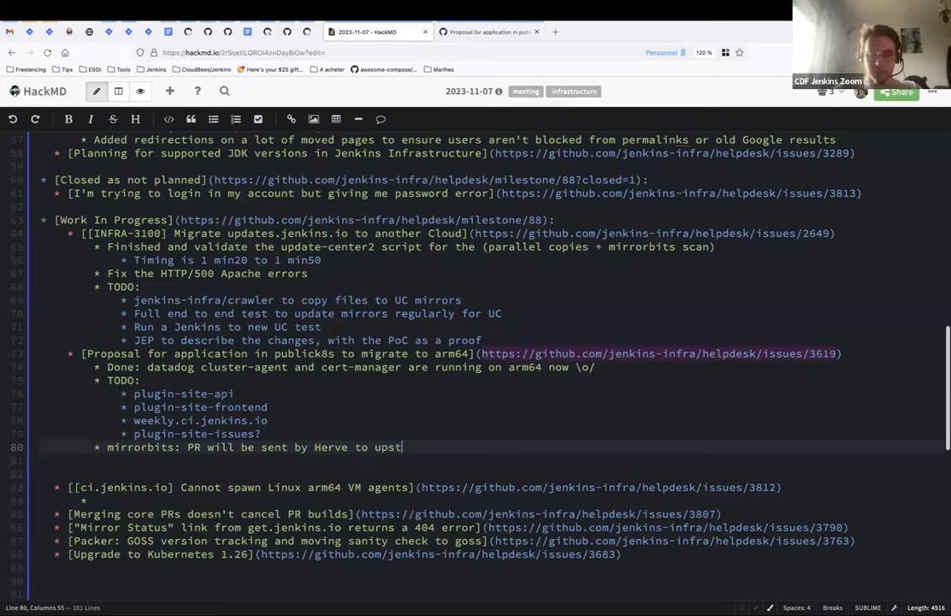
{"action": "type", "text": "ream to have arm"}
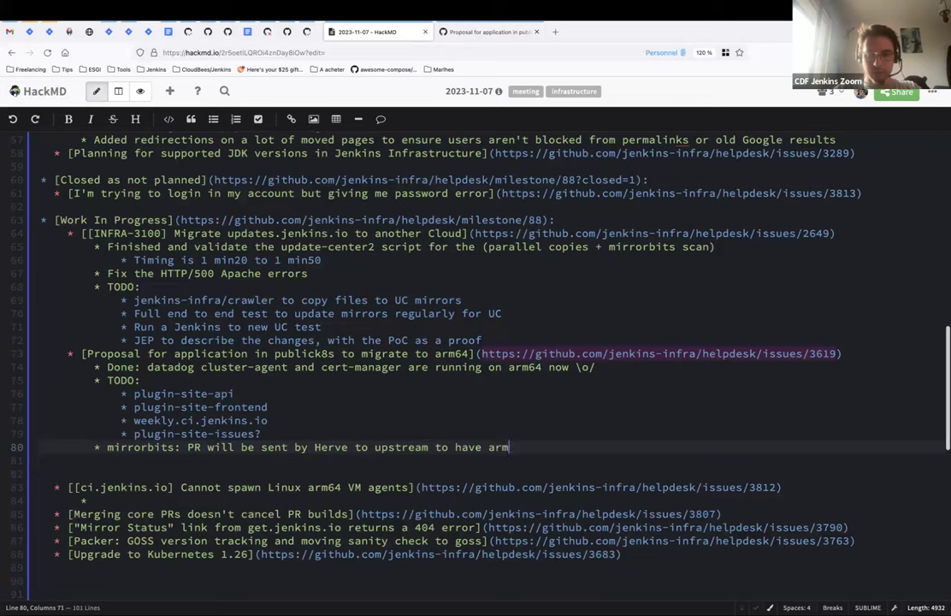
{"action": "type", "text": "64 "}
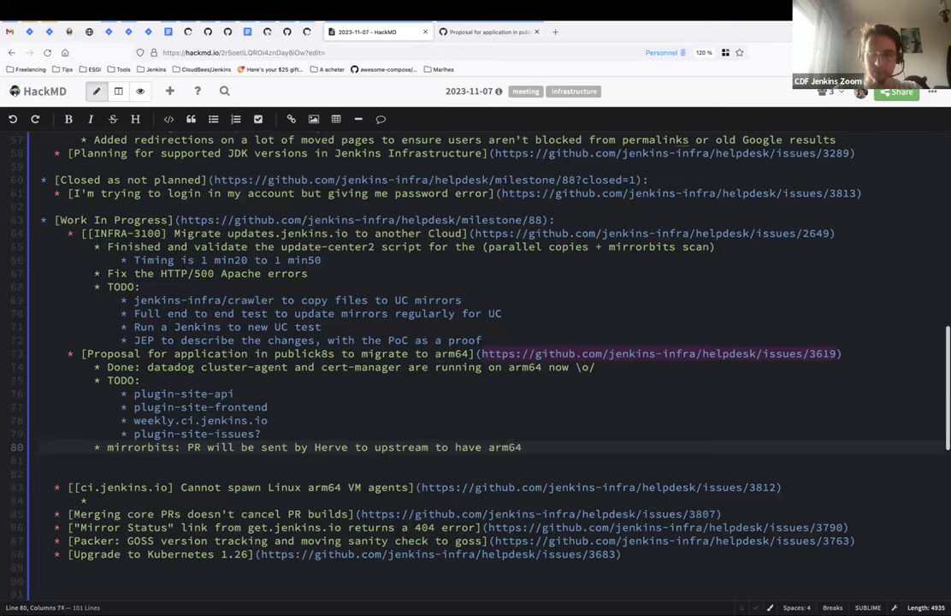
{"action": "type", "text": "binary"}
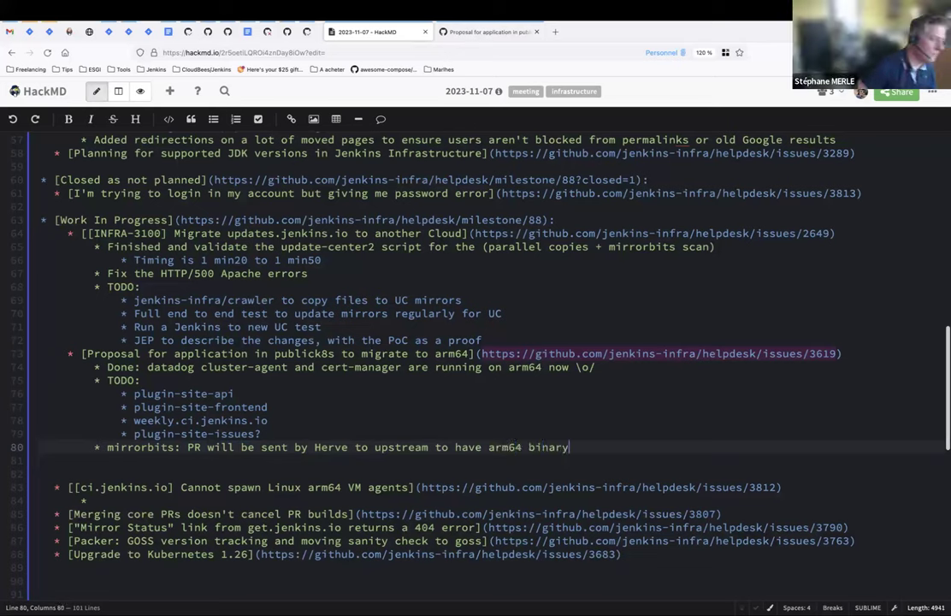
{"action": "key", "text": "Return"}
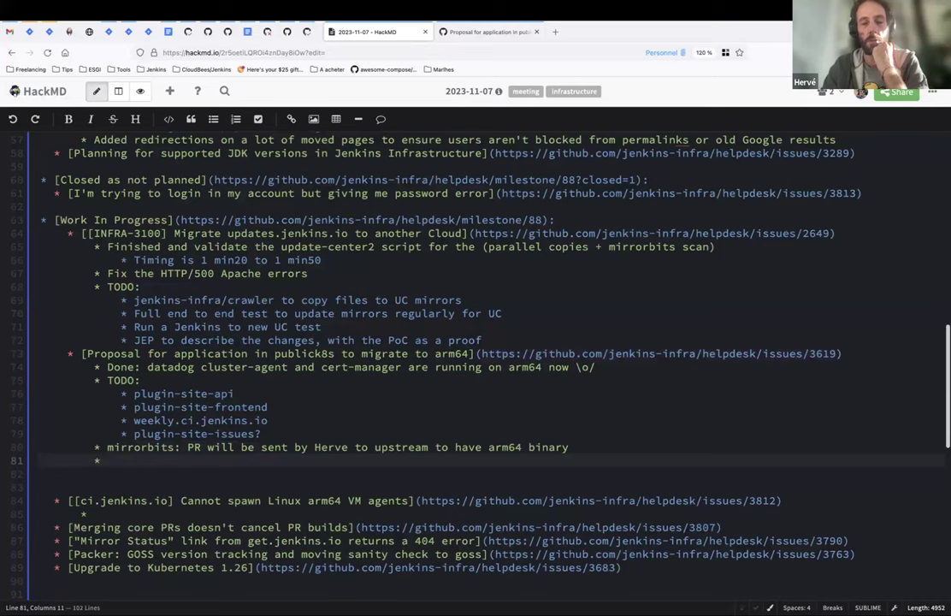
Replace the word "binary" with "release" at the end of the mirrorbits item.
{"action": "left_click", "coordinate": [568, 447]}
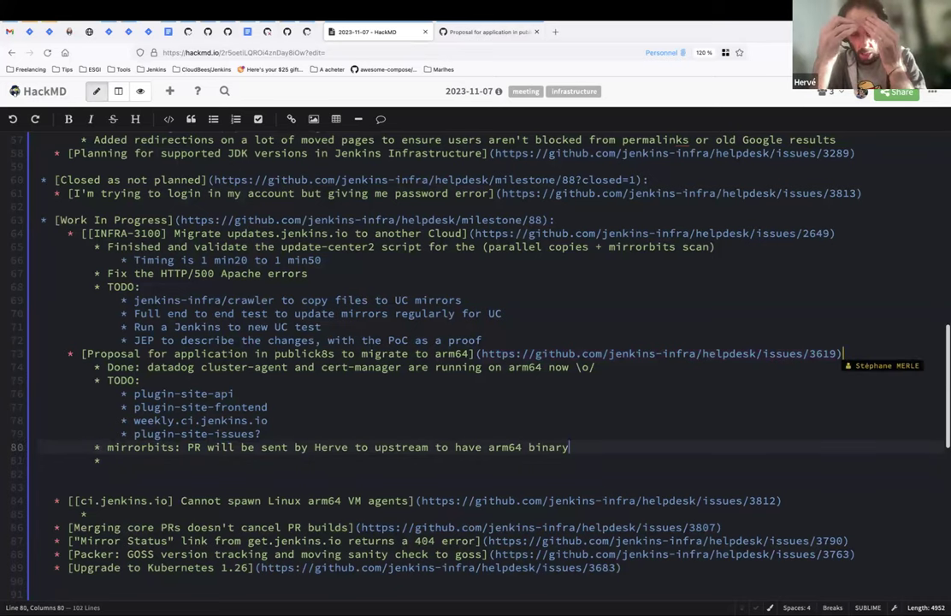
{"action": "key", "text": "ctrl+shift+Left"}
{"action": "type", "text": "release"}
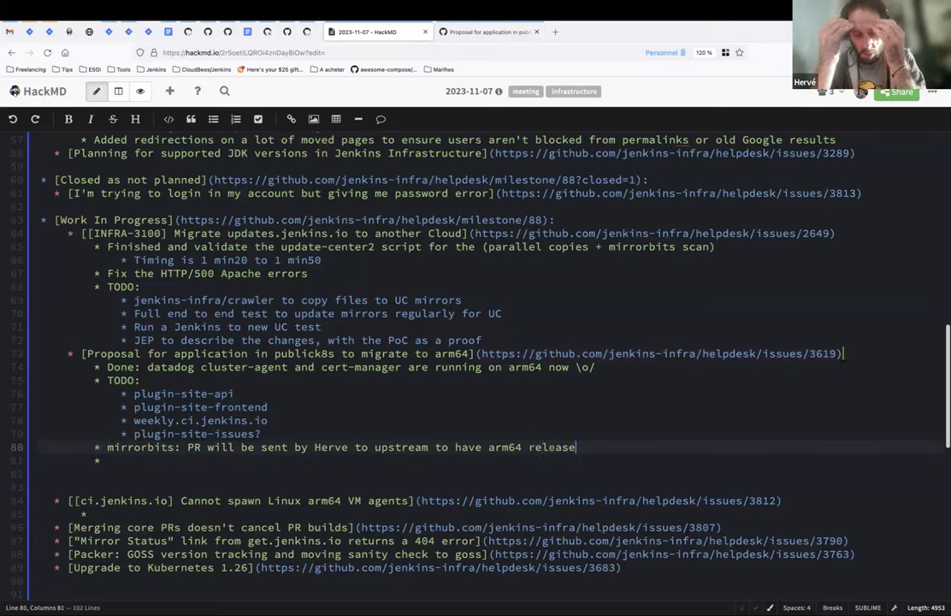
{"action": "left_click", "coordinate": [107, 460]}
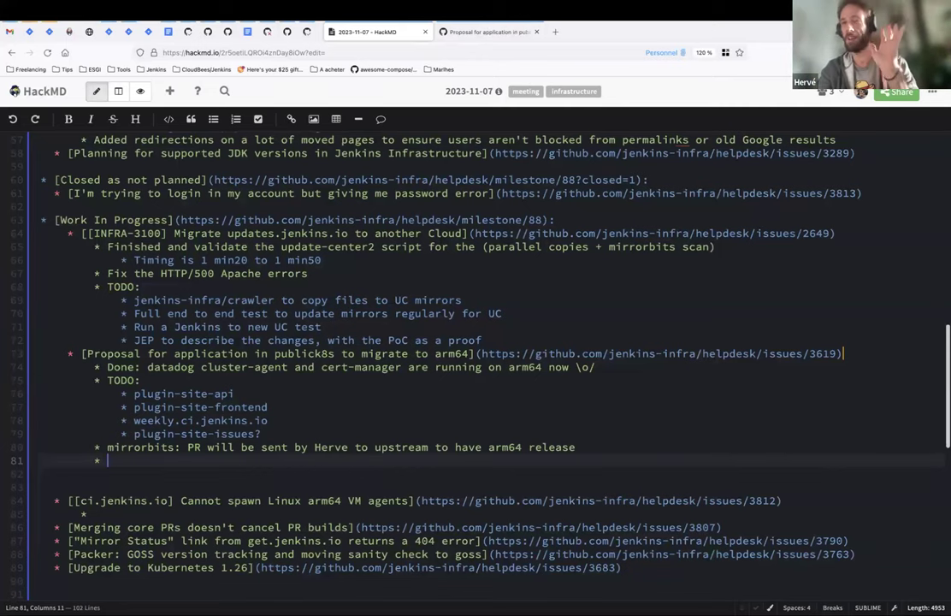
{"action": "left_click", "coordinate": [577, 447]}
{"action": "left_click", "coordinate": [94, 447]}
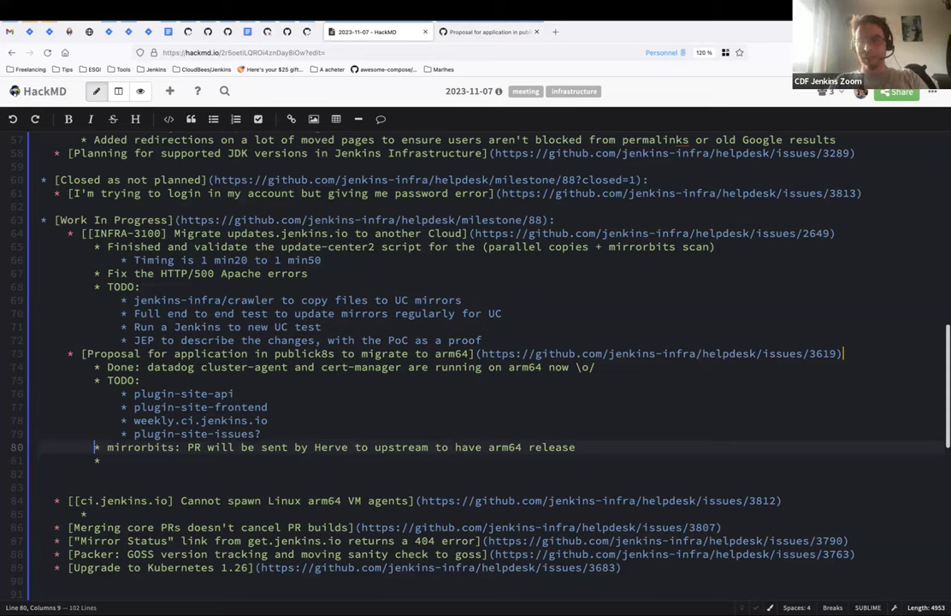
Add the TODO sub-item 'infra.ci arm64 agents as "bonus step" (node pool, and then docker-*)' below "plugin-site-issues?" and delete the stray bullet under mirrorbits.
{"action": "left_click", "coordinate": [100, 461]}
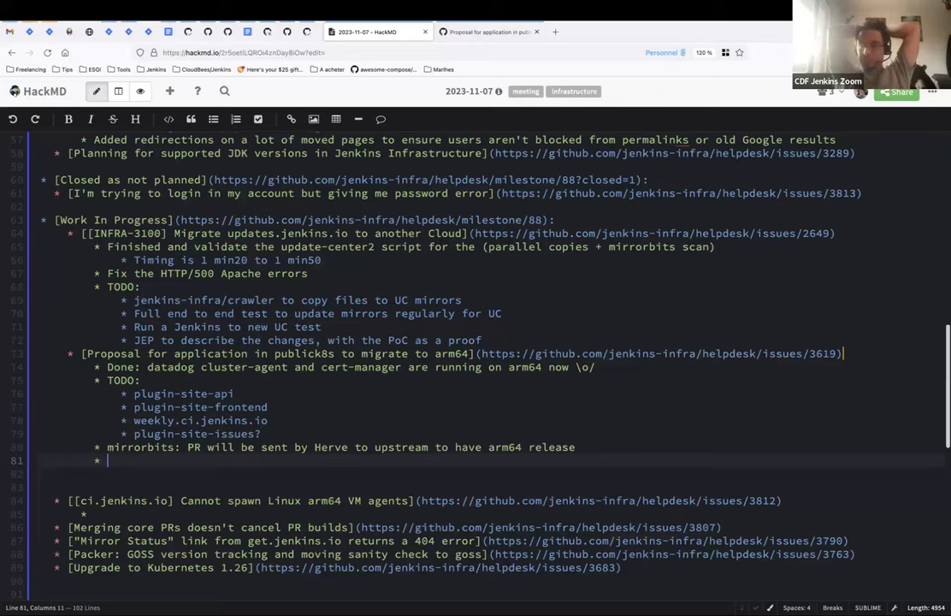
{"action": "type", "text": "infra"}
{"action": "left_click", "coordinate": [261, 434]}
{"action": "key", "text": "Return"}
{"action": "type", "text": "infra.ci arm64 agents as \"bonus step\" (node pool, and then docker-*"}
{"action": "key", "text": "Down"}
{"action": "key", "text": "Down"}
{"action": "key", "text": "shift+Home"}
{"action": "key", "text": "shift+Home"}
{"action": "key", "text": "BackSpace"}
{"action": "key", "text": "BackSpace"}
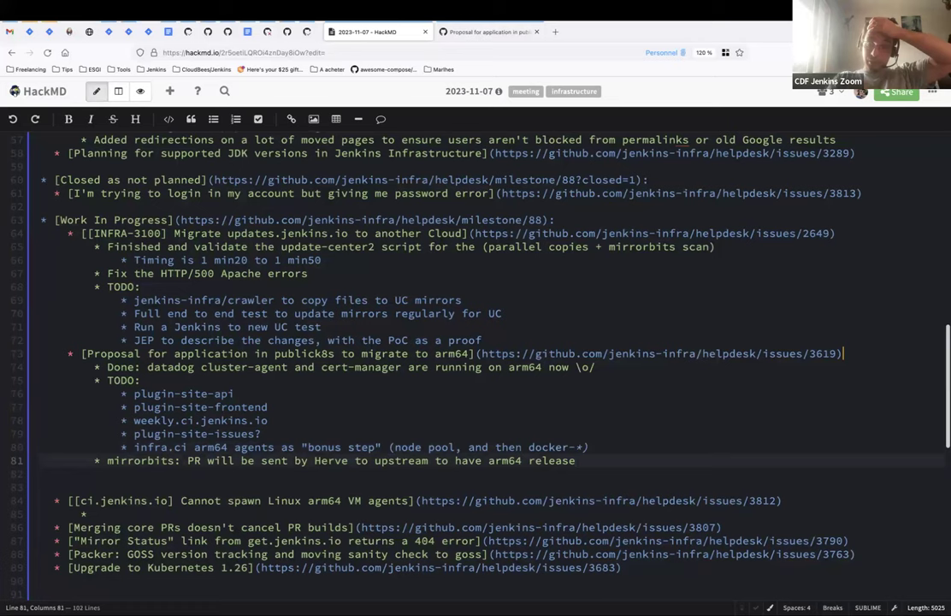
Add the item "Falco to arm64: still need falco version bump" below the mirrorbits item and remove the extra blank line after it.
{"action": "key", "text": "Return"}
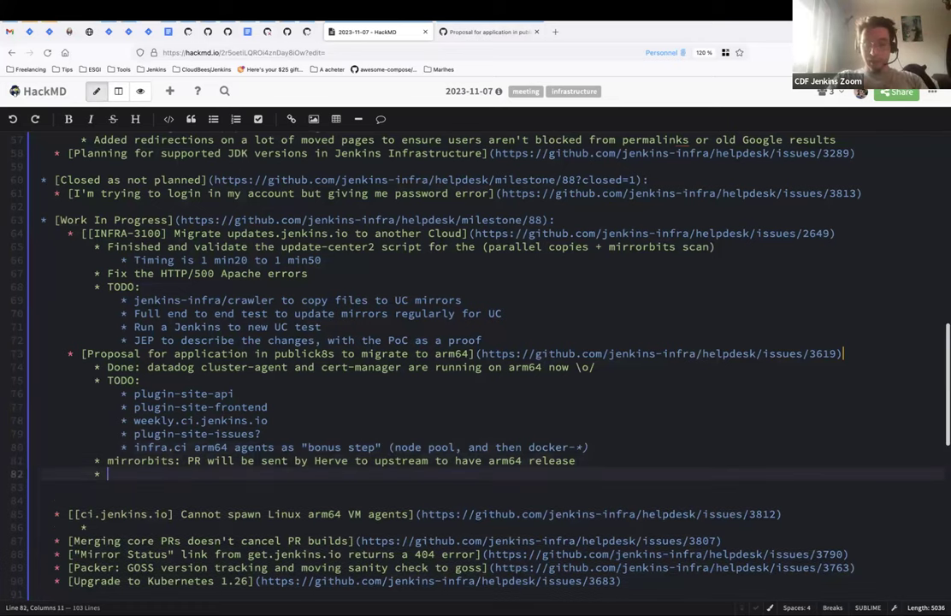
{"action": "type", "text": "Falco "}
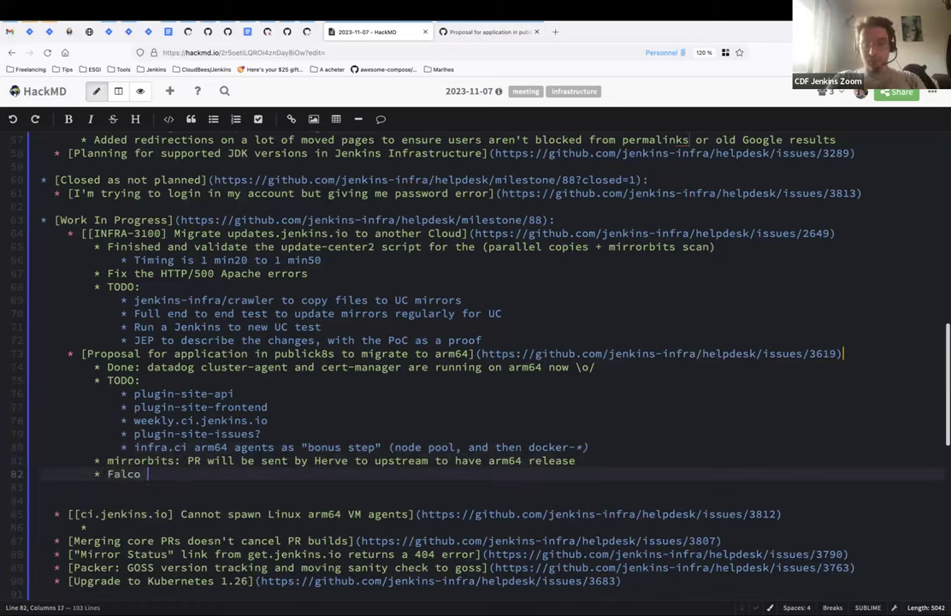
{"action": "type", "text": "to arm64"}
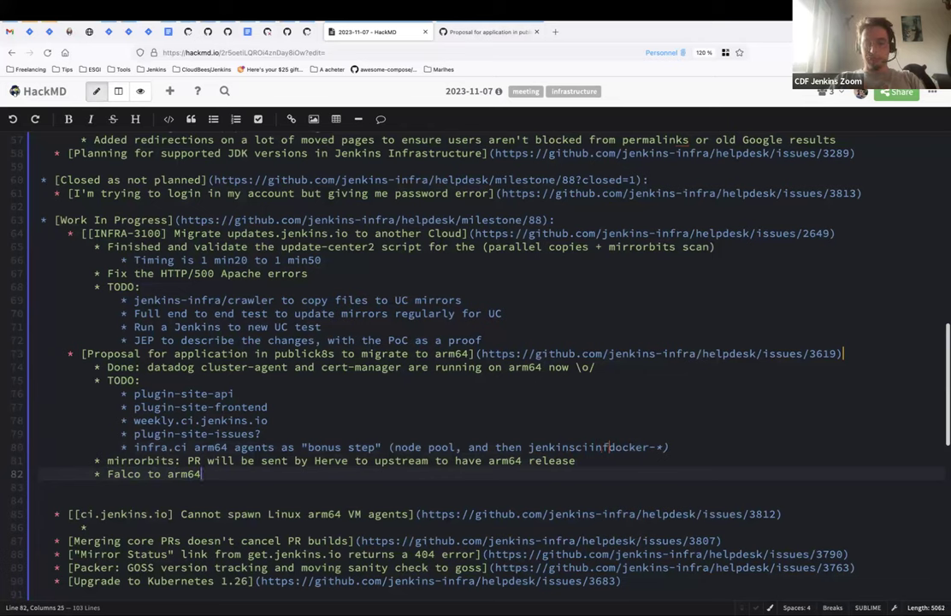
{"action": "type", "text": ": s"}
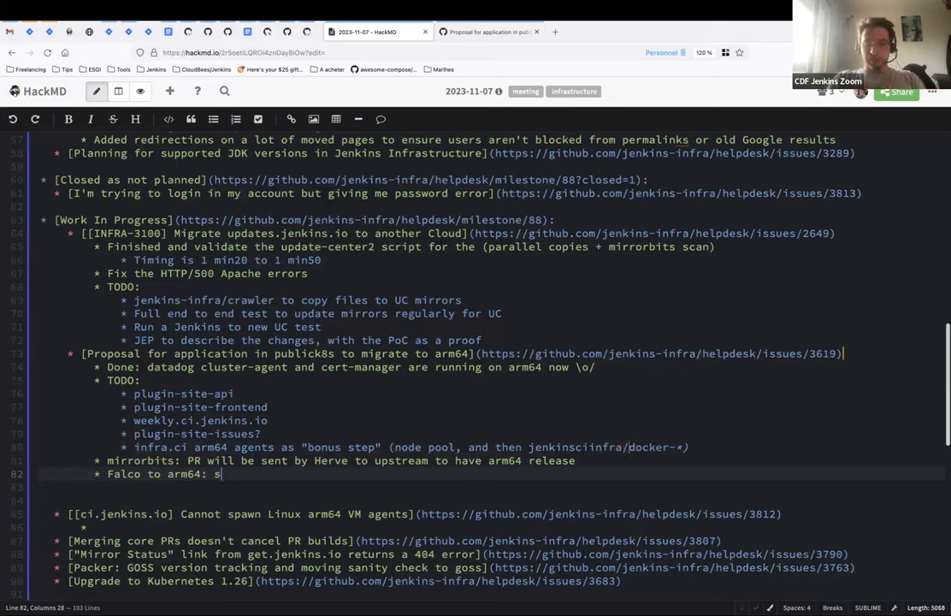
{"action": "type", "text": "till need f"}
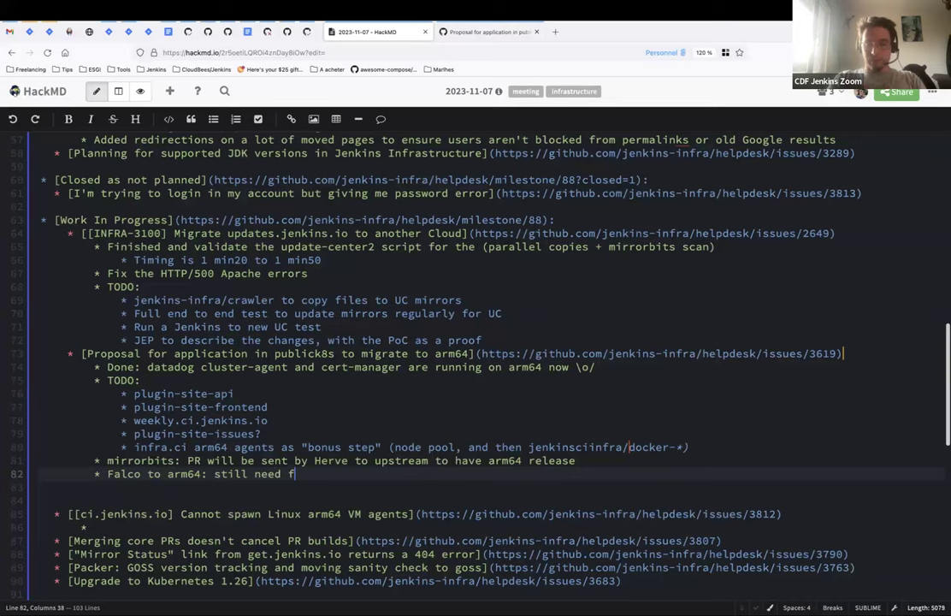
{"action": "type", "text": "alco version b"}
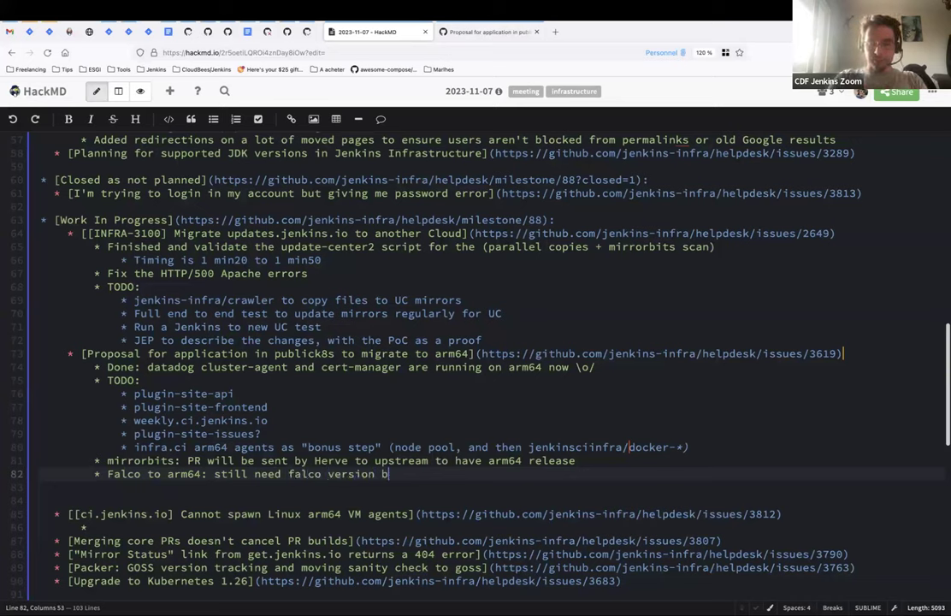
{"action": "type", "text": "ump"}
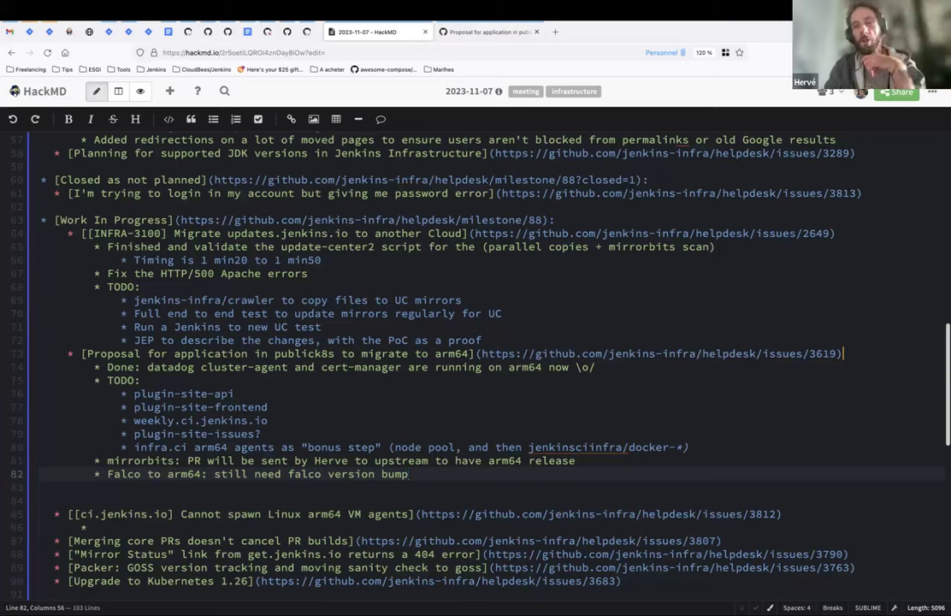
{"action": "key", "text": "Down"}
{"action": "key", "text": "BackSpace"}
{"action": "key", "text": "BackSpace"}
{"action": "key", "text": "BackSpace"}
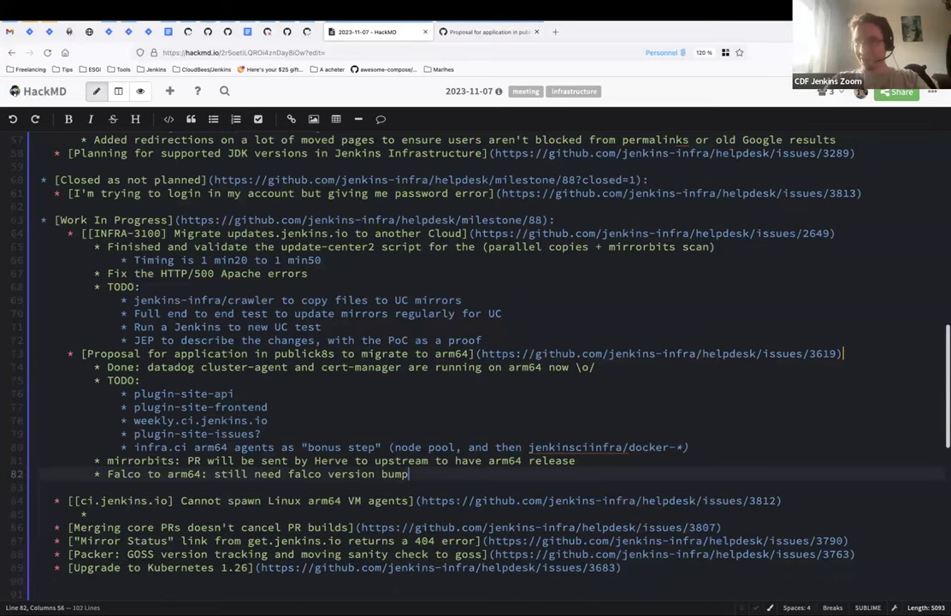
Move the "Upgrade to Kubernetes 1.26" issue line from the end of the Work In Progress list to just below the Falco item.
{"action": "scroll", "coordinate": [243, 420], "scroll_direction": "down", "scroll_amount": 1}
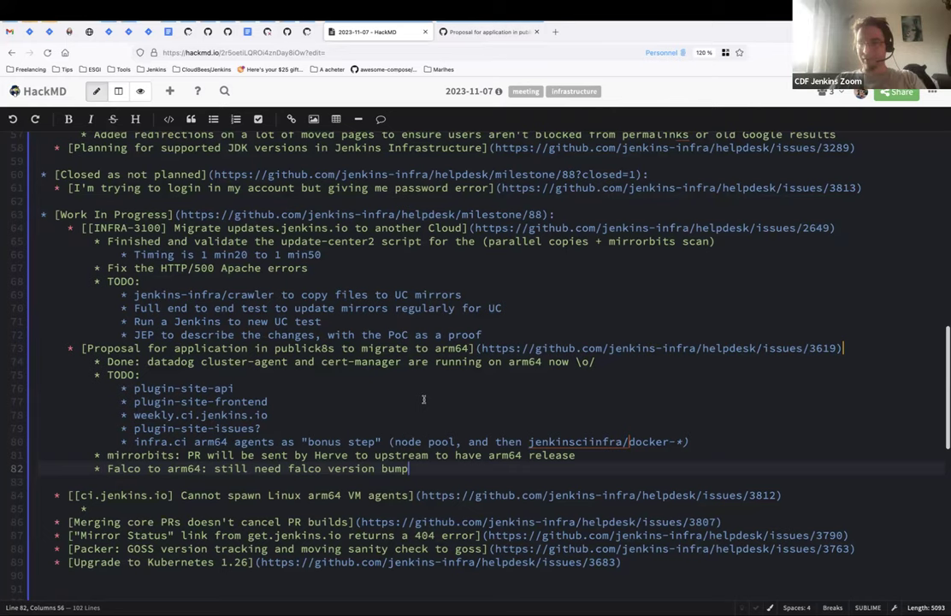
{"action": "scroll", "coordinate": [139, 564], "scroll_direction": "down", "scroll_amount": 2}
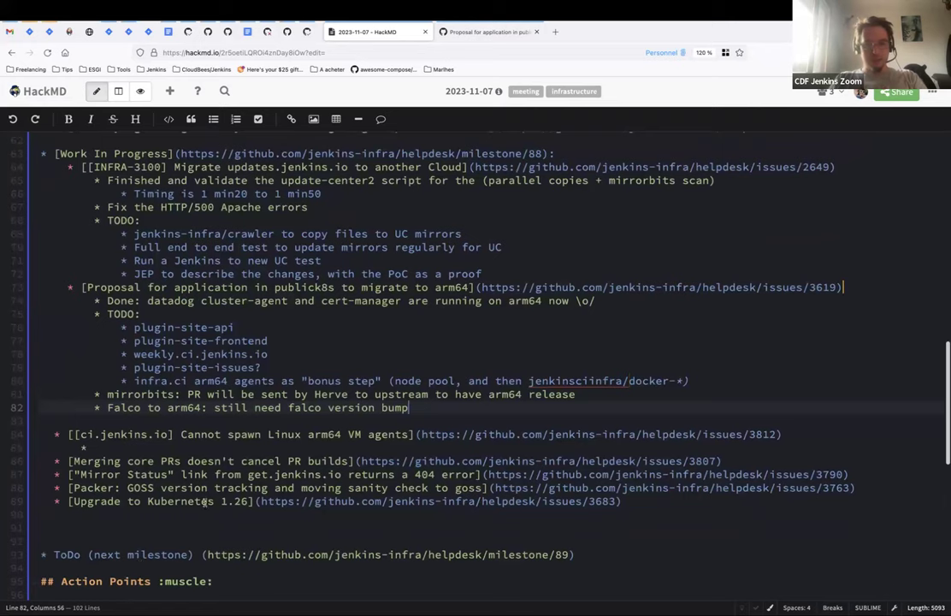
{"action": "left_click", "coordinate": [204, 502]}
{"action": "key", "text": "Home"}
{"action": "key", "text": "shift+End"}
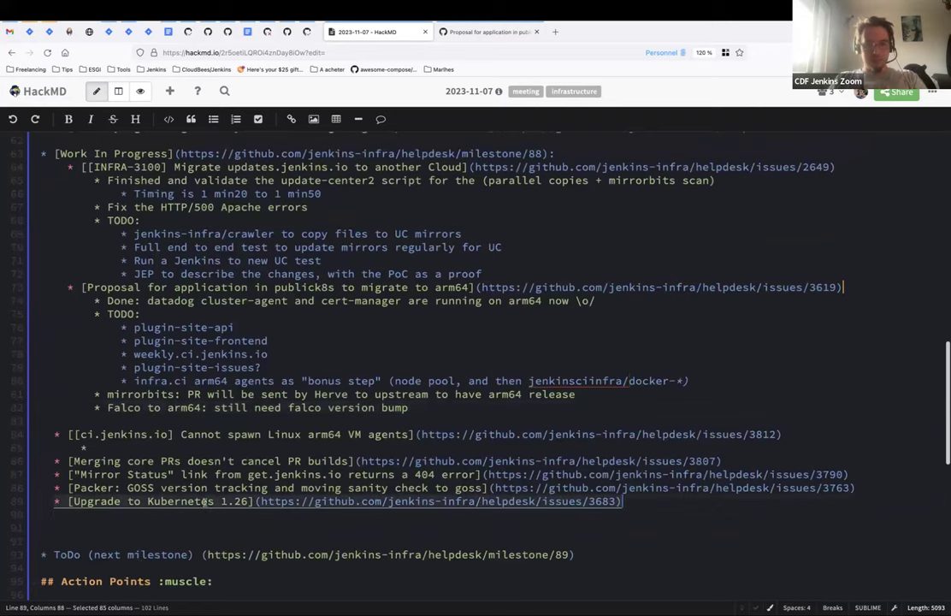
{"action": "key", "text": "ctrl+x"}
{"action": "left_click", "coordinate": [64, 419]}
{"action": "key", "text": "ctrl+v"}
Add the nested item "Done: EKS" under the Kubernetes 1.26 upgrade issue.
{"action": "key", "text": "Return"}
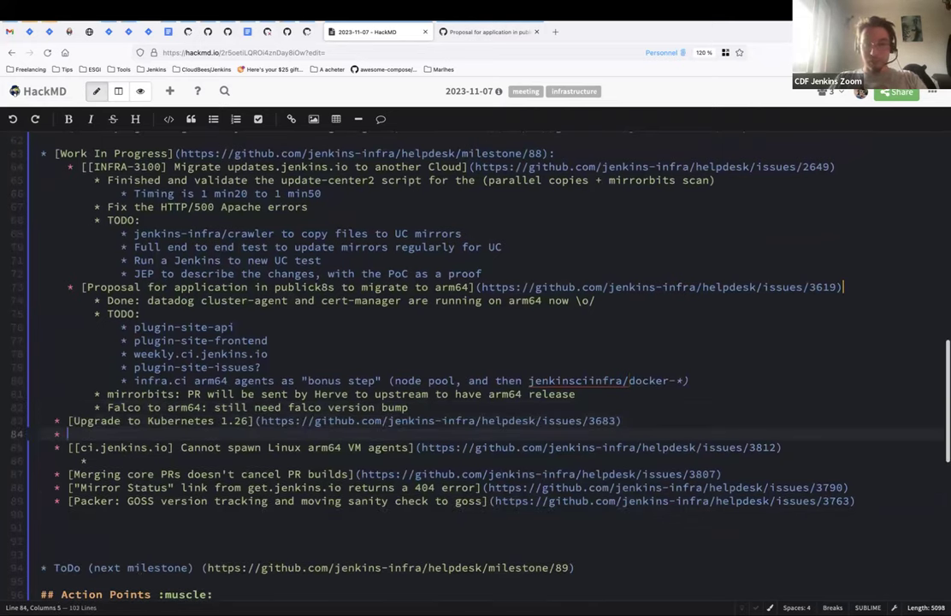
{"action": "key", "text": "Tab"}
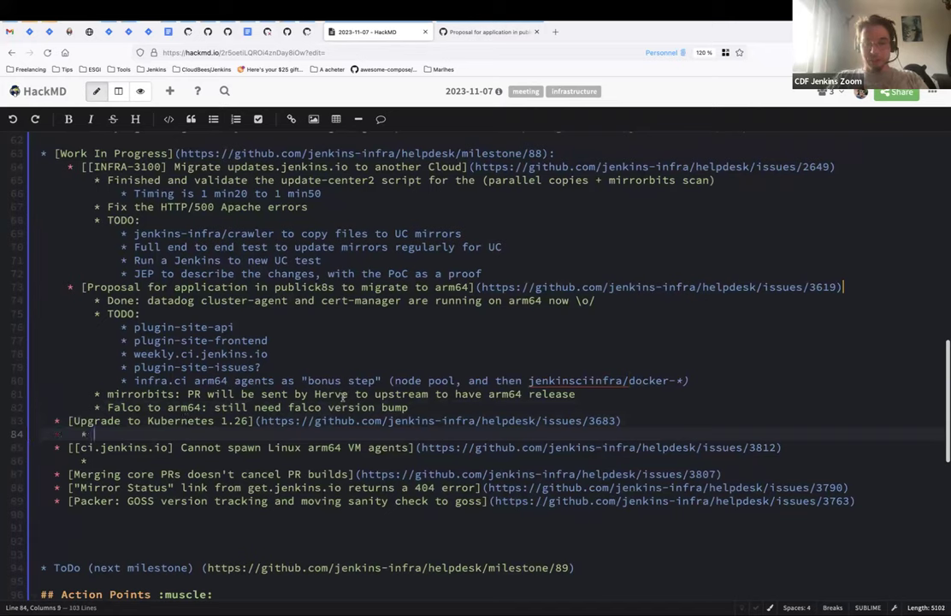
{"action": "type", "text": "EKS"}
{"action": "key", "text": "Left"}
{"action": "key", "text": "Left"}
{"action": "key", "text": "Left"}
{"action": "type", "text": "Done:"}
Add the item "Done: privatek8s" below "Done: EKS" and place the text cursor at the end of the EKS item.
{"action": "key", "text": "End"}
{"action": "key", "text": "Return"}
{"action": "type", "text": "Done: private"}
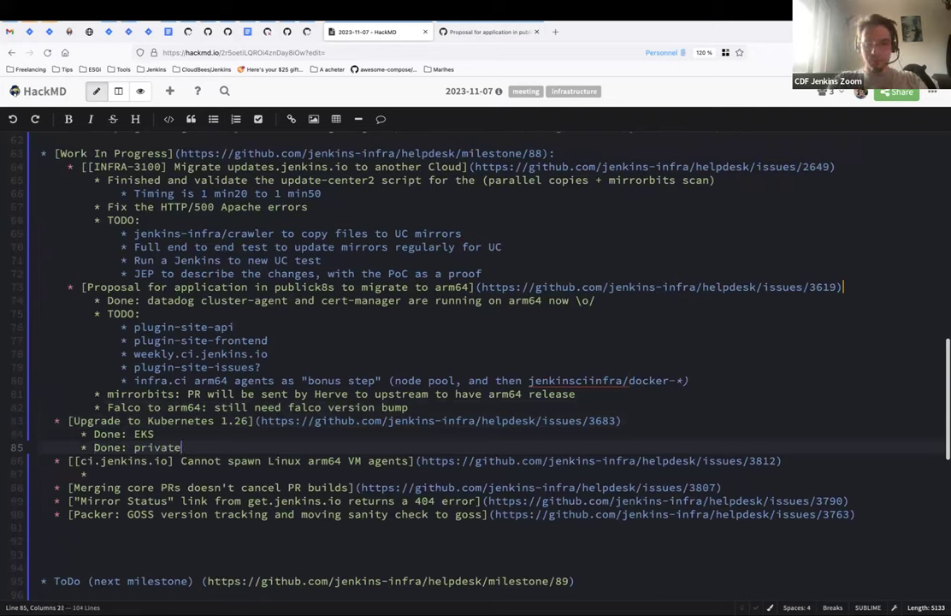
{"action": "type", "text": "k8s"}
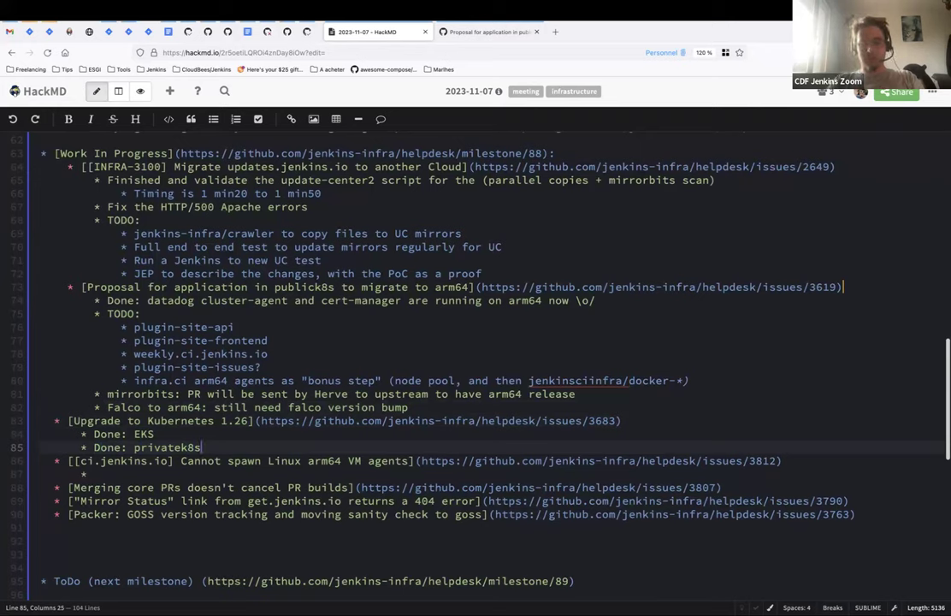
{"action": "left_click", "coordinate": [155, 434]}
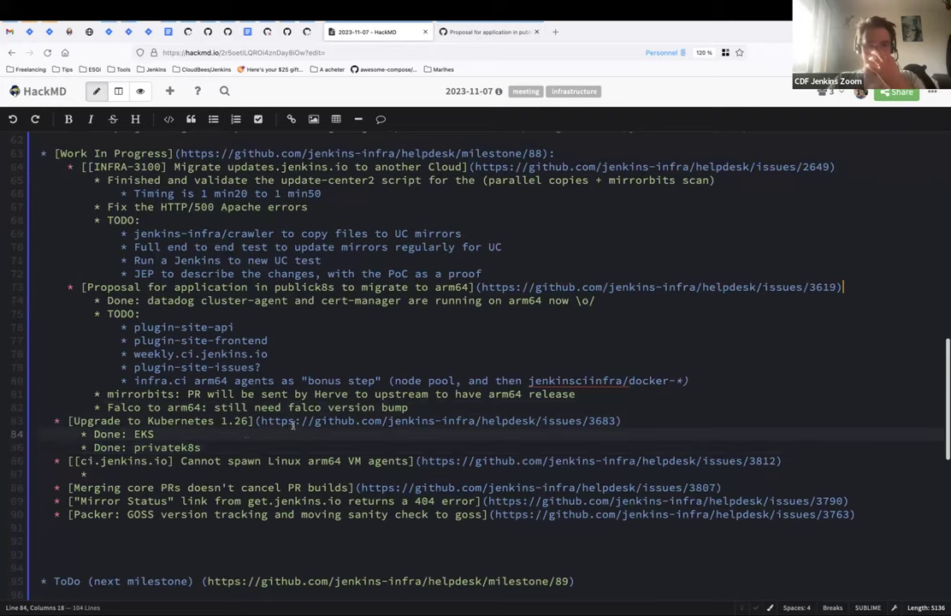
Open the milestone choices on the publick8s arm64 migration issue, dismiss them and close the issue's page.
{"action": "left_click", "coordinate": [257, 421]}
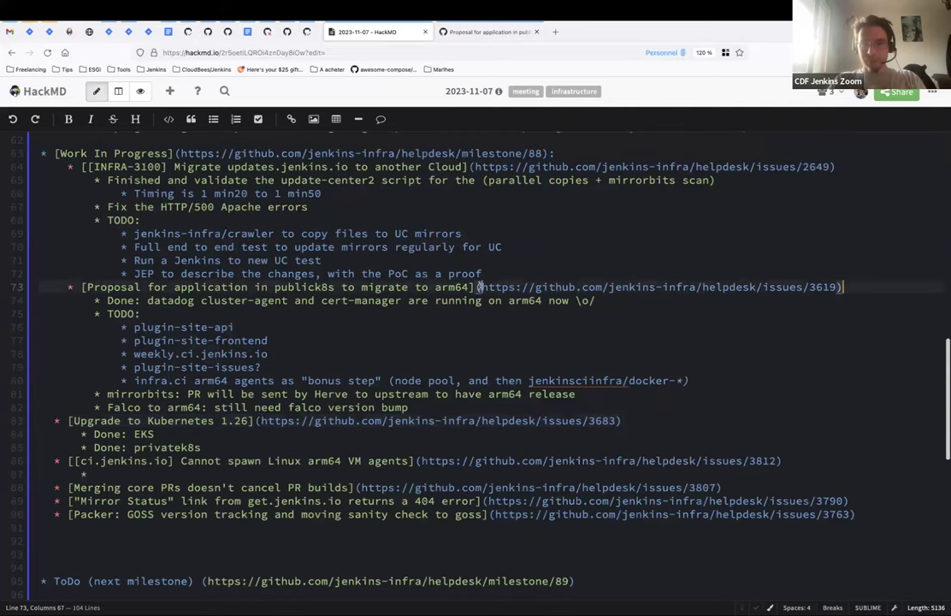
{"action": "left_click", "coordinate": [479, 31]}
{"action": "left_click", "coordinate": [772, 334]}
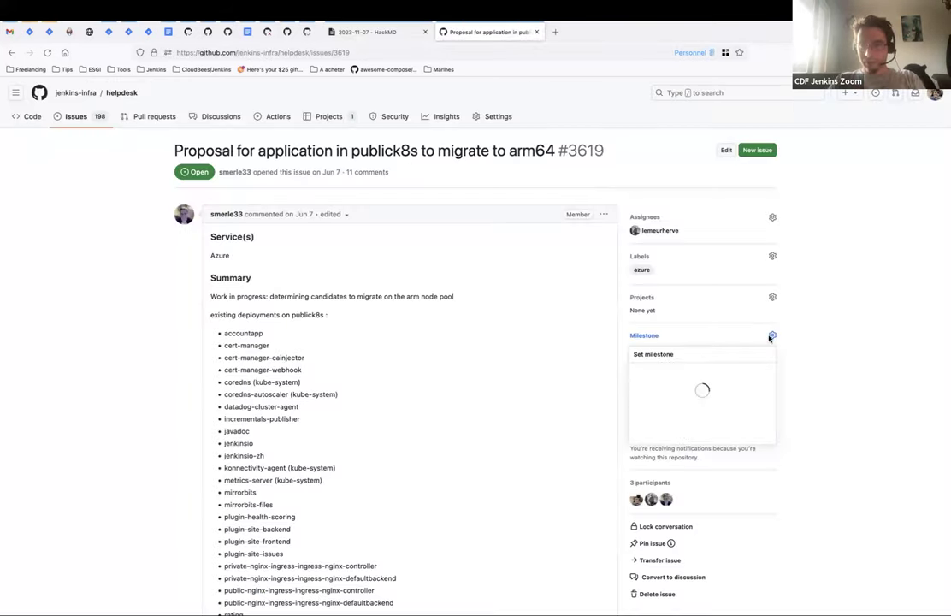
{"action": "left_click", "coordinate": [829, 440]}
{"action": "key", "text": "super+w"}
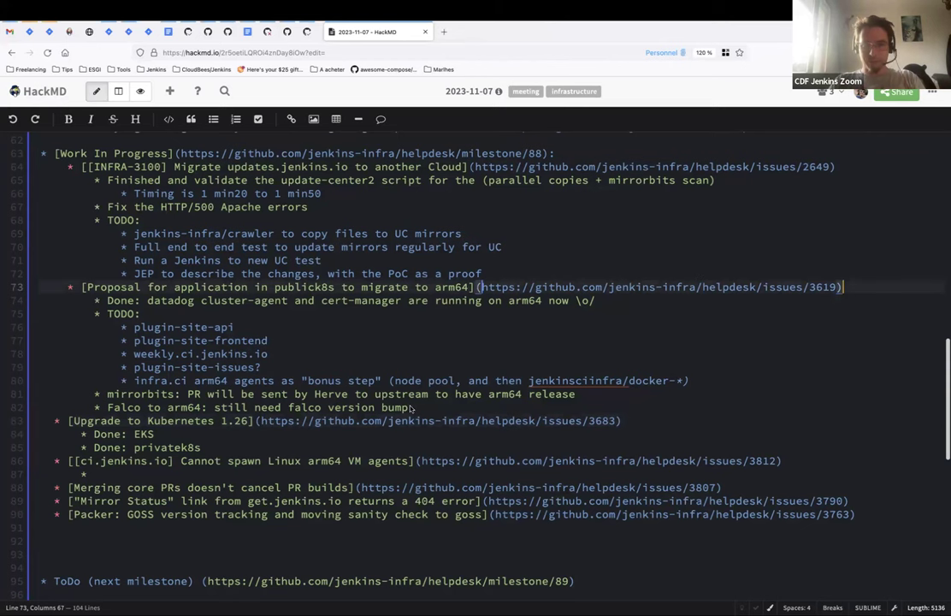
Copy the Kubernetes 1.26 upgrade issue's URL from the notes and open it in a new tab in the Personnel container.
{"action": "left_click", "coordinate": [256, 421]}
{"action": "left_click", "coordinate": [617, 421], "text": "shift"}
{"action": "left_click", "coordinate": [444, 32]}
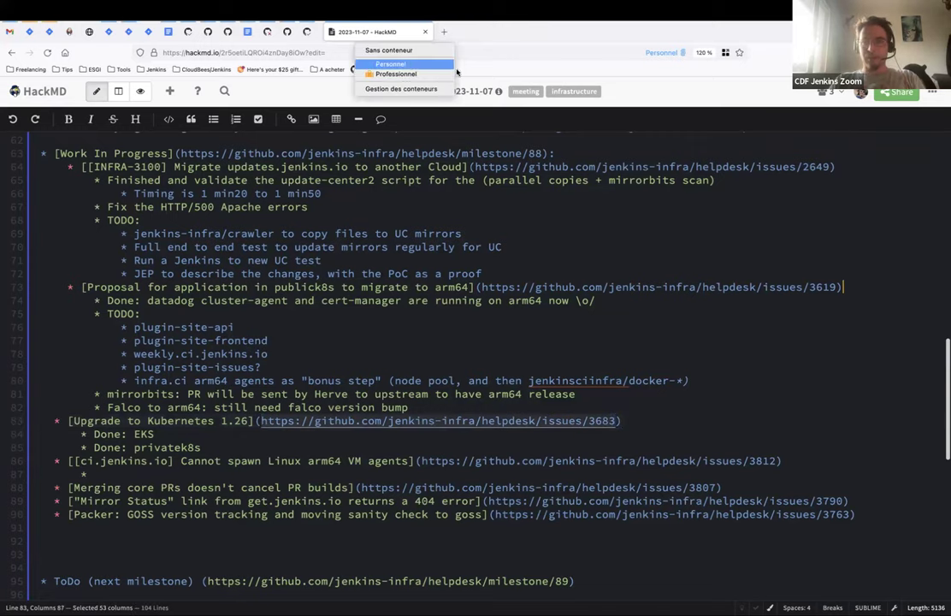
{"action": "left_click", "coordinate": [408, 64]}
{"action": "key", "text": "super+v"}
{"action": "key", "text": "Return"}
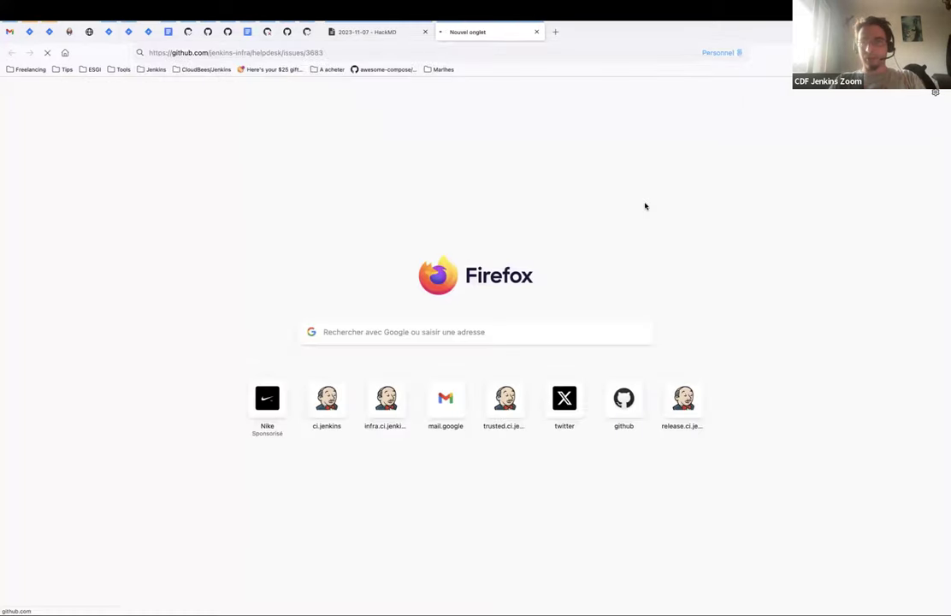
Examine the AWS EKS upgrade update and its Post Mortem note about the VPC-CNI addon in the issue.
{"action": "scroll", "coordinate": [202, 357], "scroll_direction": "down", "scroll_amount": 10}
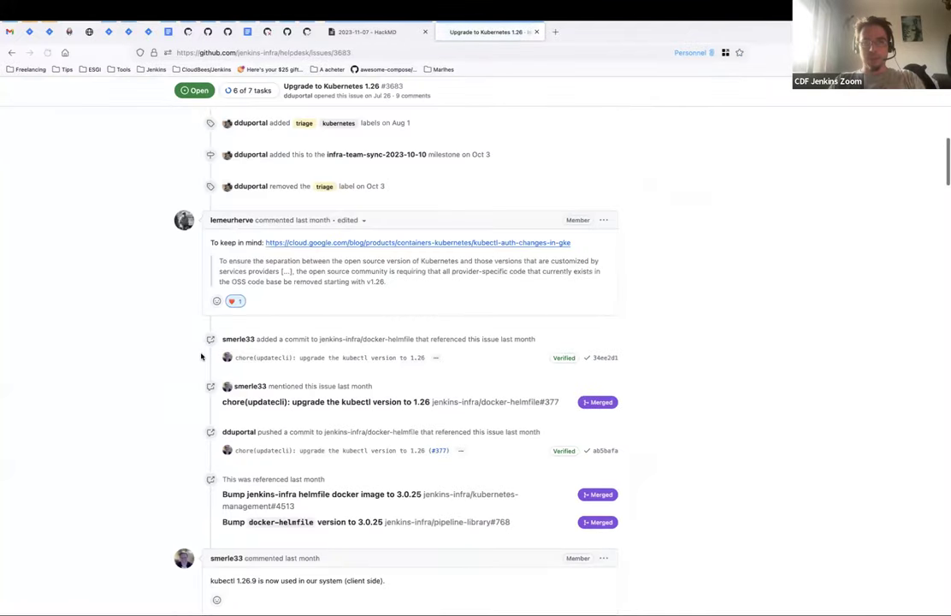
{"action": "scroll", "coordinate": [202, 357], "scroll_direction": "down", "scroll_amount": 15}
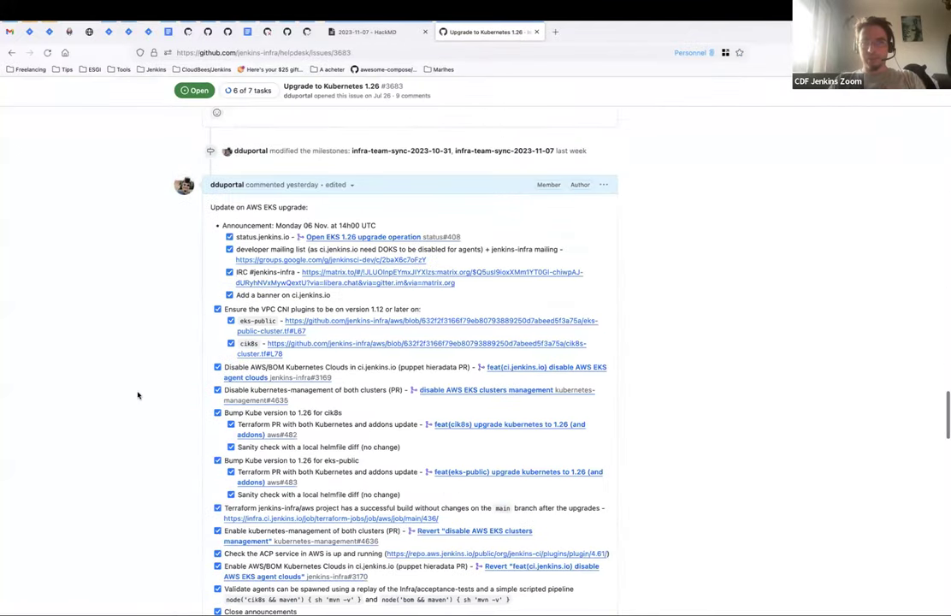
{"action": "scroll", "coordinate": [138, 395], "scroll_direction": "down", "scroll_amount": 5}
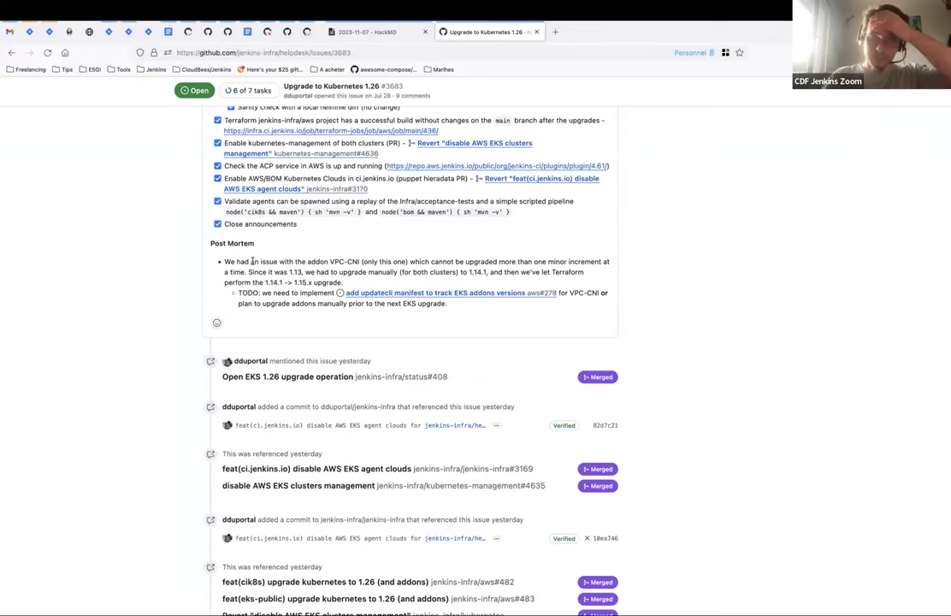
{"action": "triple_click", "coordinate": [252, 261]}
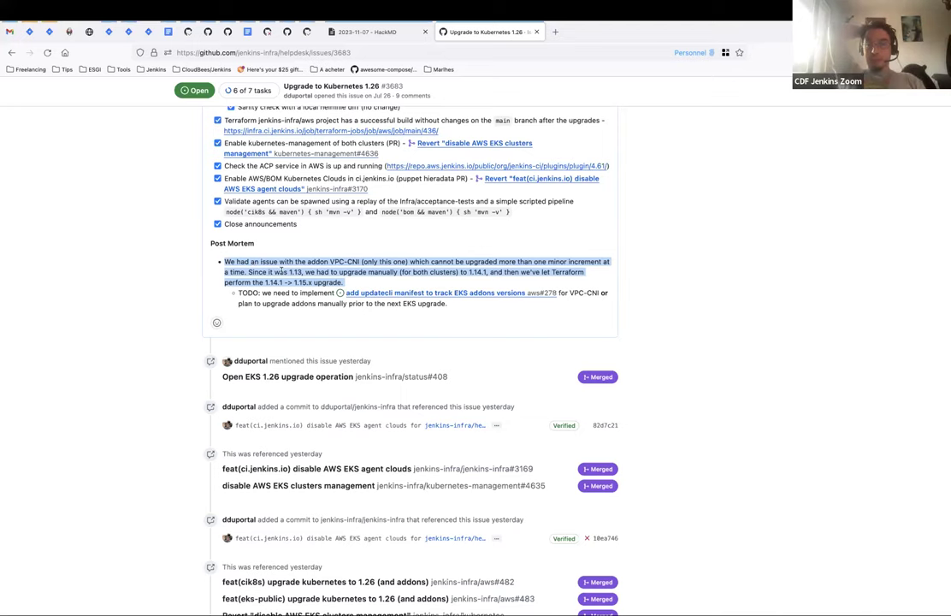
{"action": "left_click", "coordinate": [250, 264]}
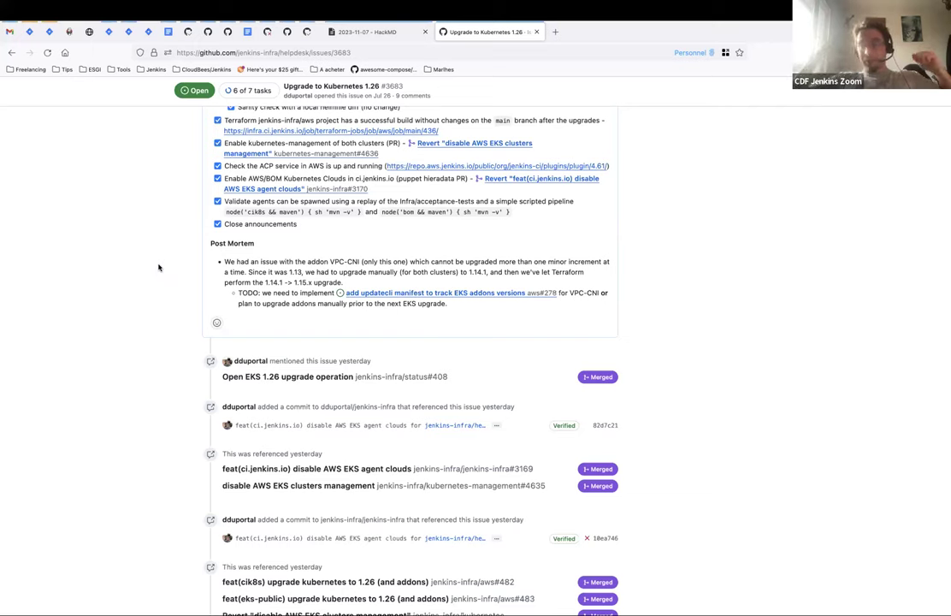
Look at the linked issue "add updatecli manifest to track EKS addons versions" in a new tab, and return to the upgrade issue.
{"action": "right_click", "coordinate": [483, 295]}
{"action": "left_click", "coordinate": [493, 300]}
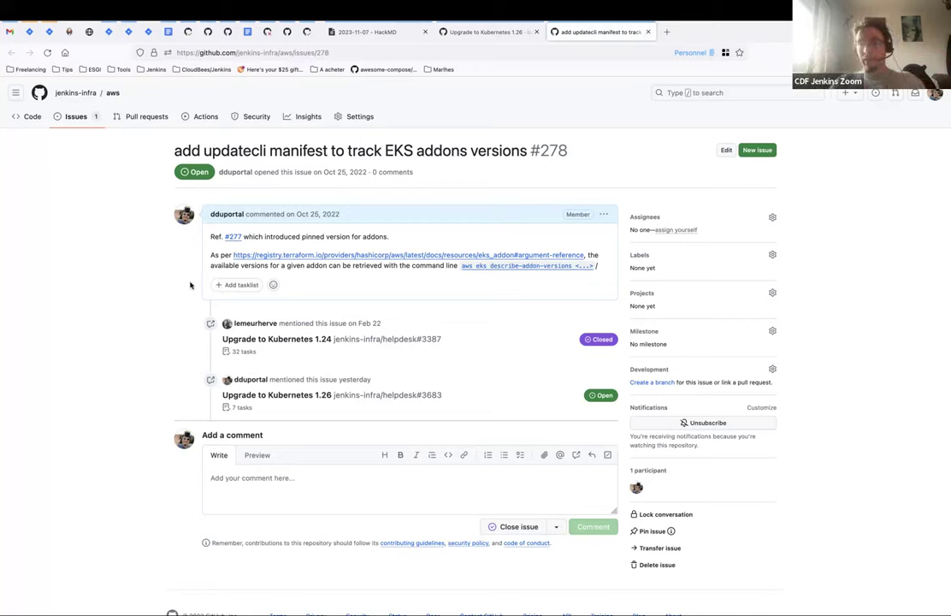
{"action": "left_click", "coordinate": [477, 32]}
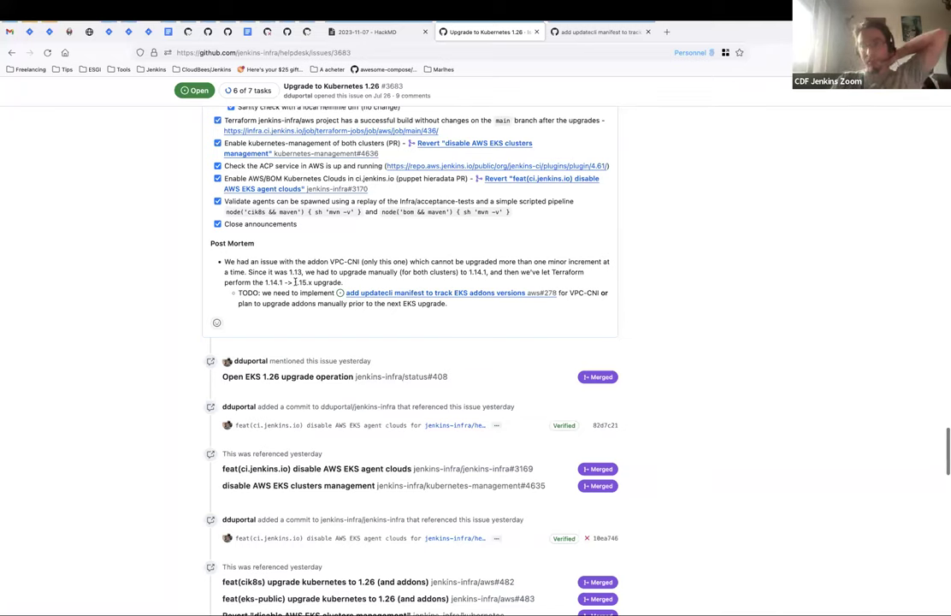
Reread the VPC-CNI addon versions and the related TODO in the EKS Post Mortem.
{"action": "double_click", "coordinate": [302, 282]}
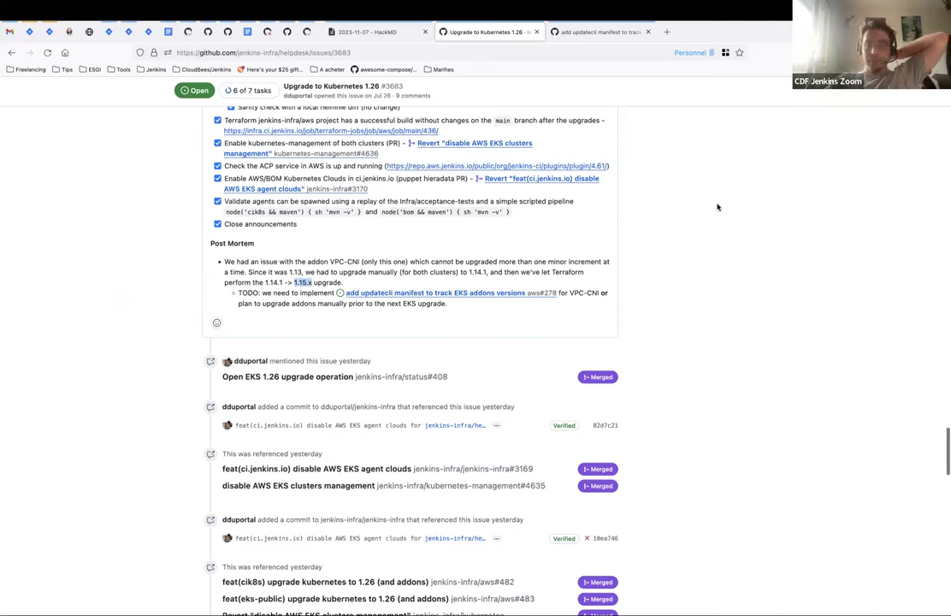
{"action": "left_click_drag", "start_coordinate": [285, 262], "coordinate": [129, 294]}
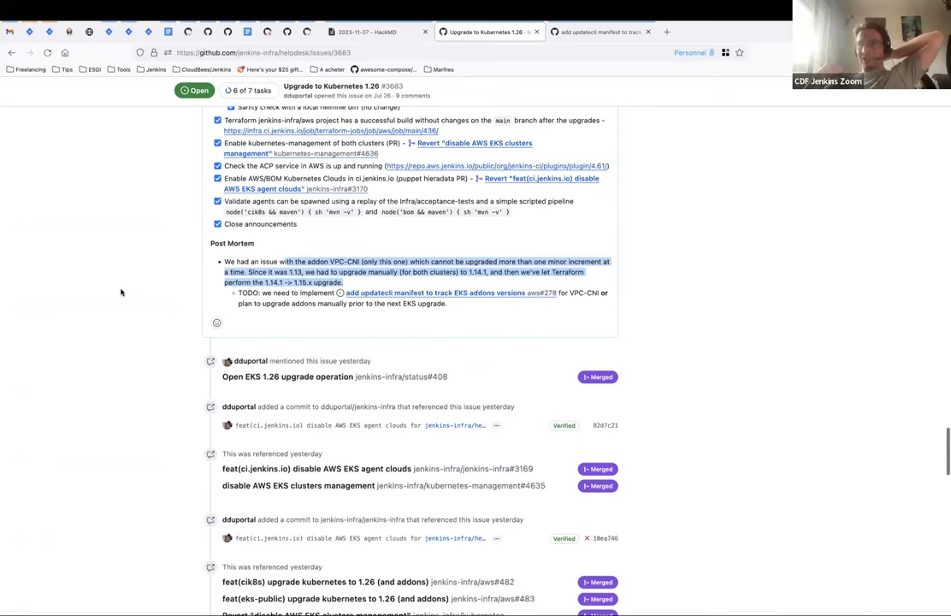
{"action": "left_click", "coordinate": [121, 293]}
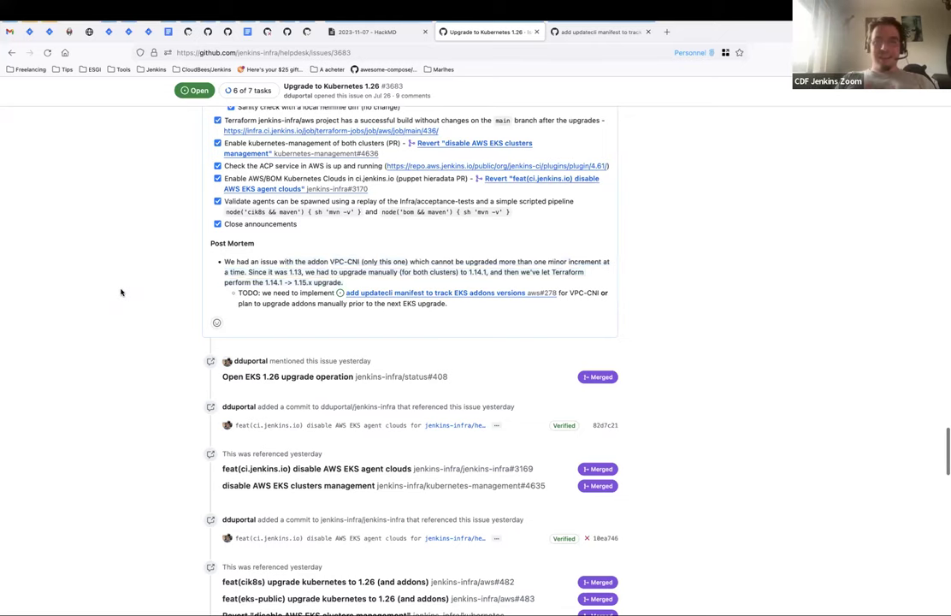
{"action": "triple_click", "coordinate": [251, 272]}
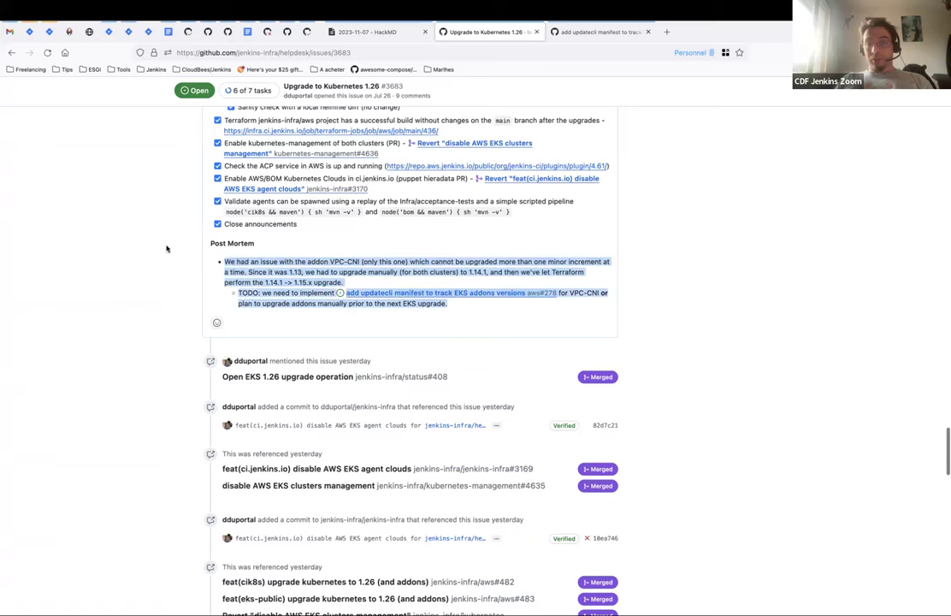
Check off the task "Check for release.ci to be up and running" in the privatek8s checklist of the AKS Upgrade plan.
{"action": "scroll", "coordinate": [102, 256], "scroll_direction": "down", "scroll_amount": 3}
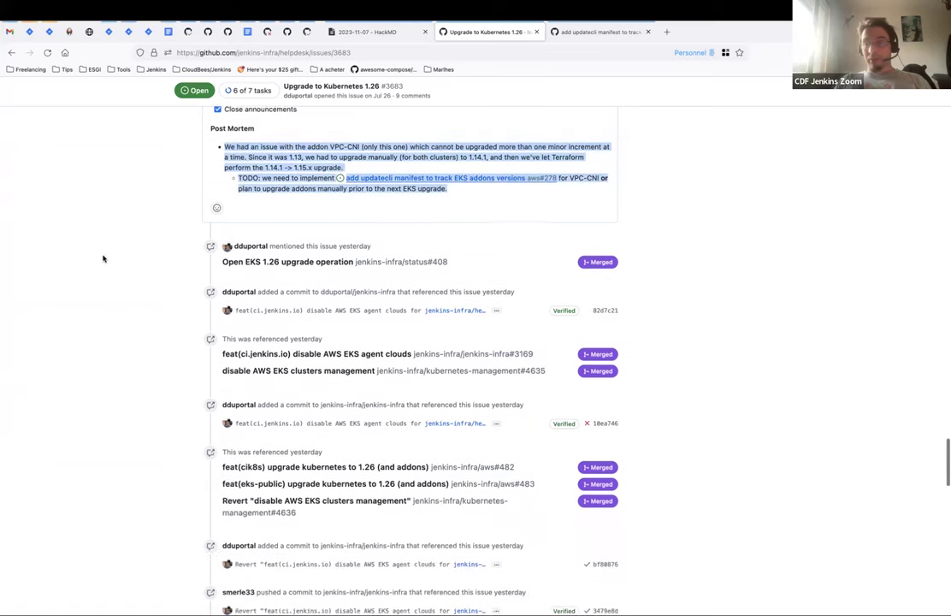
{"action": "scroll", "coordinate": [103, 259], "scroll_direction": "down", "scroll_amount": 7}
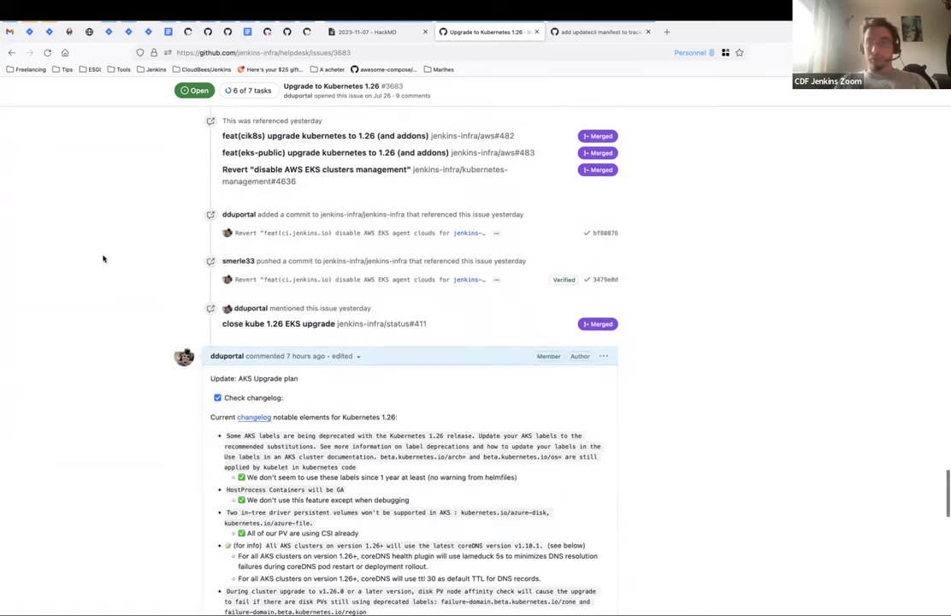
{"action": "scroll", "coordinate": [102, 258], "scroll_direction": "down", "scroll_amount": 3}
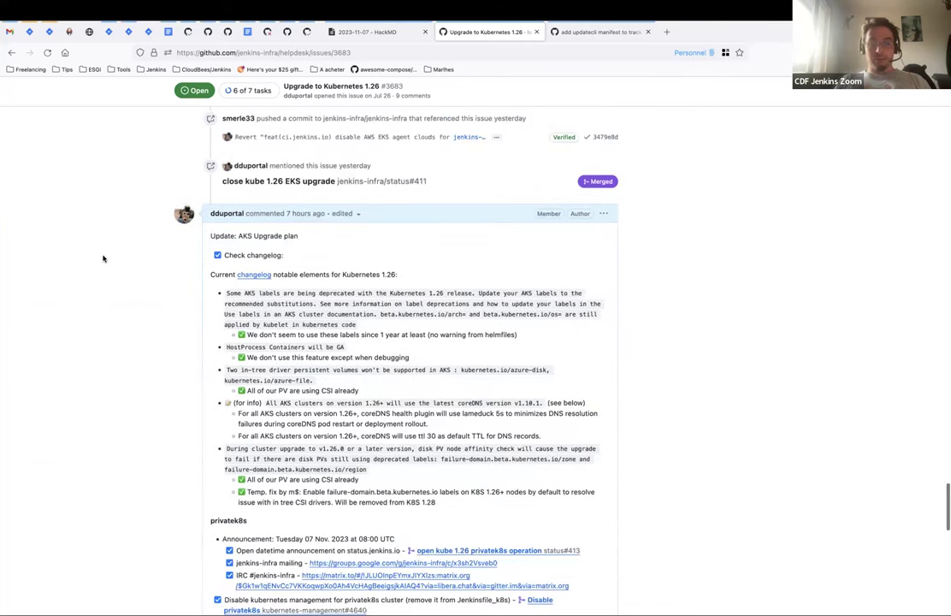
{"action": "scroll", "coordinate": [102, 258], "scroll_direction": "down", "scroll_amount": 4}
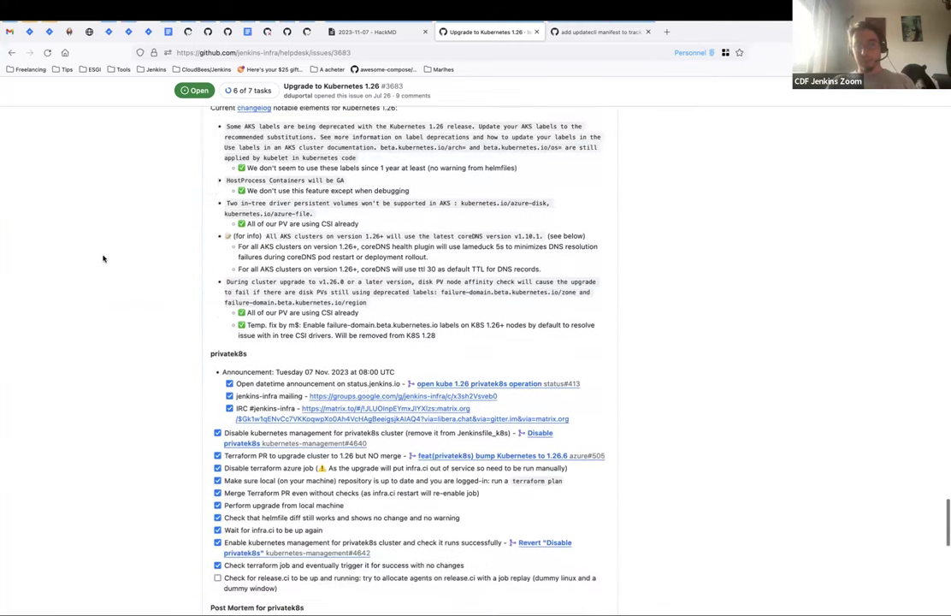
{"action": "scroll", "coordinate": [102, 258], "scroll_direction": "down", "scroll_amount": 2}
{"action": "scroll", "coordinate": [103, 258], "scroll_direction": "down", "scroll_amount": 4}
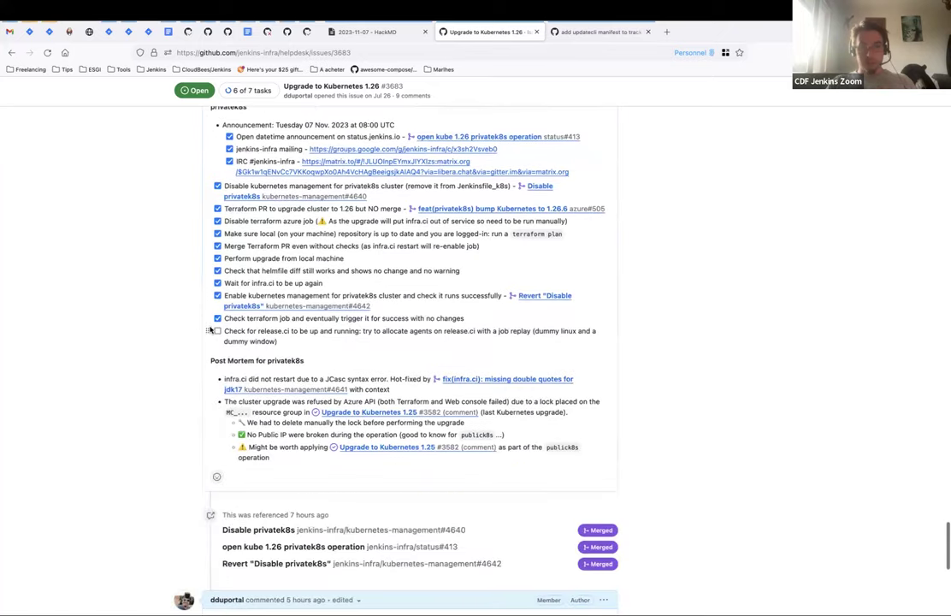
{"action": "triple_click", "coordinate": [218, 333]}
{"action": "left_click", "coordinate": [134, 324]}
Examine the Post Mortem for privatek8s, in particular the item about the JCasc syntax error and its hot-fix pull request.
{"action": "scroll", "coordinate": [134, 323], "scroll_direction": "down", "scroll_amount": 2}
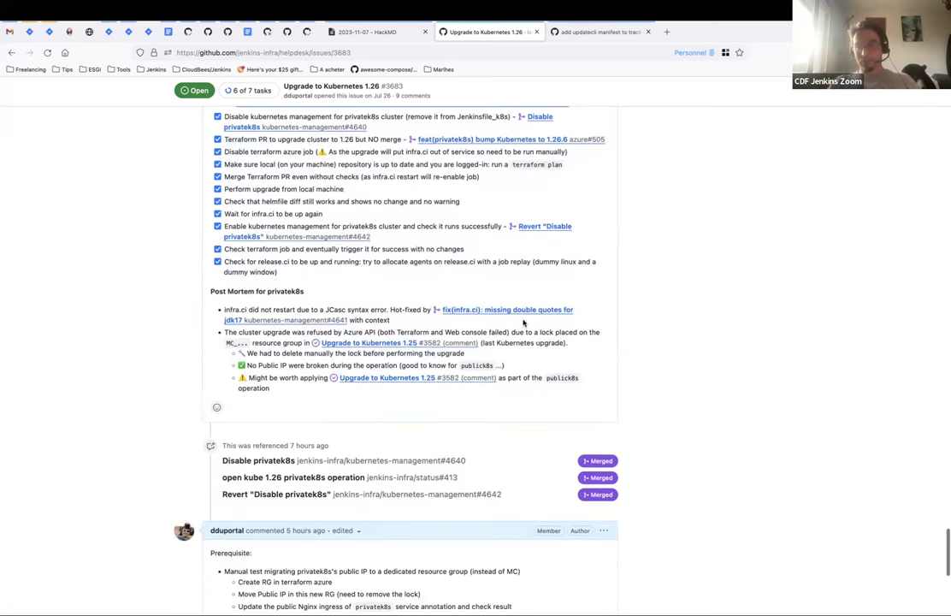
{"action": "mouse_move", "coordinate": [518, 315]}
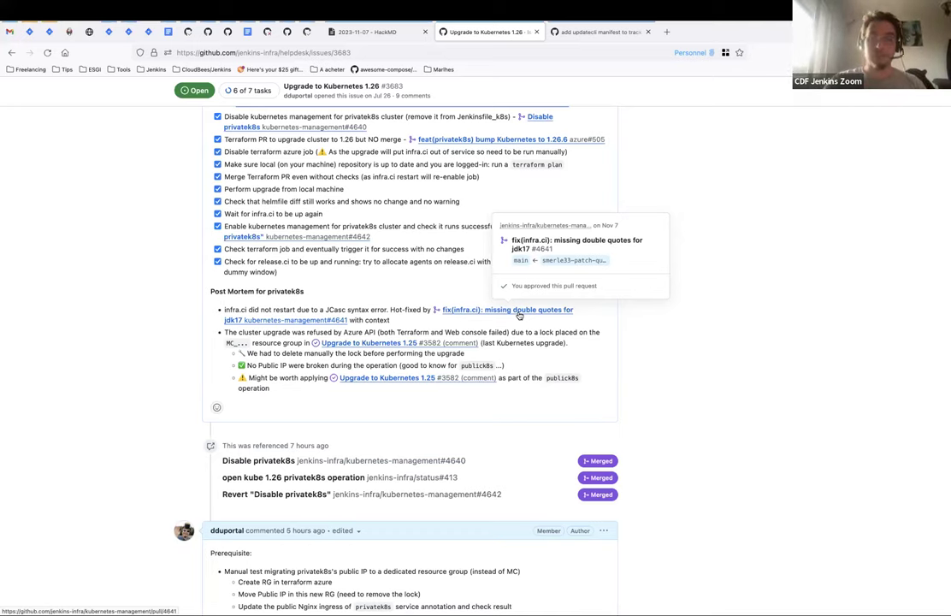
{"action": "triple_click", "coordinate": [382, 308]}
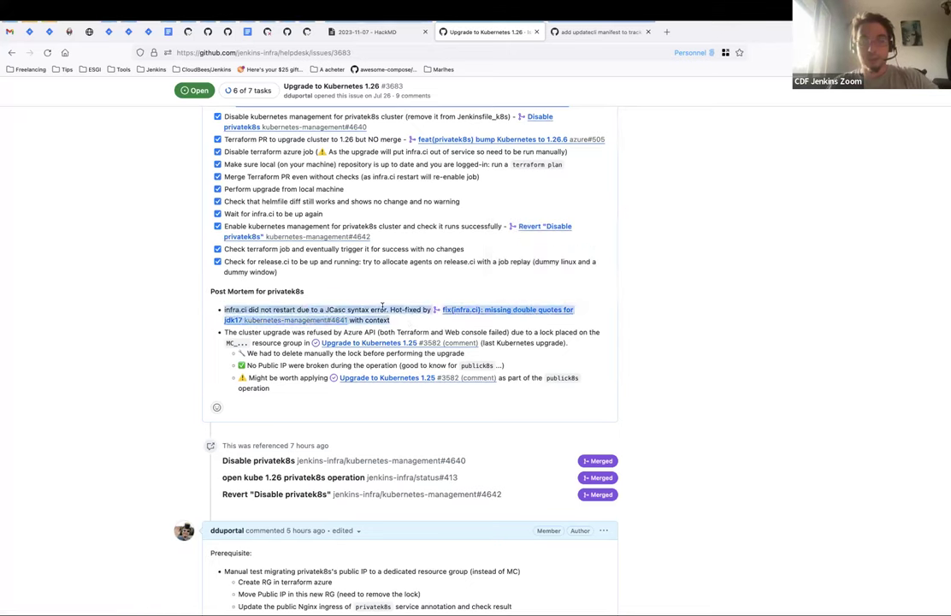
{"action": "left_click", "coordinate": [138, 314]}
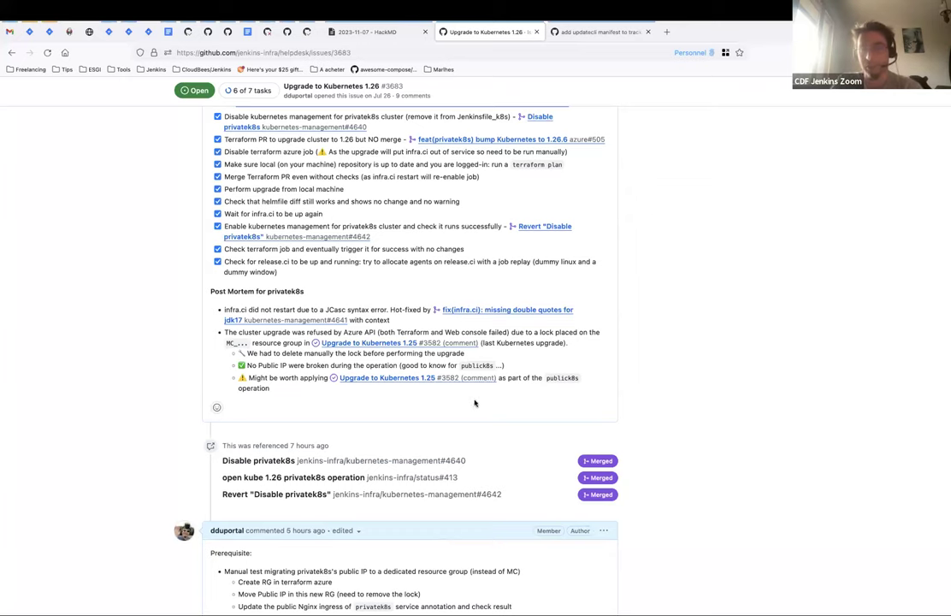
Open the linked "Upgrade to Kubernetes 1.25" comment in a new tab and read the Azure load balancer resource group label.
{"action": "right_click", "coordinate": [430, 380]}
{"action": "left_click", "coordinate": [439, 385]}
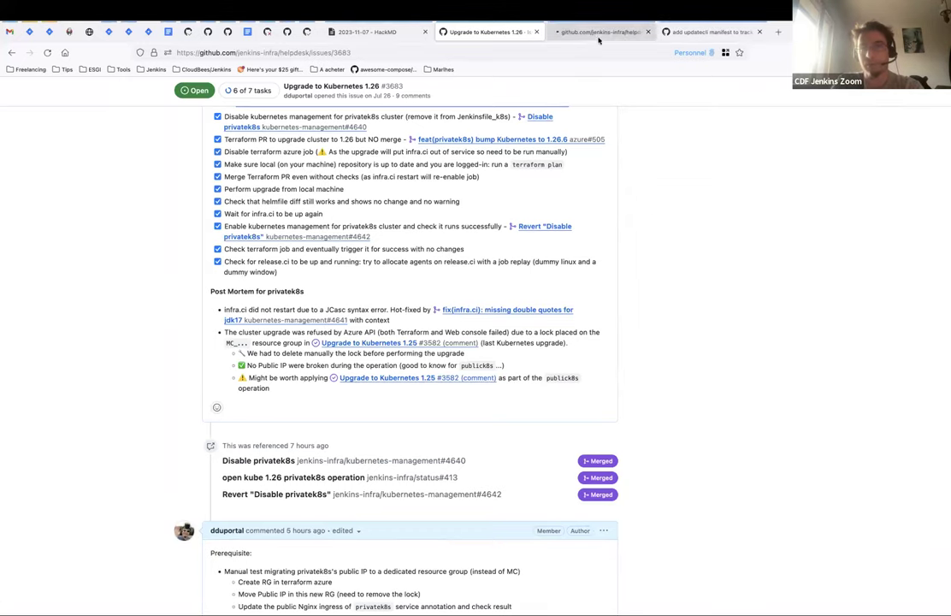
{"action": "left_click", "coordinate": [599, 32]}
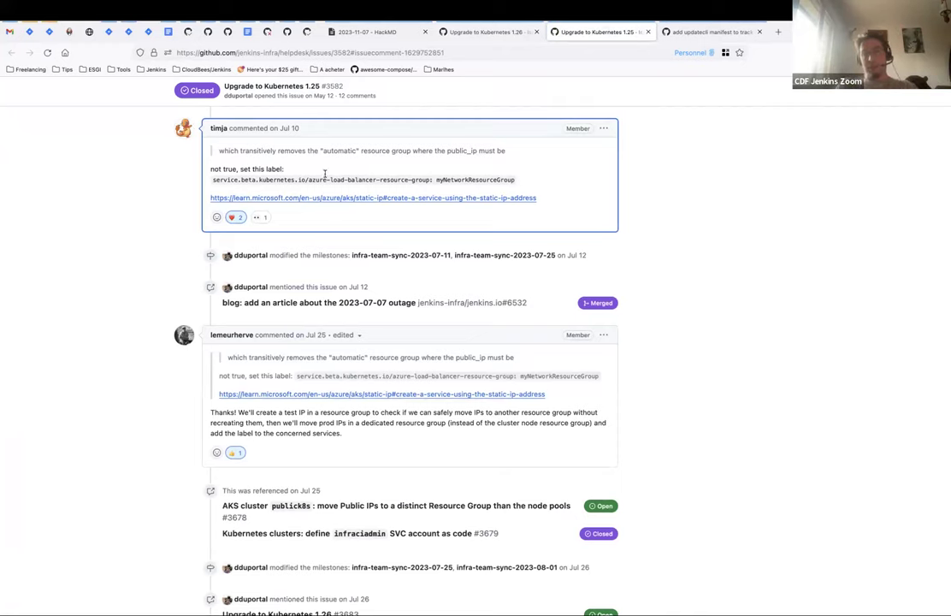
{"action": "triple_click", "coordinate": [300, 186]}
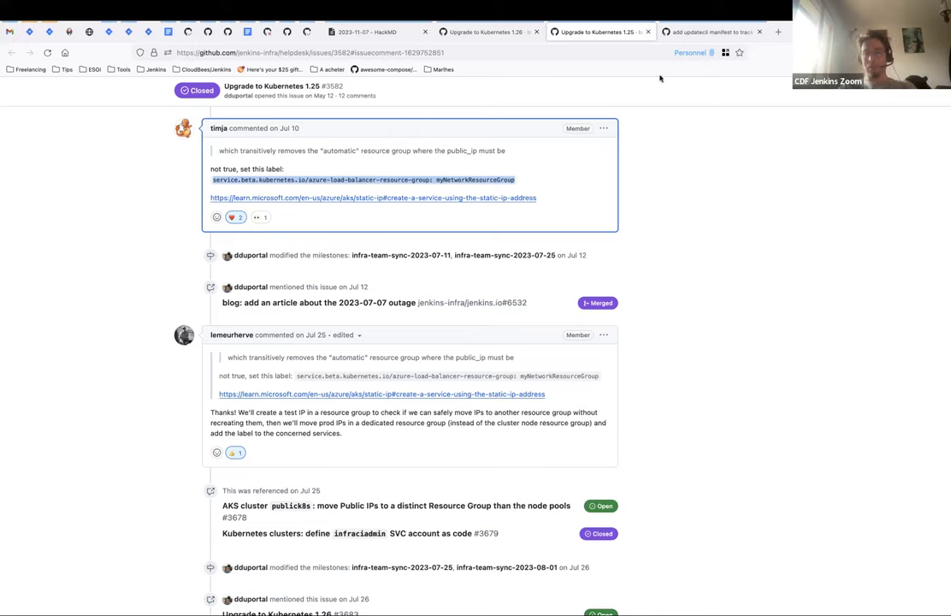
{"action": "left_click", "coordinate": [679, 130]}
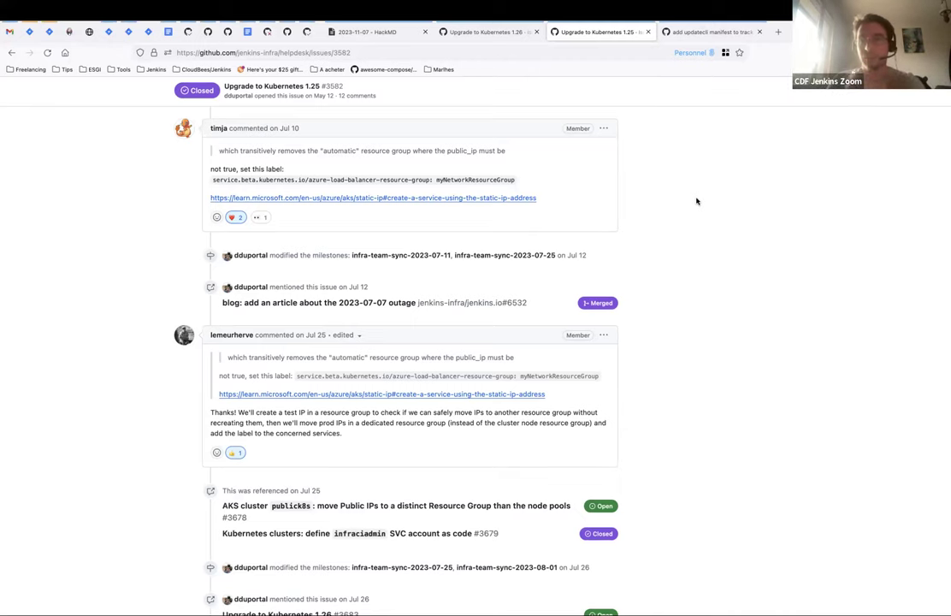
Return to the HackMD meeting notes and add the item "TODO: publick8s" below "Done: privatek8s".
{"action": "left_click", "coordinate": [484, 34]}
{"action": "left_click", "coordinate": [360, 32]}
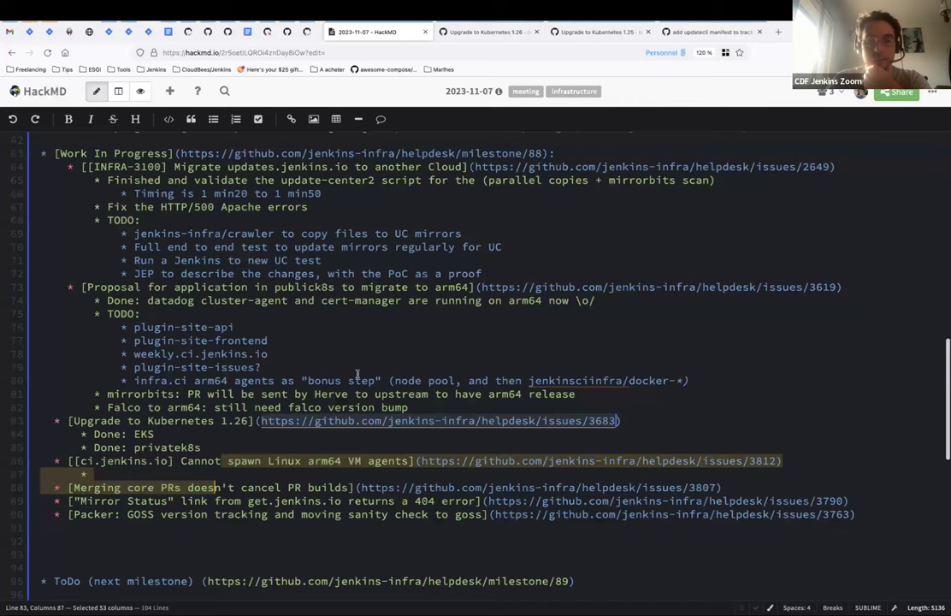
{"action": "left_click", "coordinate": [213, 452]}
{"action": "key", "text": "Return"}
{"action": "type", "text": "TODO"}
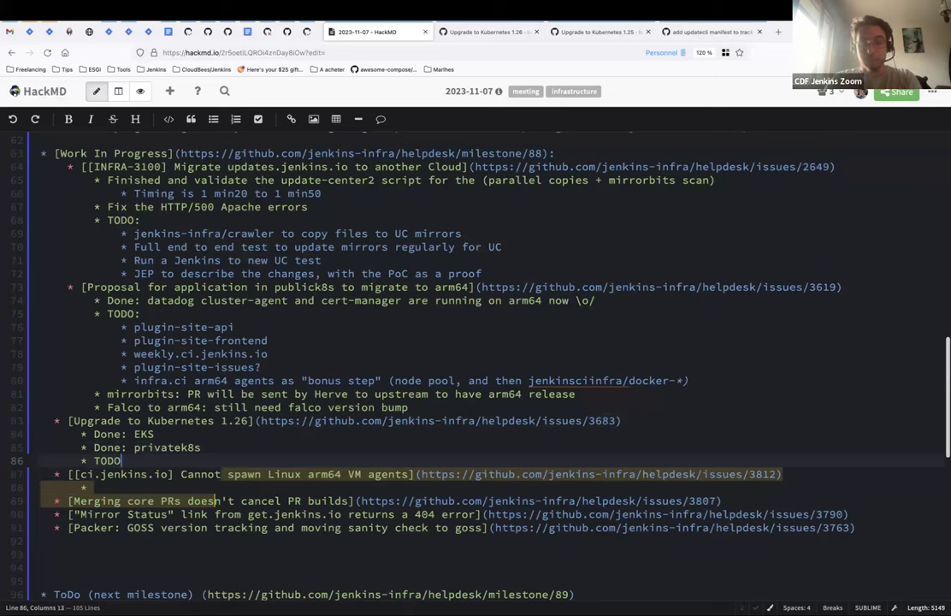
{"action": "type", "text": ":"}
{"action": "key", "text": "Return"}
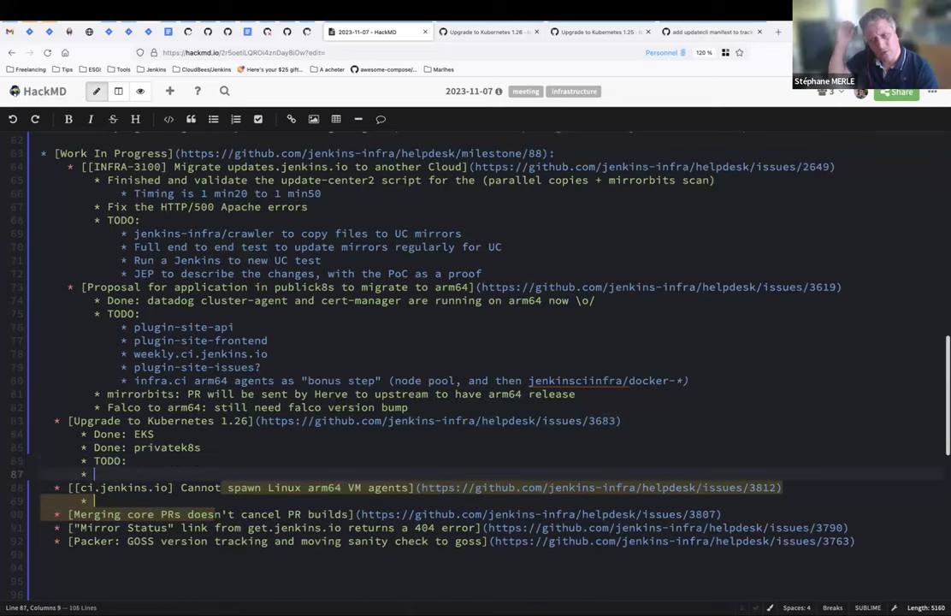
{"action": "left_click", "coordinate": [134, 461]}
{"action": "type", "text": "publick8s"}
Add a nested item under "TODO: publick8s": "We need to move public IP to another RG and move the lock, to avoid blocking RG `MC_*`.".
{"action": "left_click", "coordinate": [83, 474]}
{"action": "key", "text": "Tab"}
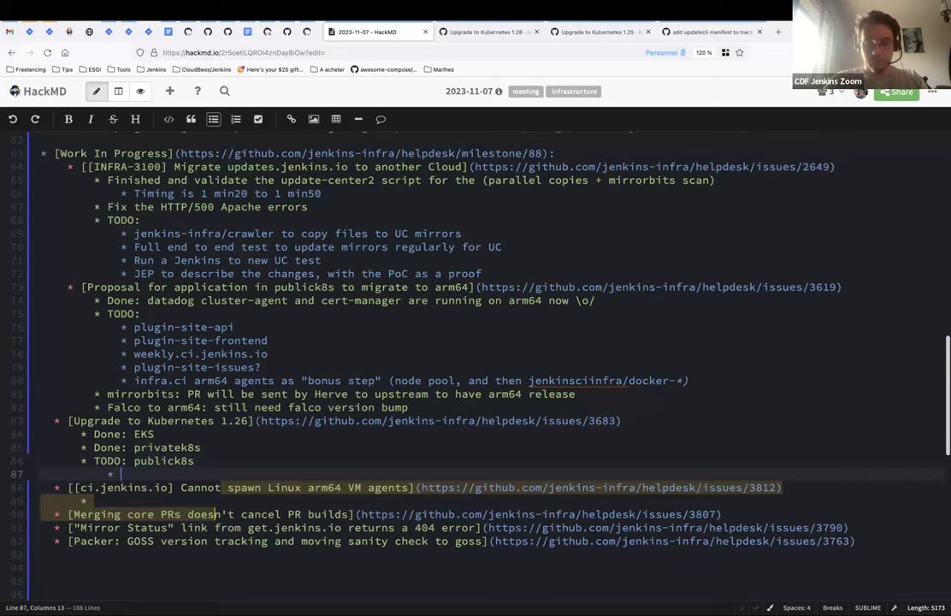
{"action": "type", "text": "We need to chec"}
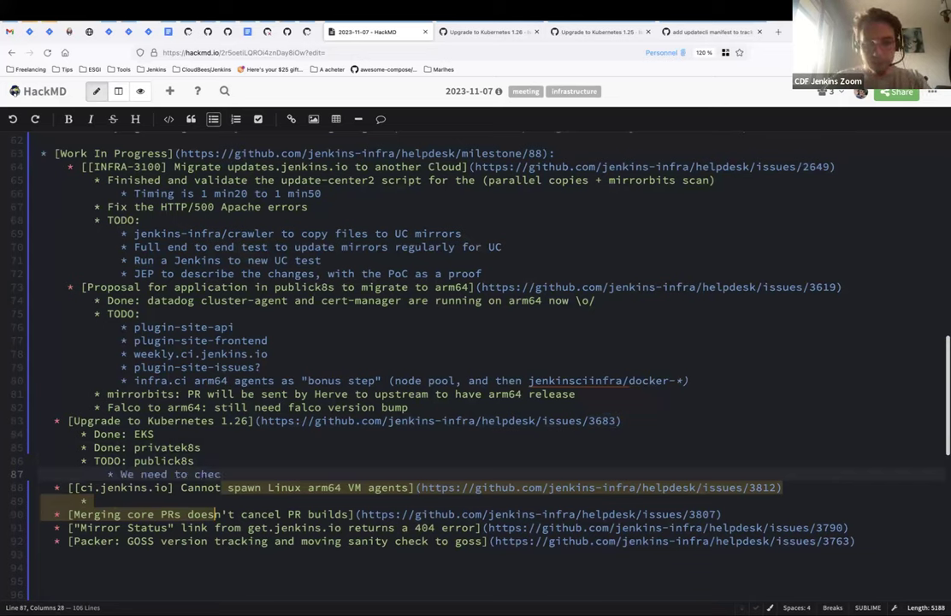
{"action": "key", "text": "BackSpace"}
{"action": "type", "text": "move public "}
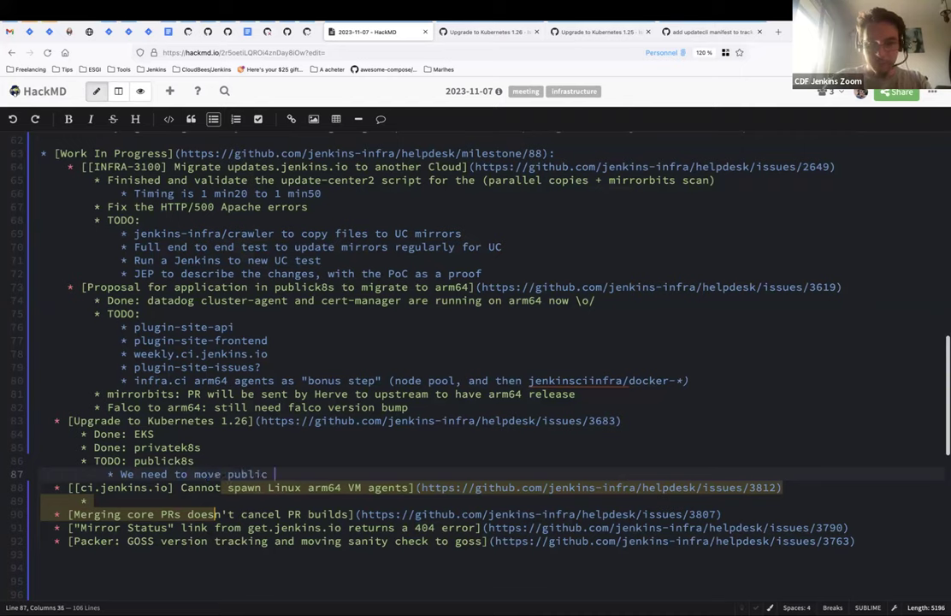
{"action": "type", "text": "IP to antoehr"}
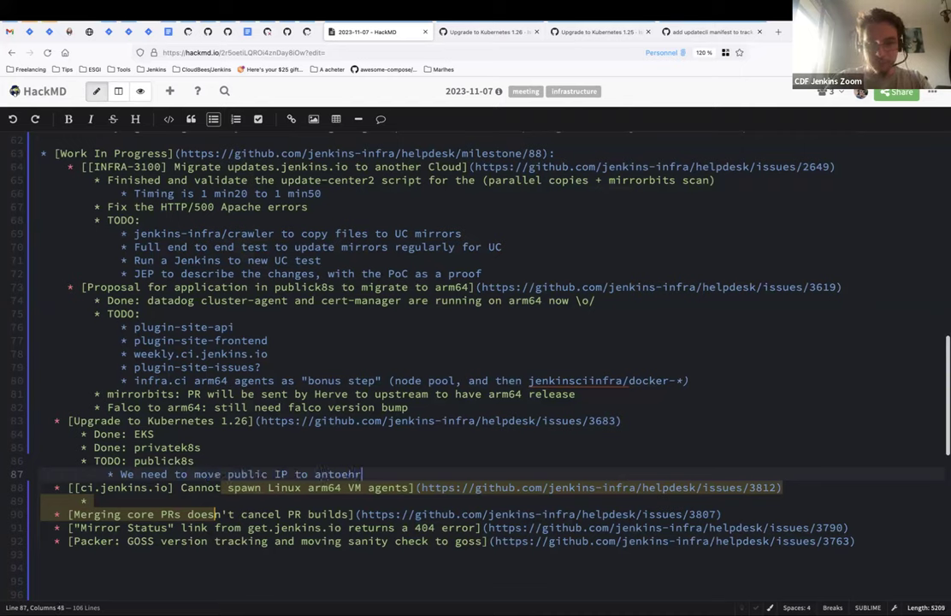
{"action": "key", "text": "BackSpace"}
{"action": "key", "text": "BackSpace"}
{"action": "key", "text": "BackSpace"}
{"action": "key", "text": "BackSpace"}
{"action": "key", "text": "BackSpace"}
{"action": "key", "text": "BackSpace"}
{"action": "key", "text": "BackSpace"}
{"action": "type", "text": "other R"}
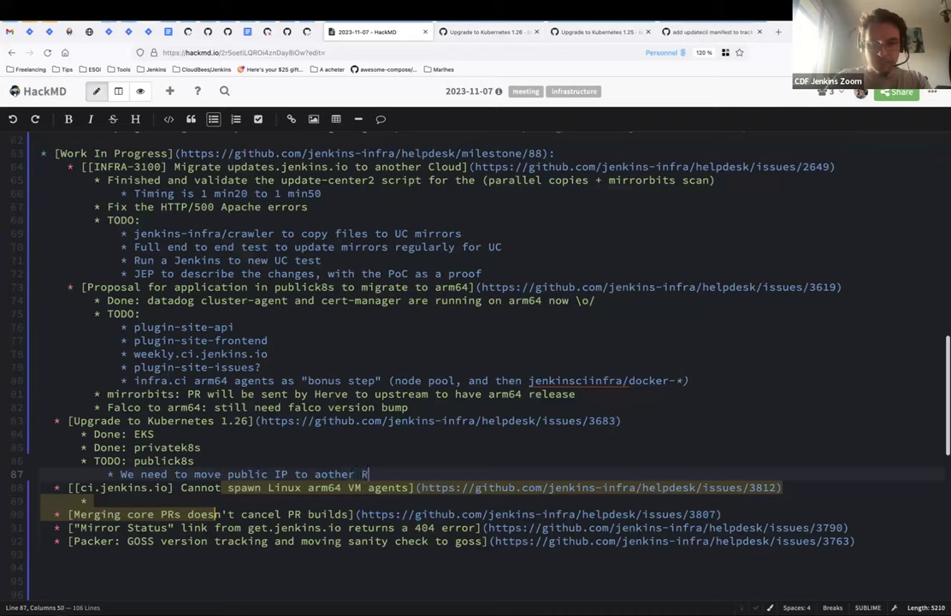
{"action": "type", "text": "G and move "}
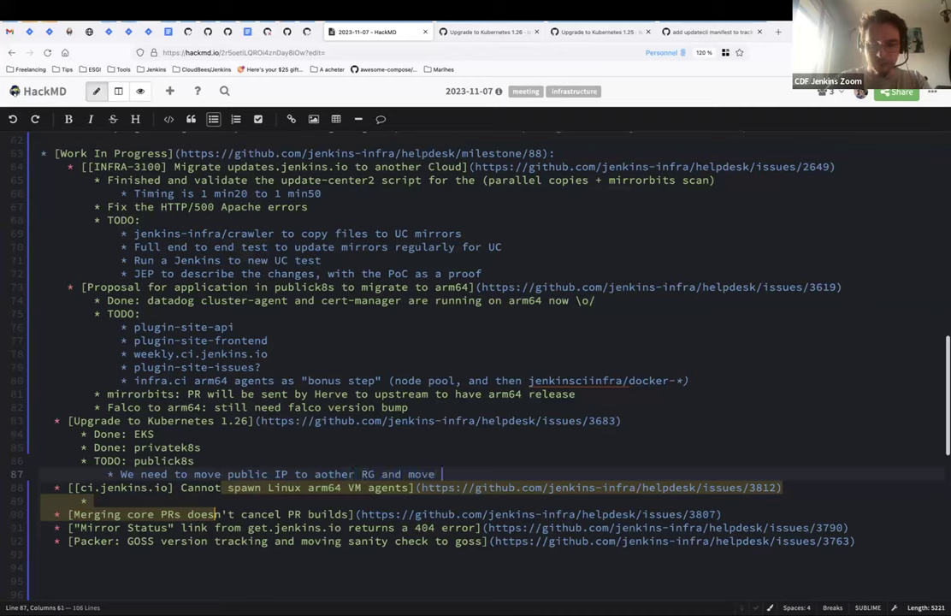
{"action": "type", "text": "the lock, t"}
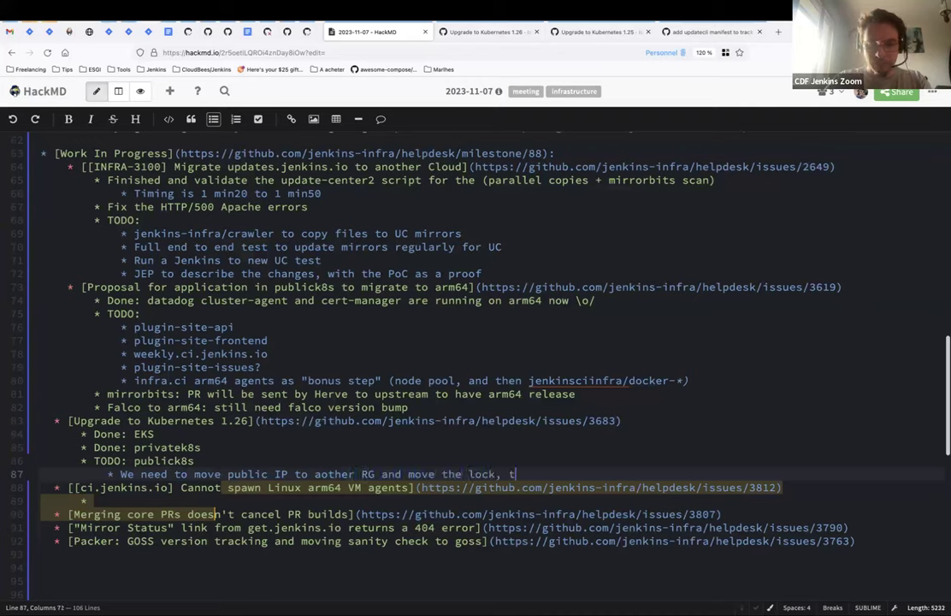
{"action": "type", "text": "o avoid blocking "}
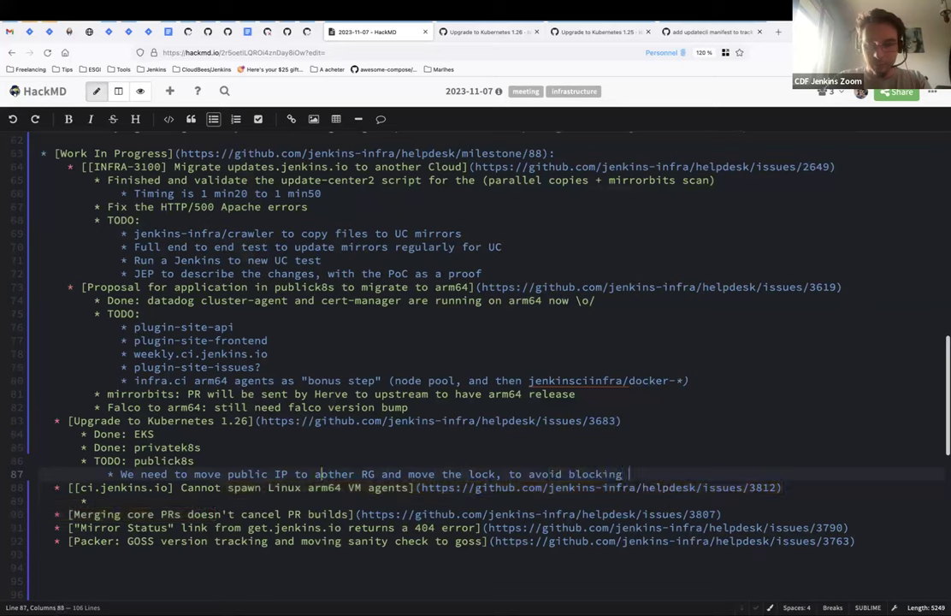
{"action": "type", "text": "RG `Wc"}
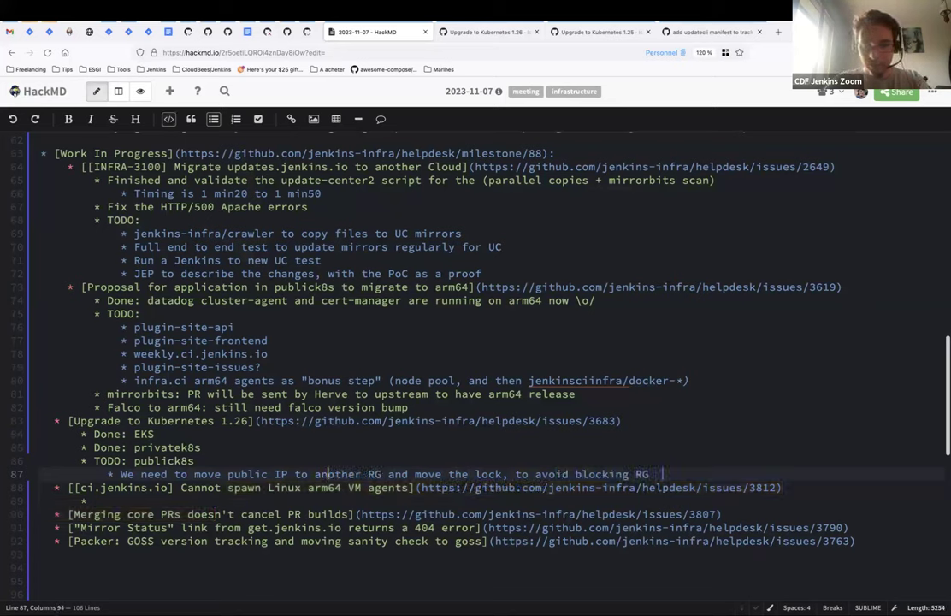
{"action": "type", "text": "_*`. "}
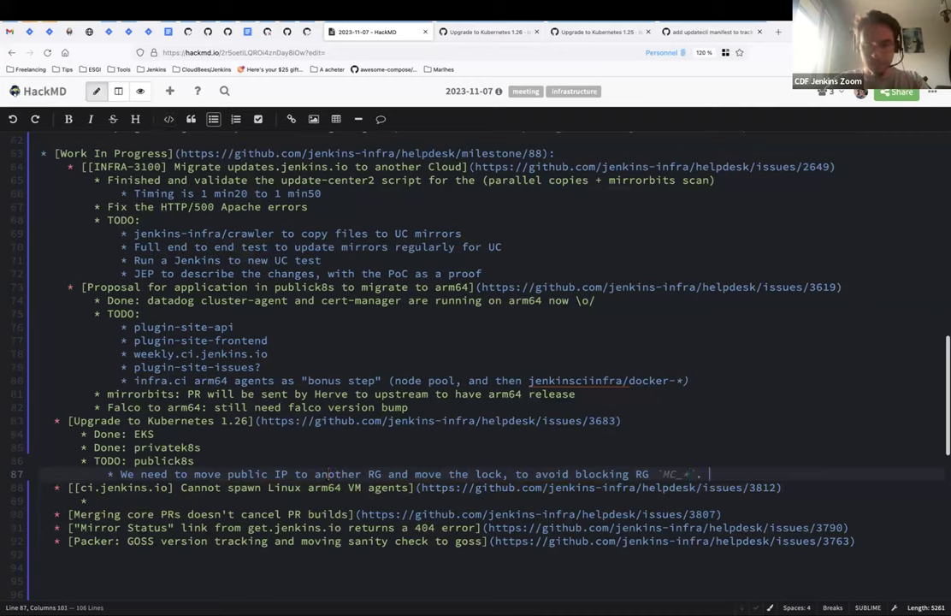
Extend the public IP item with the sentence "To be tested on the privatek8s cluster".
{"action": "type", "text": "To be tested on "}
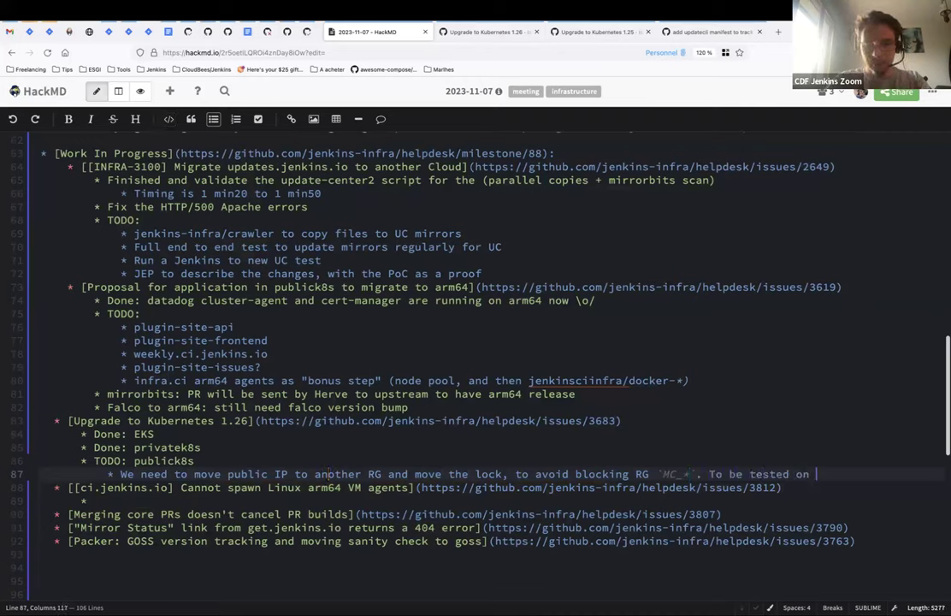
{"action": "type", "text": "the privatek8s clisyter"}
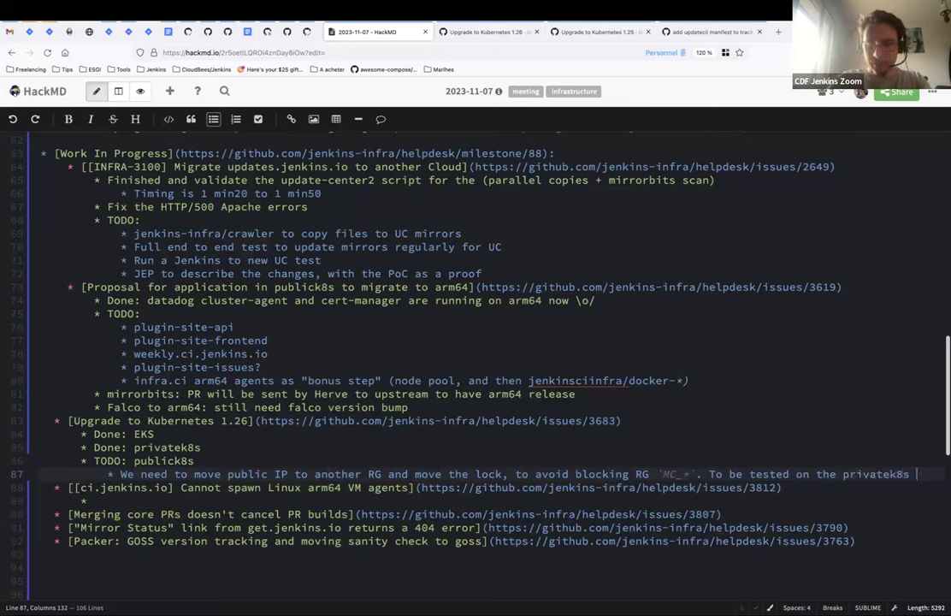
{"action": "key", "text": "Left"}
{"action": "key", "text": "Left"}
{"action": "key", "text": "Left"}
{"action": "key", "text": "Left"}
{"action": "key", "text": "Left"}
{"action": "key", "text": "BackSpace"}
{"action": "type", "text": "u"}
{"action": "key", "text": "Right"}
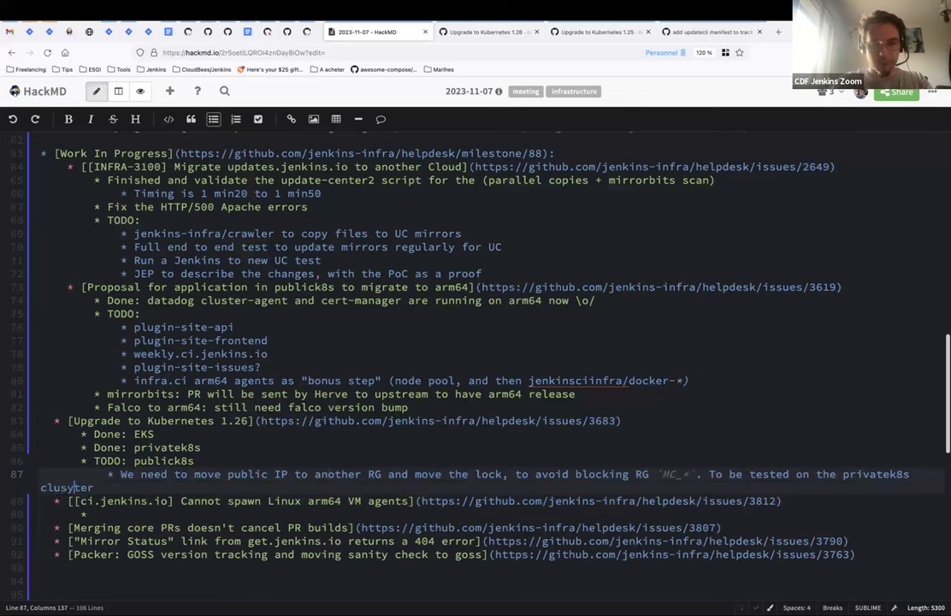
{"action": "key", "text": "Delete"}
{"action": "key", "text": "End"}
Add the item "Falco upgrade" below the public IP item at the same level.
{"action": "key", "text": "Return"}
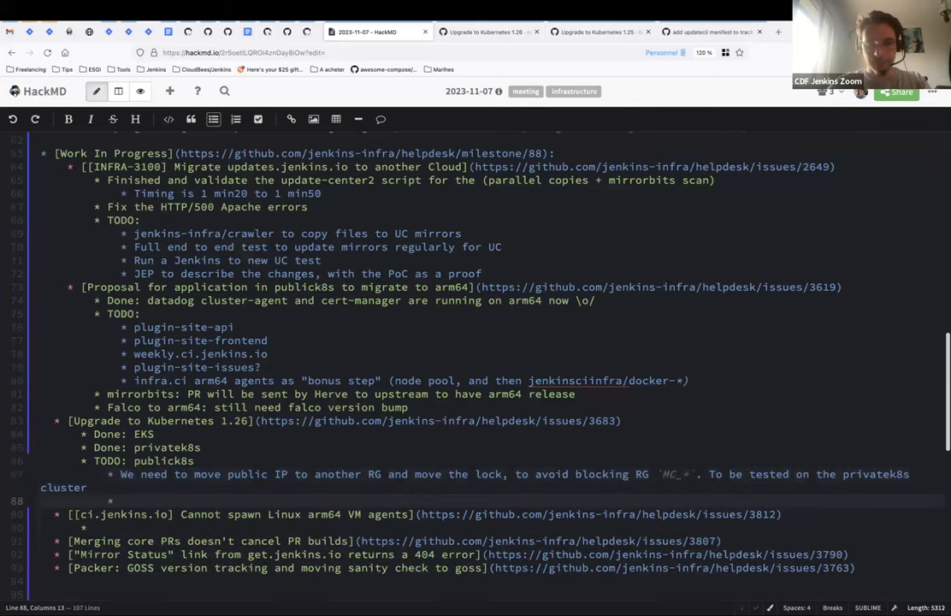
{"action": "type", "text": "Falc upgrade"}
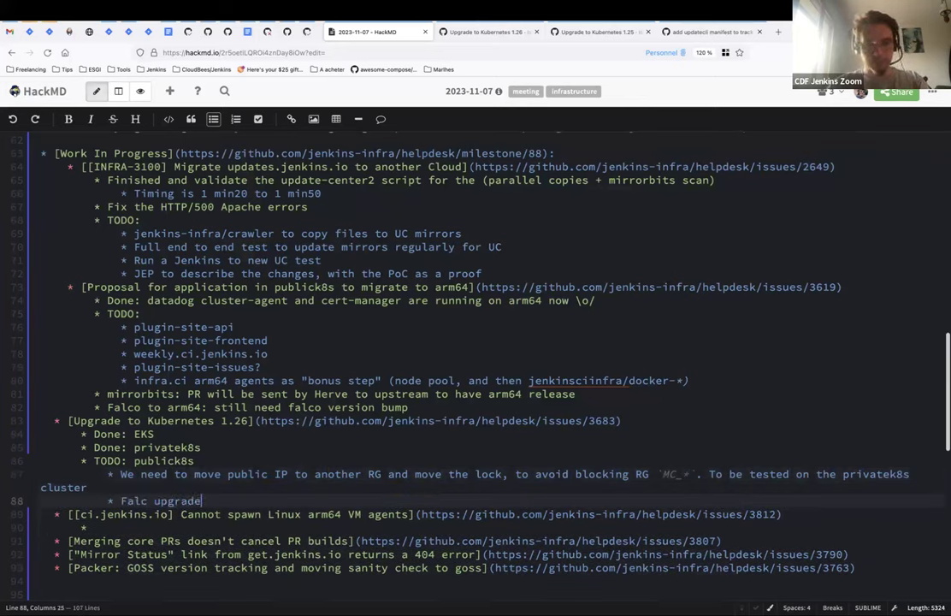
{"action": "type", "text": "o"}
{"action": "key", "text": "End"}
Add the item "Then public. Later today or tomorrow (depends on the time)" below "Falco upgrade".
{"action": "key", "text": "Return"}
{"action": "type", "text": "Then "}
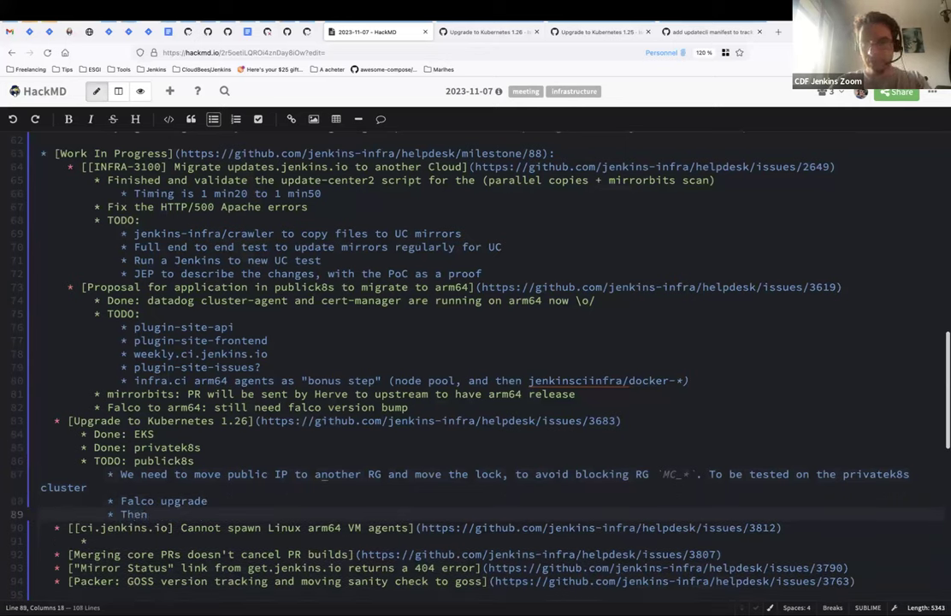
{"action": "type", "text": "public. "}
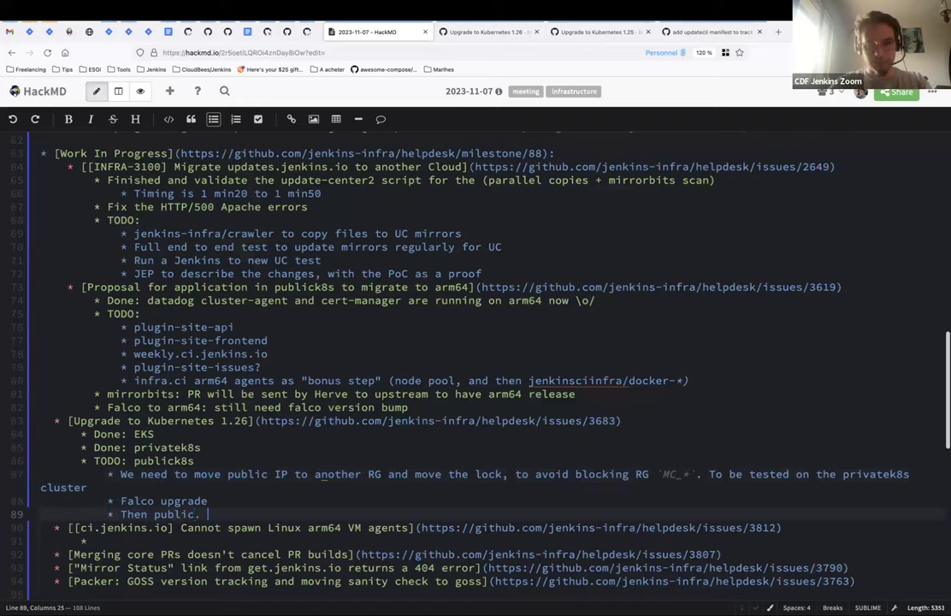
{"action": "type", "text": "Later toda"}
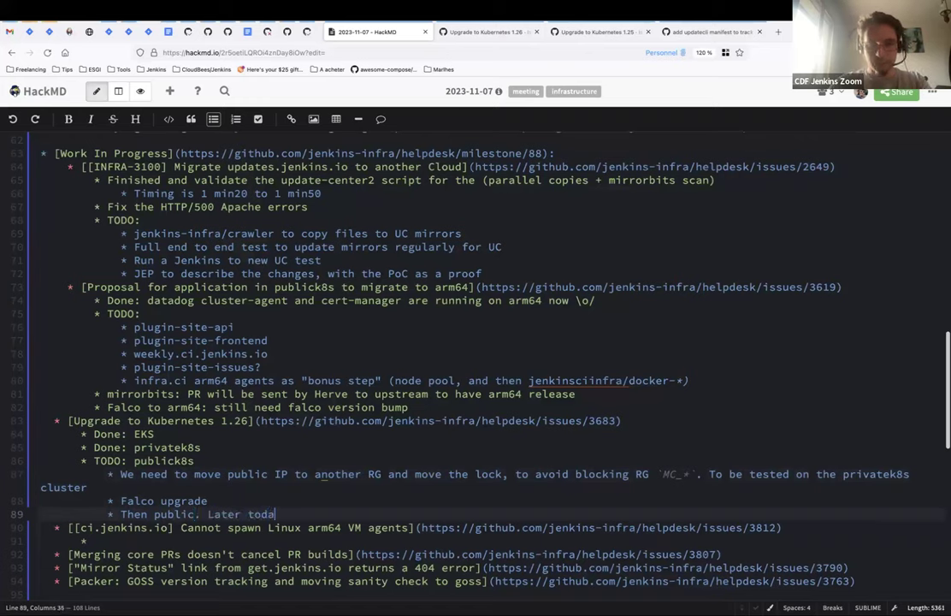
{"action": "type", "text": "y or tomorrow ()"}
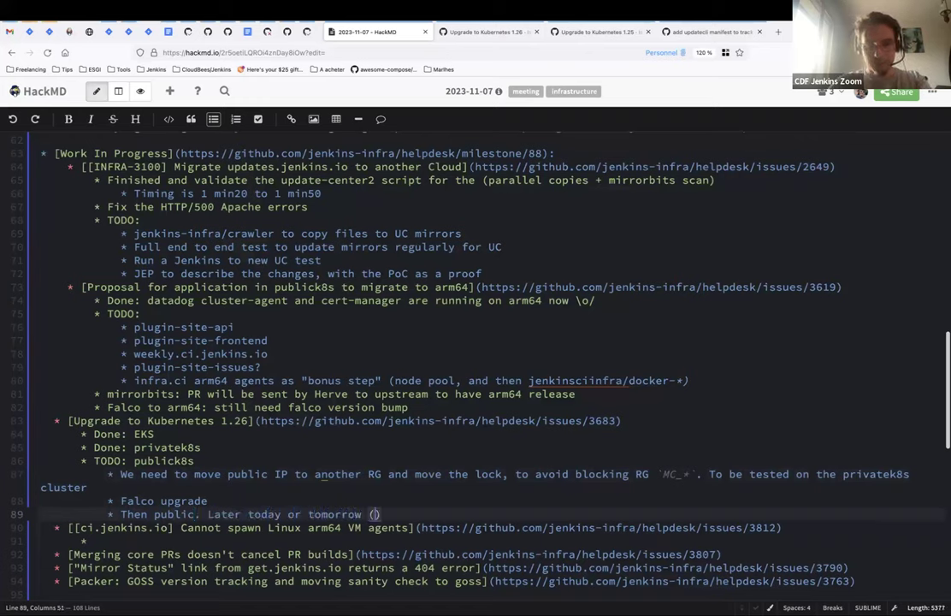
{"action": "type", "text": "depends on the ti"}
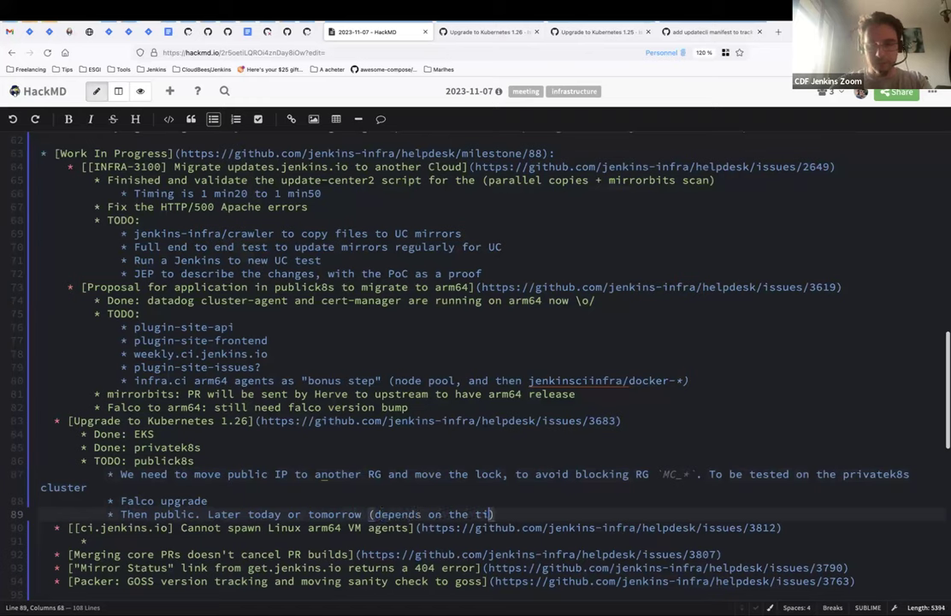
{"action": "type", "text": "me"}
{"action": "key", "text": "End"}
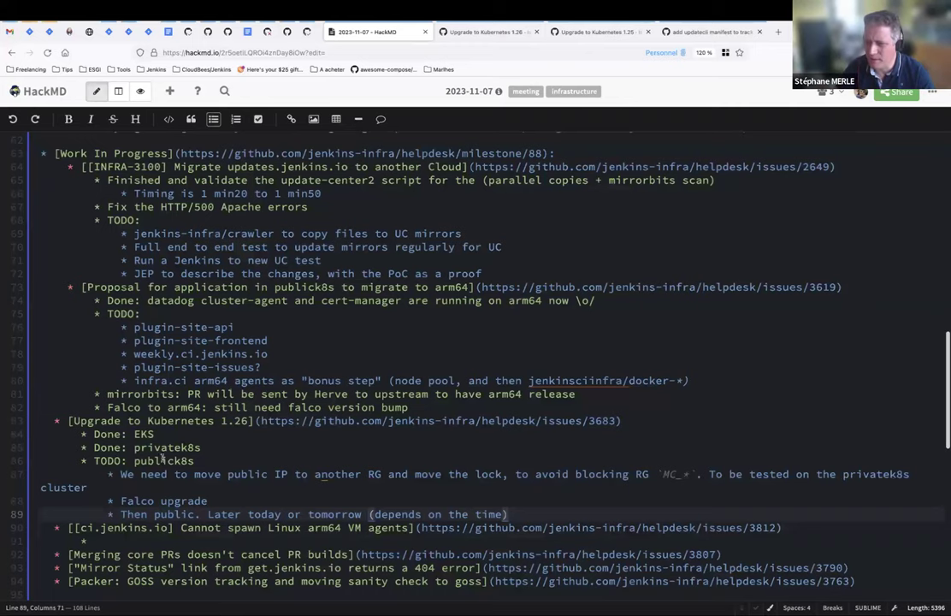
Correct "public" to "publick8s" in the "Later today or tomorrow" item and insert a new line below it.
{"action": "scroll", "coordinate": [328, 314], "scroll_direction": "down", "scroll_amount": 3}
{"action": "left_click", "coordinate": [193, 425]}
{"action": "type", "text": "k8s"}
{"action": "key", "text": "Delete"}
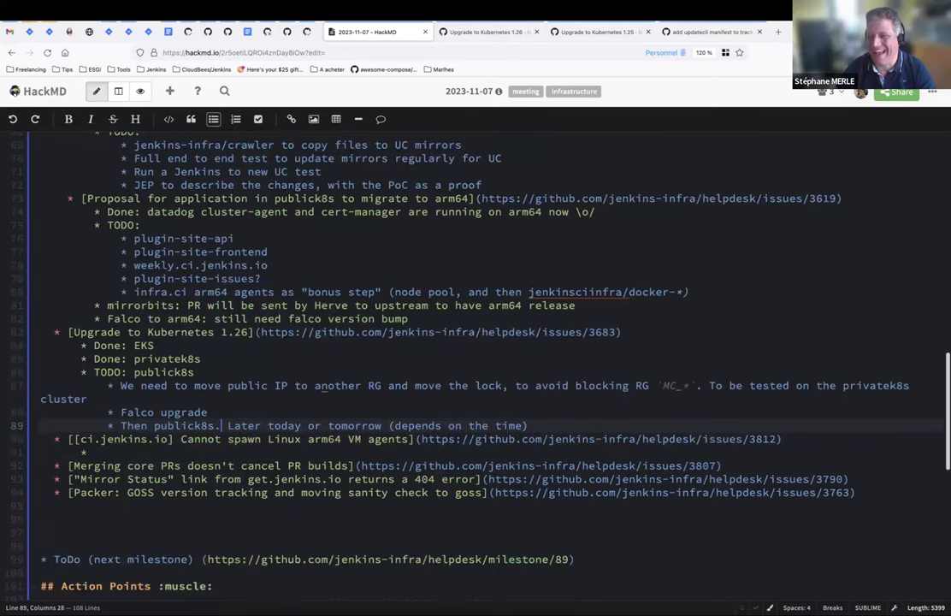
{"action": "type", "text": "."}
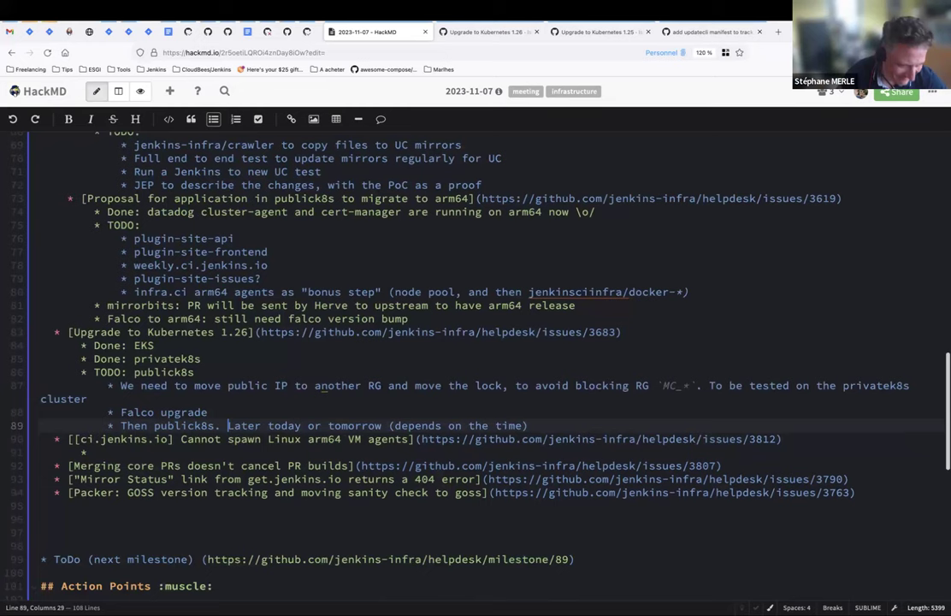
{"action": "key", "text": "End"}
{"action": "key", "text": "Return"}
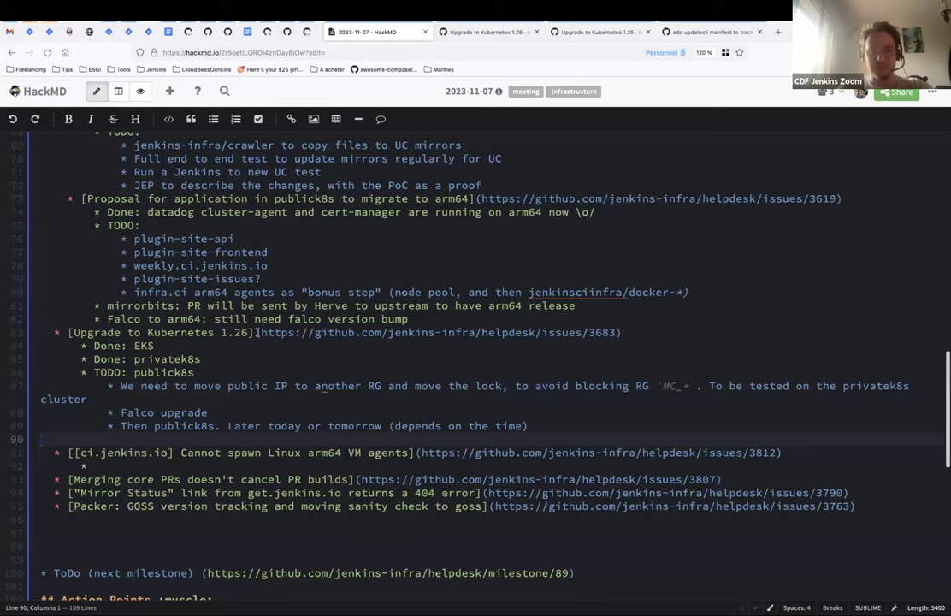
Move the GitHub issue "Upgrade to Kubernetes 1.26" to the milestone infra-team-sync-2023-11-14.
{"action": "left_click_drag", "start_coordinate": [255, 332], "coordinate": [616, 332]}
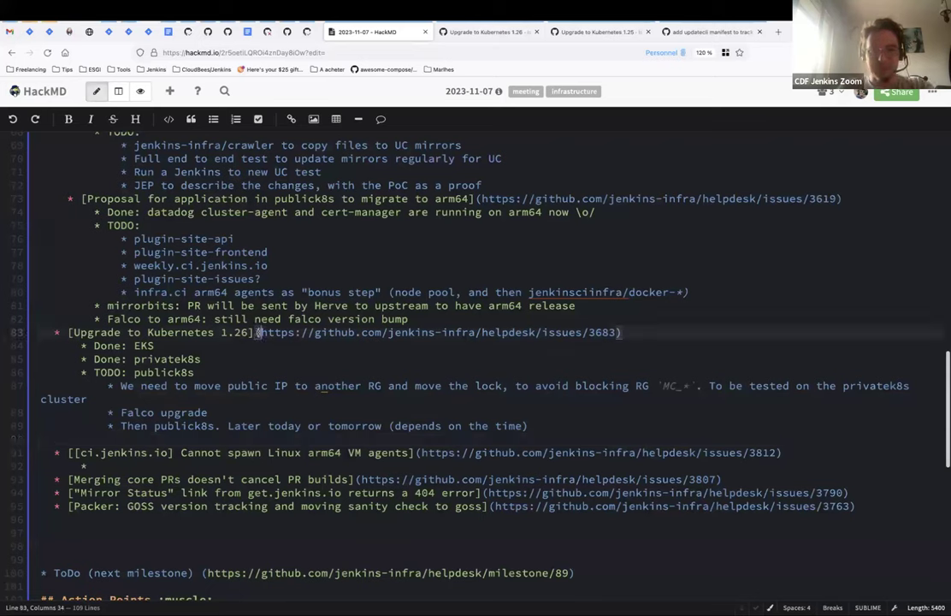
{"action": "left_click", "coordinate": [479, 32]}
{"action": "scroll", "coordinate": [721, 352], "scroll_direction": "up", "scroll_amount": 10}
{"action": "scroll", "coordinate": [721, 352], "scroll_direction": "down", "scroll_amount": 10}
{"action": "scroll", "coordinate": [721, 353], "scroll_direction": "up", "scroll_amount": 10}
{"action": "left_click", "coordinate": [773, 333]}
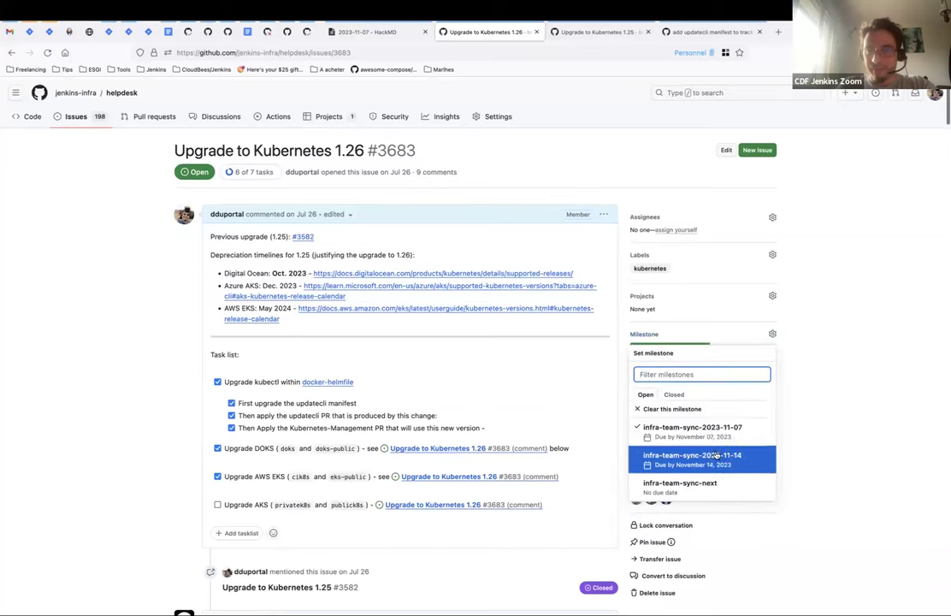
{"action": "left_click", "coordinate": [693, 456]}
Return to the HackMD meeting notes and remove the empty bullet under the "Cannot spawn Linux arm64 VM agents" issue.
{"action": "left_click", "coordinate": [368, 31]}
{"action": "scroll", "coordinate": [173, 429], "scroll_direction": "down", "scroll_amount": 1}
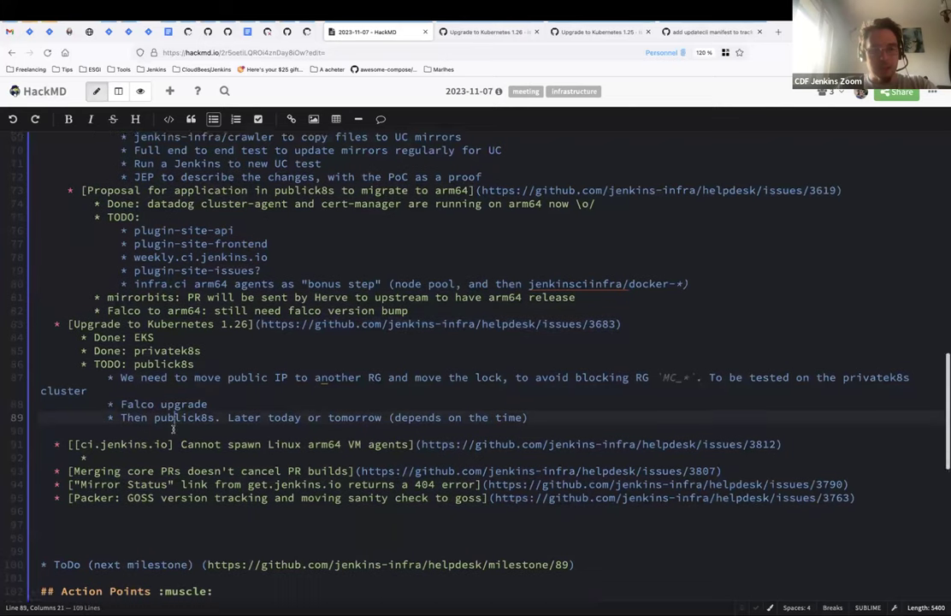
{"action": "left_click", "coordinate": [173, 428]}
{"action": "key", "text": "super+BackSpace"}
{"action": "key", "text": "BackSpace"}
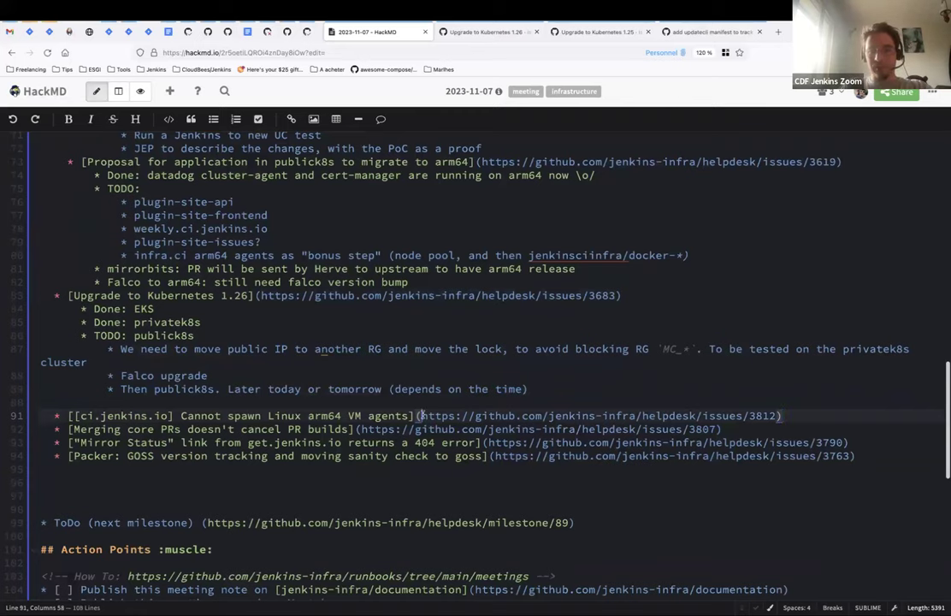
Copy the link of the "Cannot spawn Linux arm64 VM agents" issue and open it in the existing GitHub issue tab.
{"action": "left_click_drag", "start_coordinate": [420, 416], "coordinate": [780, 416]}
{"action": "key", "text": "super+c"}
{"action": "left_click", "coordinate": [484, 31]}
{"action": "left_click", "coordinate": [345, 52]}
{"action": "key", "text": "super+v"}
{"action": "key", "text": "Return"}
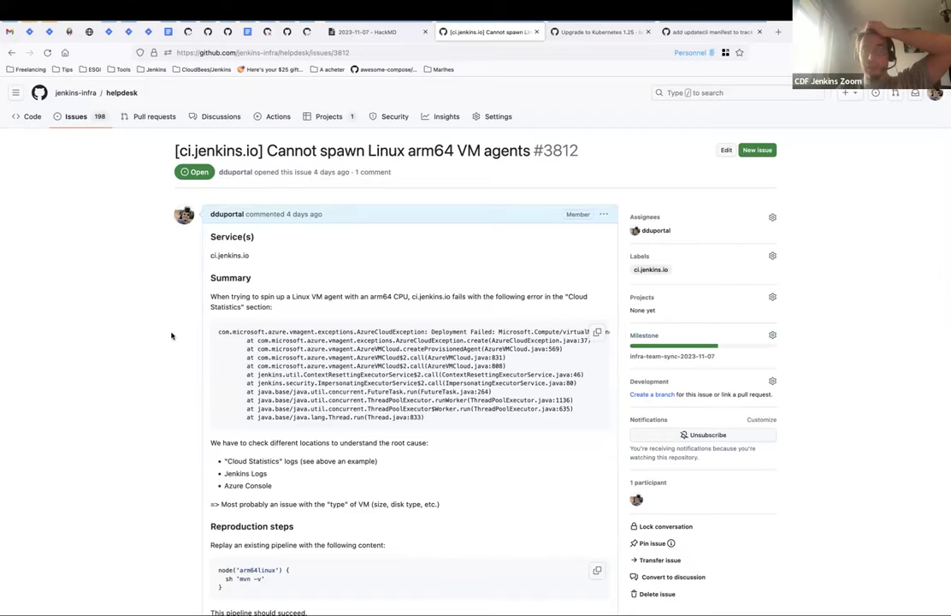
Examine the arm64 agents issue, in particular the error cause comment with its VM size and OS disk size limit.
{"action": "scroll", "coordinate": [172, 336], "scroll_direction": "down", "scroll_amount": 2}
{"action": "scroll", "coordinate": [171, 336], "scroll_direction": "down", "scroll_amount": 3}
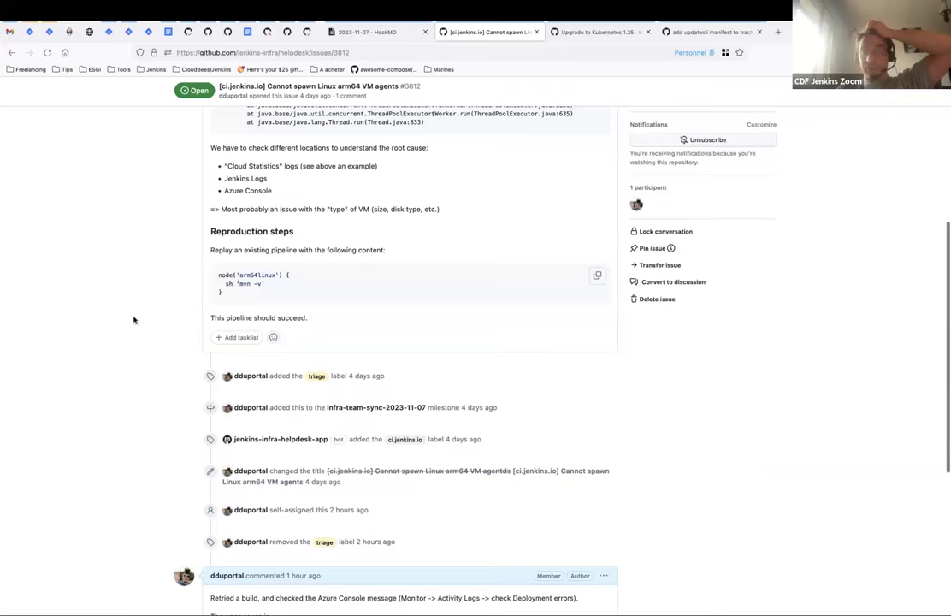
{"action": "scroll", "coordinate": [133, 318], "scroll_direction": "down", "scroll_amount": 5}
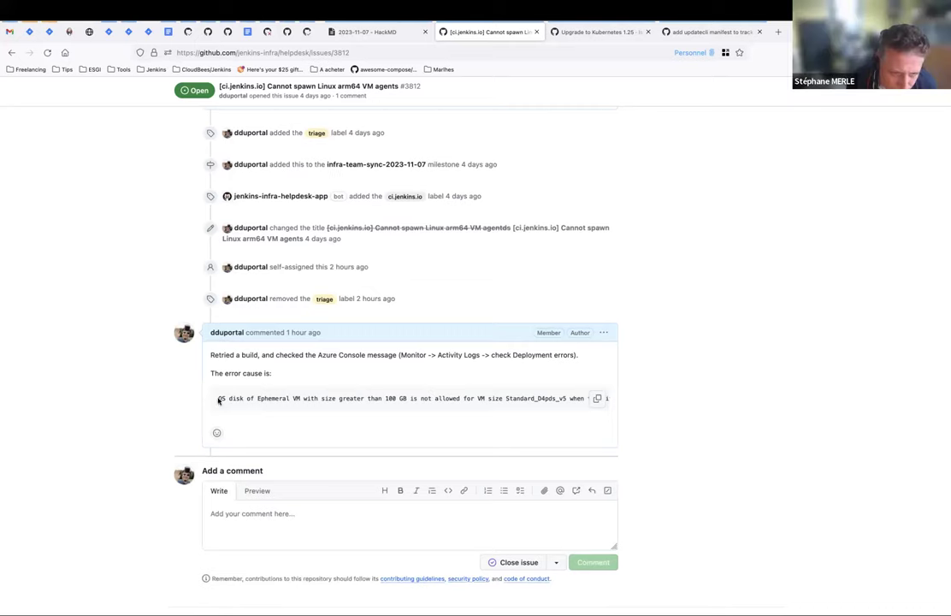
{"action": "left_click_drag", "start_coordinate": [219, 398], "coordinate": [558, 397]}
{"action": "double_click", "coordinate": [537, 397]}
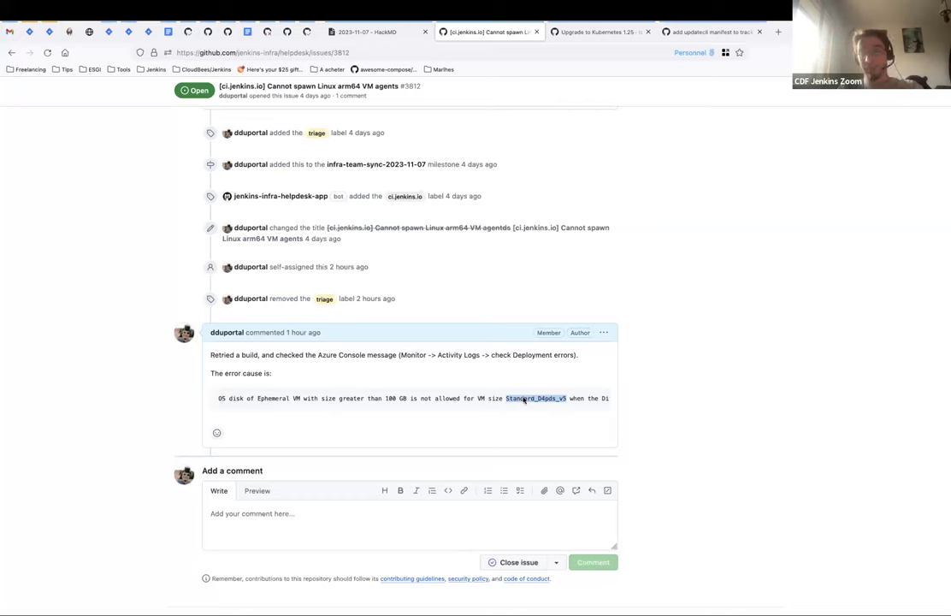
{"action": "left_click_drag", "start_coordinate": [386, 399], "coordinate": [407, 399]}
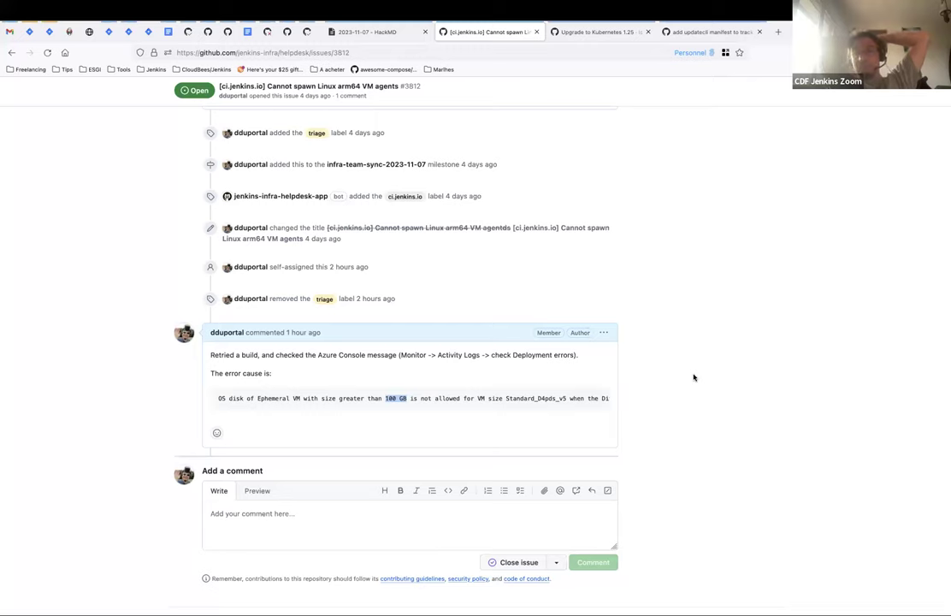
{"action": "left_click", "coordinate": [693, 377]}
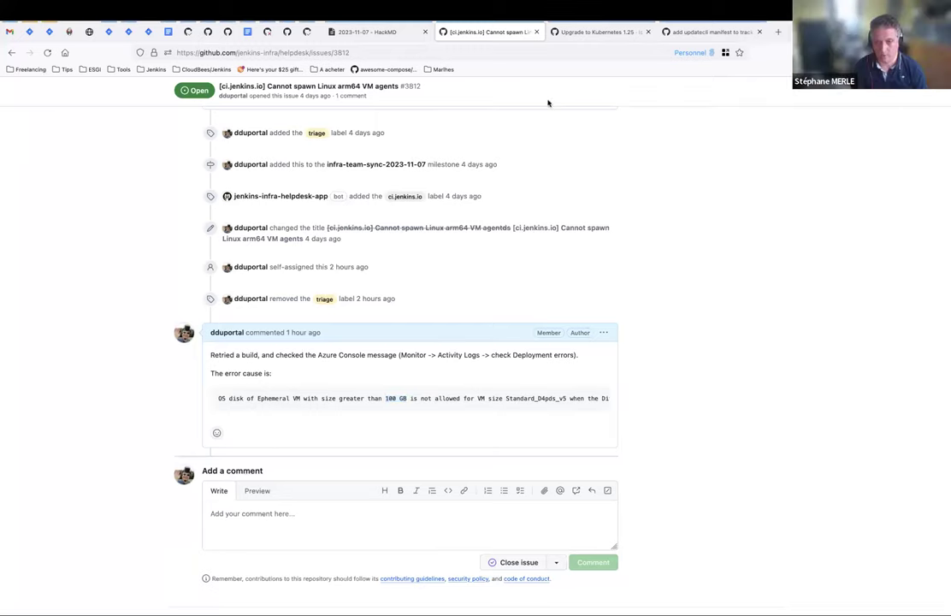
{"action": "scroll", "coordinate": [735, 212], "scroll_direction": "up", "scroll_amount": 15}
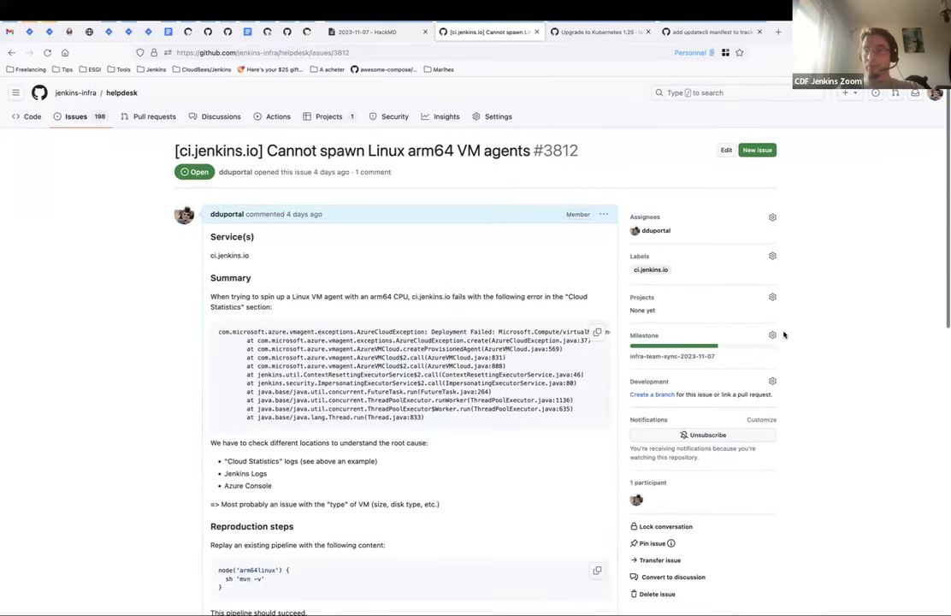
Remove the assignee from the "Cannot spawn Linux arm64 VM agents" issue and move it to the milestone infra-team-sync-2023-11-14.
{"action": "left_click", "coordinate": [772, 221]}
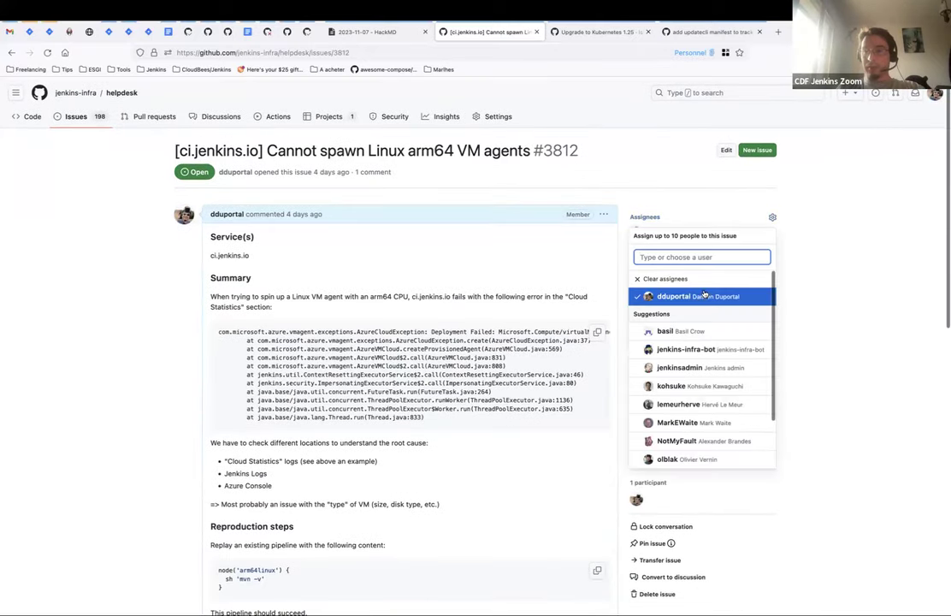
{"action": "left_click", "coordinate": [674, 296]}
{"action": "left_click", "coordinate": [792, 335]}
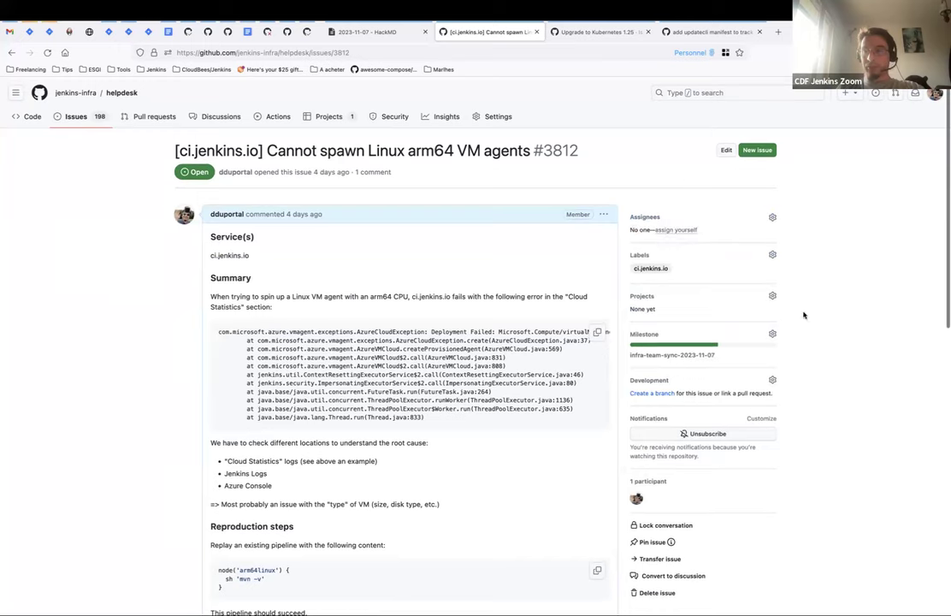
{"action": "left_click", "coordinate": [773, 334]}
{"action": "left_click", "coordinate": [707, 455]}
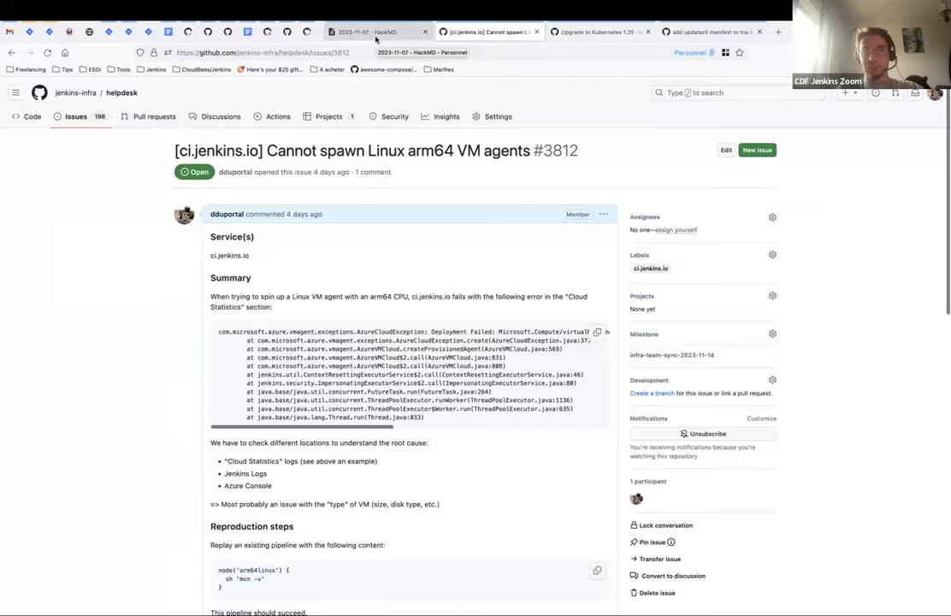
Return to the HackMD notes and add the sub-bullet ">100 Gb ephemeral disk is not allowed with this instance size" under the arm64 agents issue.
{"action": "left_click", "coordinate": [372, 33]}
{"action": "key", "text": "End"}
{"action": "key", "text": "Return"}
{"action": "key", "text": "Tab"}
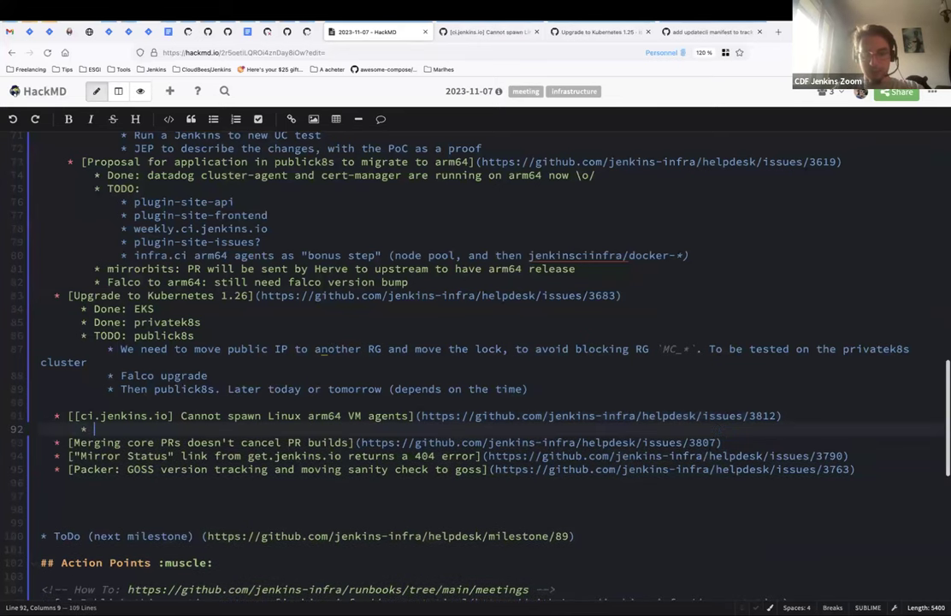
{"action": "type", "text": ">100"}
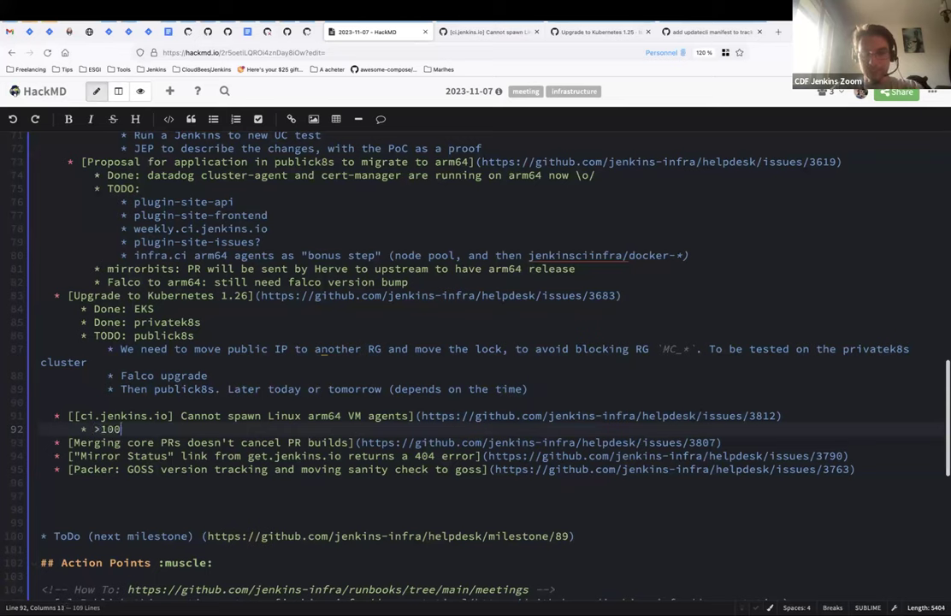
{"action": "type", "text": " Gb ephemeral disk is not allowed with this instance size"}
Add the bullet "TODO find a solution" with the nested bullet "Compare with infra.ci where these VM works".
{"action": "key", "text": "Return"}
{"action": "type", "text": "TO"}
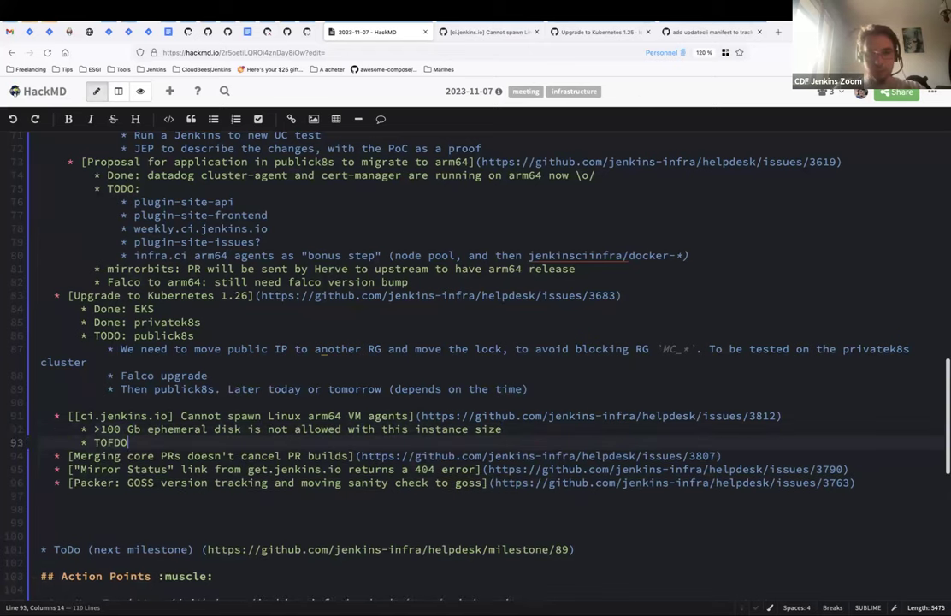
{"action": "type", "text": "DO find a solution"}
{"action": "key", "text": "Return"}
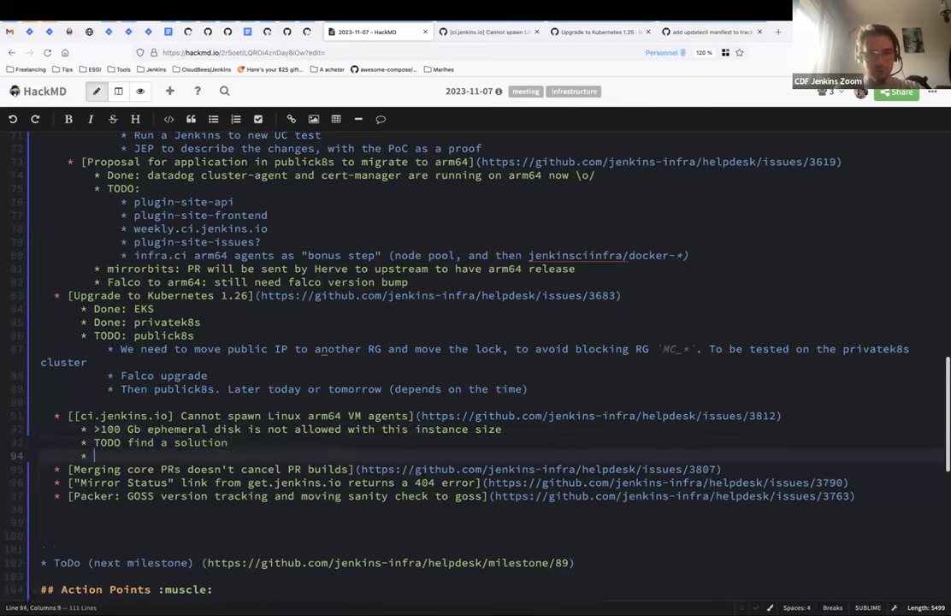
{"action": "key", "text": "Tab"}
{"action": "type", "text": "Compare with infra.ci where these VM works"}
Add the nested bullet "Check datadog disk usage for epehemeral agents on ci.j (do we need 150 Gb disk?)".
{"action": "key", "text": "Return"}
{"action": "type", "text": "Check da"}
{"action": "type", "text": "tadog disk usa"}
{"action": "type", "text": "ge for epehe"}
{"action": "type", "text": "meral agents"}
{"action": "type", "text": " on ci.j"}
{"action": "type", "text": " (do we need 1"}
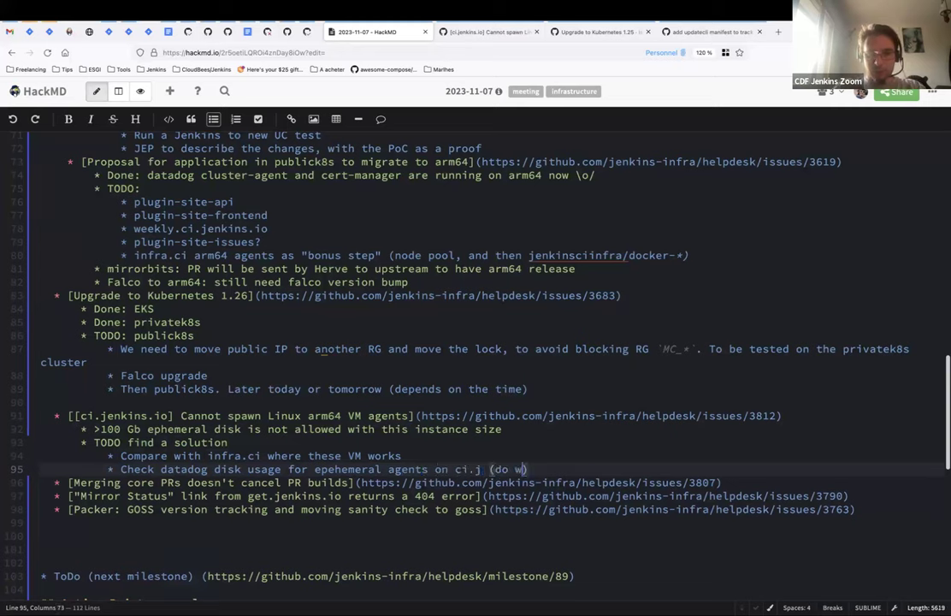
{"action": "type", "text": "50 Gb d"}
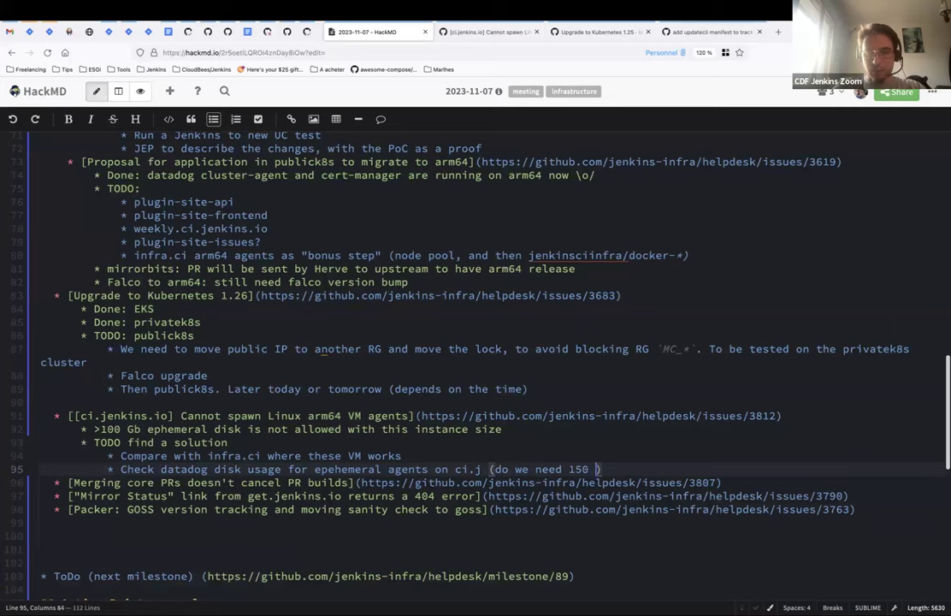
{"action": "type", "text": "isk?)"}
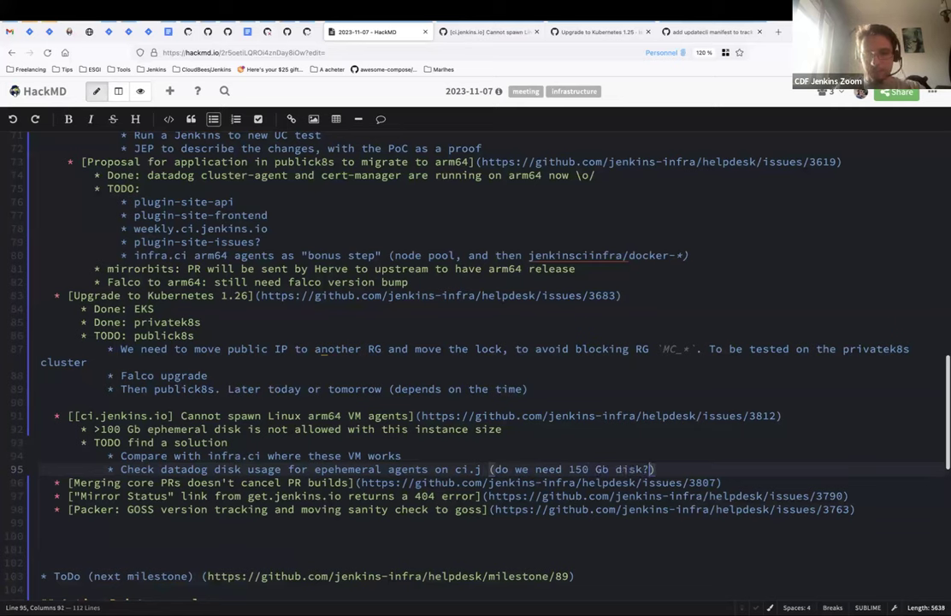
Add the nested bullets "increase instance size" and "other?" at the end of the arm64 agents TODO list.
{"action": "key", "text": "Return"}
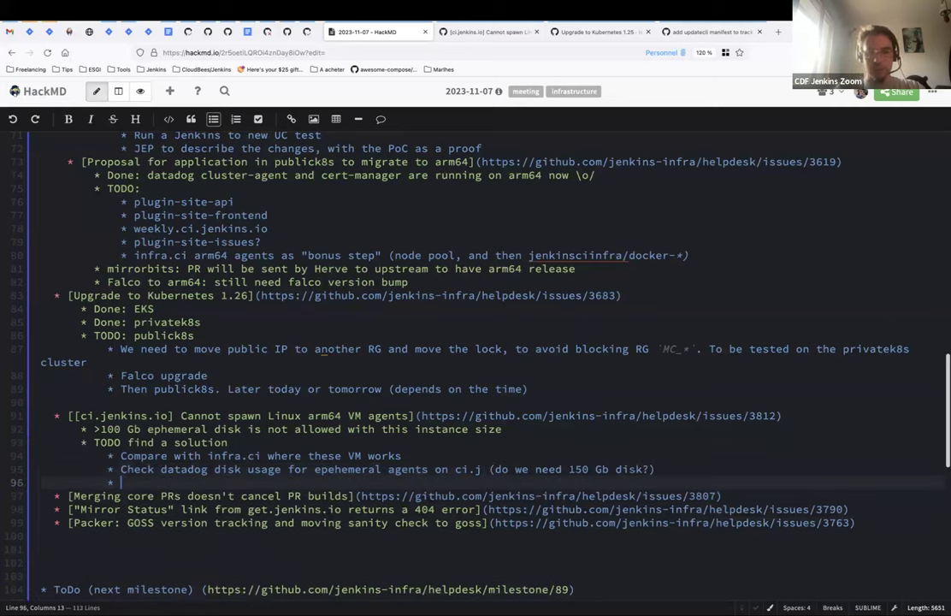
{"action": "type", "text": "incrreas"}
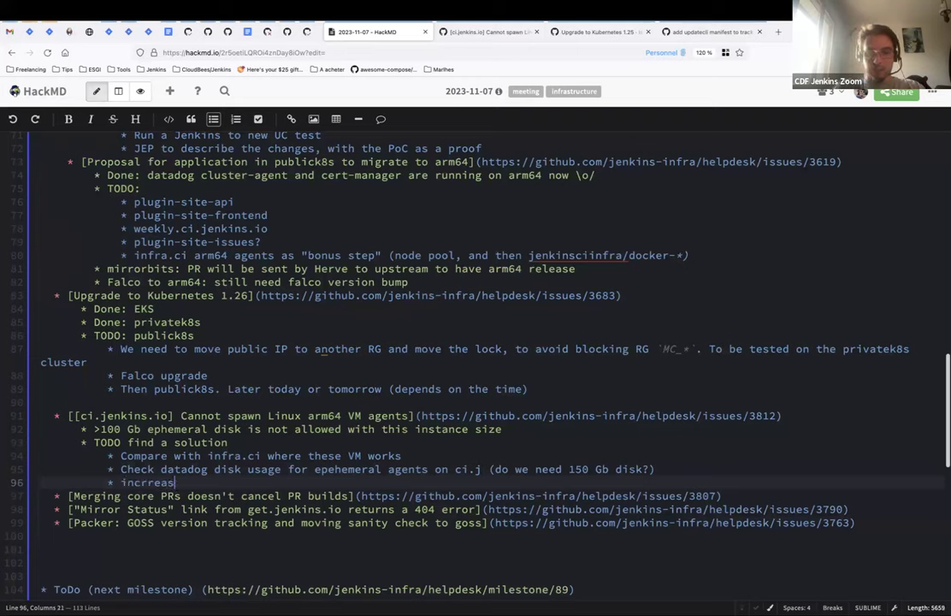
{"action": "key", "text": "Left"}
{"action": "key", "text": "Left"}
{"action": "key", "text": "Left"}
{"action": "key", "text": "BackSpace"}
{"action": "key", "text": "End"}
{"action": "type", "text": "e inst"}
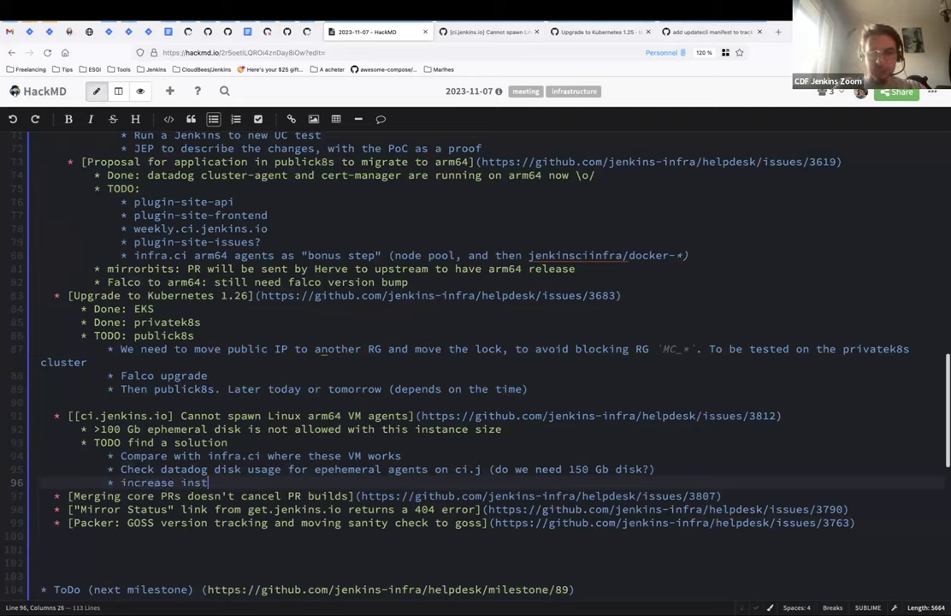
{"action": "type", "text": "ance size"}
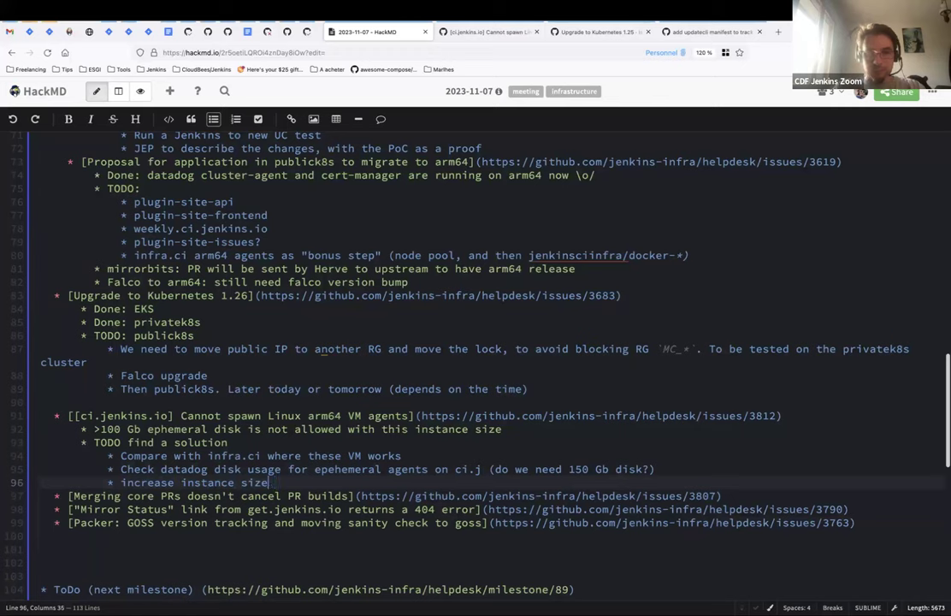
{"action": "key", "text": "Return"}
{"action": "type", "text": "other?"}
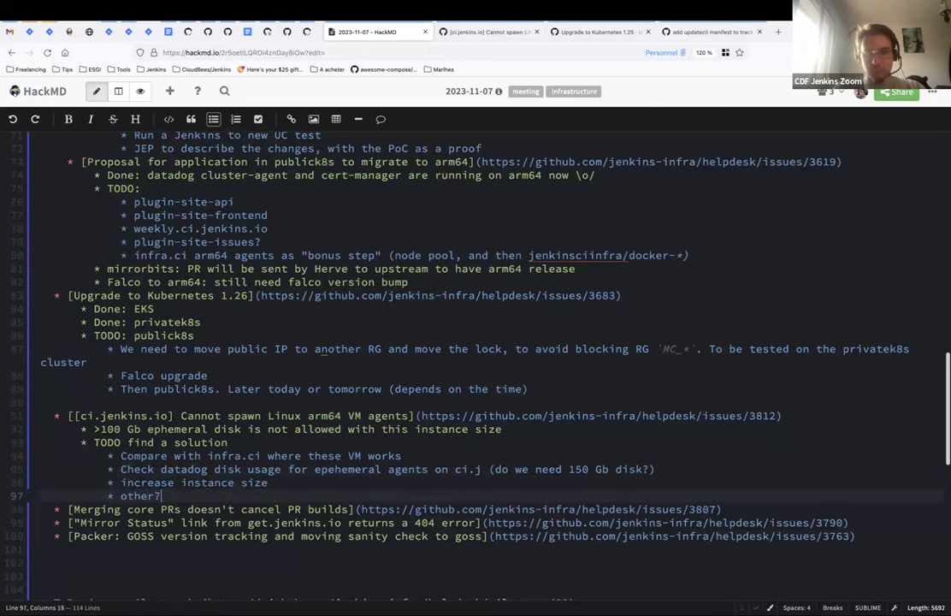
{"action": "key", "text": "Return"}
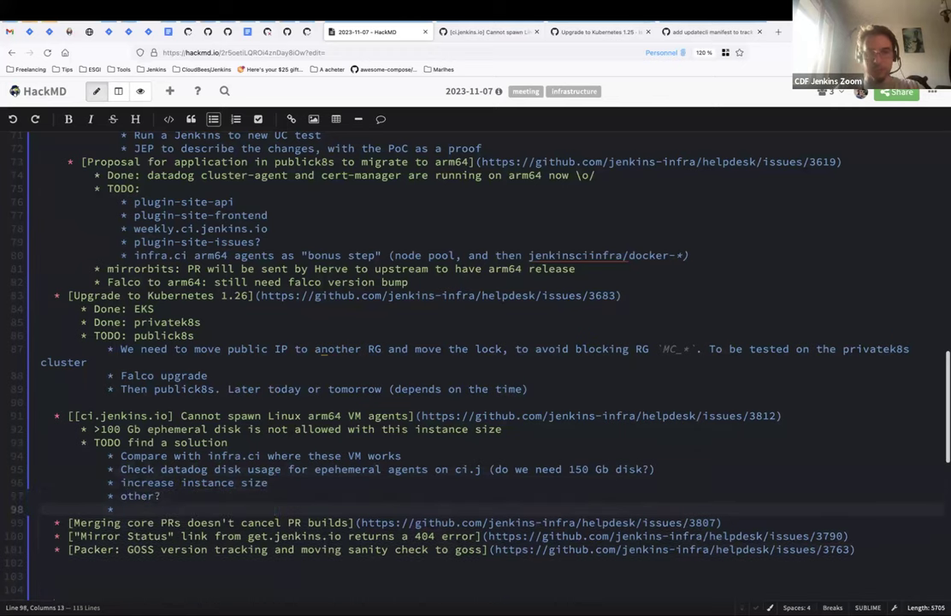
{"action": "key", "text": "ctrl+z"}
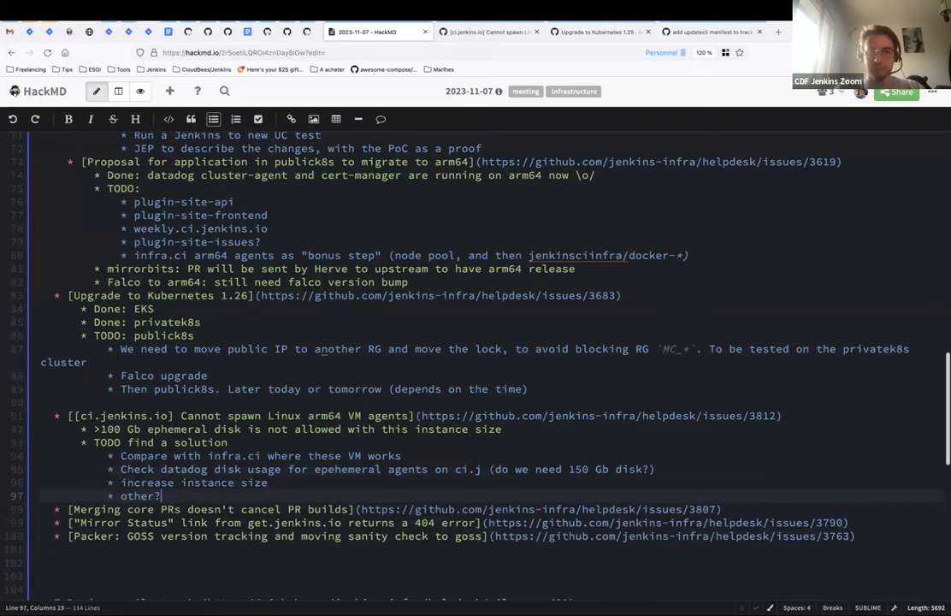
Remove the blank line between the Kubernetes 1.26 notes and the "Cannot spawn Linux arm64 VM agents" entry.
{"action": "left_click", "coordinate": [124, 391]}
{"action": "left_click", "coordinate": [391, 402]}
{"action": "key", "text": "BackSpace"}
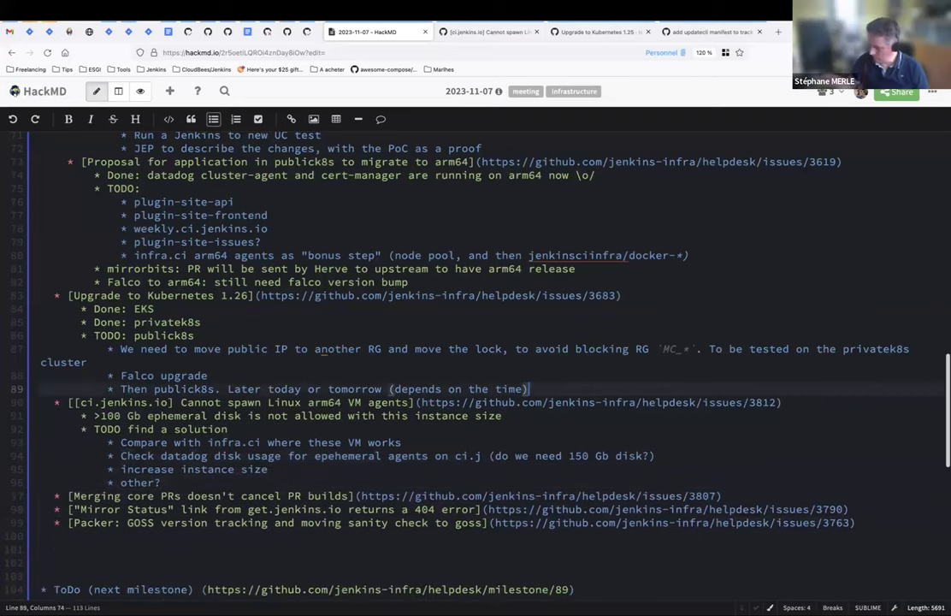
Copy the link of the "Merging core PRs doesn't cancel PR builds" issue and open it in the existing GitHub issue tab.
{"action": "scroll", "coordinate": [391, 402], "scroll_direction": "down", "scroll_amount": 1}
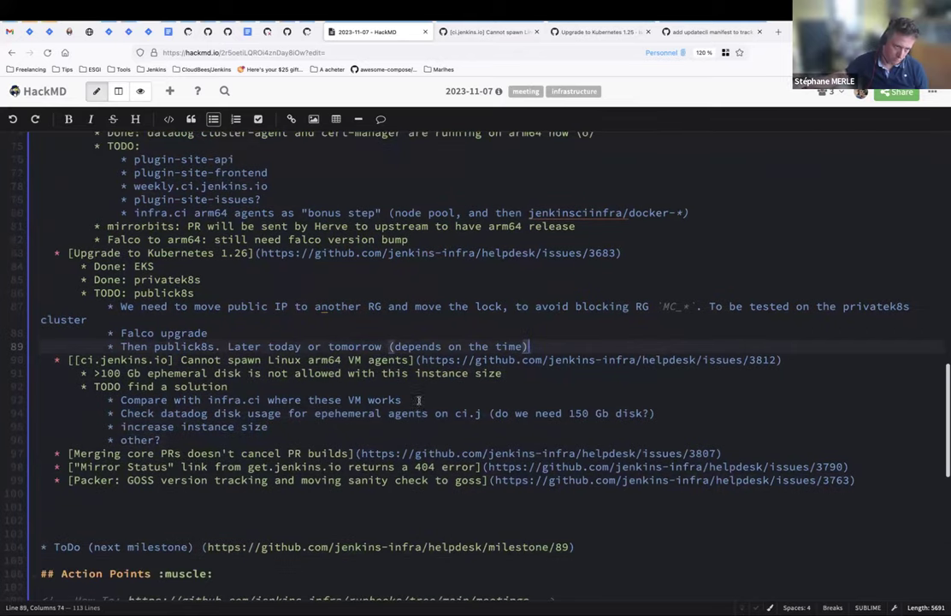
{"action": "left_click", "coordinate": [358, 453]}
{"action": "left_click_drag", "start_coordinate": [359, 453], "coordinate": [720, 454]}
{"action": "key", "text": "ctrl+c"}
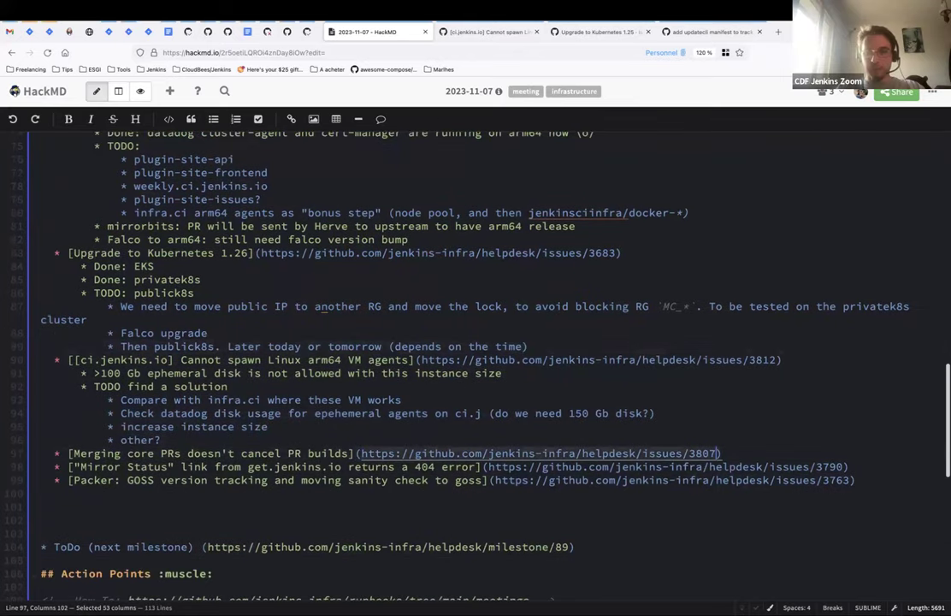
{"action": "left_click", "coordinate": [471, 33]}
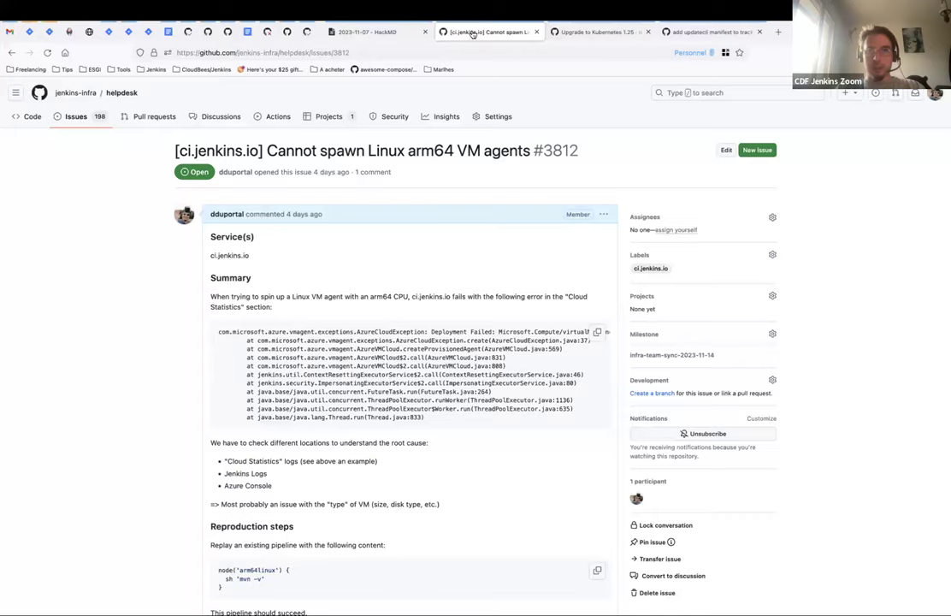
{"action": "left_click", "coordinate": [484, 52]}
{"action": "key", "text": "ctrl+v"}
{"action": "key", "text": "Return"}
Close the Kubernetes upgrade issue tab and the updatecli manifest tab.
{"action": "key", "text": "ctrl+Tab"}
{"action": "key", "text": "ctrl+w"}
{"action": "key", "text": "ctrl+w"}
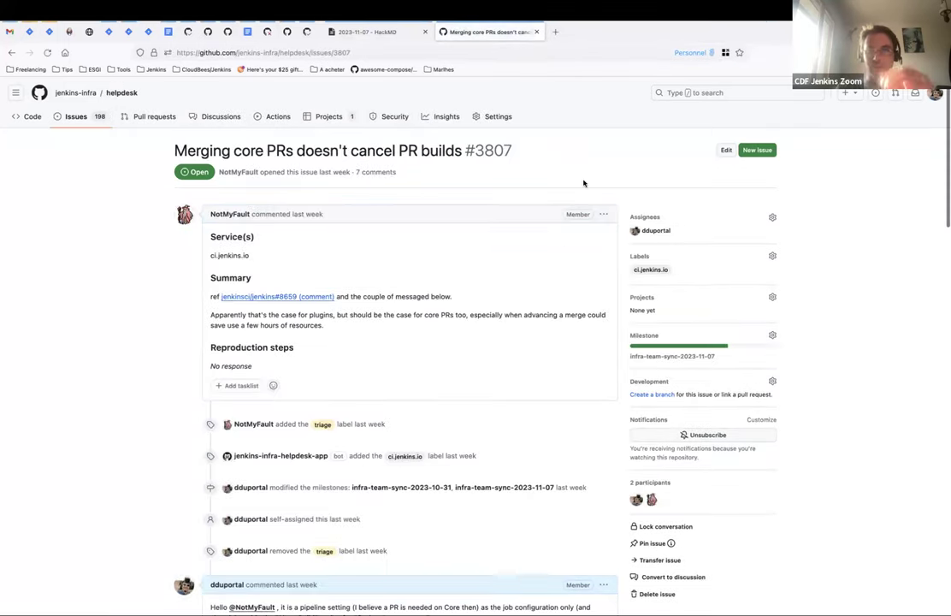
Examine the "Merging core PRs doesn't cancel PR builds" issue, in particular the Orphaned Item Strategy comment and the latest replies.
{"action": "scroll", "coordinate": [584, 184], "scroll_direction": "down", "scroll_amount": 20}
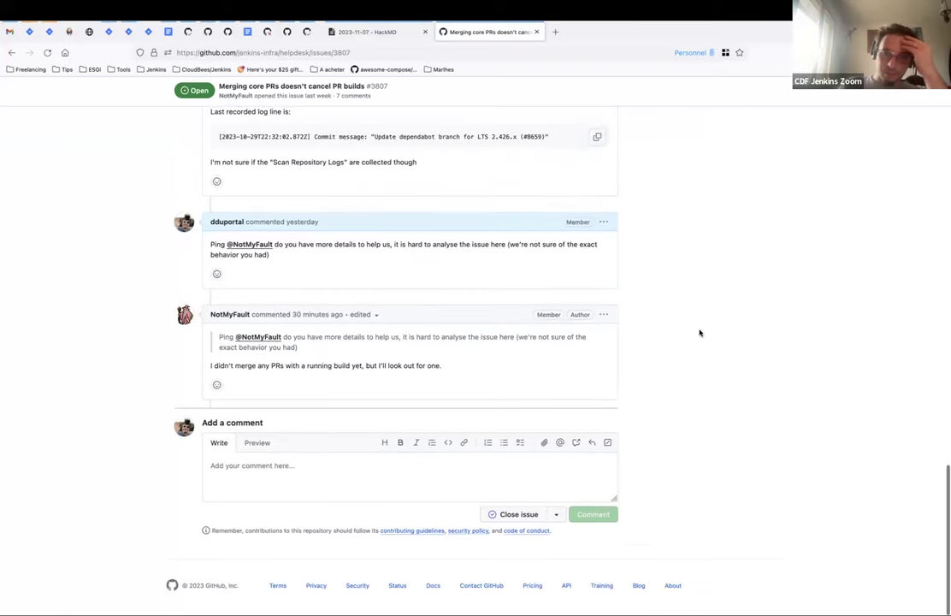
{"action": "scroll", "coordinate": [700, 433], "scroll_direction": "up", "scroll_amount": 10}
{"action": "scroll", "coordinate": [700, 433], "scroll_direction": "down", "scroll_amount": 10}
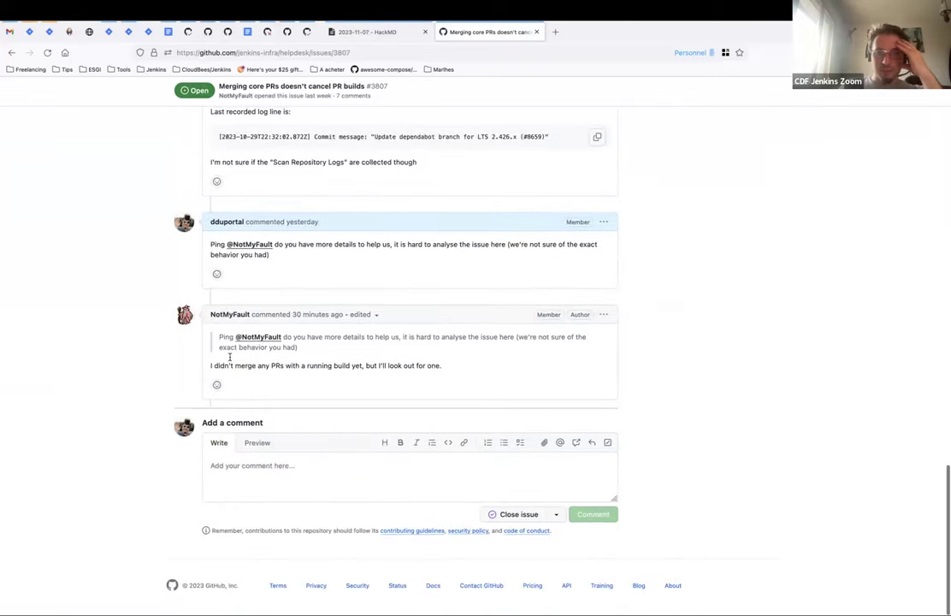
{"action": "scroll", "coordinate": [229, 358], "scroll_direction": "up", "scroll_amount": 20}
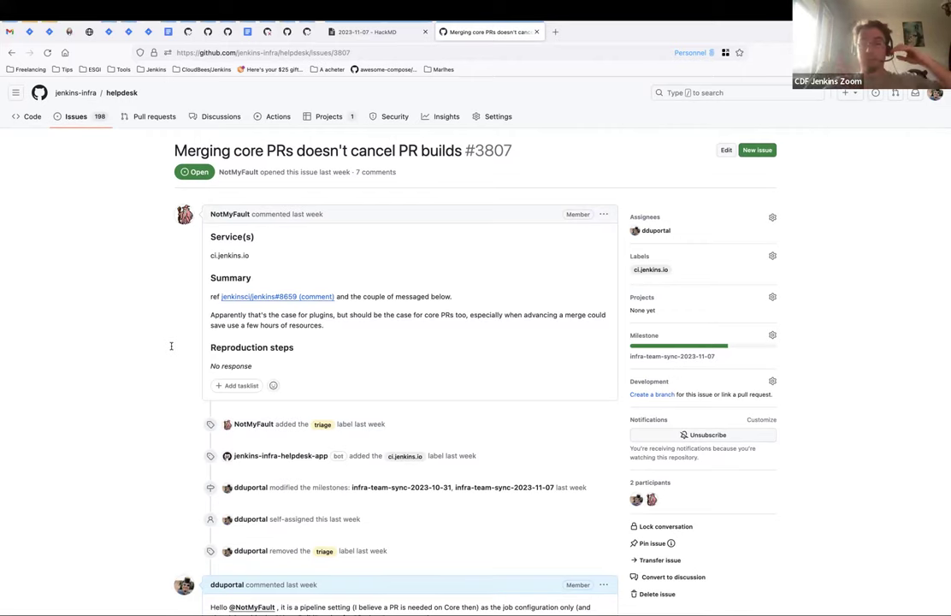
{"action": "scroll", "coordinate": [171, 346], "scroll_direction": "down", "scroll_amount": 10}
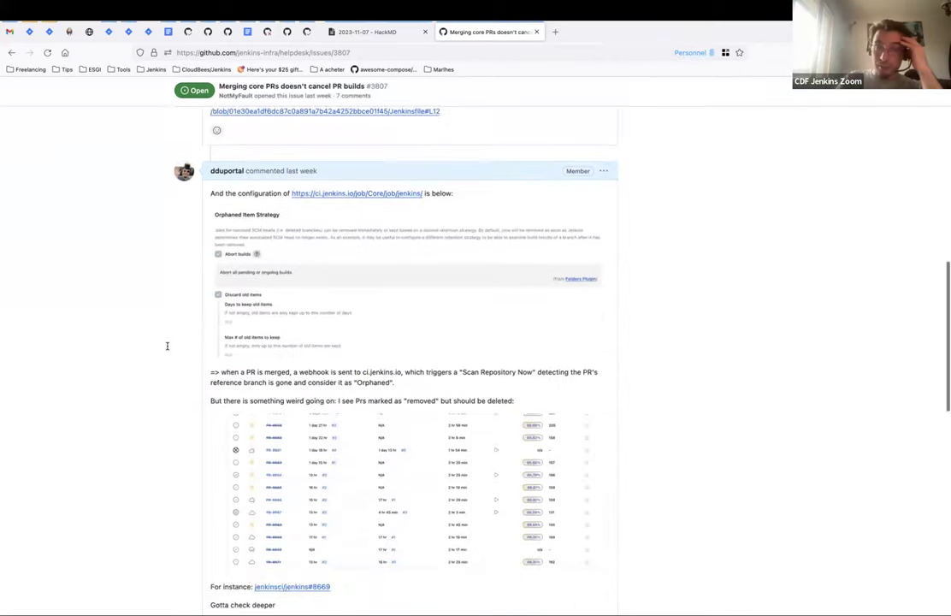
{"action": "scroll", "coordinate": [167, 346], "scroll_direction": "down", "scroll_amount": 1}
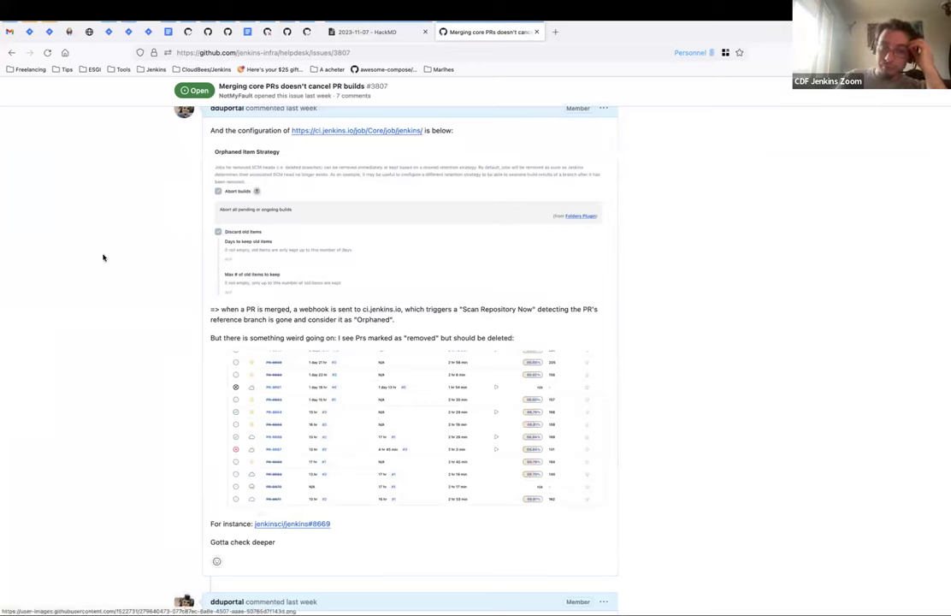
{"action": "scroll", "coordinate": [126, 293], "scroll_direction": "down", "scroll_amount": 2}
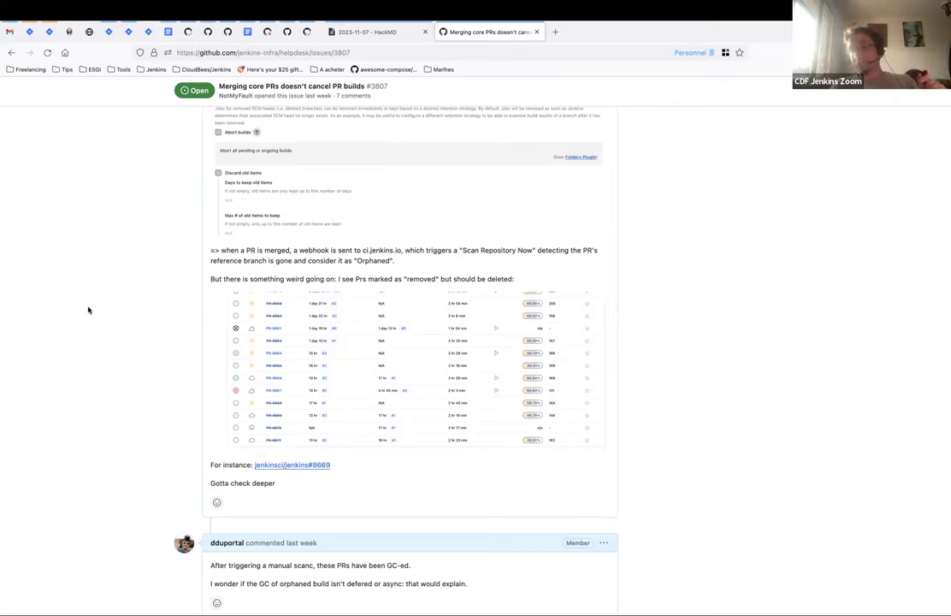
{"action": "scroll", "coordinate": [205, 163], "scroll_direction": "up", "scroll_amount": 2}
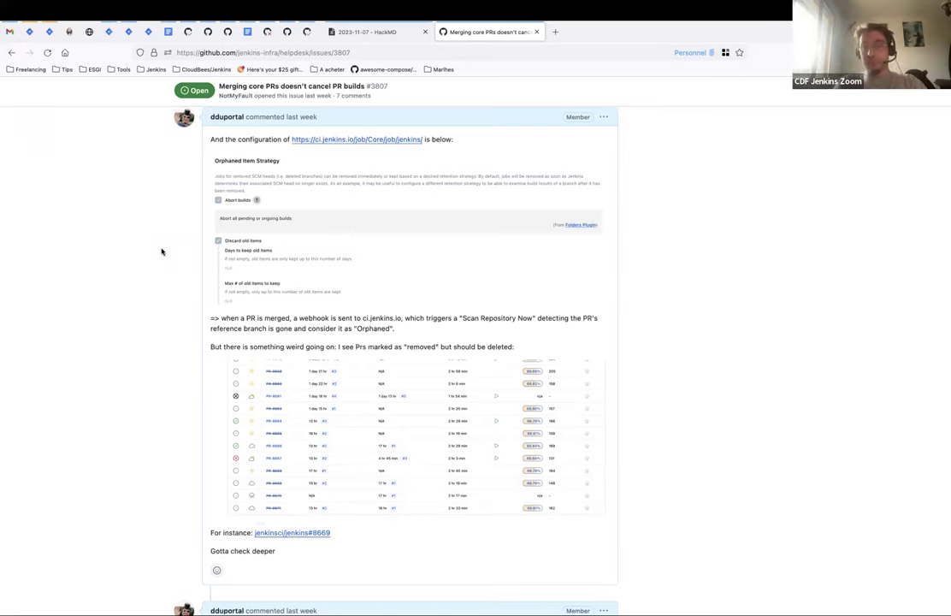
{"action": "scroll", "coordinate": [125, 299], "scroll_direction": "down", "scroll_amount": 15}
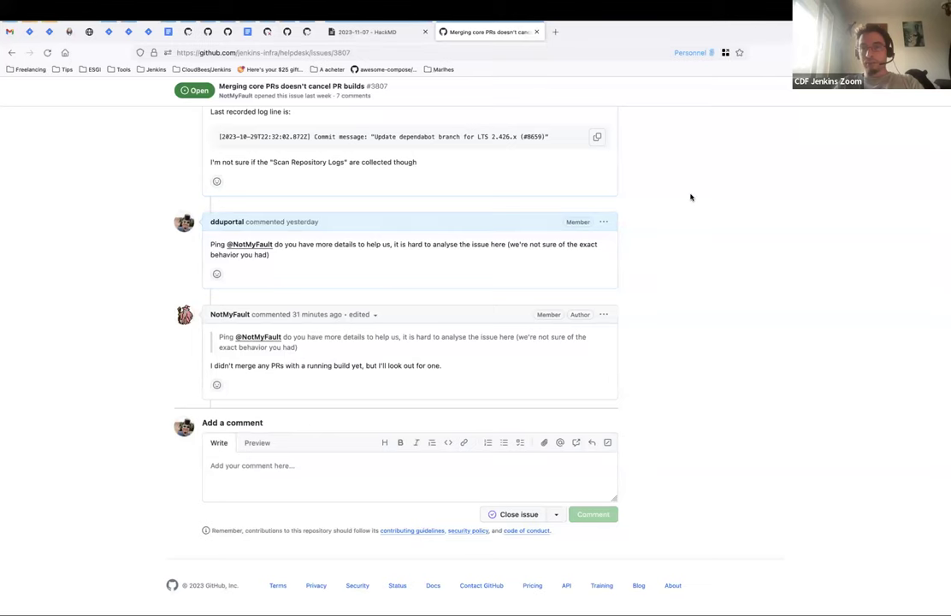
{"action": "scroll", "coordinate": [691, 197], "scroll_direction": "up", "scroll_amount": 20}
{"action": "left_click", "coordinate": [772, 337]}
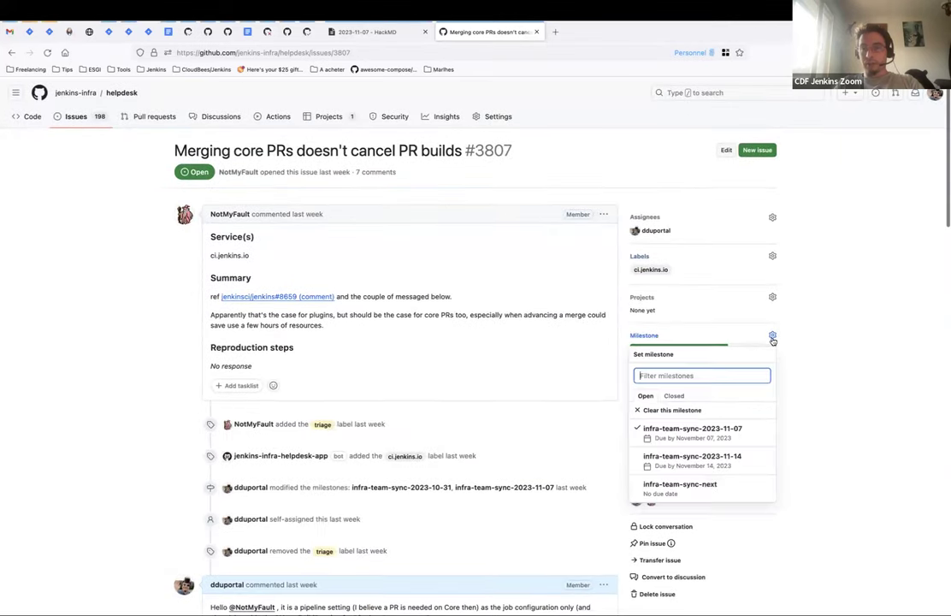
{"action": "key", "text": "Escape"}
Copy the link of the "Mirror Status" 404 error issue from the meeting notes and open it in the existing GitHub issue tab.
{"action": "left_click", "coordinate": [372, 32]}
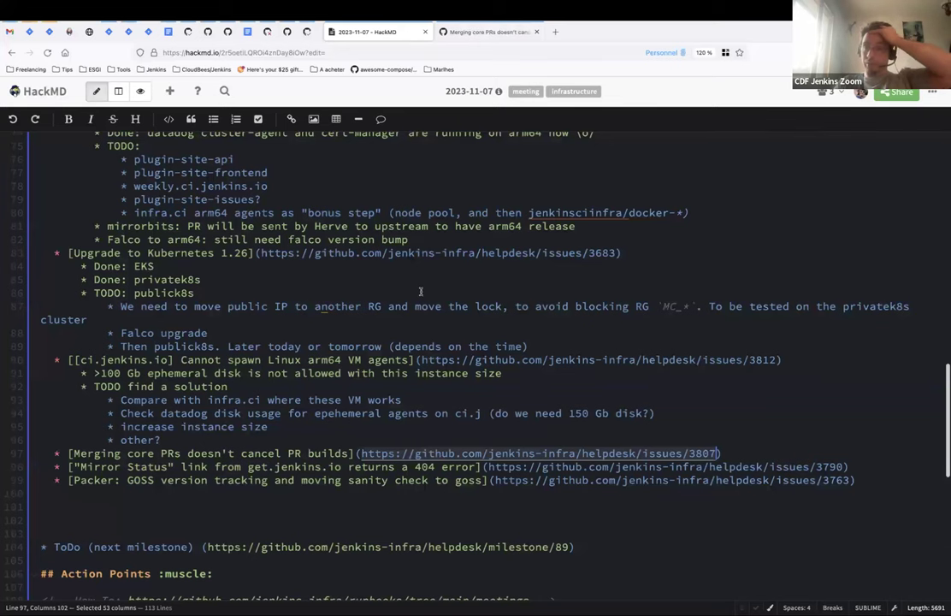
{"action": "scroll", "coordinate": [406, 293], "scroll_direction": "down", "scroll_amount": 1}
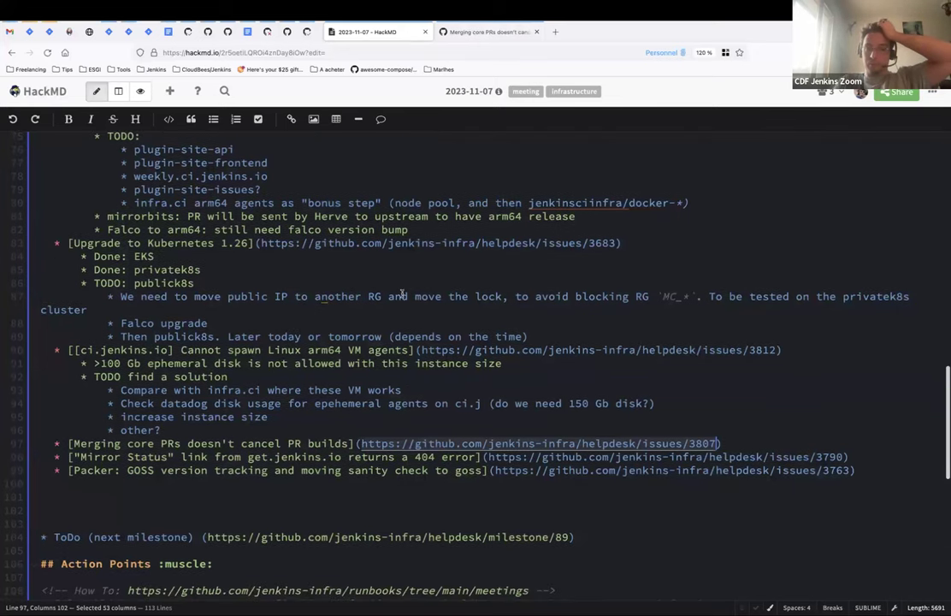
{"action": "left_click", "coordinate": [278, 443]}
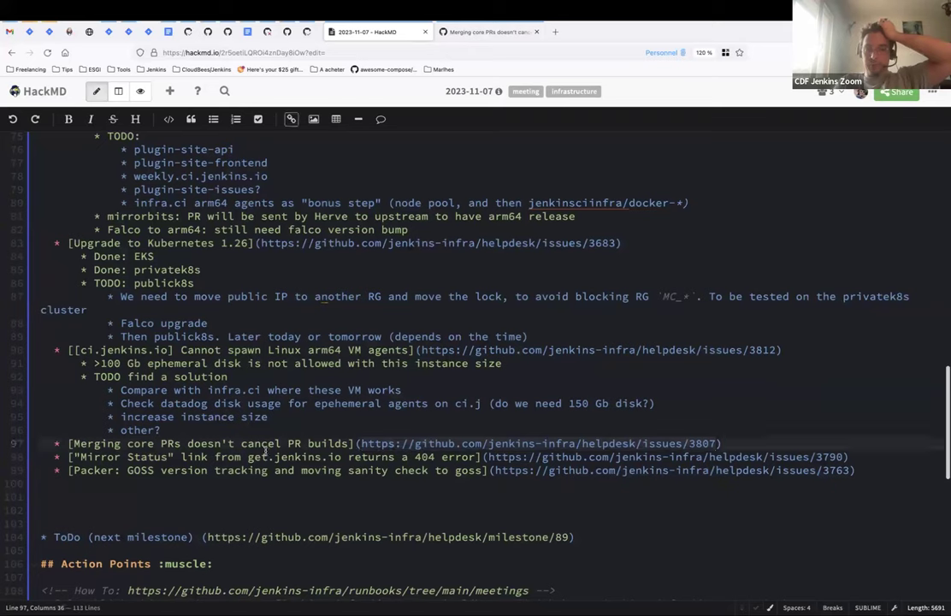
{"action": "left_click", "coordinate": [485, 457]}
{"action": "left_click_drag", "start_coordinate": [485, 457], "coordinate": [847, 457]}
{"action": "key", "text": "ctrl+c"}
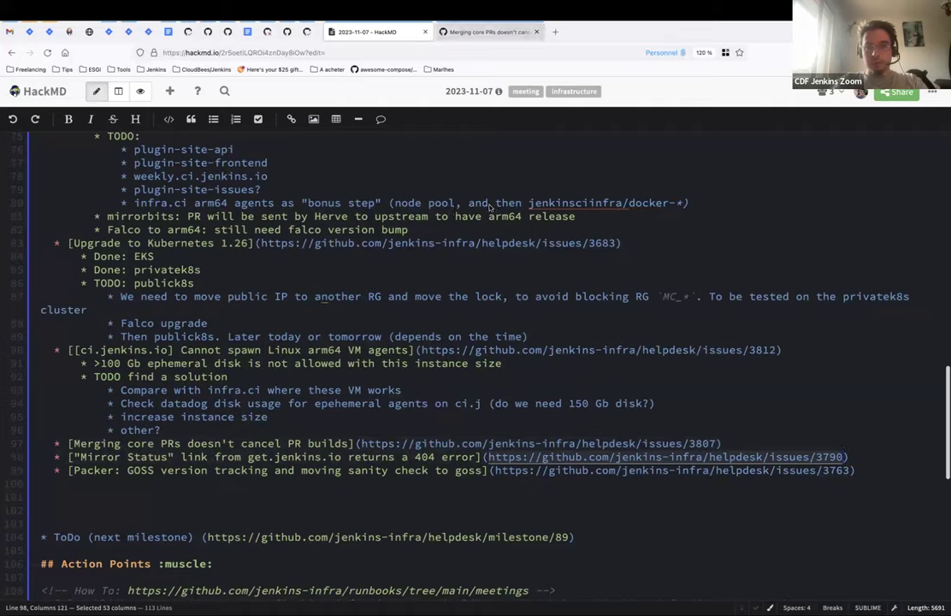
{"action": "key", "text": "alt+2"}
{"action": "left_click", "coordinate": [400, 54]}
{"action": "key", "text": "ctrl+v"}
{"action": "key", "text": "Return"}
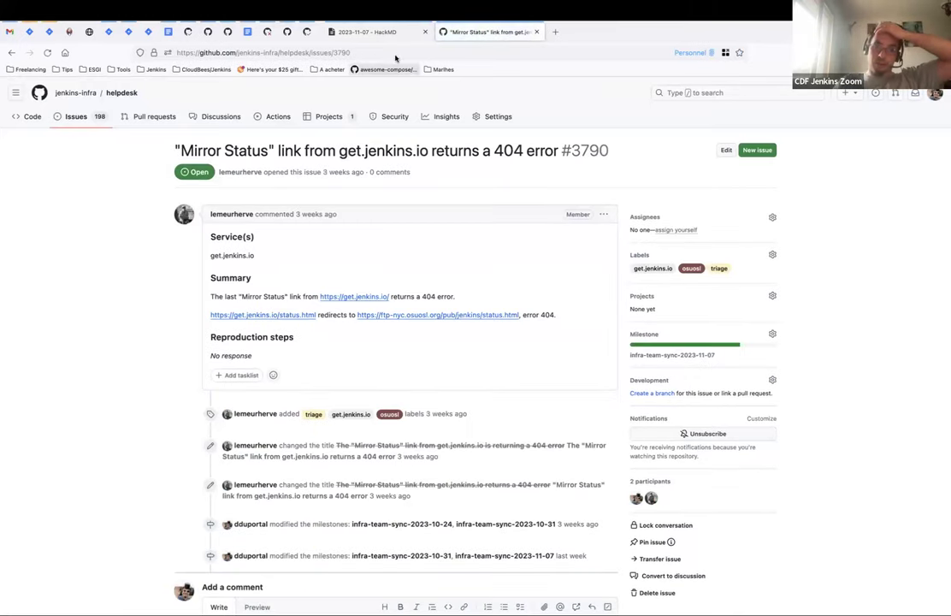
Review the "Mirror Status" issue and move it to the infra-team-sync-2023-11-14 milestone.
{"action": "scroll", "coordinate": [274, 163], "scroll_direction": "down", "scroll_amount": 5}
{"action": "scroll", "coordinate": [325, 188], "scroll_direction": "up", "scroll_amount": 3}
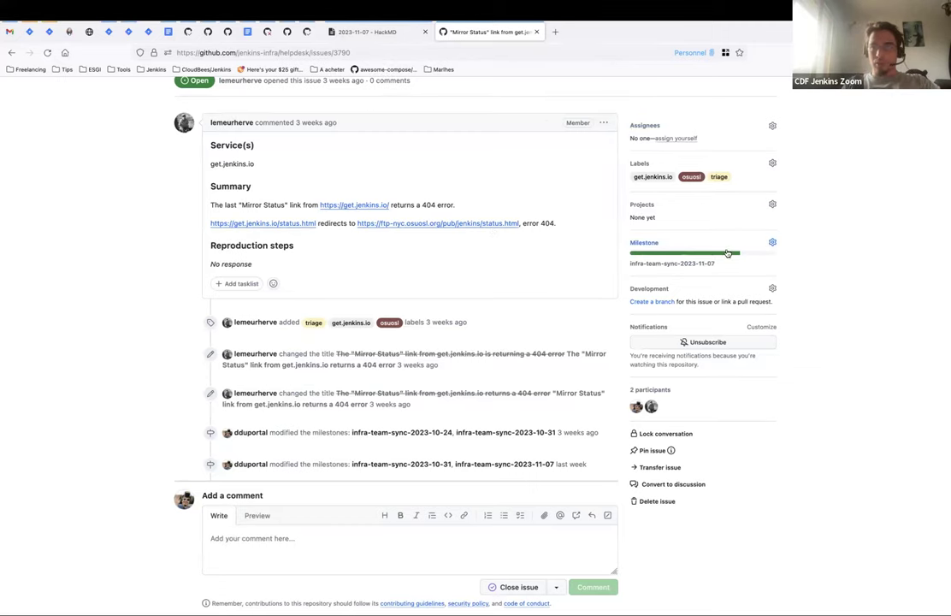
{"action": "left_click", "coordinate": [760, 245]}
{"action": "left_click", "coordinate": [719, 363]}
In the meeting notes, start a sub-item under "Merging core PRs doesn't cancel PR builds" with "Waiting for" and the issue reporter's username.
{"action": "left_click", "coordinate": [383, 34]}
{"action": "left_click", "coordinate": [139, 457]}
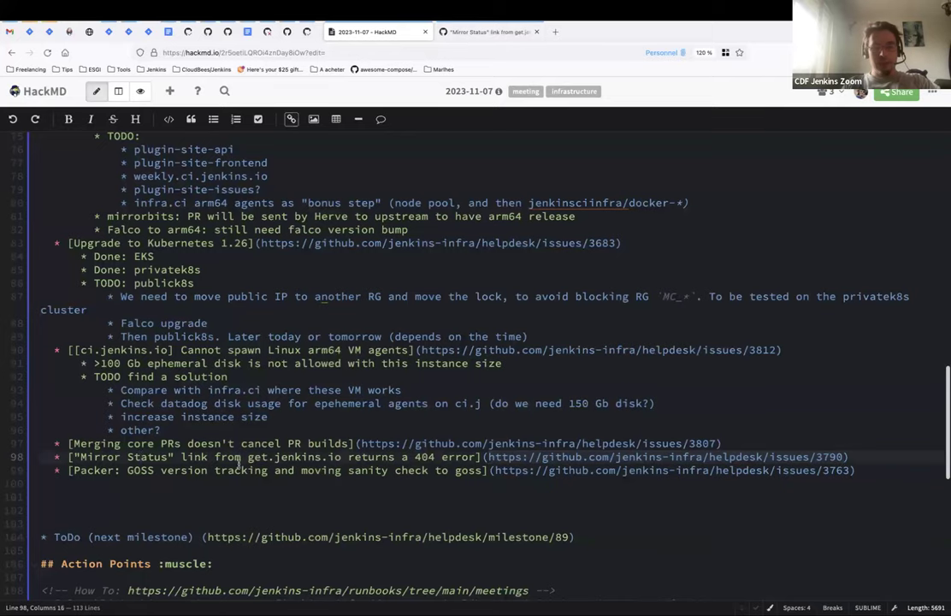
{"action": "left_click", "coordinate": [269, 444]}
{"action": "key", "text": "End"}
{"action": "key", "text": "Return"}
{"action": "key", "text": "Tab"}
{"action": "type", "text": "Waiti"}
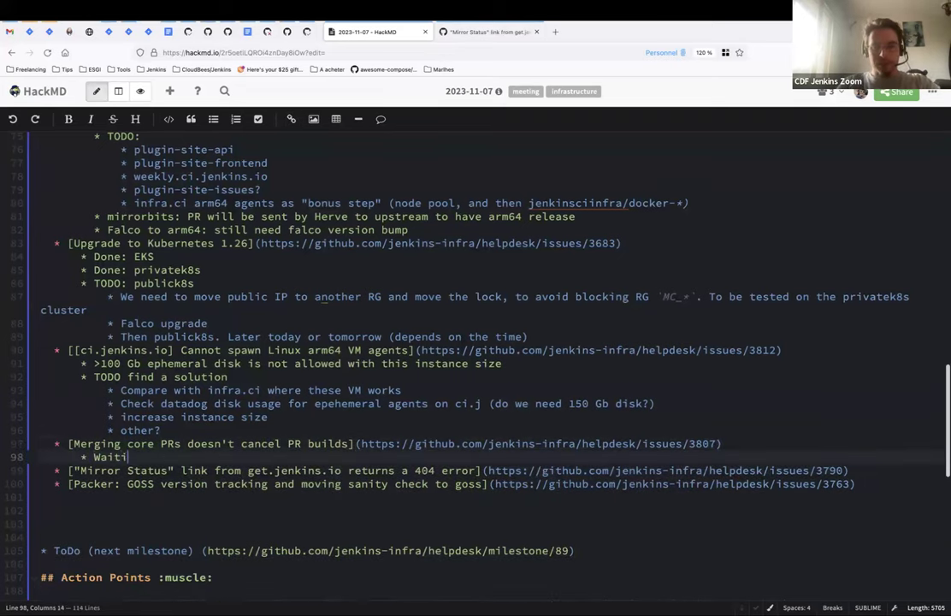
{"action": "type", "text": "ng"}
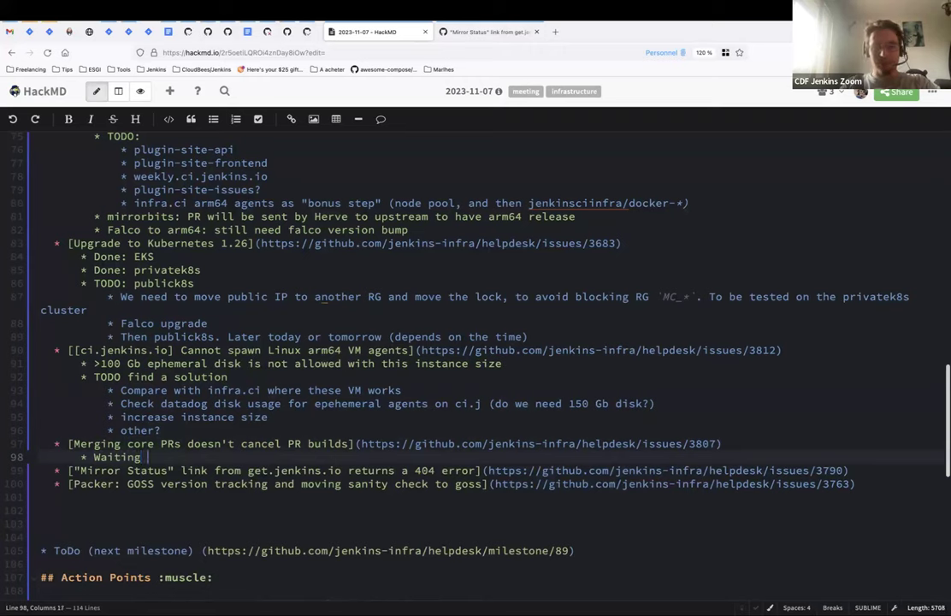
{"action": "type", "text": " for Ale"}
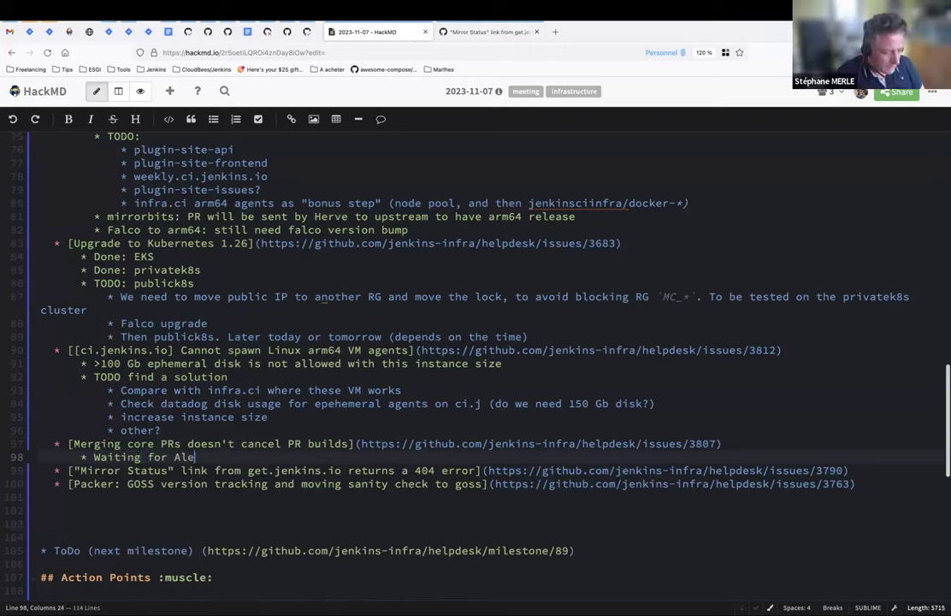
{"action": "key", "text": "ctrl+shift+Left"}
{"action": "type", "text": "Nit"}
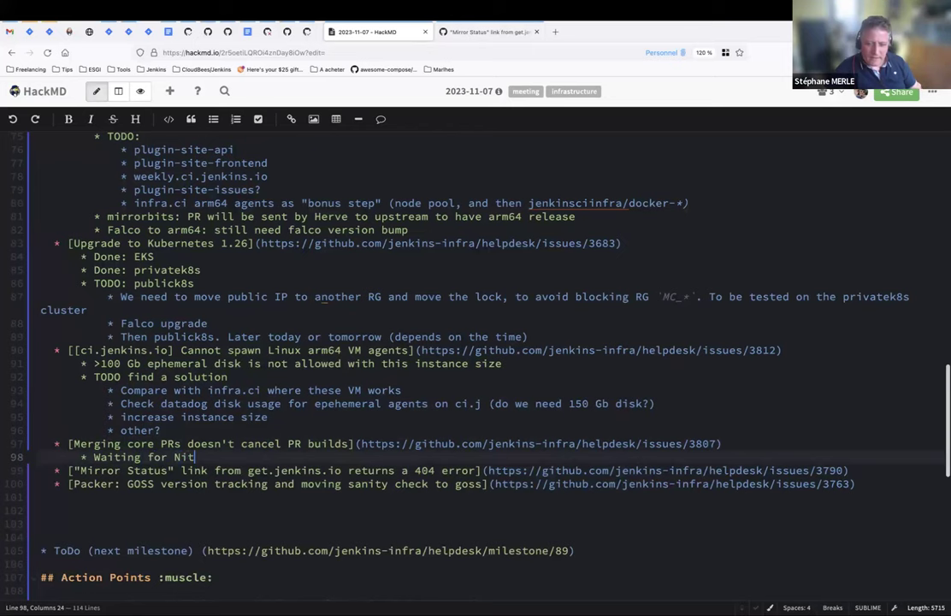
{"action": "type", "text": "MyFault"}
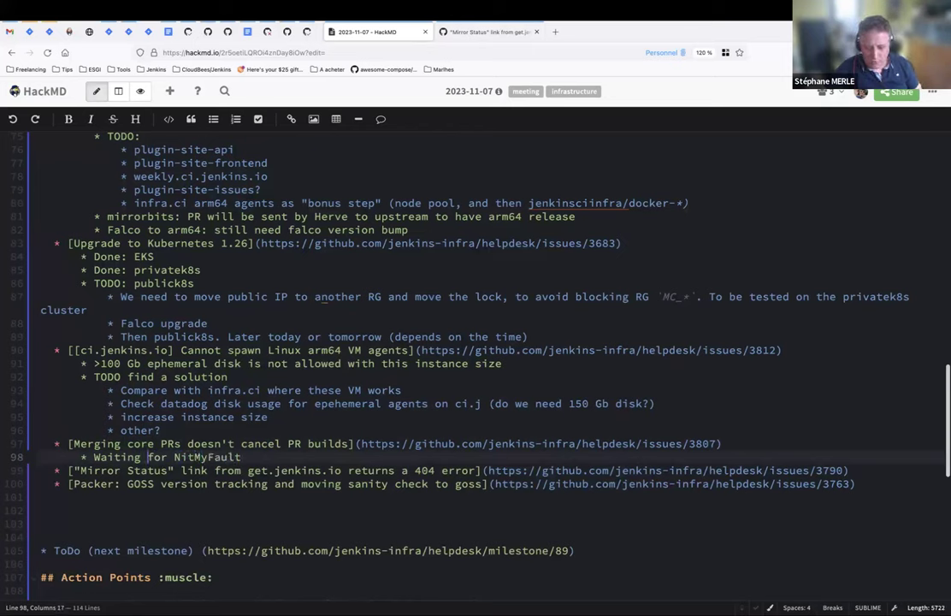
Correct the spelling of the reporter's username and complete the line with "feedback".
{"action": "key", "text": "Right"}
{"action": "key", "text": "Right"}
{"action": "key", "text": "Right"}
{"action": "key", "text": "Right"}
{"action": "key", "text": "Right"}
{"action": "key", "text": "Right"}
{"action": "key", "text": "BackSpace"}
{"action": "type", "text": "o"}
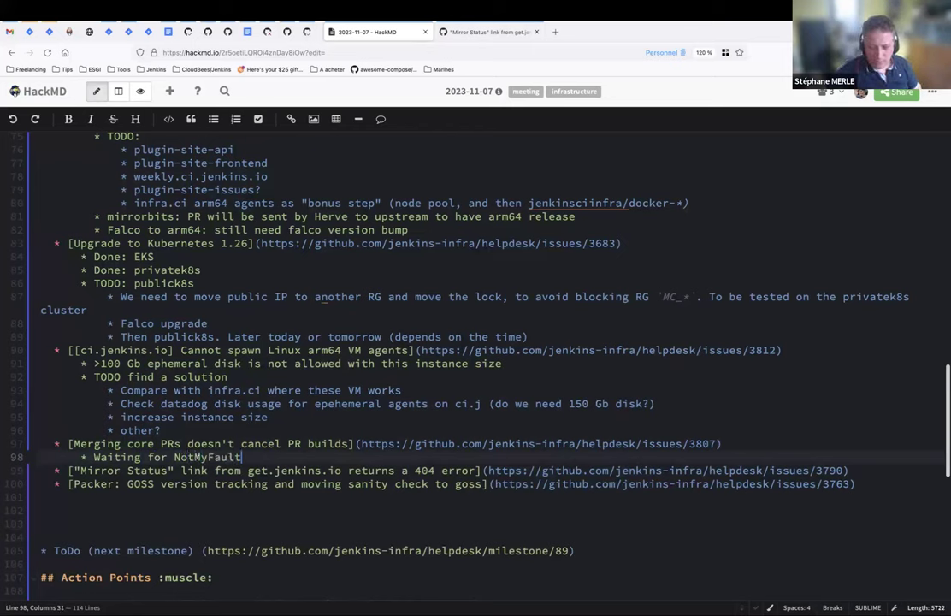
{"action": "type", "text": " feeeb"}
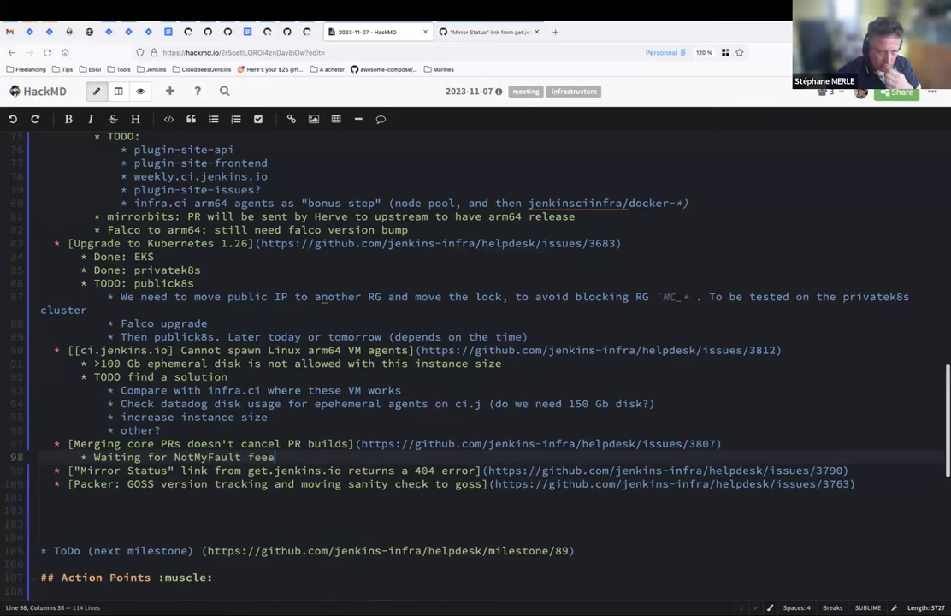
{"action": "key", "text": "BackSpace"}
{"action": "type", "text": "dback"}
Add the sub-item "Still todo:" under the "Mirror Status" entry.
{"action": "left_click", "coordinate": [850, 470]}
{"action": "key", "text": "Return"}
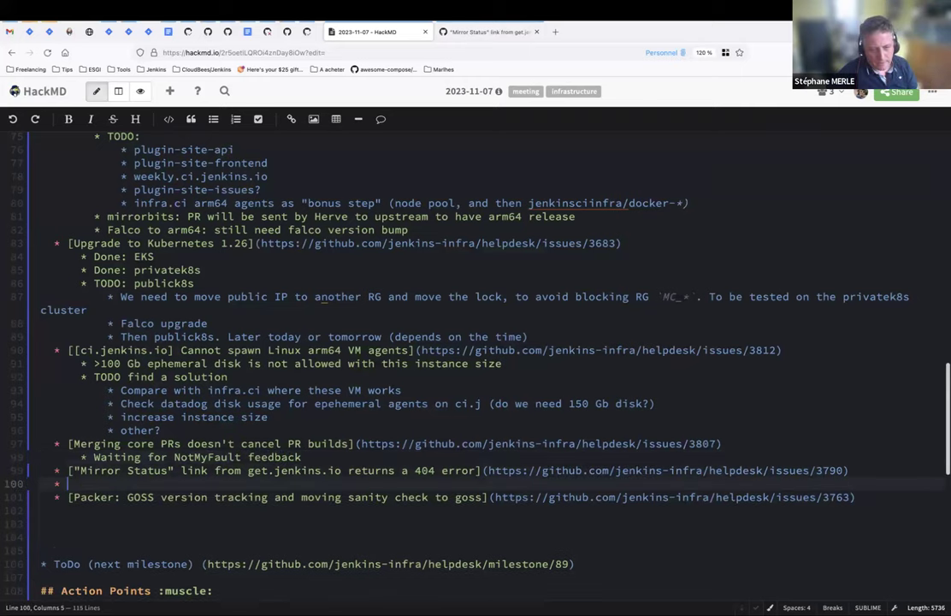
{"action": "type", "text": "Still todo "}
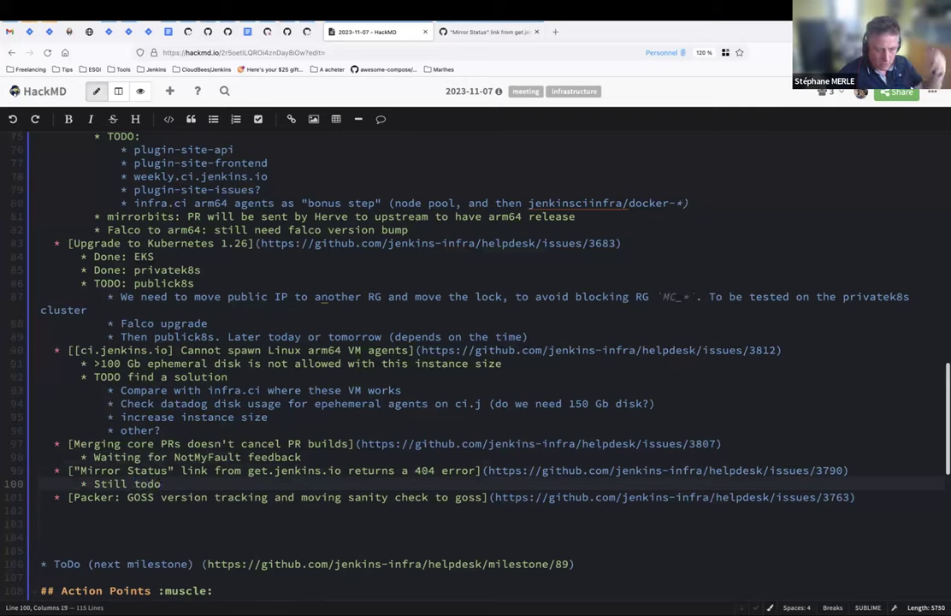
{"action": "type", "text": ":"}
{"action": "key", "text": "Return"}
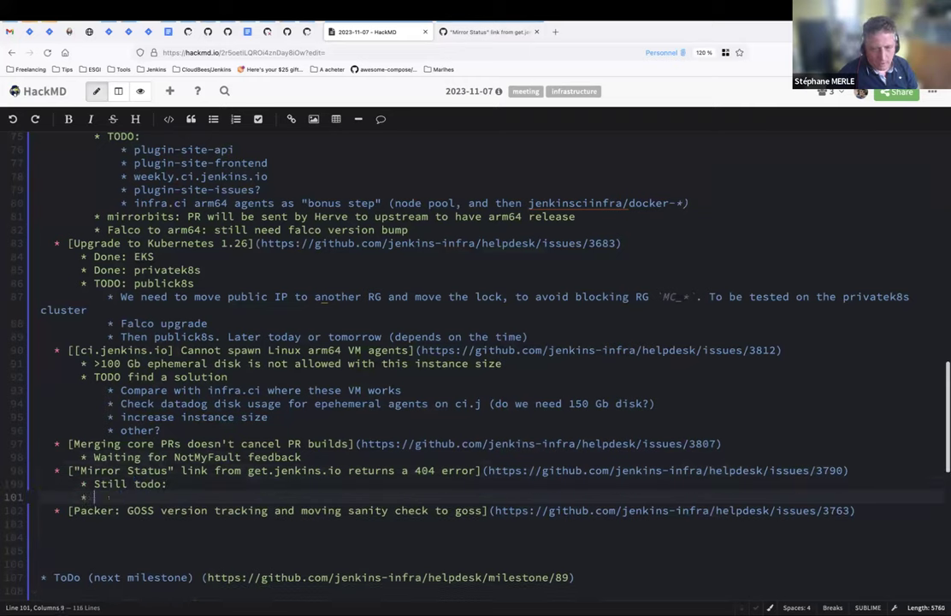
Nest under "Still todo:" the item "Check if status.html update fixes the issue (file age making it not retained by OSUOSL?)".
{"action": "key", "text": "Tab"}
{"action": "type", "text": "Check if status.html update fixes the issue"}
{"action": "key", "text": "Left"}
{"action": "key", "text": "Left"}
{"action": "key", "text": "Left"}
{"action": "key", "text": "Left"}
{"action": "key", "text": "End"}
{"action": "type", "text": "(file age"}
{"action": "type", "text": "?"}
{"action": "key", "text": "Left"}
{"action": "type", "text": "making it not"}
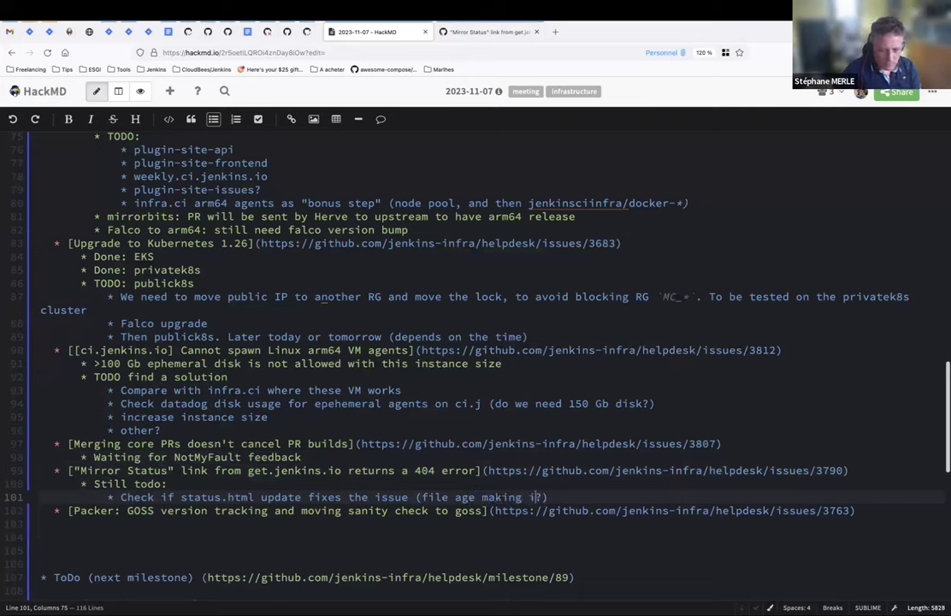
{"action": "type", "text": " retained b"}
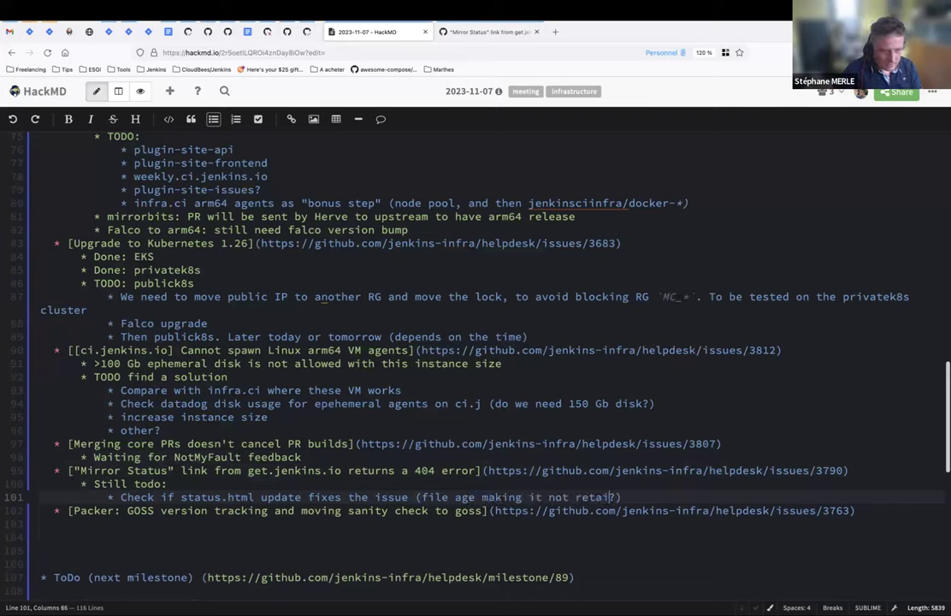
{"action": "type", "text": "y OSU"}
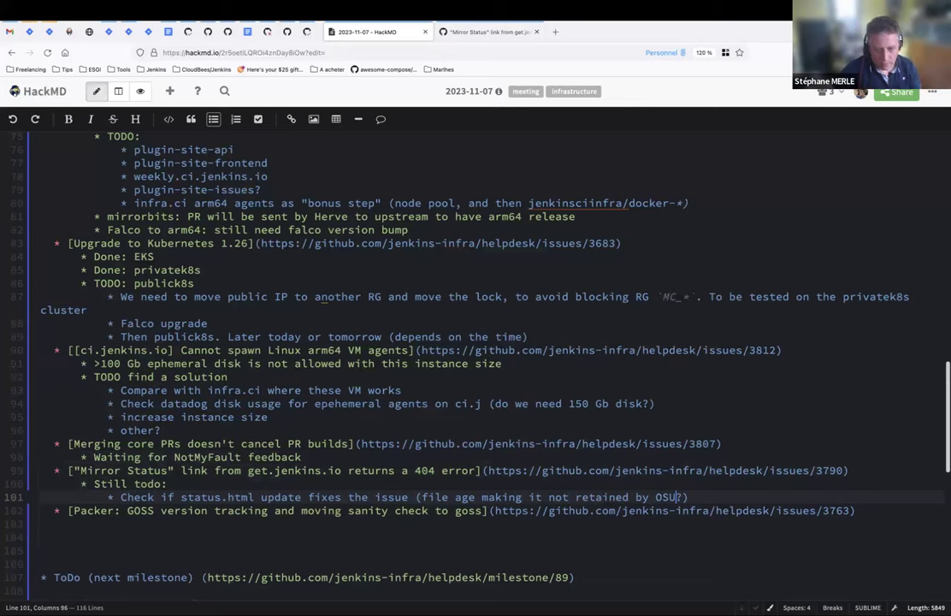
{"action": "type", "text": "OSL"}
{"action": "key", "text": "End"}
Add a second todo item: "Check if using archives.jenkins.io as mirror fallabck does not fix the issue either".
{"action": "key", "text": "Return"}
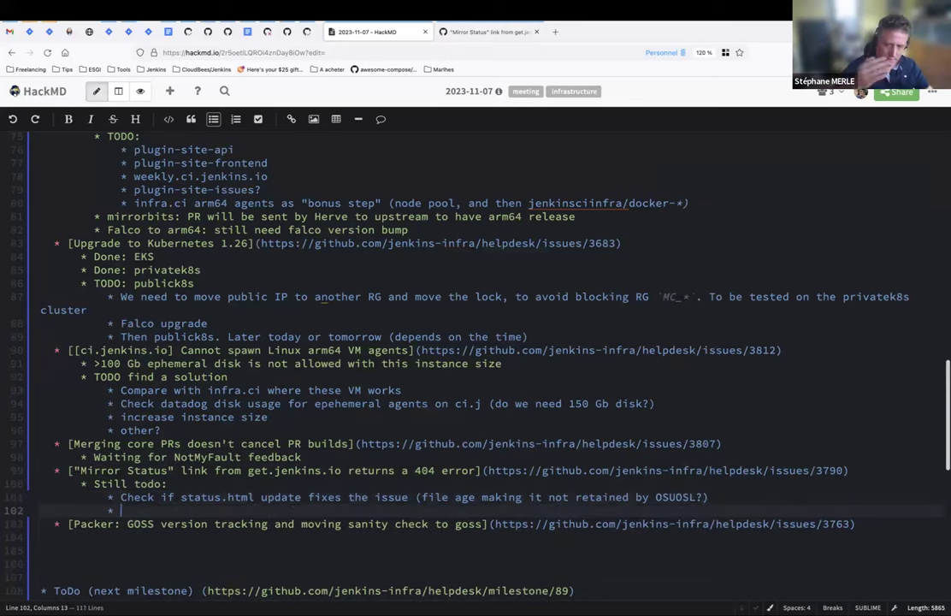
{"action": "type", "text": "Check if using archives.jenkins.io as mirror"}
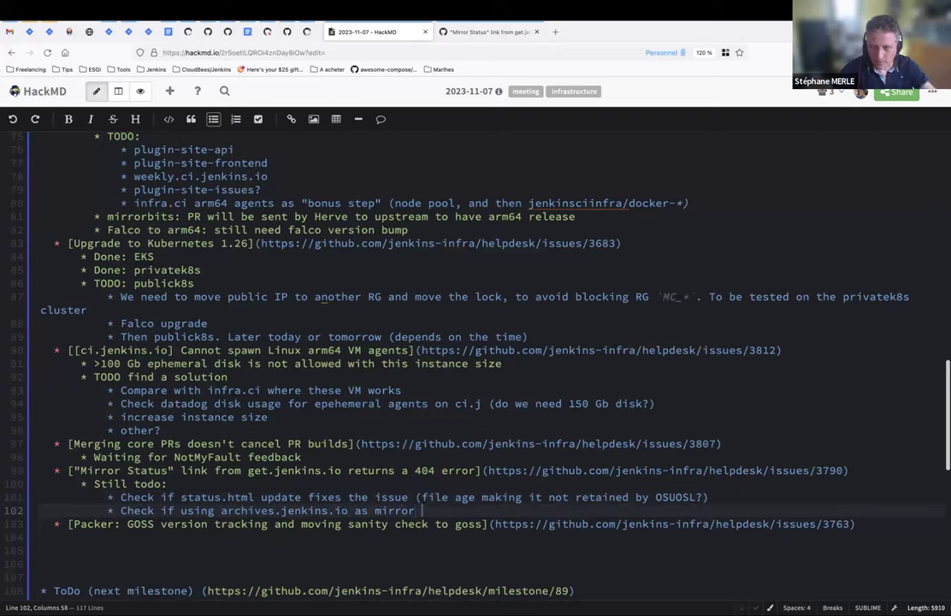
{"action": "type", "text": " fallabck does n"}
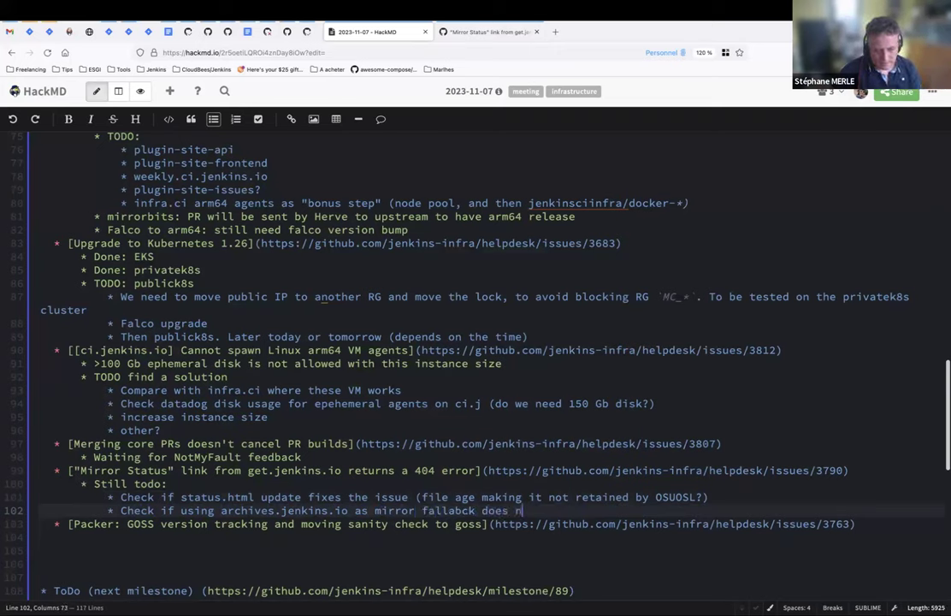
{"action": "type", "text": "ot fix the issue "}
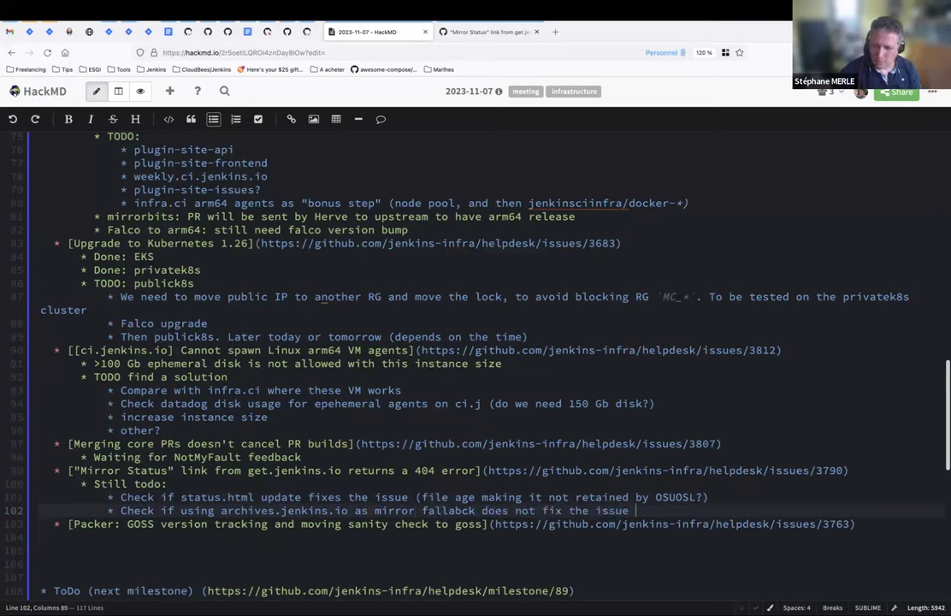
{"action": "type", "text": "either"}
Add the sub-item "WiP: Migrating the linux Goss tests" under the Packer GOSS version tracking entry.
{"action": "key", "text": "Down"}
{"action": "key", "text": "End"}
{"action": "key", "text": "Return"}
{"action": "key", "text": "Tab"}
{"action": "scroll", "coordinate": [476, 343], "scroll_direction": "down", "scroll_amount": 2}
{"action": "type", "text": "Migra"}
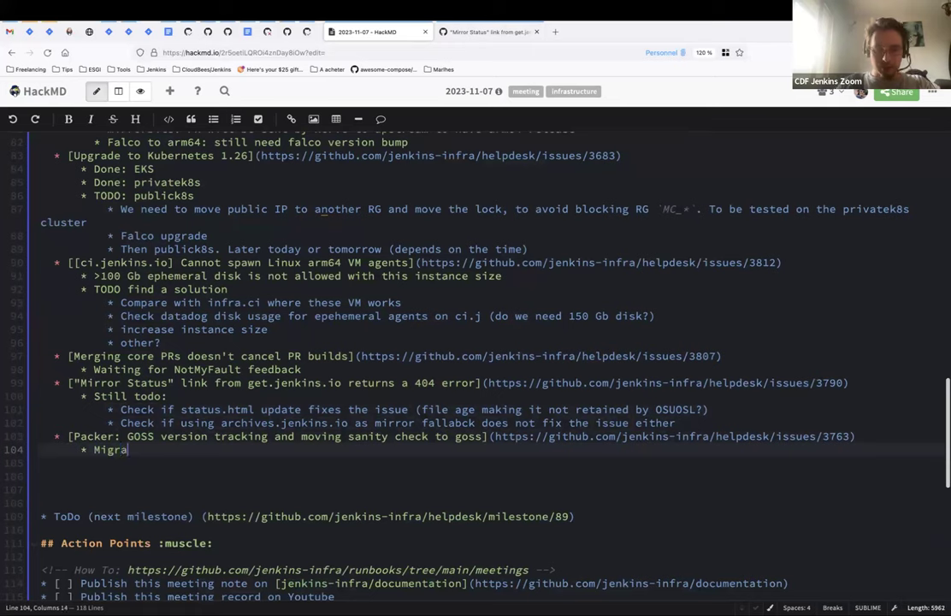
{"action": "left_click", "coordinate": [94, 449]}
{"action": "type", "text": "WiP:"}
{"action": "key", "text": "End"}
{"action": "type", "text": "ting the linux "}
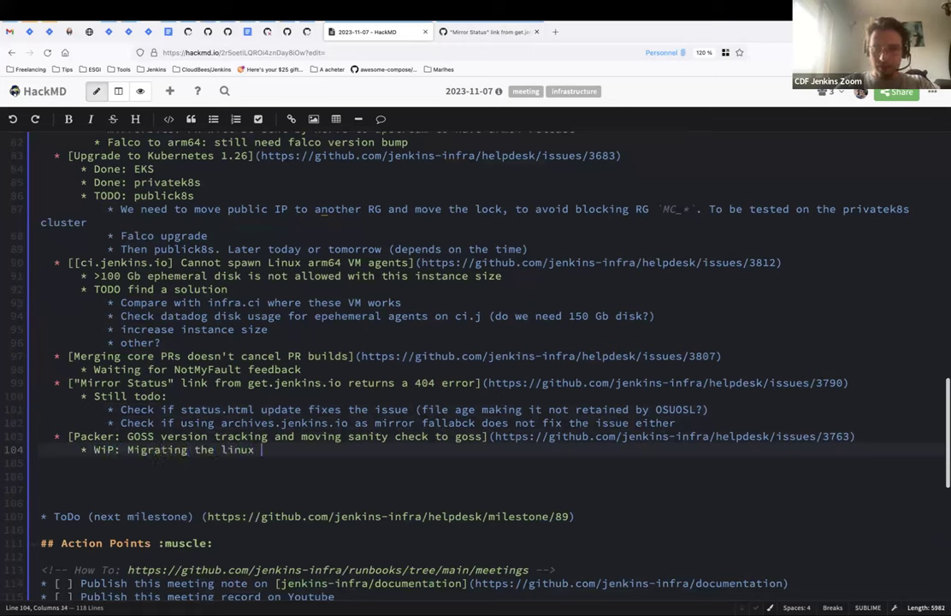
{"action": "type", "text": "Goss tests"}
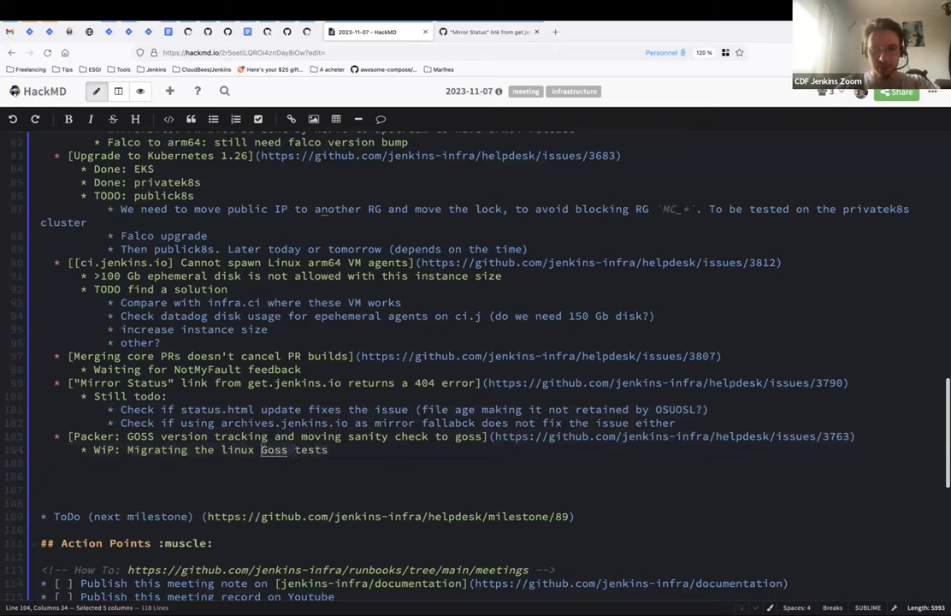
Remove the word "Goss" before "tests" in the Packer sub-item and complete the line with "to goss (full)".
{"action": "key", "text": "ctrl+Left"}
{"action": "key", "text": "ctrl+Left"}
{"action": "key", "text": "ctrl+Delete"}
{"action": "key", "text": "End"}
{"action": "type", "text": "to goss (fgul"}
{"action": "key", "text": "BackSpace"}
{"action": "key", "text": "BackSpace"}
{"action": "key", "text": "BackSpace"}
{"action": "type", "text": "ul"}
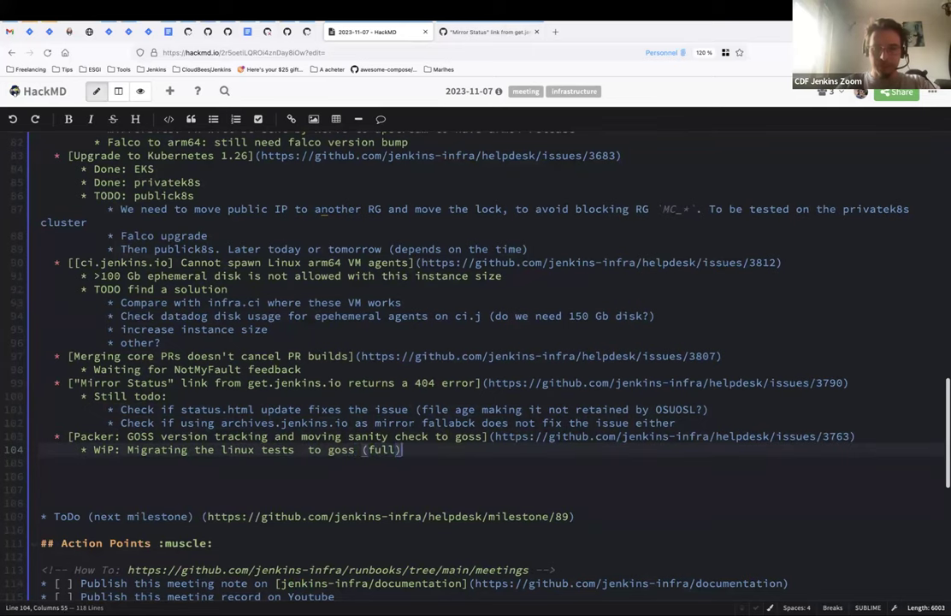
{"action": "type", "text": "l)"}
Add the sub-item "Then updatecli" below the goss migration line and place the cursor on the empty line beneath the entries.
{"action": "key", "text": "Return"}
{"action": "type", "text": "Then updatecli"}
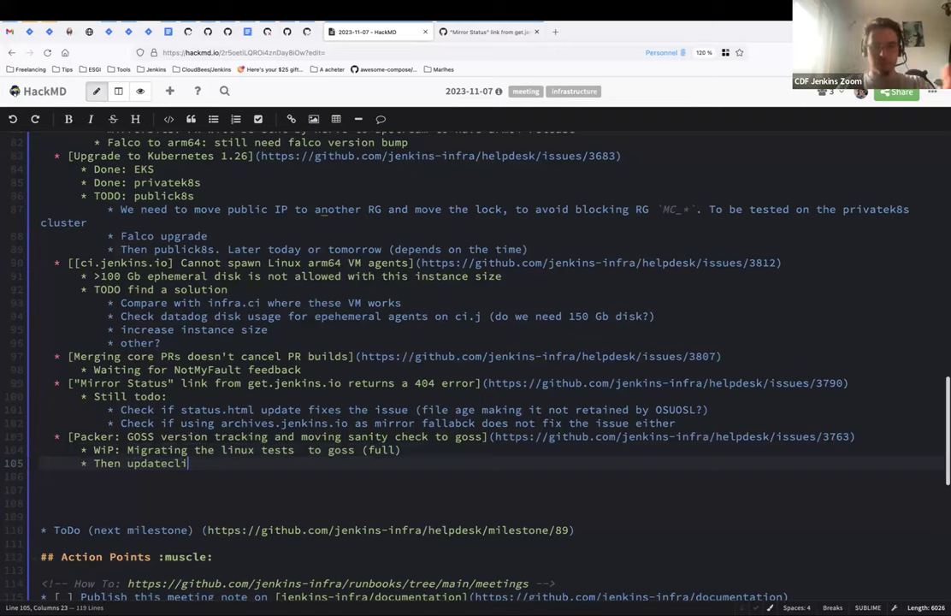
{"action": "left_click", "coordinate": [54, 489]}
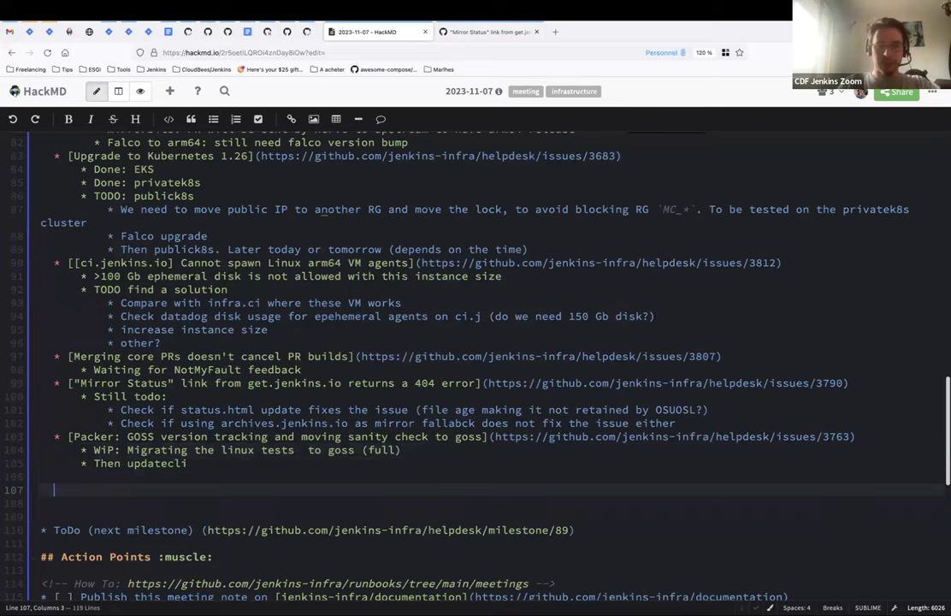
{"action": "scroll", "coordinate": [423, 327], "scroll_direction": "down", "scroll_amount": 1}
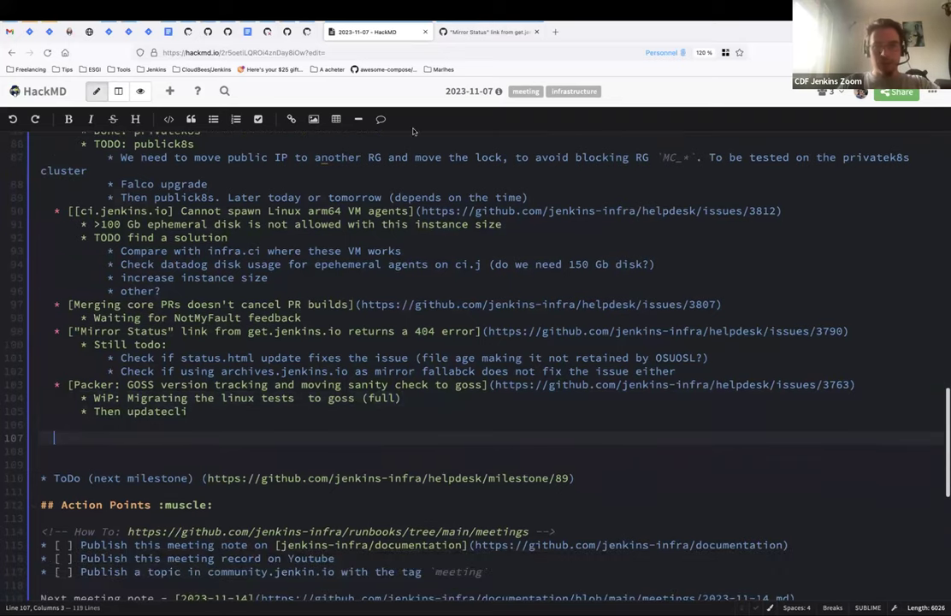
Open the helpdesk issue list on GitHub and view the "Implement artifact caching proxy for maven-hpi-plugin" issue in a new tab.
{"action": "left_click", "coordinate": [481, 32]}
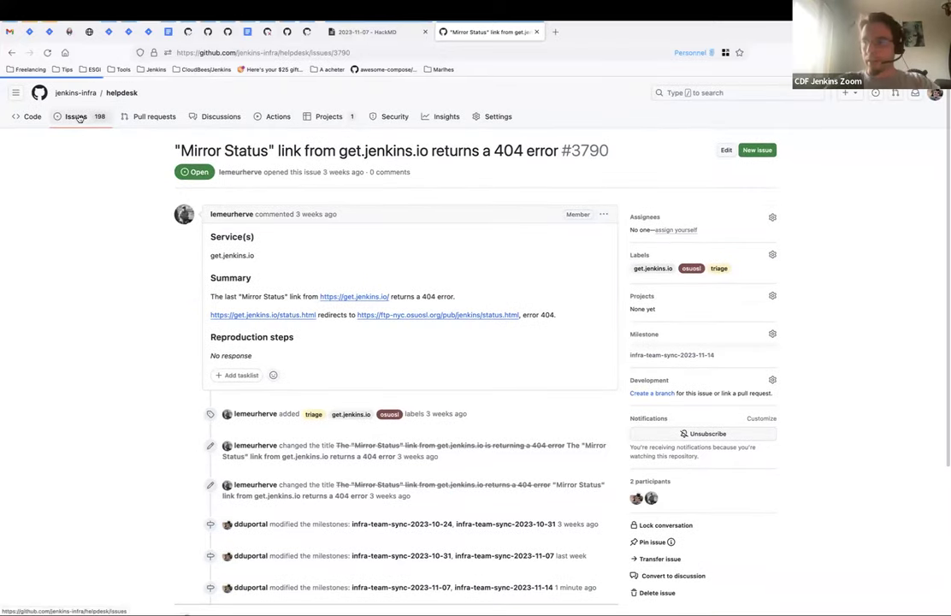
{"action": "left_click", "coordinate": [77, 117]}
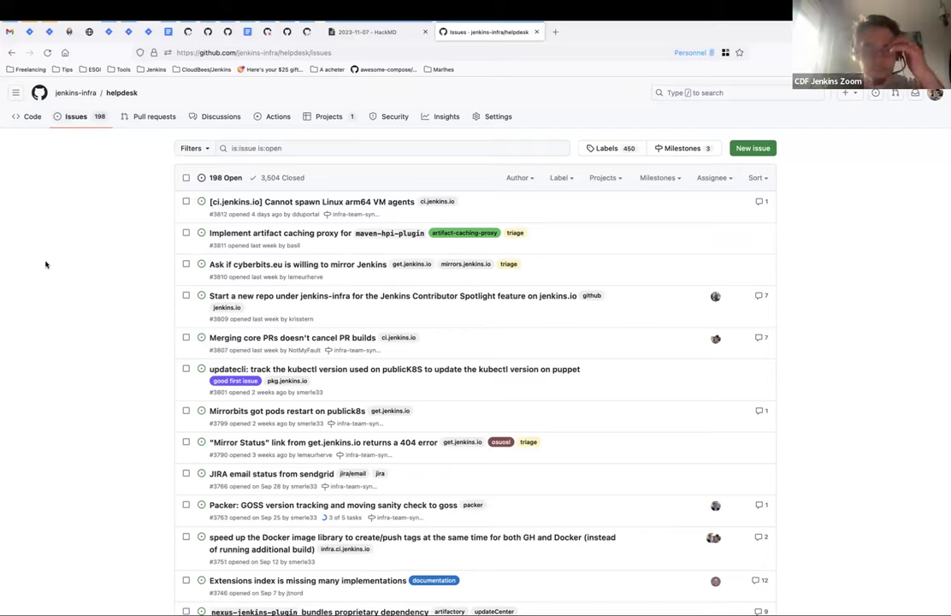
{"action": "left_click", "coordinate": [254, 238], "text": "super"}
{"action": "left_click", "coordinate": [588, 33]}
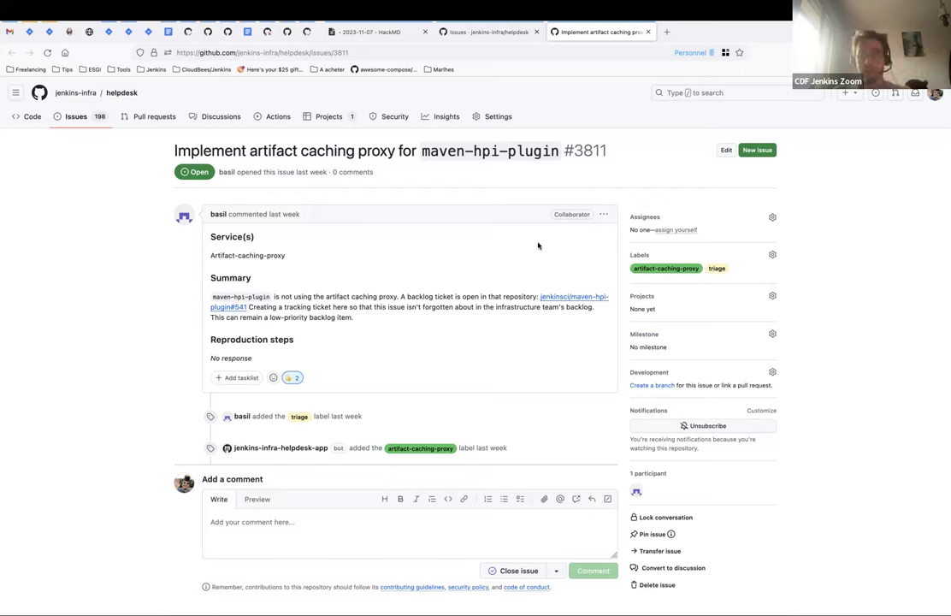
Remove the triage label from the maven-hpi-plugin artifact caching proxy issue.
{"action": "left_click", "coordinate": [773, 254]}
{"action": "left_click", "coordinate": [682, 345]}
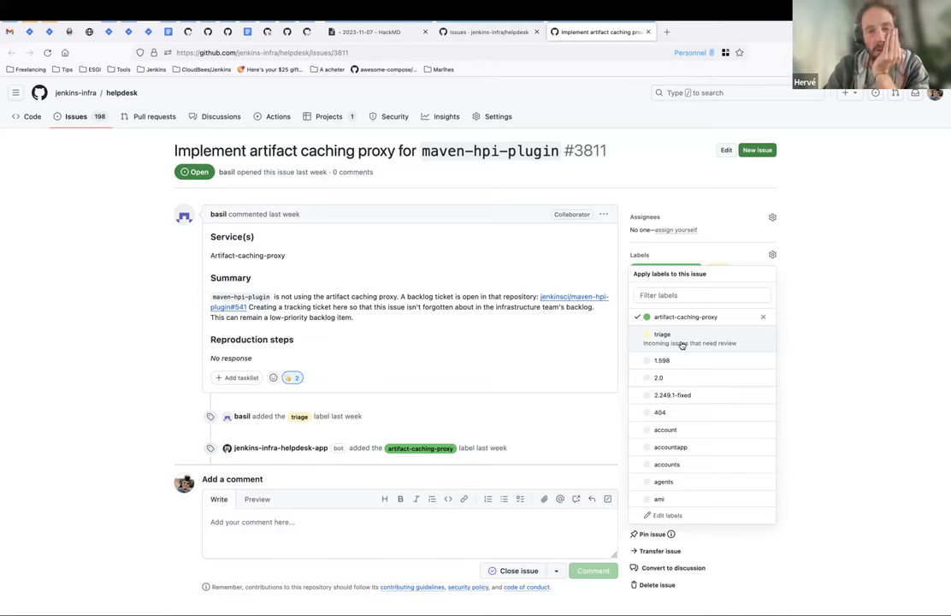
{"action": "left_click", "coordinate": [851, 429]}
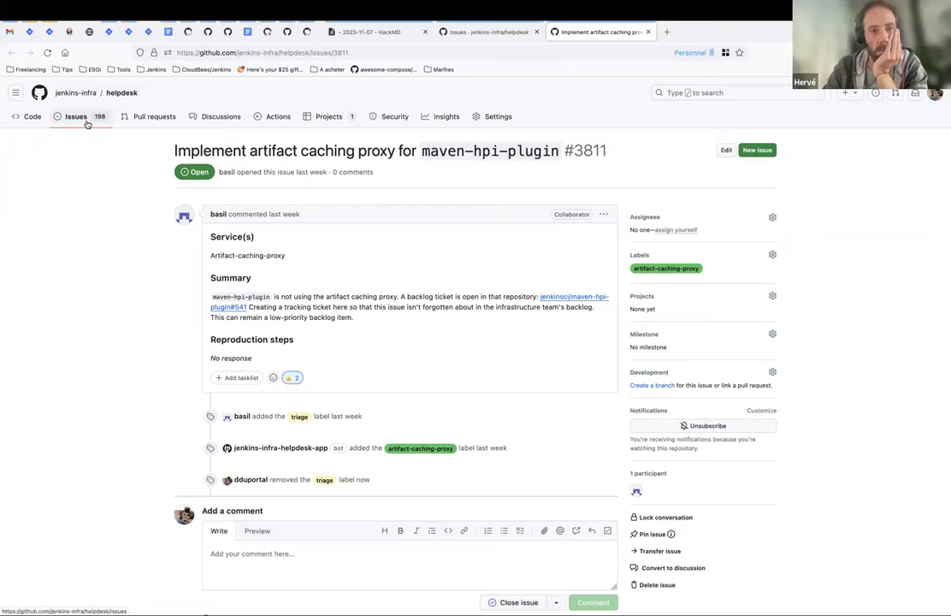
Return to the helpdesk issue list and open "Ask if cyberbits.eu is willing to mirror Jenkins" in a new tab.
{"action": "left_click", "coordinate": [85, 121]}
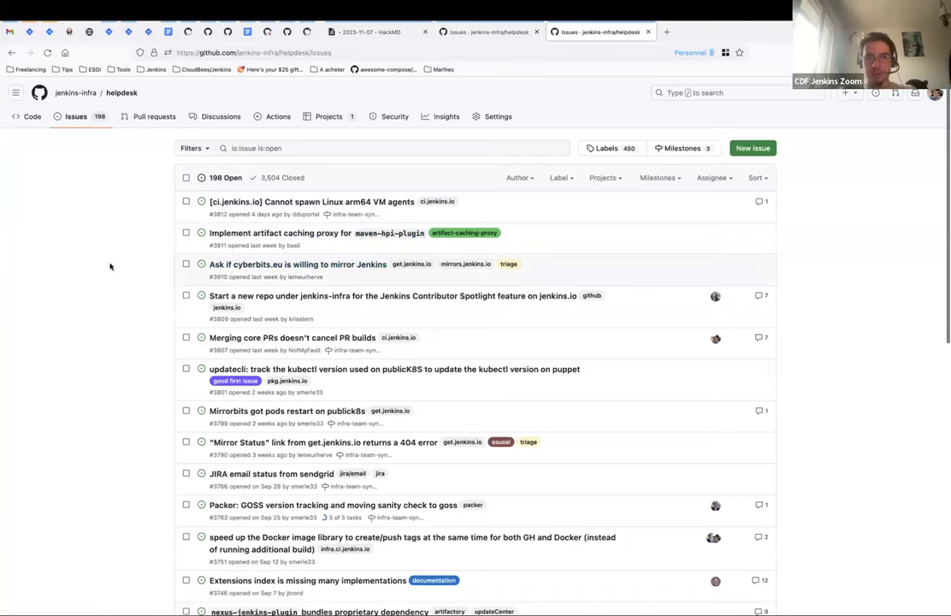
{"action": "right_click", "coordinate": [341, 270]}
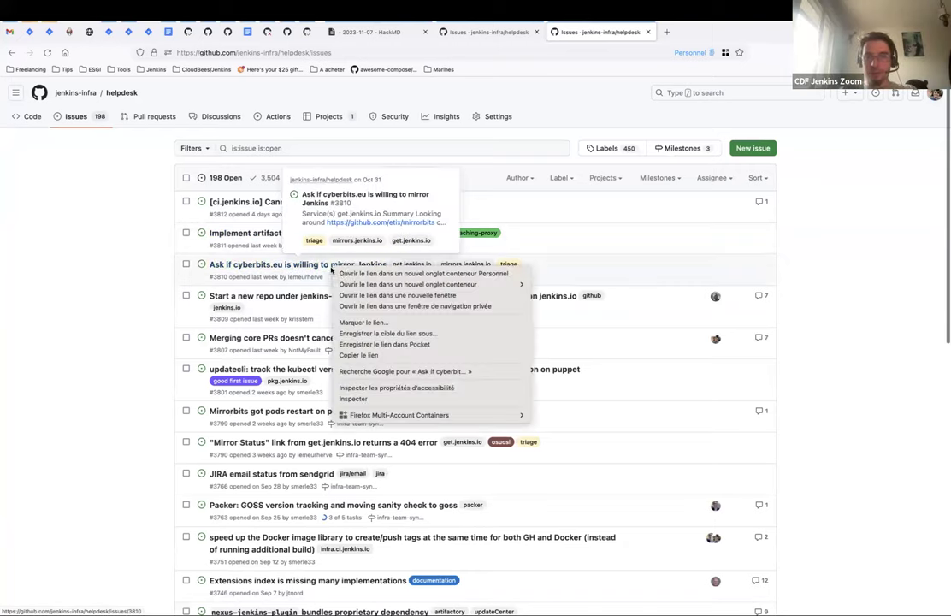
{"action": "left_click", "coordinate": [343, 273]}
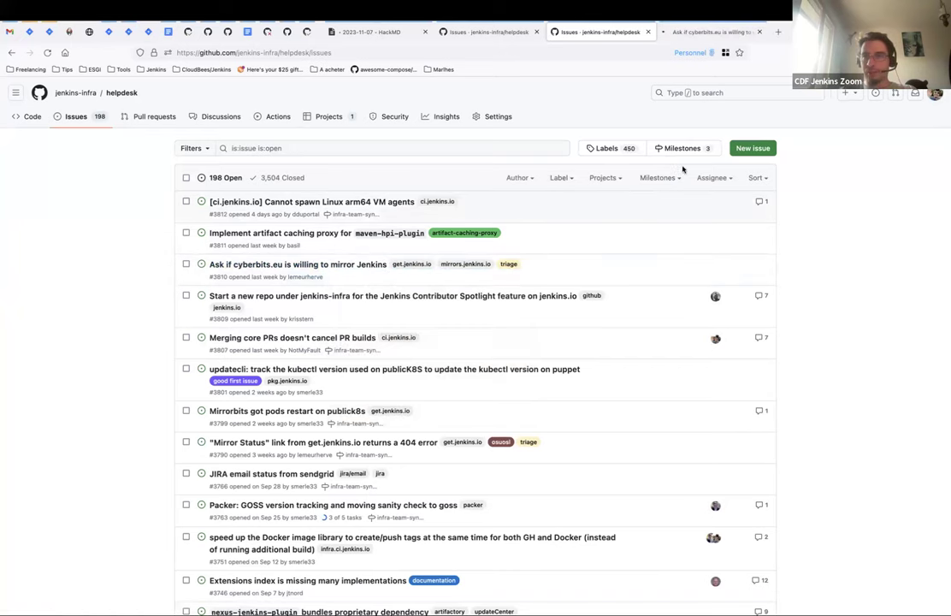
{"action": "key", "text": "ctrl+Tab"}
{"action": "scroll", "coordinate": [141, 322], "scroll_direction": "down", "scroll_amount": 1}
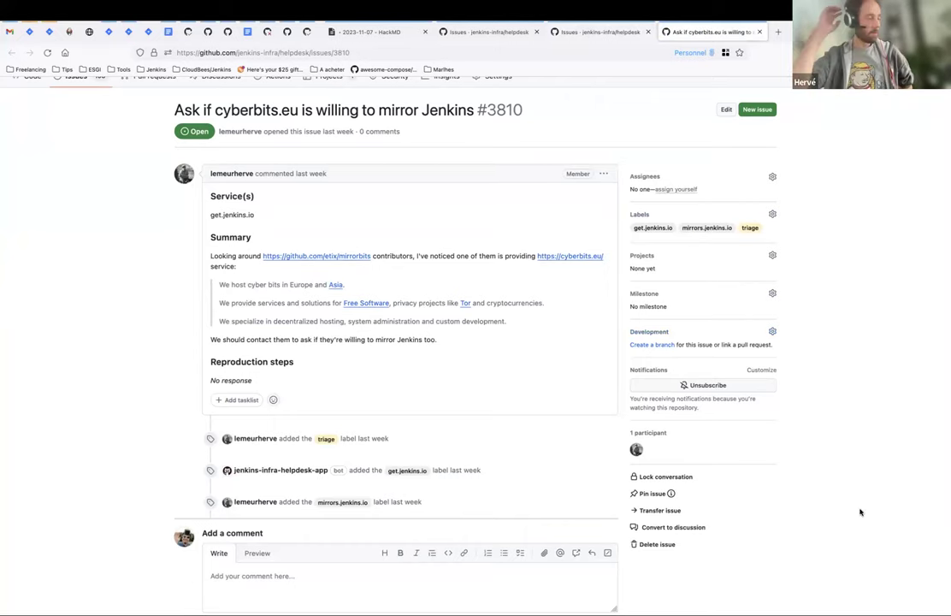
Open the cyberbits.eu link from the issue in a new tab and examine its HTTPS/rsync mirror service entry.
{"action": "right_click", "coordinate": [573, 260]}
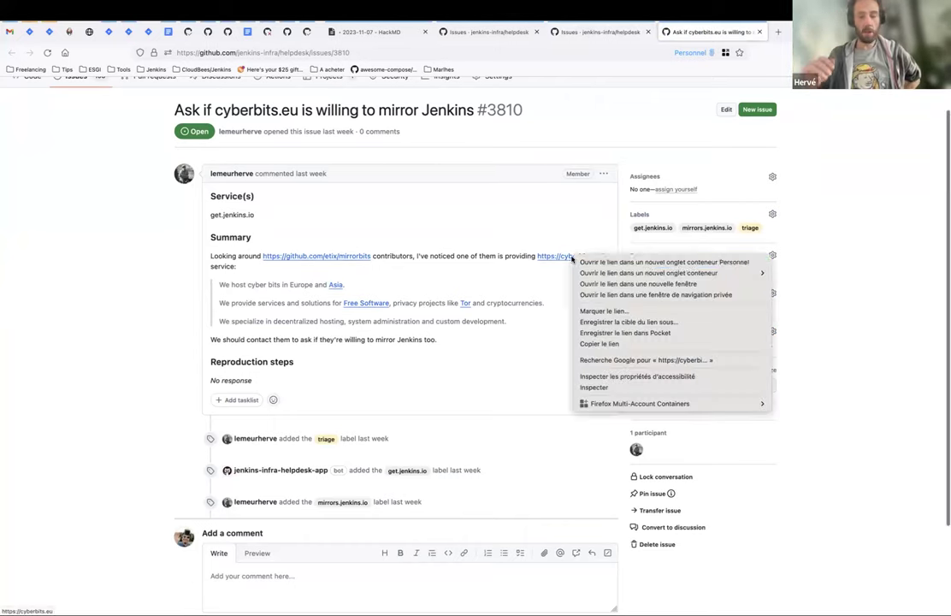
{"action": "left_click", "coordinate": [592, 255]}
{"action": "left_click", "coordinate": [767, 32]}
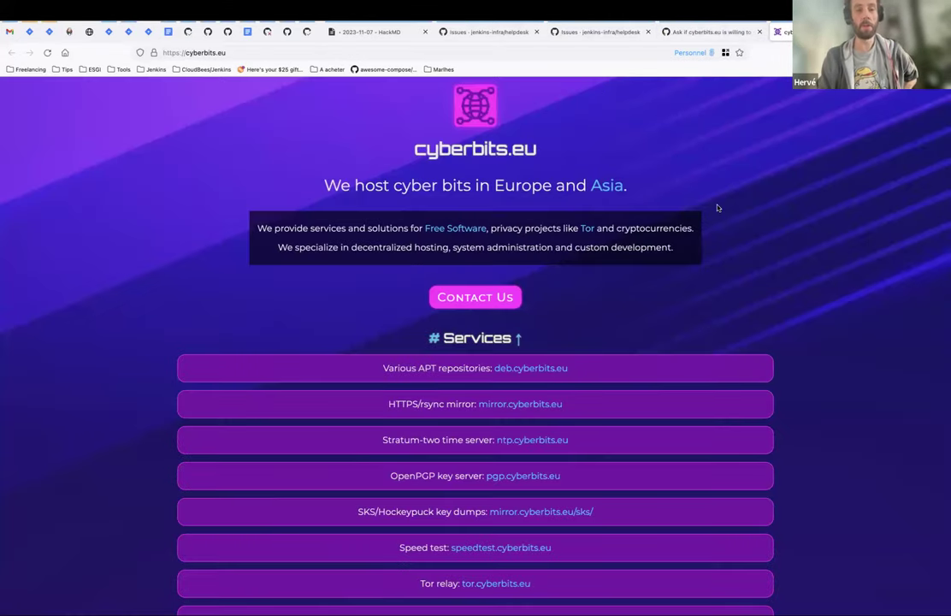
{"action": "scroll", "coordinate": [717, 208], "scroll_direction": "down", "scroll_amount": 1}
{"action": "scroll", "coordinate": [707, 127], "scroll_direction": "down", "scroll_amount": 2}
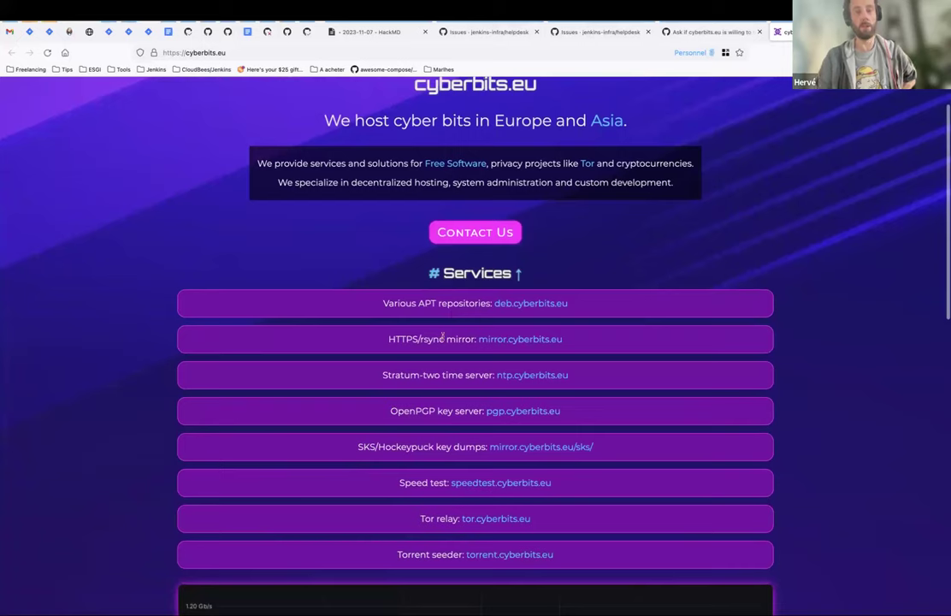
{"action": "left_click_drag", "start_coordinate": [387, 339], "coordinate": [614, 342]}
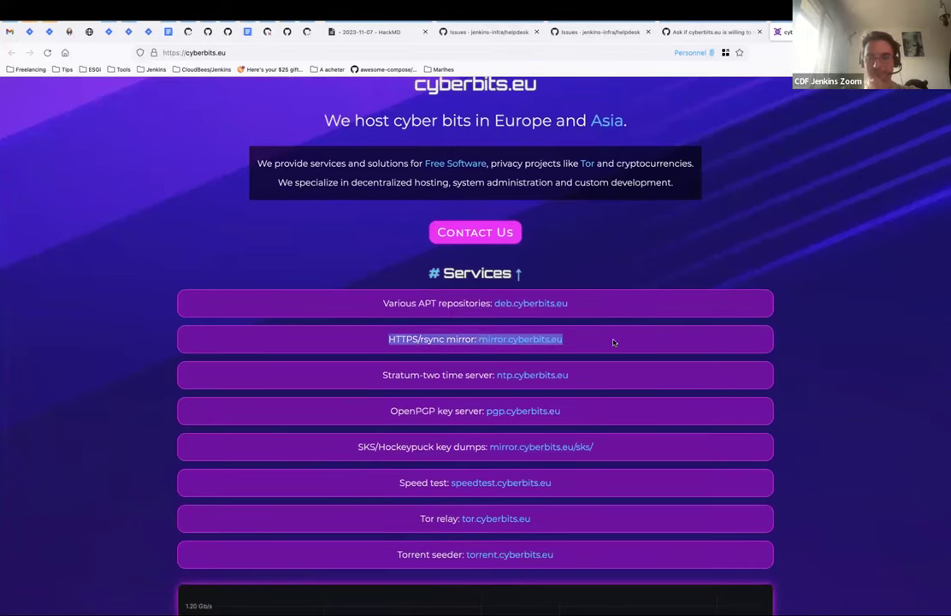
{"action": "scroll", "coordinate": [667, 329], "scroll_direction": "down", "scroll_amount": 1}
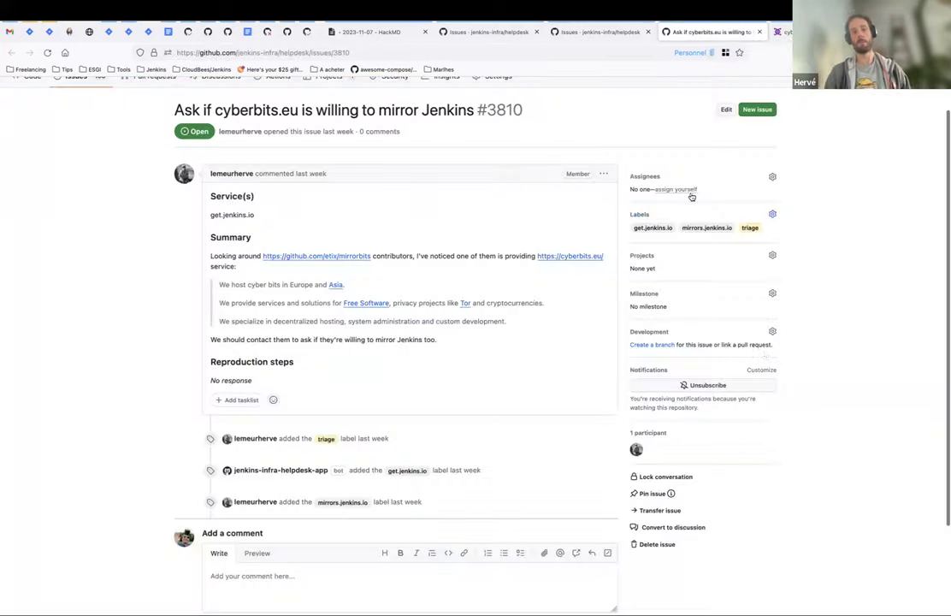
Remove the triage label from the cyberbits.eu mirror issue and set its milestone to infra-team-sync-next.
{"action": "left_click", "coordinate": [710, 33]}
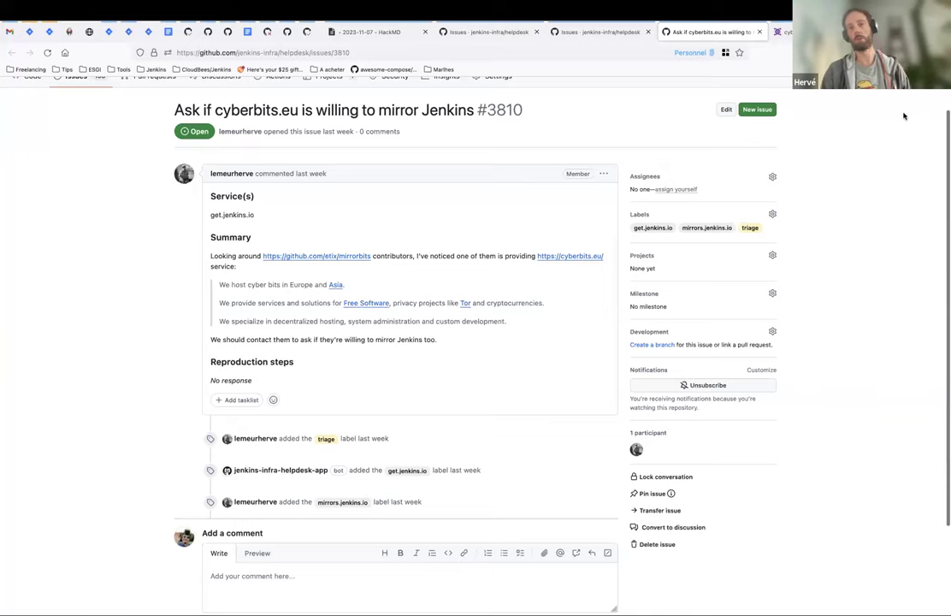
{"action": "left_click", "coordinate": [773, 215]}
{"action": "key", "text": "Escape"}
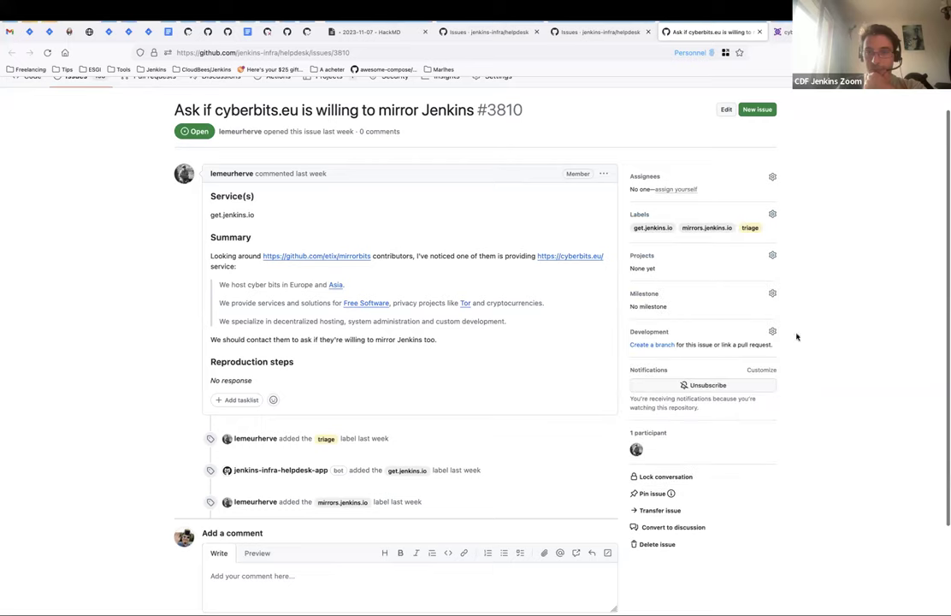
{"action": "left_click", "coordinate": [765, 296]}
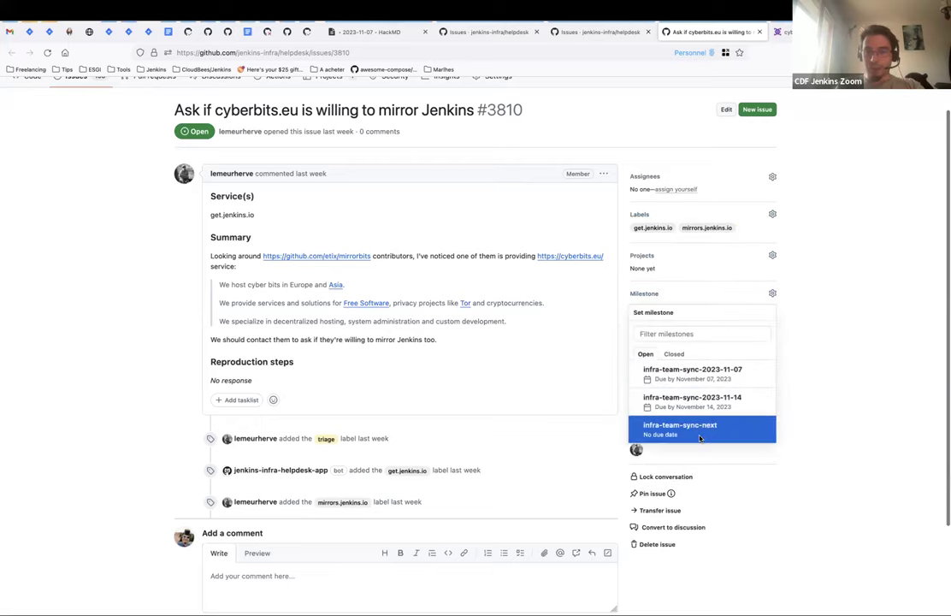
{"action": "key", "text": "Escape"}
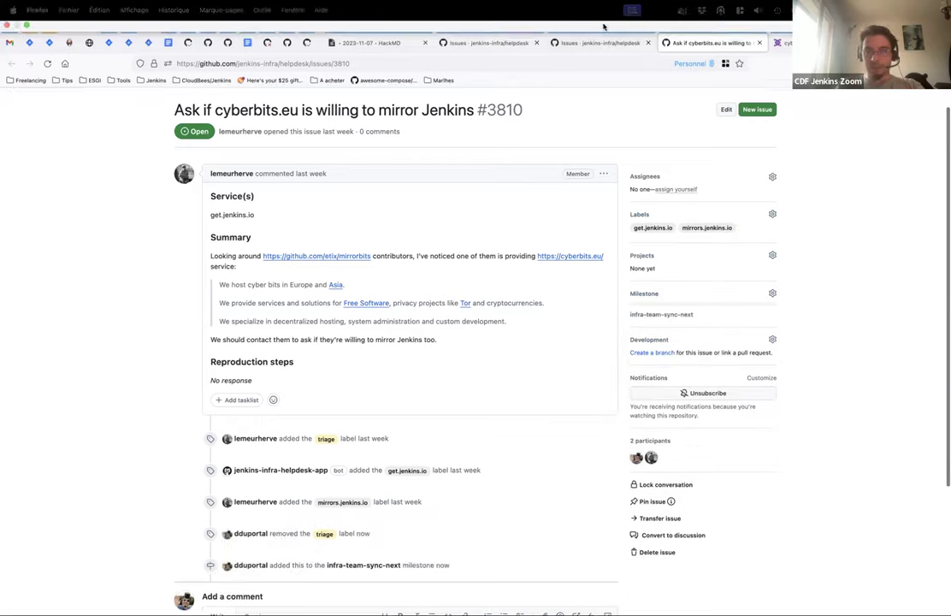
Open the Jenkins Contributor Spotlight repo issue from the issue list in a new tab and read through its conversation.
{"action": "left_click", "coordinate": [604, 34]}
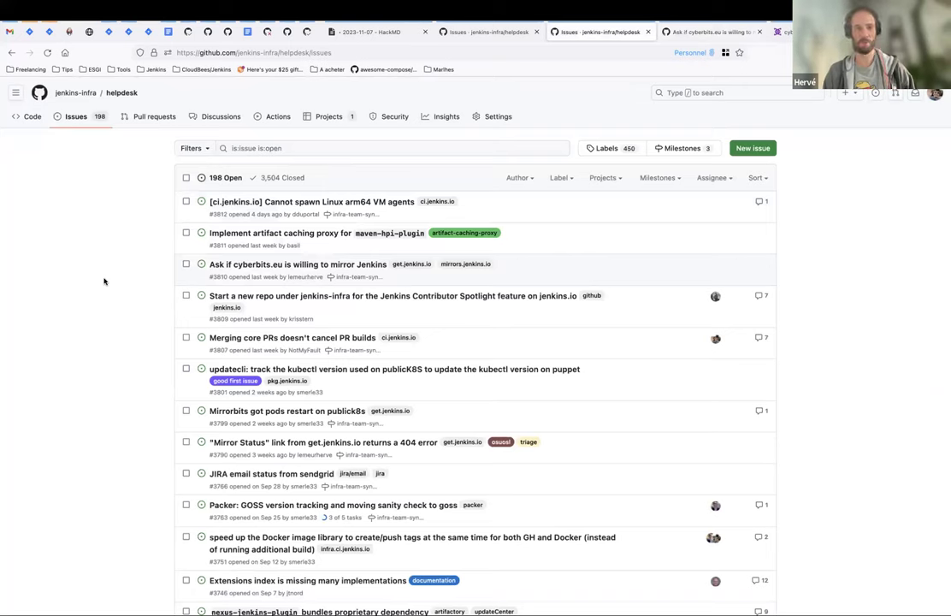
{"action": "mouse_move", "coordinate": [305, 299]}
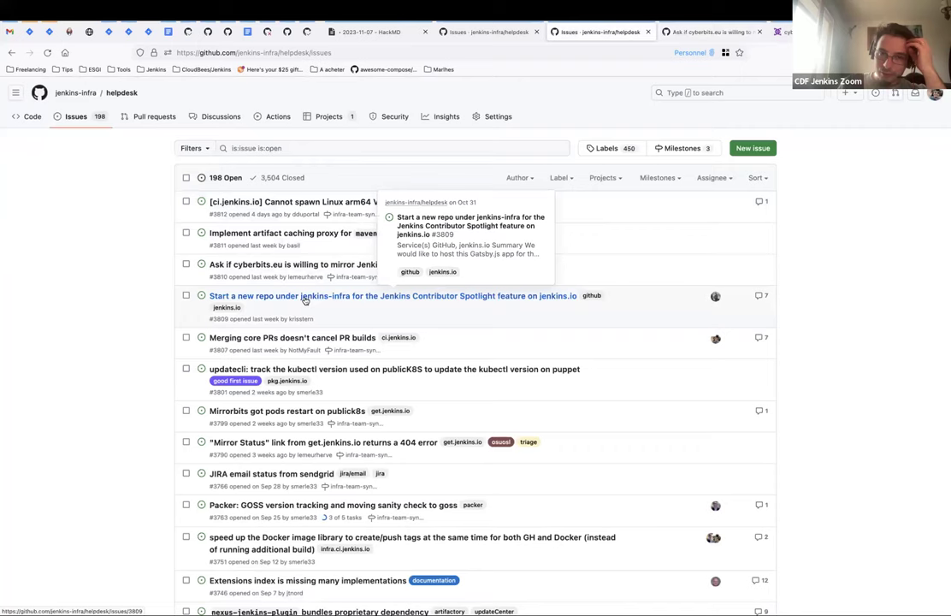
{"action": "right_click", "coordinate": [304, 299]}
{"action": "left_click", "coordinate": [321, 305]}
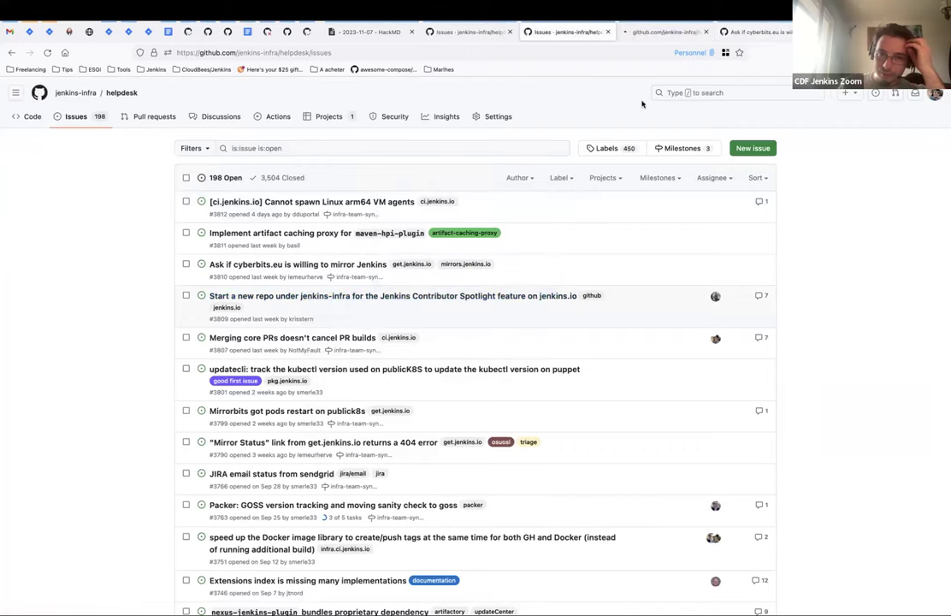
{"action": "left_click", "coordinate": [660, 32]}
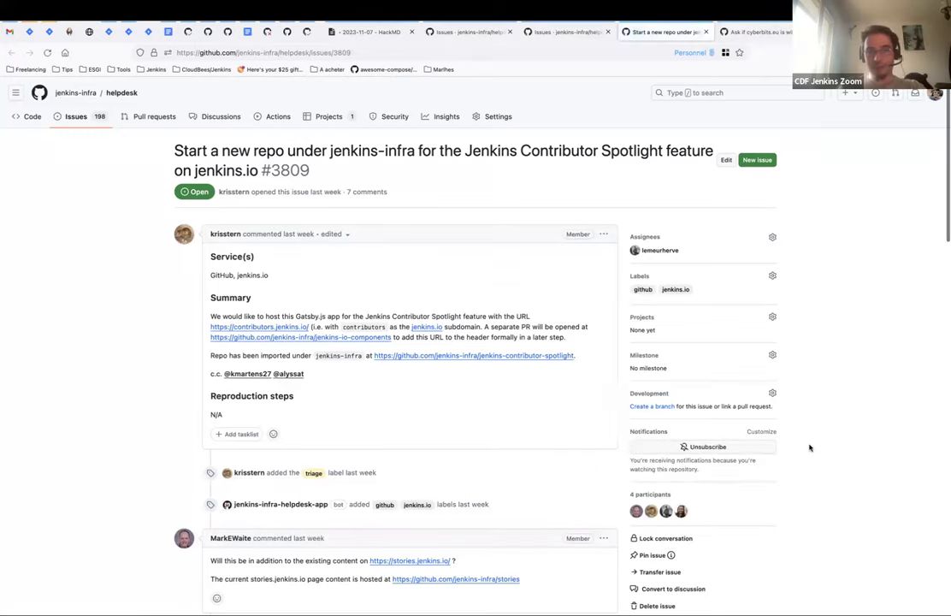
{"action": "scroll", "coordinate": [855, 475], "scroll_direction": "down", "scroll_amount": 20}
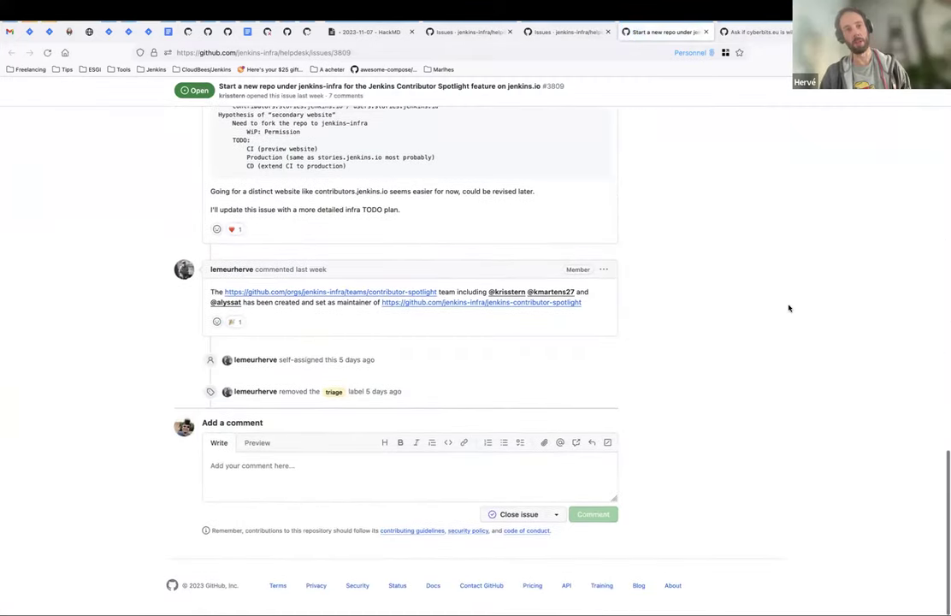
{"action": "scroll", "coordinate": [784, 352], "scroll_direction": "up", "scroll_amount": 20}
Set the Contributor Spotlight issue's milestone to infra-team-sync-2023-11-14, then copy its URL and switch to the HackMD meeting notes.
{"action": "left_click", "coordinate": [772, 355]}
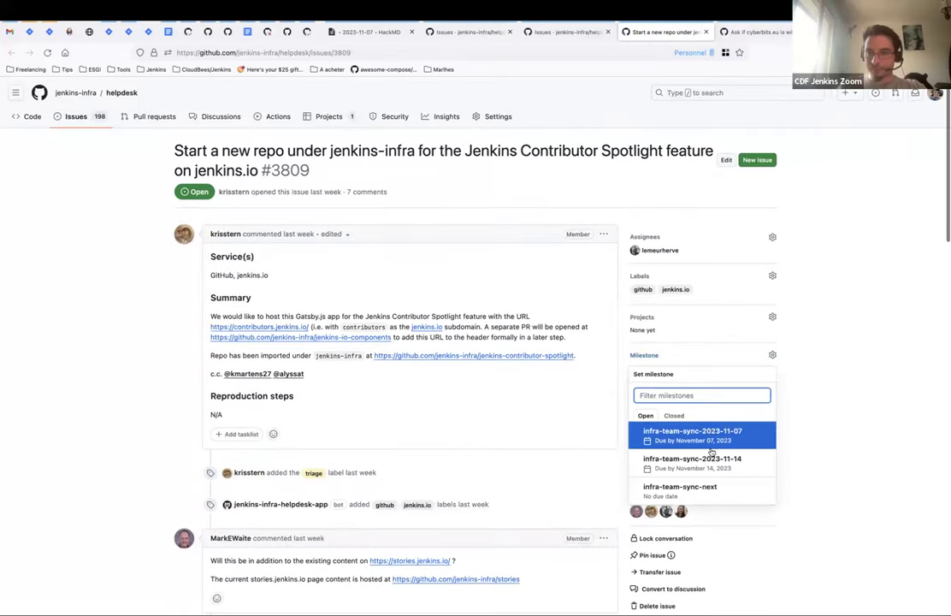
{"action": "key", "text": "Escape"}
{"action": "left_click", "coordinate": [462, 53]}
{"action": "key", "text": "super+c"}
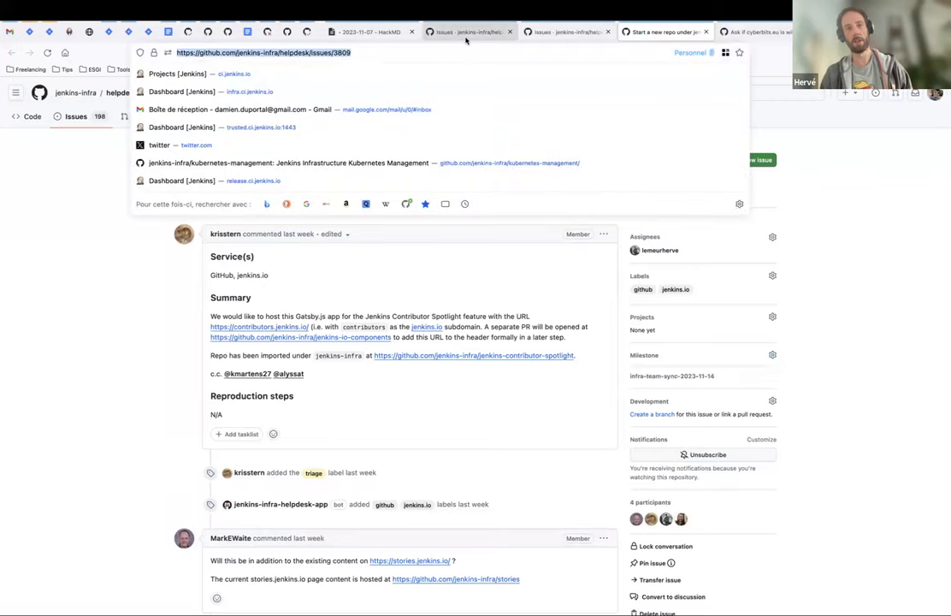
{"action": "left_click", "coordinate": [467, 31]}
{"action": "left_click", "coordinate": [350, 32]}
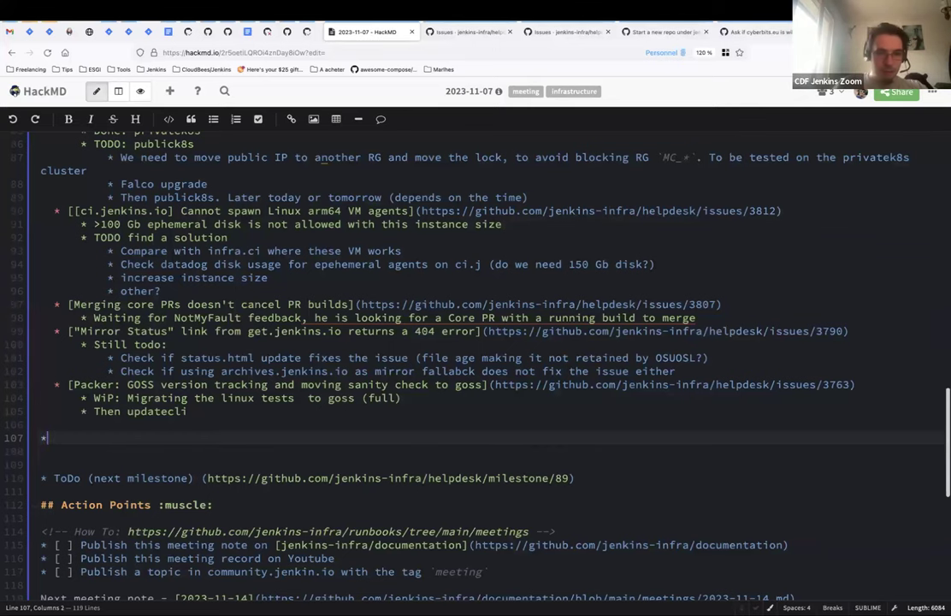
{"action": "type", "text": "New issues:"}
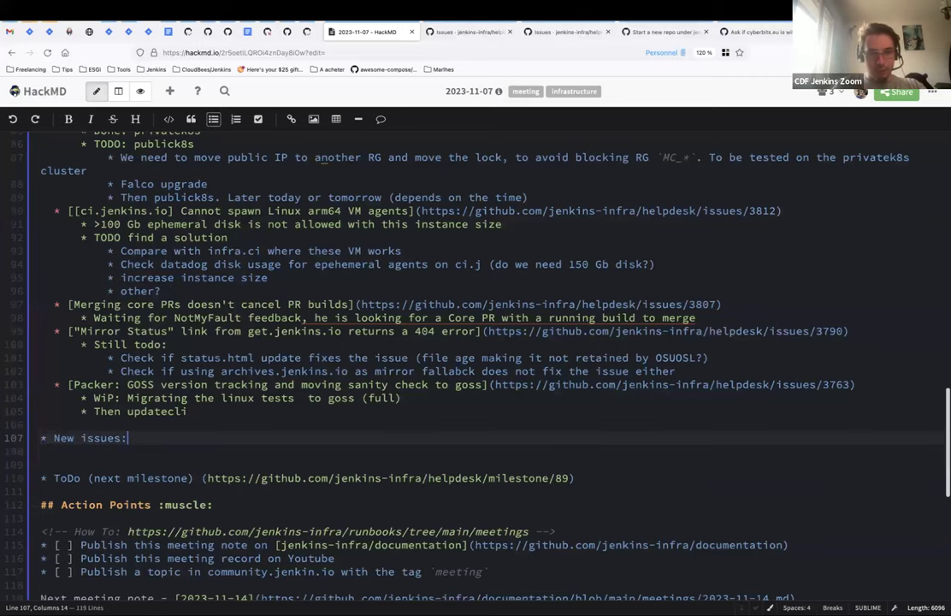
{"action": "key", "text": "Return"}
{"action": "key", "text": "BackSpace"}
{"action": "key", "text": "BackSpace"}
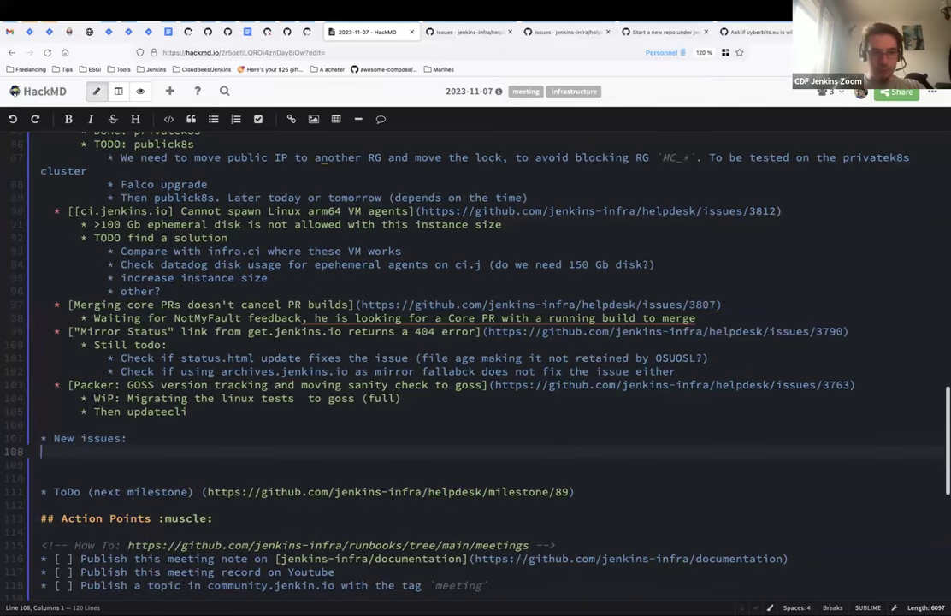
{"action": "key", "text": "BackSpace"}
{"action": "key", "text": "BackSpace"}
{"action": "key", "text": "BackSpace"}
{"action": "key", "text": "BackSpace"}
{"action": "key", "text": "BackSpace"}
{"action": "key", "text": "BackSpace"}
{"action": "key", "text": "BackSpace"}
{"action": "key", "text": "BackSpace"}
{"action": "key", "text": "BackSpace"}
{"action": "key", "text": "BackSpace"}
{"action": "key", "text": "BackSpace"}
{"action": "key", "text": "BackSpace"}
{"action": "key", "text": "BackSpace"}
{"action": "key", "text": "BackSpace"}
{"action": "key", "text": "BackSpace"}
Add the copied issue URL as a sub-item under the "ToDo (next milestone)" entry.
{"action": "left_click", "coordinate": [601, 465]}
{"action": "key", "text": "Return"}
{"action": "key", "text": "Tab"}
{"action": "key", "text": "super+v"}
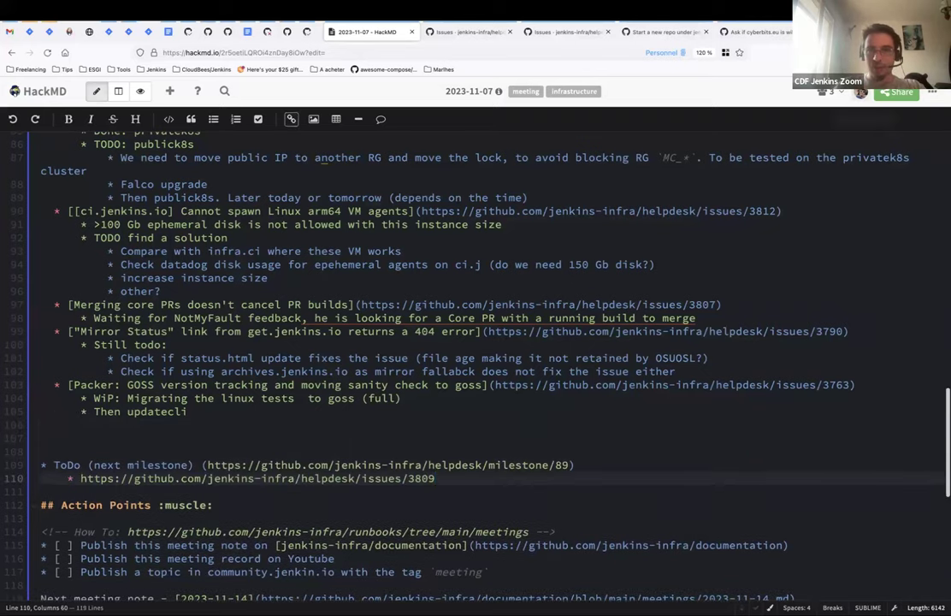
Turn the pasted URL into a Markdown link using the Contributor Spotlight issue's title copied from GitHub as its text.
{"action": "left_click", "coordinate": [663, 31]}
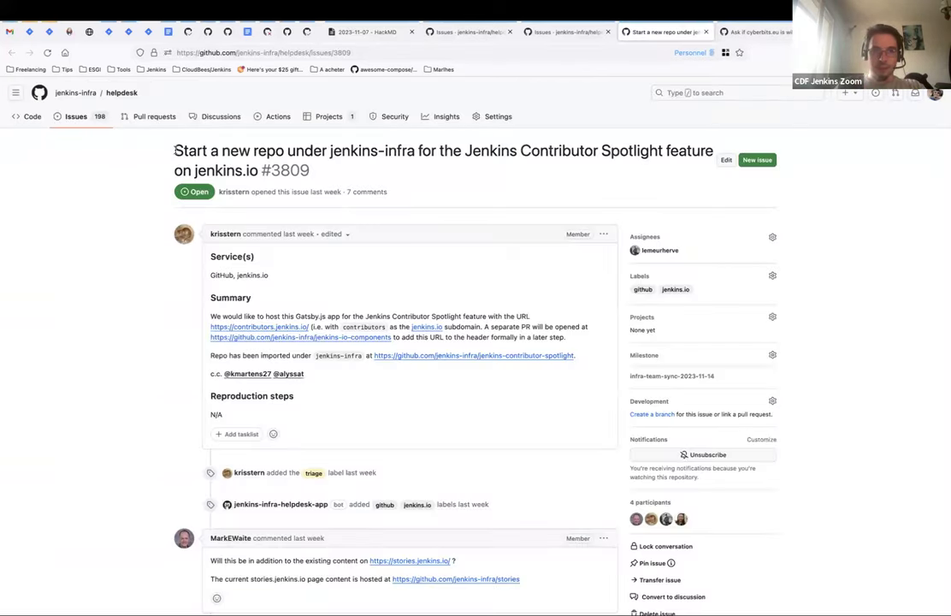
{"action": "left_click_drag", "start_coordinate": [175, 150], "coordinate": [262, 170]}
{"action": "key", "text": "super+c"}
{"action": "left_click", "coordinate": [364, 32]}
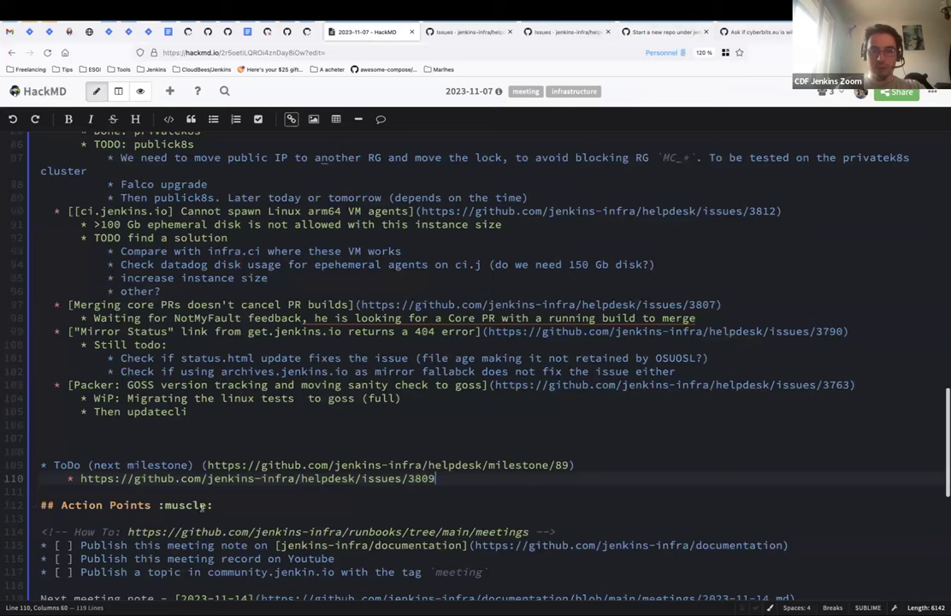
{"action": "left_click", "coordinate": [81, 478]}
{"action": "type", "text": "["}
{"action": "key", "text": "super+v"}
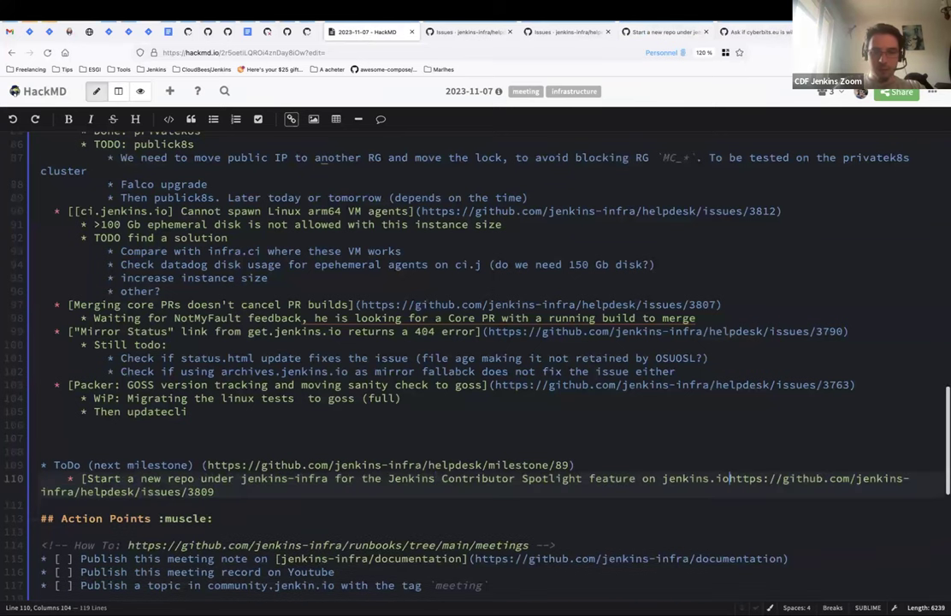
{"action": "type", "text": "]("}
{"action": "key", "text": "End"}
{"action": "type", "text": ")"}
Review the latest activity at the end of the Contributor Spotlight issue and close its tab.
{"action": "left_click", "coordinate": [663, 32]}
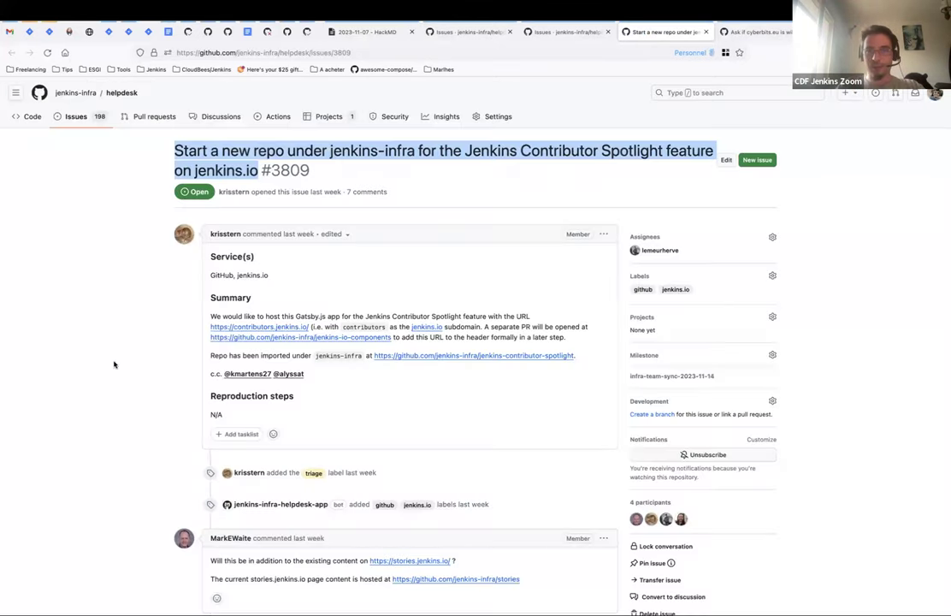
{"action": "scroll", "coordinate": [114, 364], "scroll_direction": "down", "scroll_amount": 15}
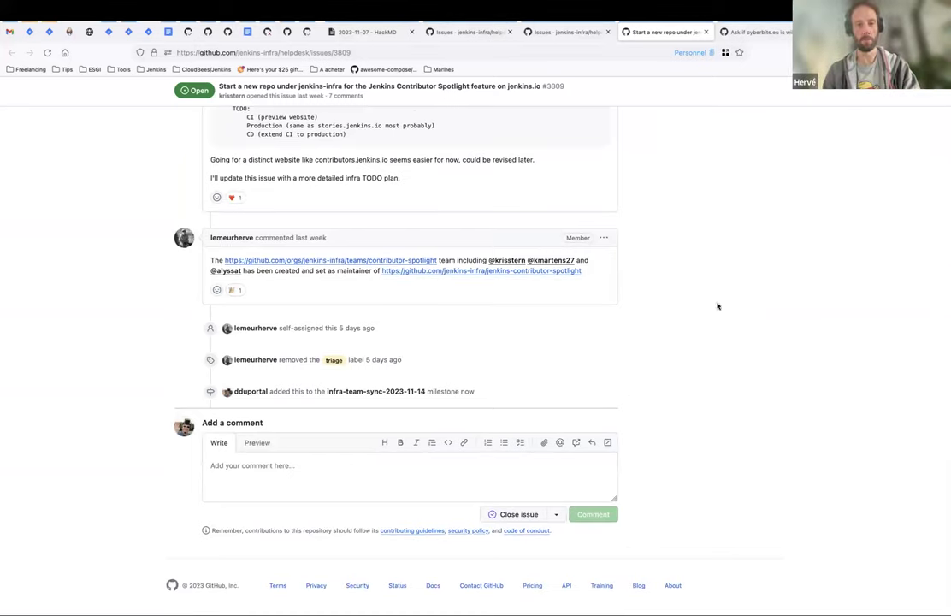
{"action": "key", "text": "ctrl+w"}
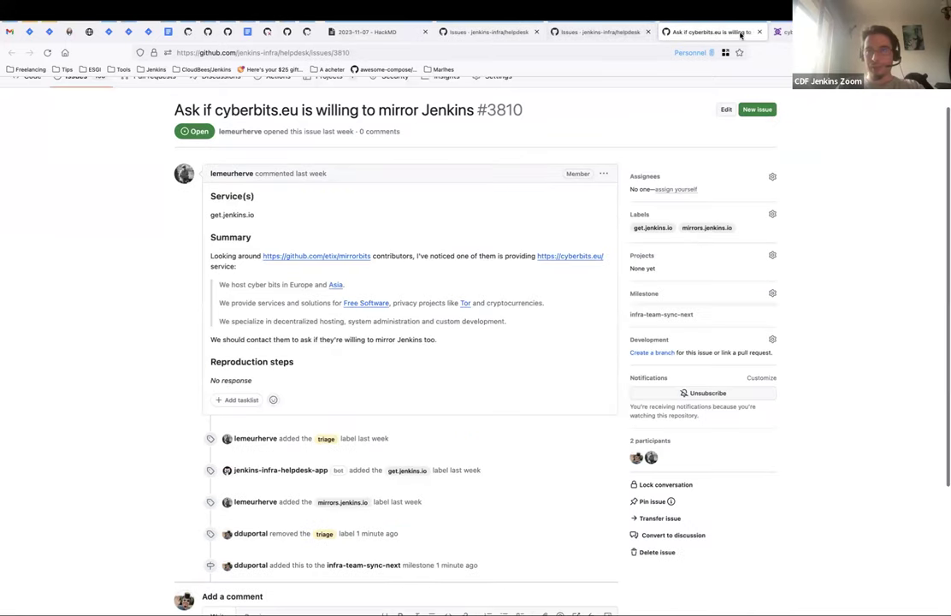
Go back to the helpdesk issue list and look through the older open issues for ones still to triage.
{"action": "left_click", "coordinate": [634, 35]}
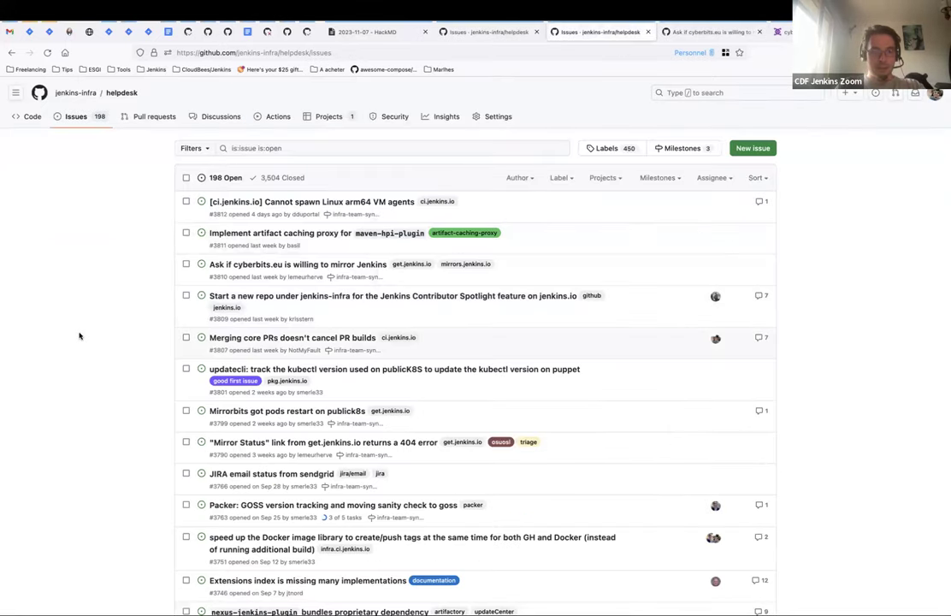
{"action": "scroll", "coordinate": [79, 336], "scroll_direction": "down", "scroll_amount": 1}
{"action": "scroll", "coordinate": [158, 304], "scroll_direction": "down", "scroll_amount": 1}
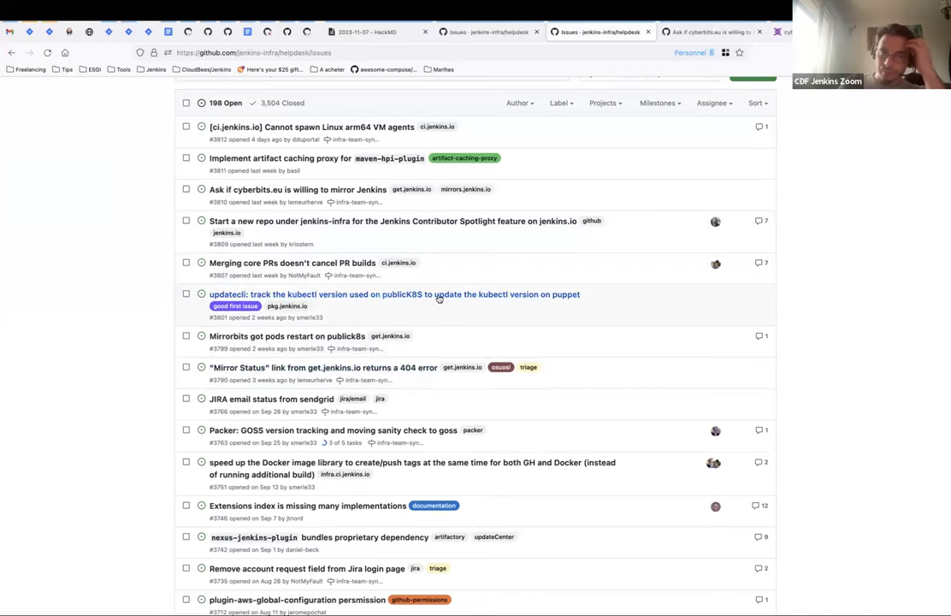
{"action": "mouse_move", "coordinate": [440, 297]}
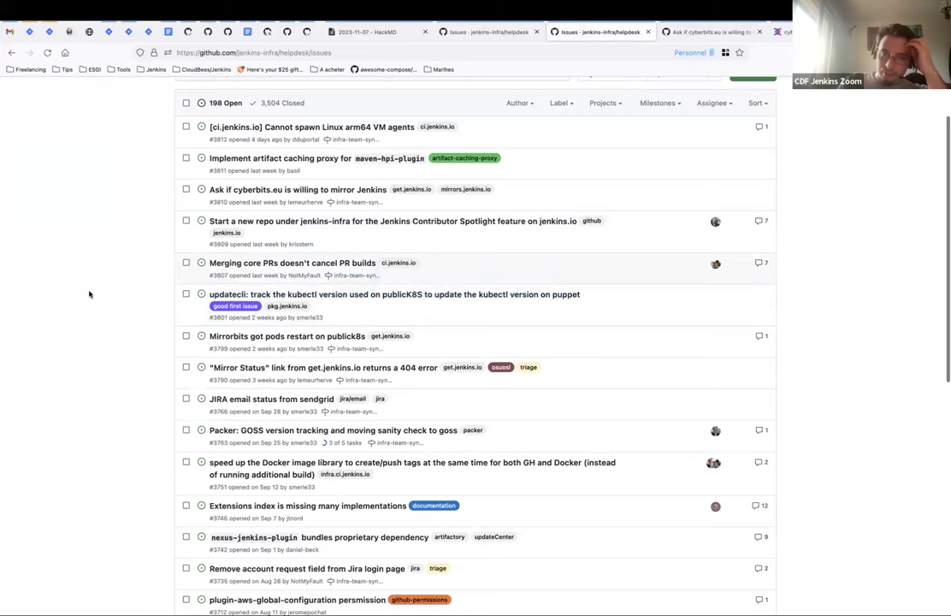
Open the helpdesk's infra-team-sync-next milestone and look through its open issues down to the most recent ones.
{"action": "scroll", "coordinate": [89, 294], "scroll_direction": "down", "scroll_amount": 1}
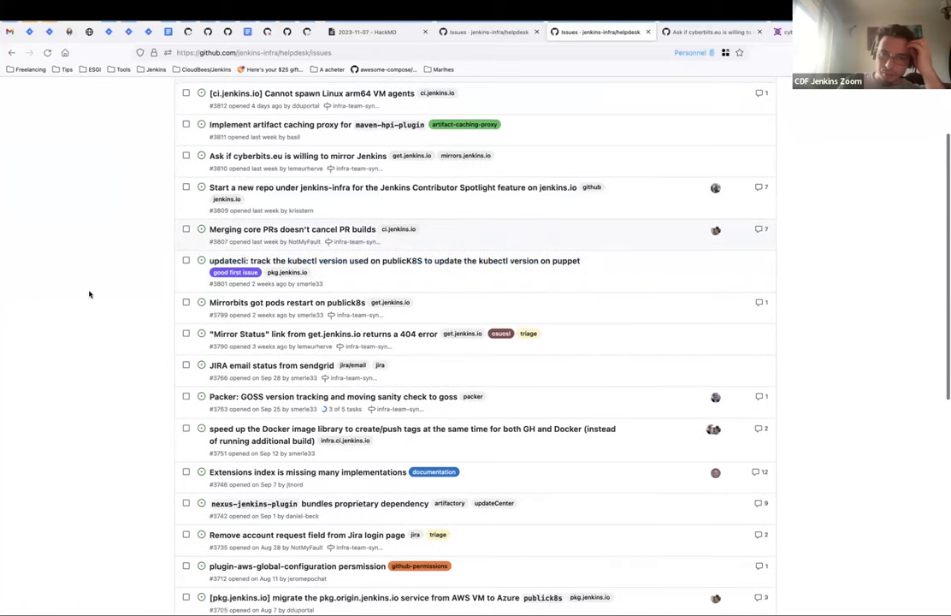
{"action": "scroll", "coordinate": [89, 295], "scroll_direction": "up", "scroll_amount": 3}
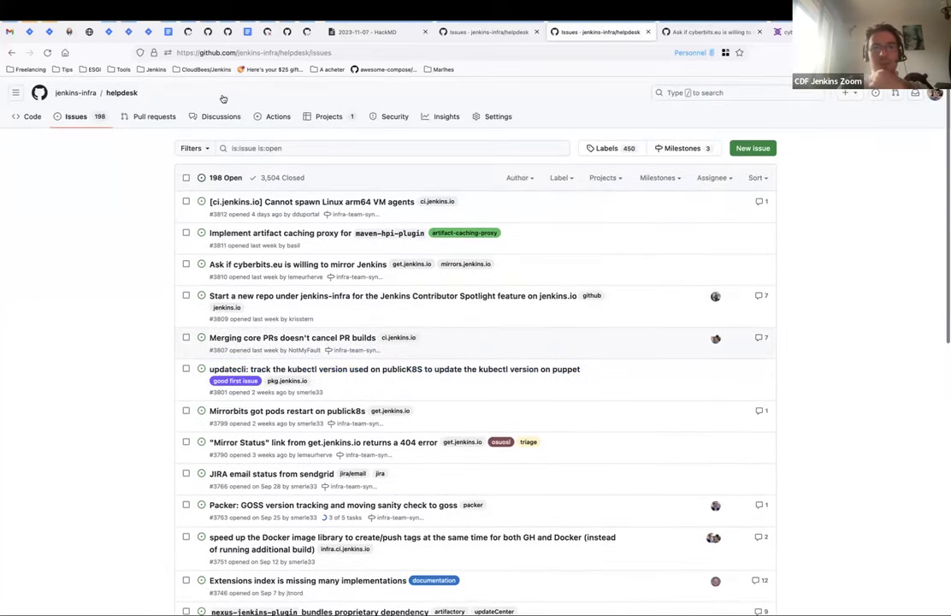
{"action": "left_click", "coordinate": [703, 149]}
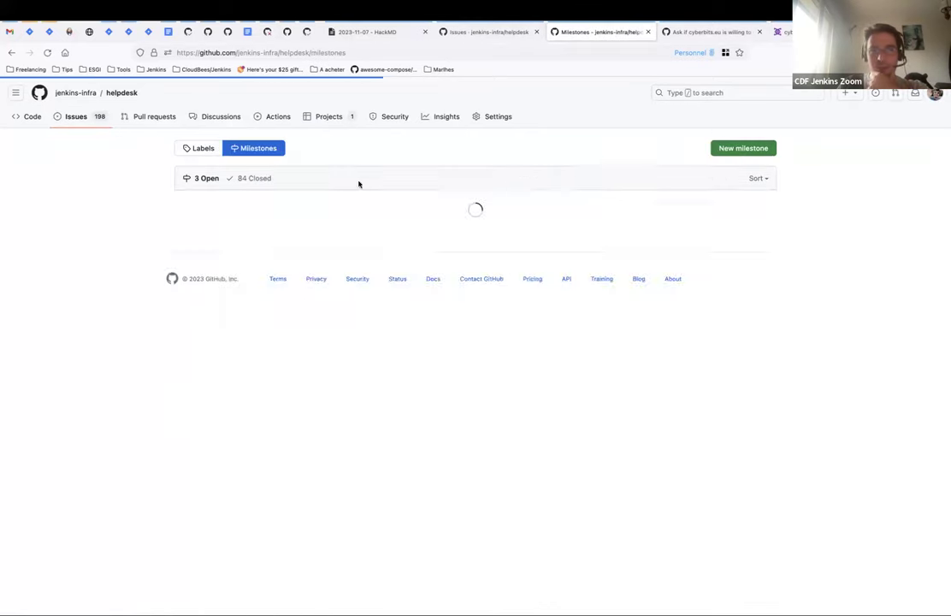
{"action": "left_click", "coordinate": [261, 258]}
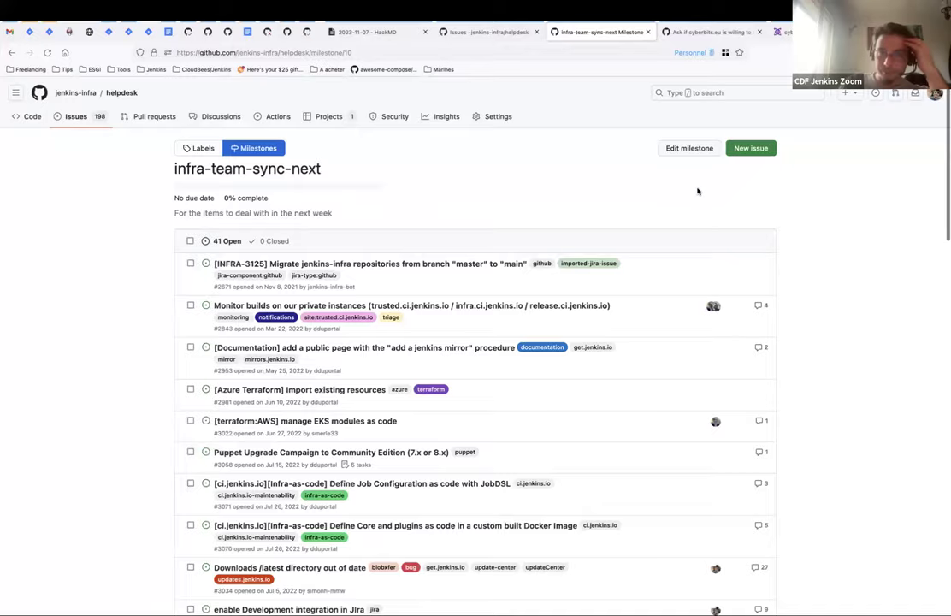
{"action": "scroll", "coordinate": [153, 384], "scroll_direction": "down", "scroll_amount": 15}
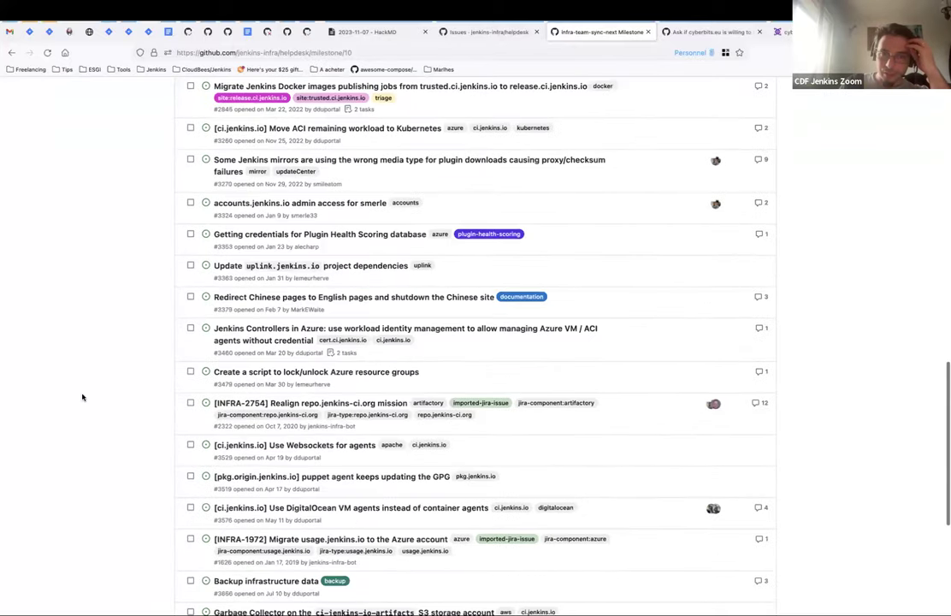
{"action": "scroll", "coordinate": [83, 397], "scroll_direction": "down", "scroll_amount": 5}
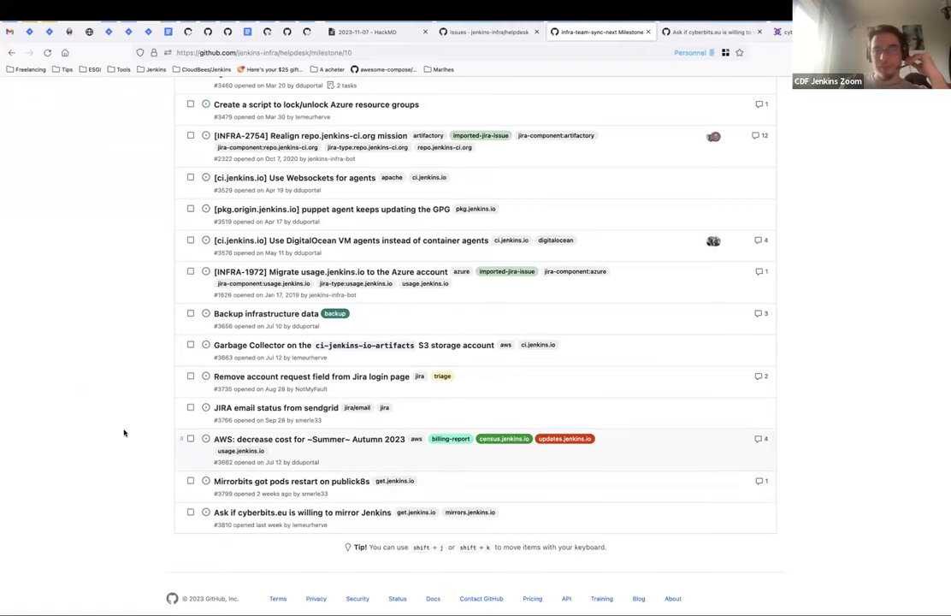
Open the "AWS: decrease cost for ~Summer~ Autumn 2023" issue in a new tab and recheck the other infra-team-sync-next issues.
{"action": "right_click", "coordinate": [315, 439]}
{"action": "left_click", "coordinate": [351, 442]}
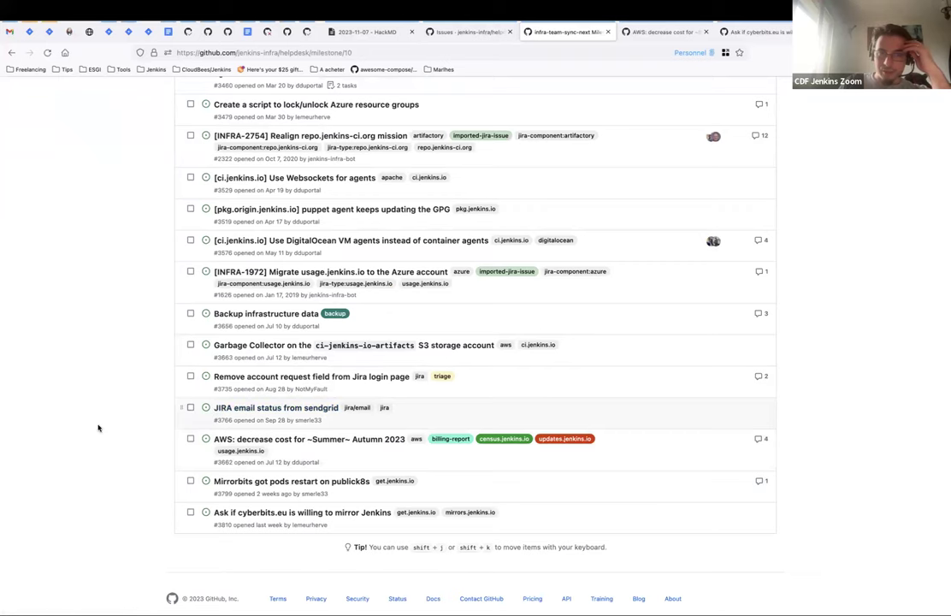
{"action": "scroll", "coordinate": [102, 401], "scroll_direction": "up", "scroll_amount": 3}
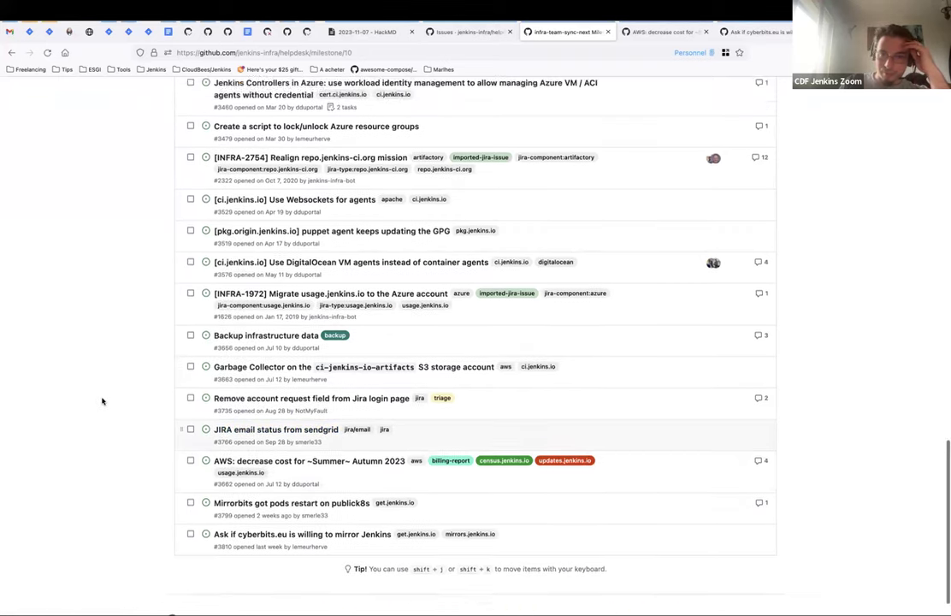
{"action": "scroll", "coordinate": [102, 402], "scroll_direction": "up", "scroll_amount": 1}
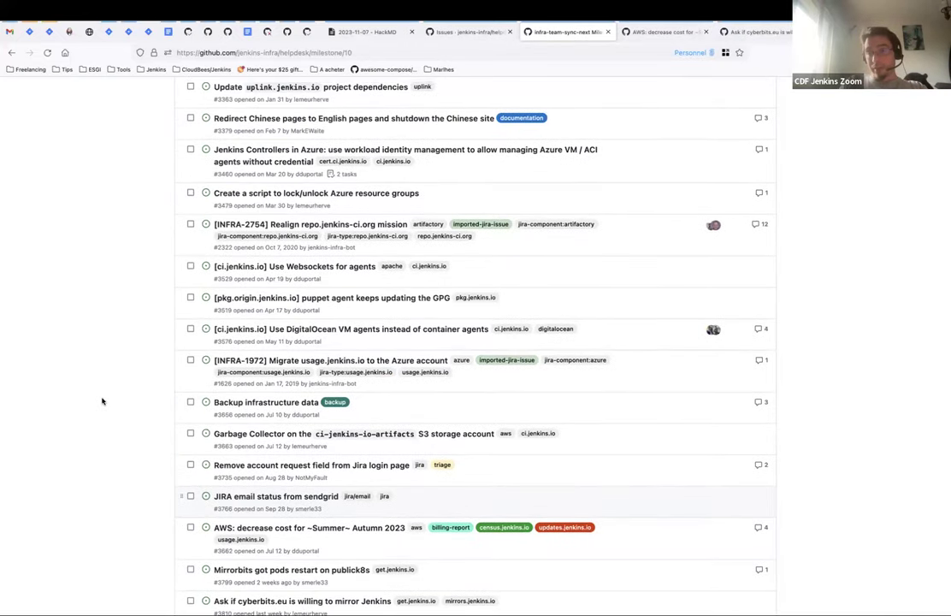
{"action": "scroll", "coordinate": [102, 401], "scroll_direction": "down", "scroll_amount": 2}
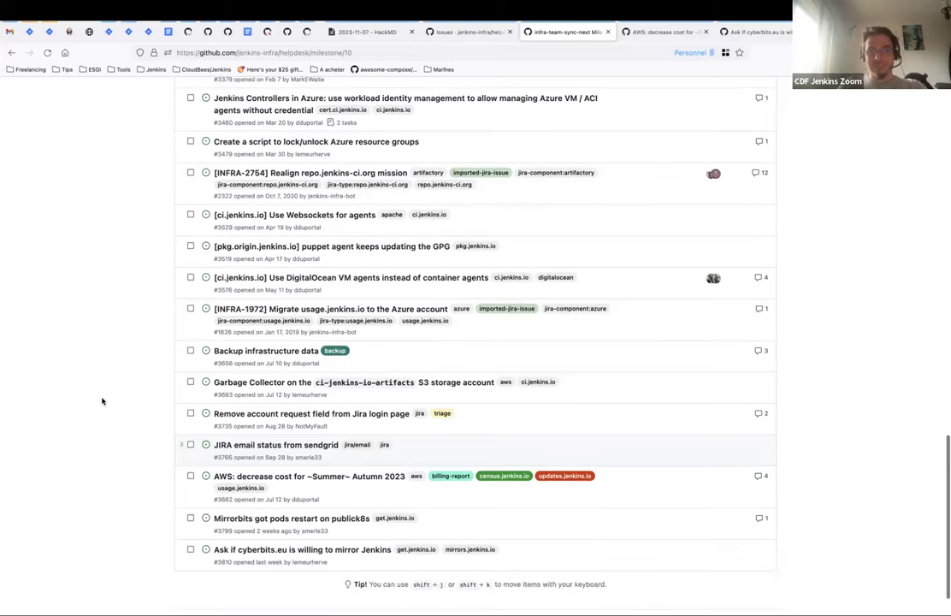
Close the milestone, issue, cyberbits.eu and helpdesk issue list tabs to return to the 2023-11-07 meeting notes.
{"action": "left_click", "coordinate": [607, 32]}
{"action": "left_click", "coordinate": [608, 32]}
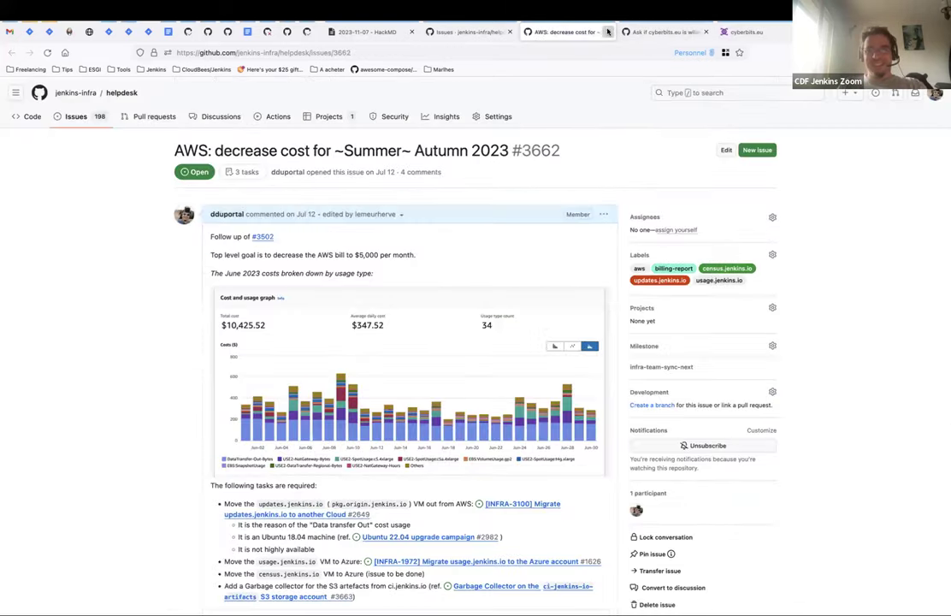
{"action": "left_click", "coordinate": [607, 32]}
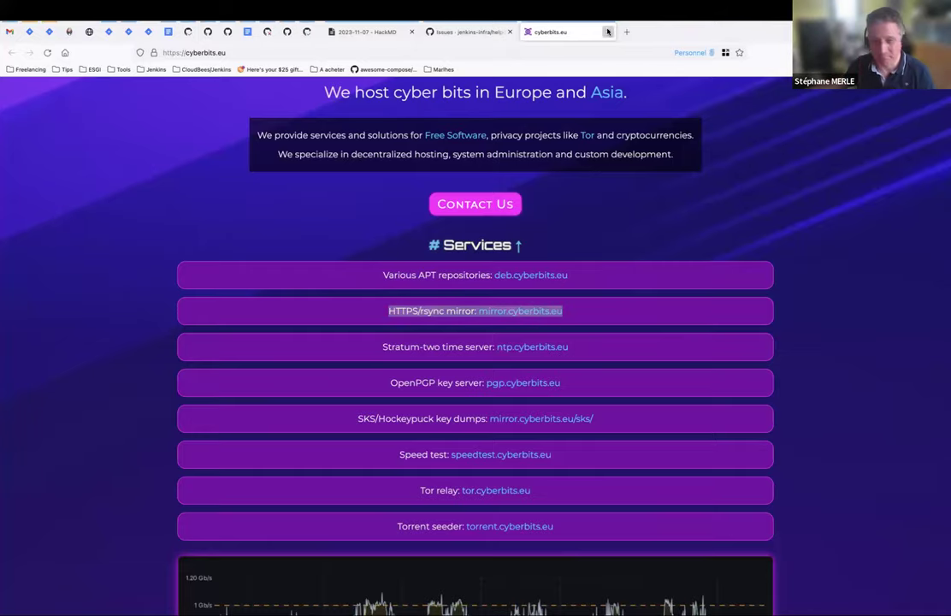
{"action": "left_click", "coordinate": [607, 32]}
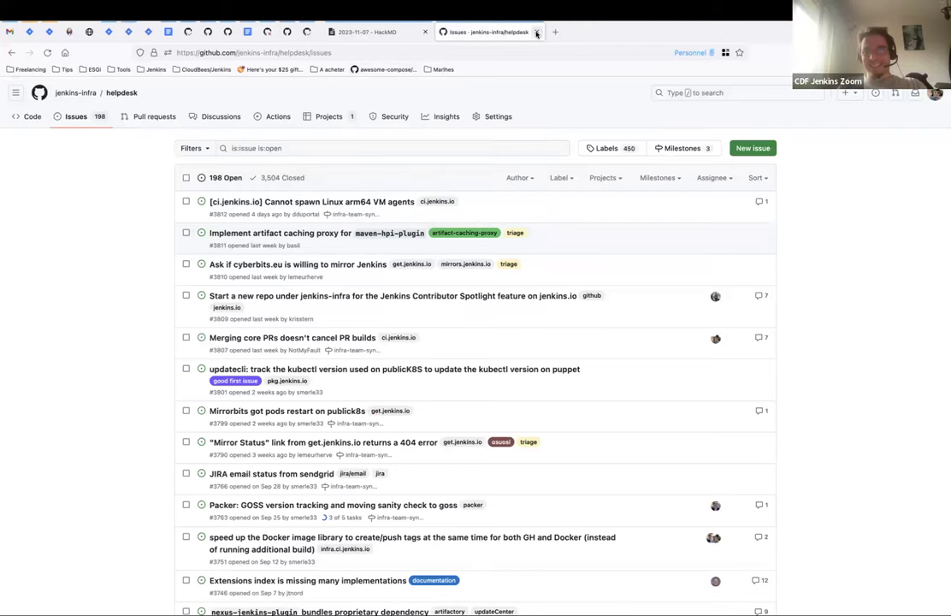
{"action": "key", "text": "ctrl+w"}
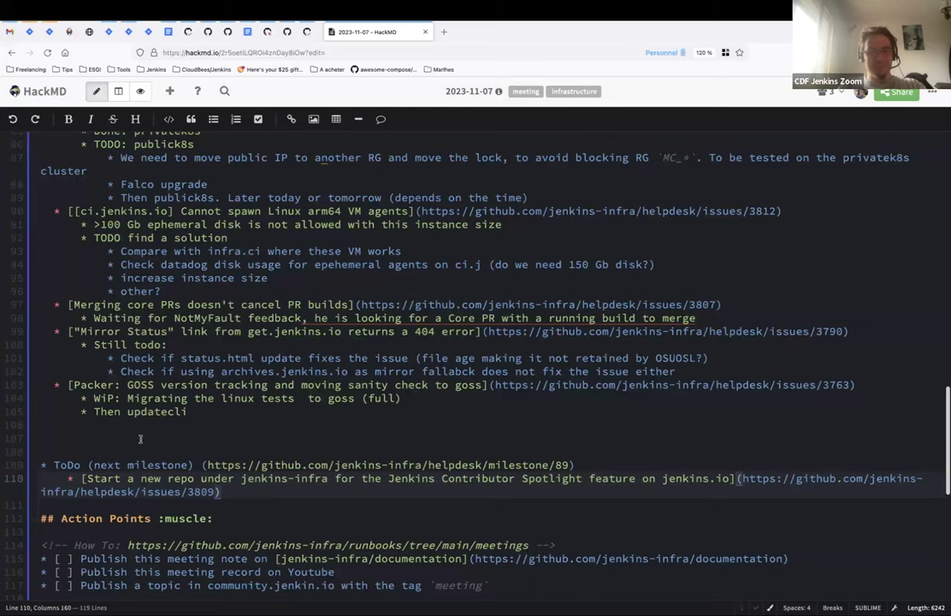
Remove the extra blank line above the "ToDo (next milestone)" entry in the notes.
{"action": "key", "text": "Up"}
{"action": "key", "text": "Up"}
{"action": "key", "text": "Up"}
{"action": "key", "text": "BackSpace"}
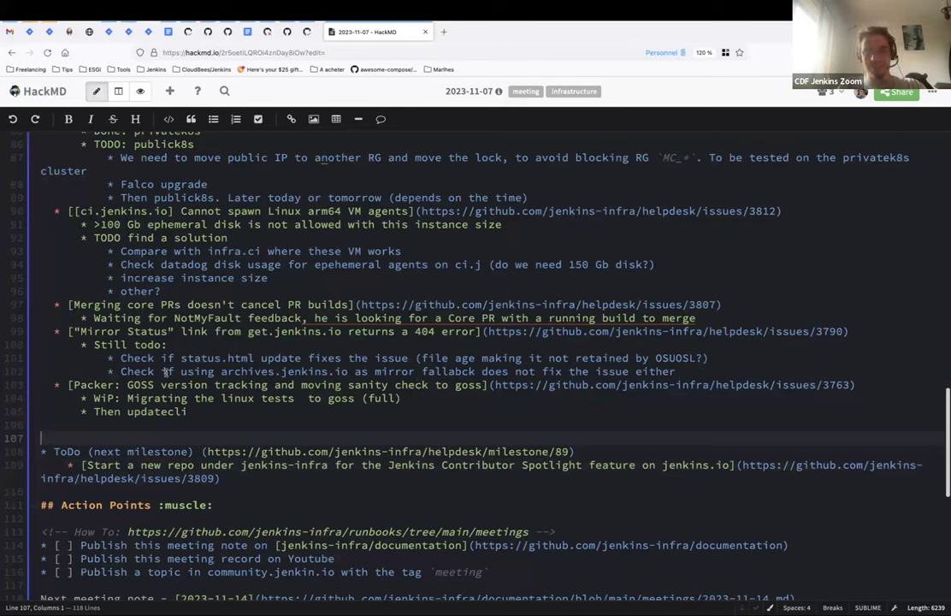
Copy the Packer GOSS issue's URL from the notes and open it in a new Personnel container tab.
{"action": "left_click", "coordinate": [493, 385]}
{"action": "left_click", "coordinate": [851, 385], "text": "shift"}
{"action": "key", "text": "ctrl+c"}
{"action": "right_click", "coordinate": [443, 31]}
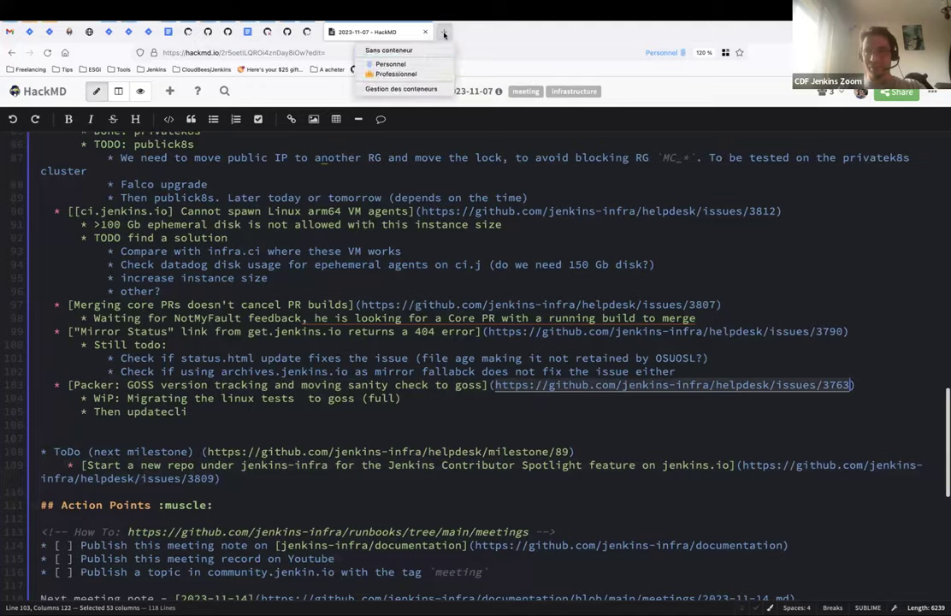
{"action": "left_click", "coordinate": [409, 64]}
{"action": "key", "text": "ctrl+v"}
{"action": "key", "text": "Return"}
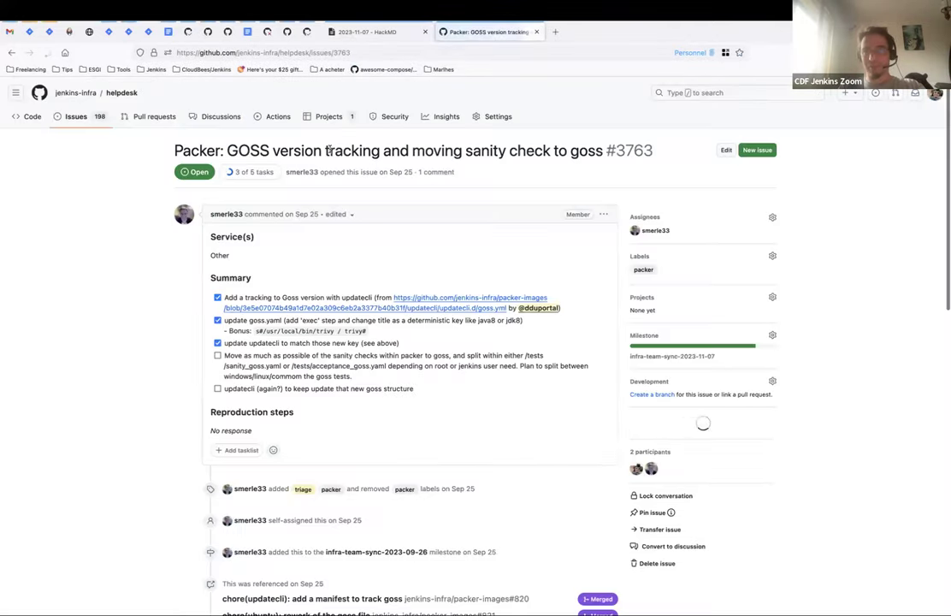
Set the Packer GOSS issue's milestone to infra-team-sync-2023-11-14, close its tab and return to the end of the meeting notes.
{"action": "left_click", "coordinate": [676, 335]}
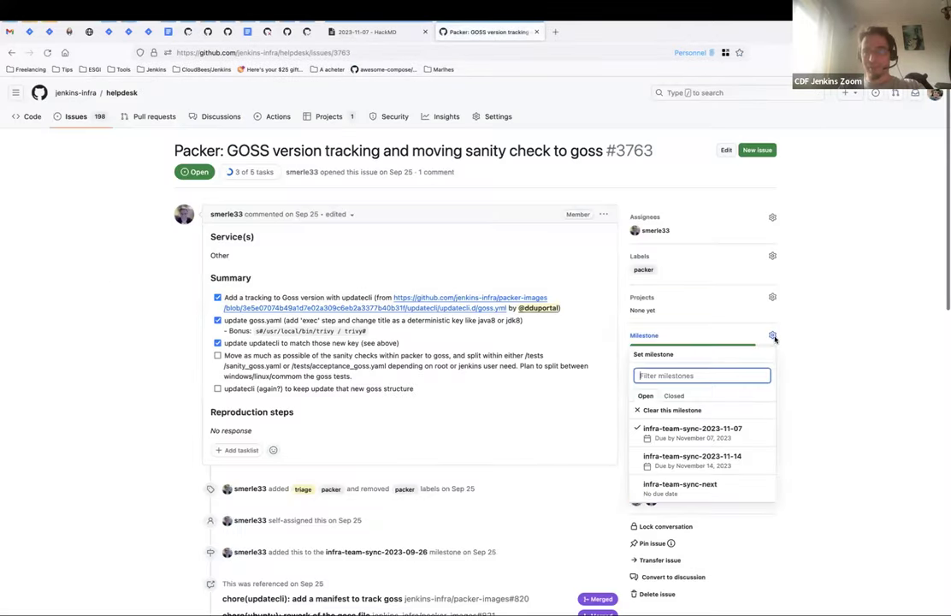
{"action": "left_click", "coordinate": [711, 456]}
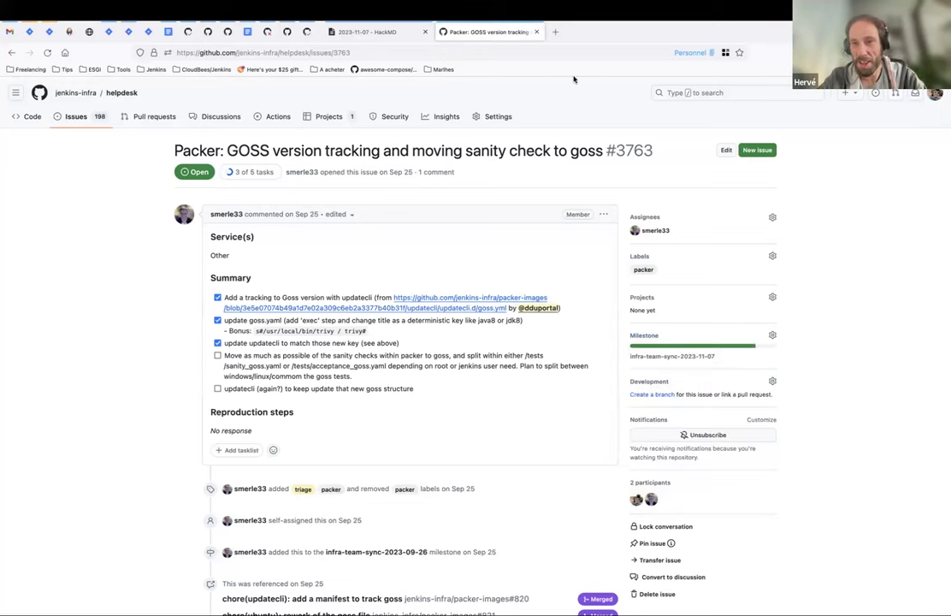
{"action": "left_click", "coordinate": [536, 34]}
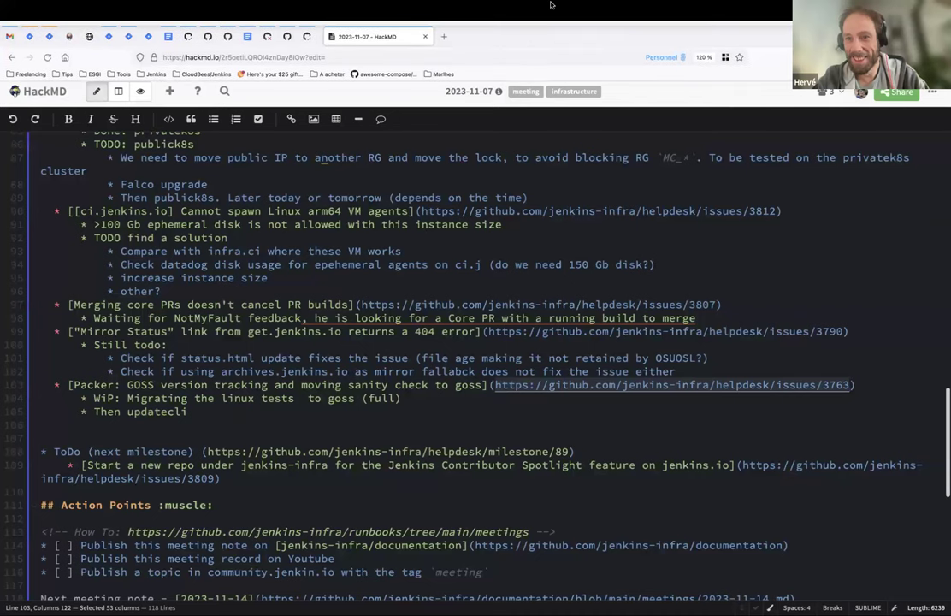
{"action": "left_click", "coordinate": [331, 427]}
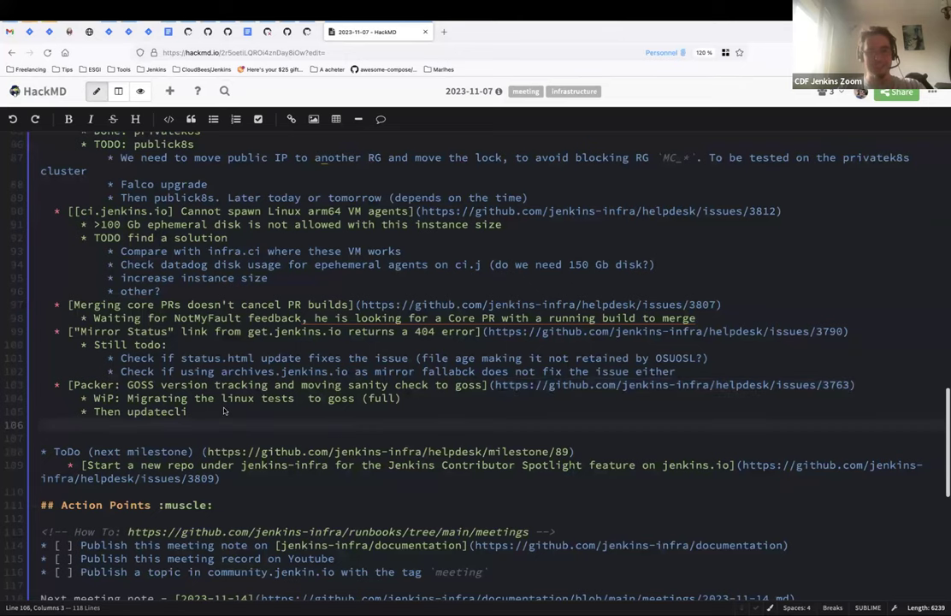
{"action": "scroll", "coordinate": [96, 483], "scroll_direction": "down", "scroll_amount": 2}
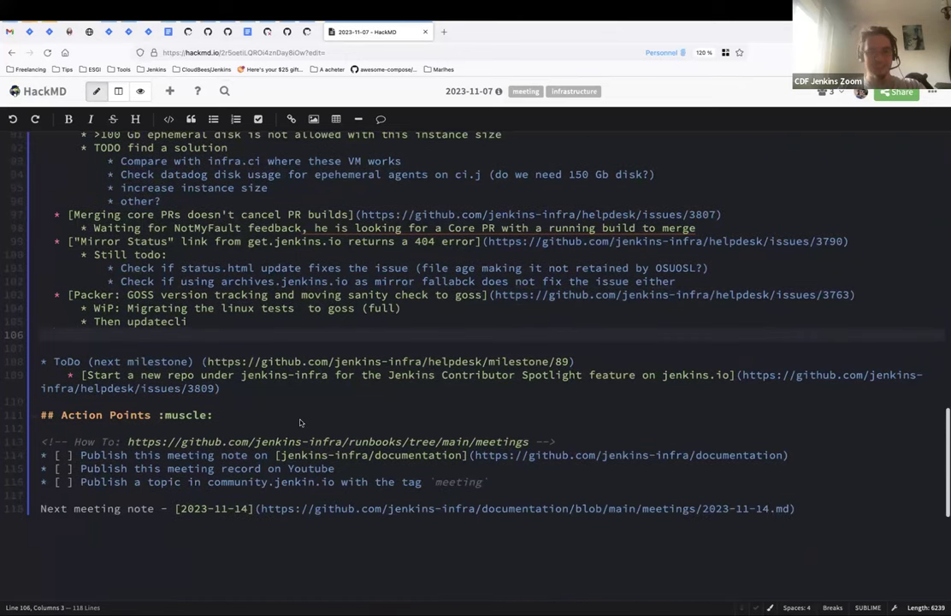